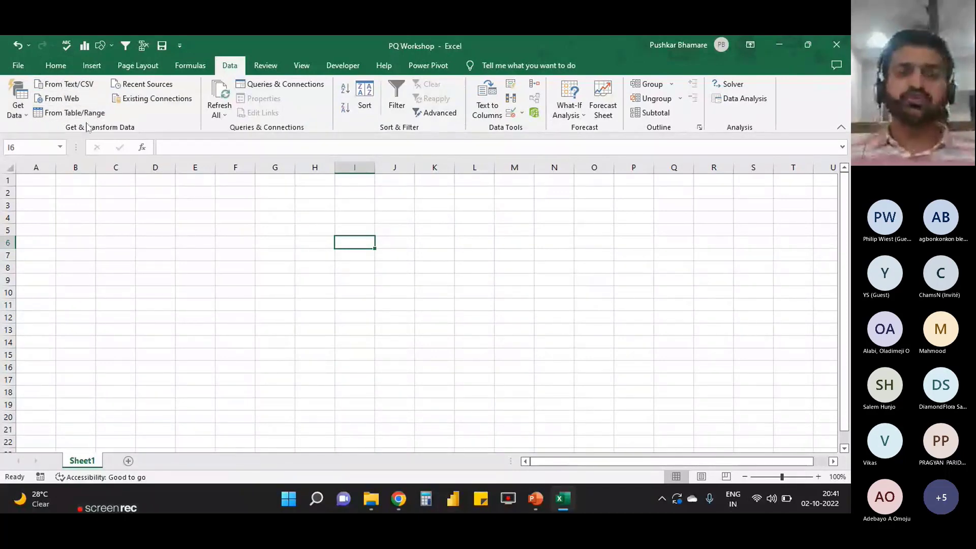
Review the available data import sources for files, databases and other sources
click(24, 118)
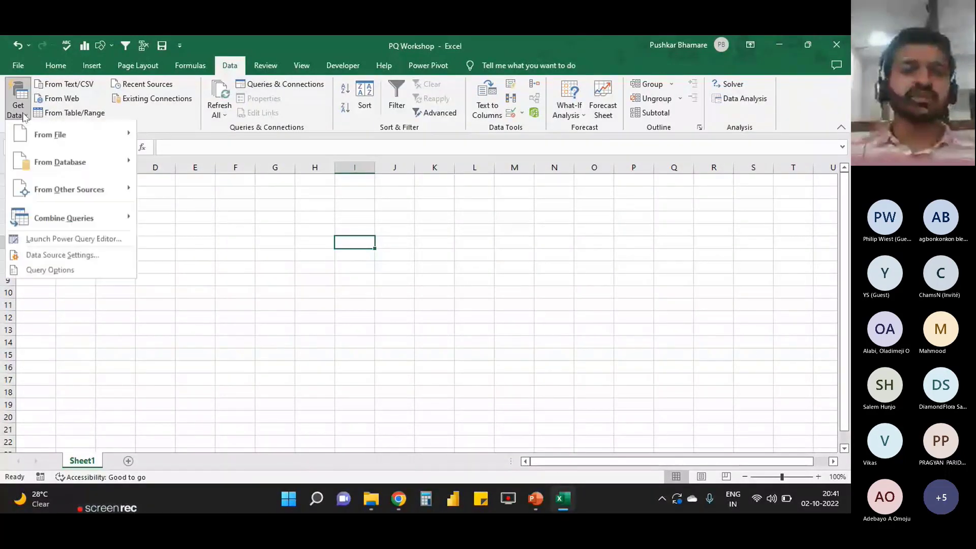
mouse_move(27, 128)
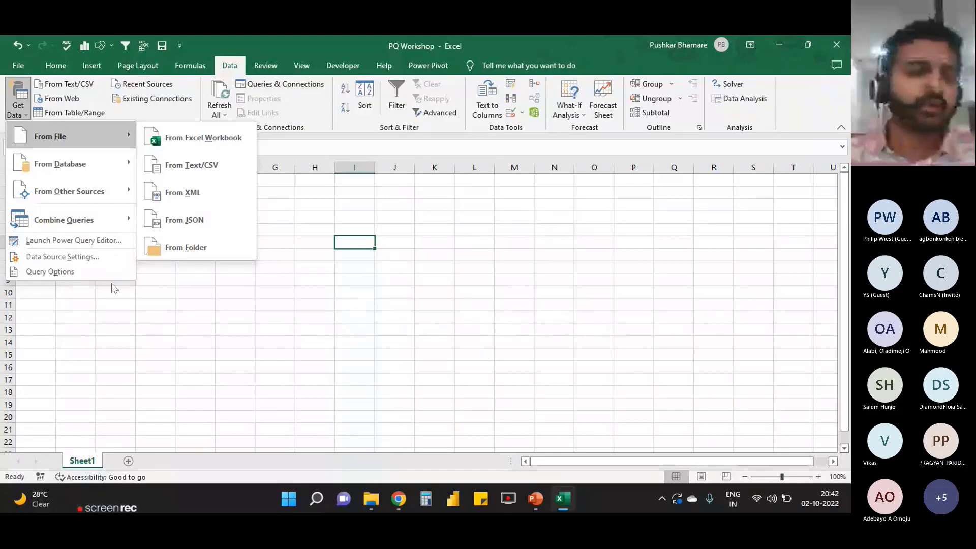
mouse_move(112, 136)
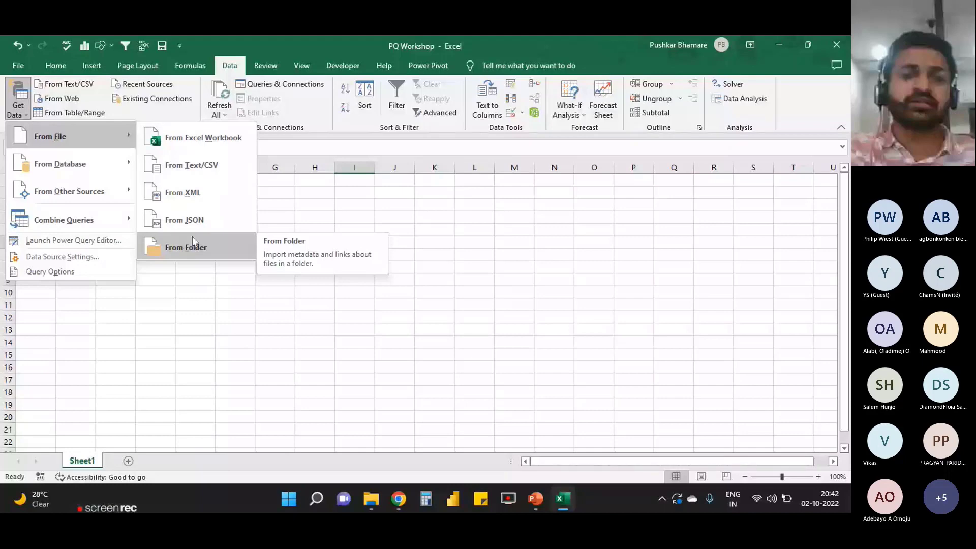
mouse_move(94, 161)
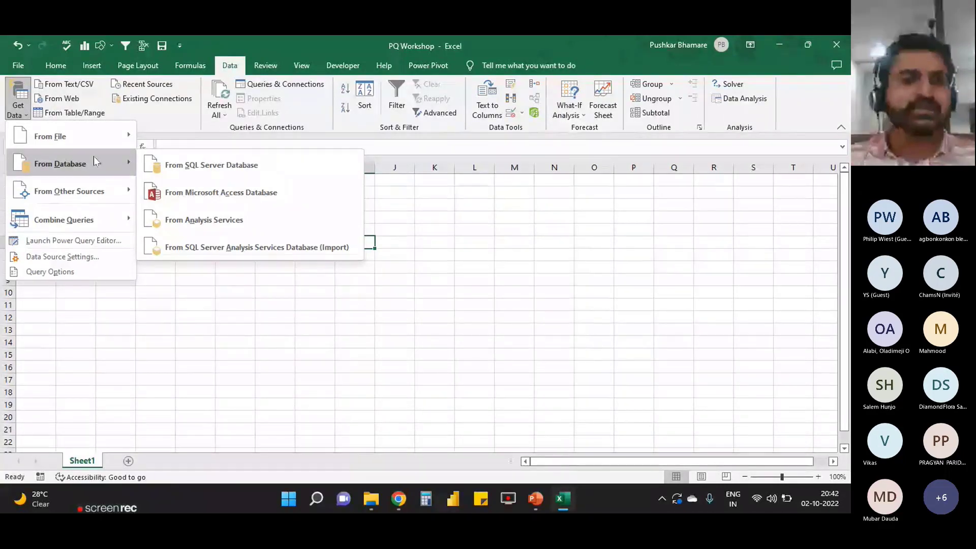
mouse_move(106, 195)
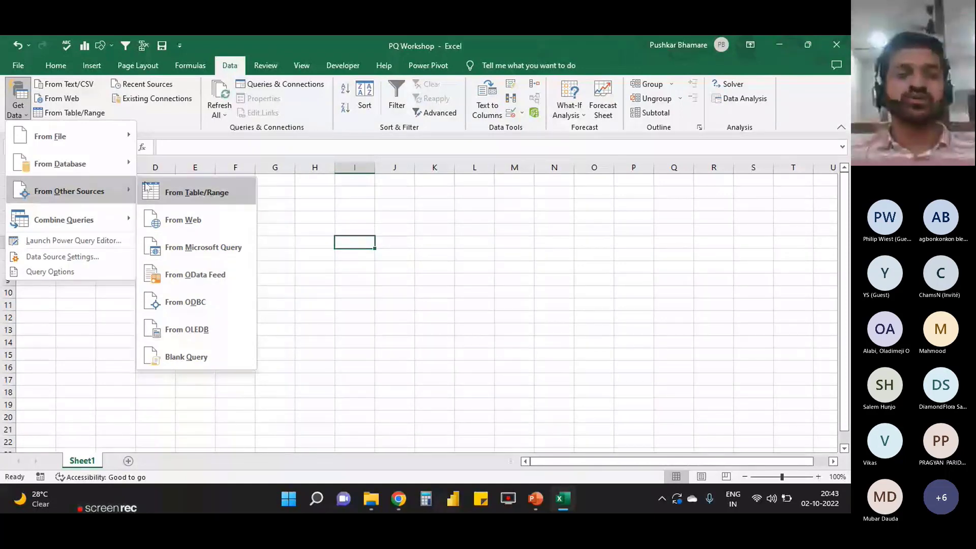
click(279, 198)
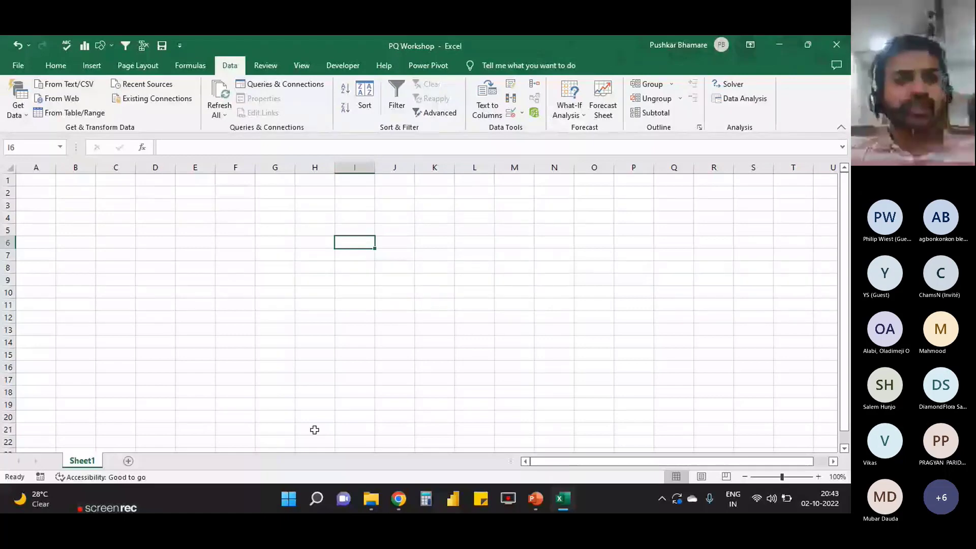
With cell B2 selected, import the Excel workbook "Sales Data with lookup tables" from the Workshop folder
click(109, 190)
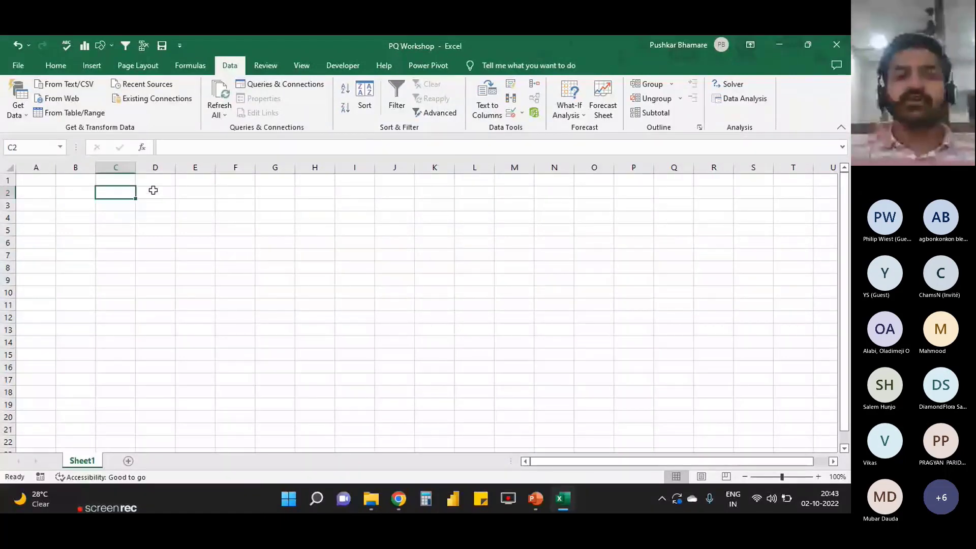
click(73, 188)
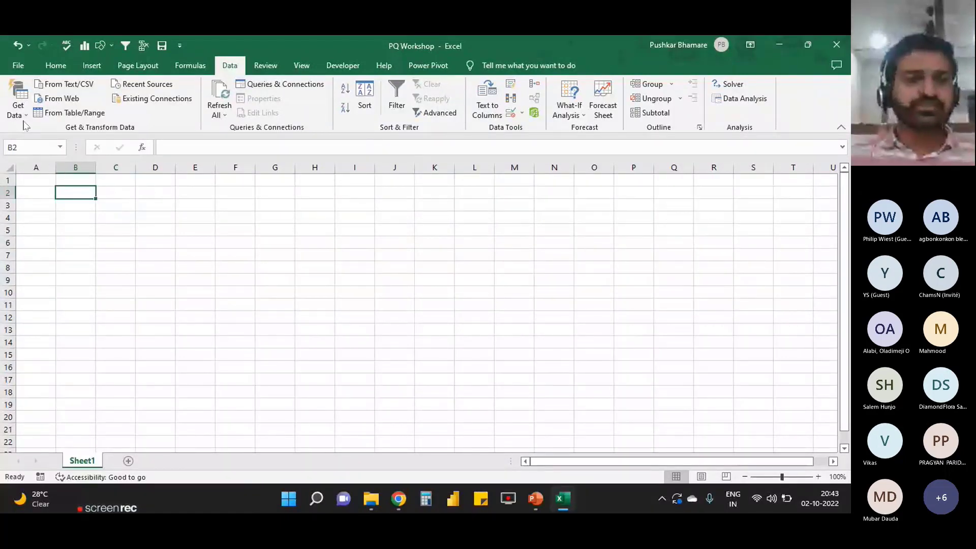
click(18, 104)
mouse_move(44, 140)
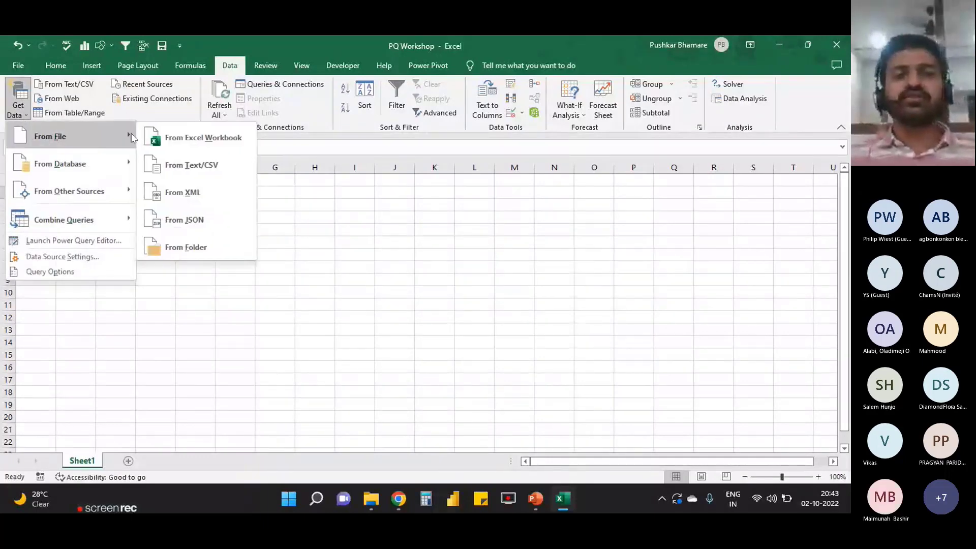
click(184, 144)
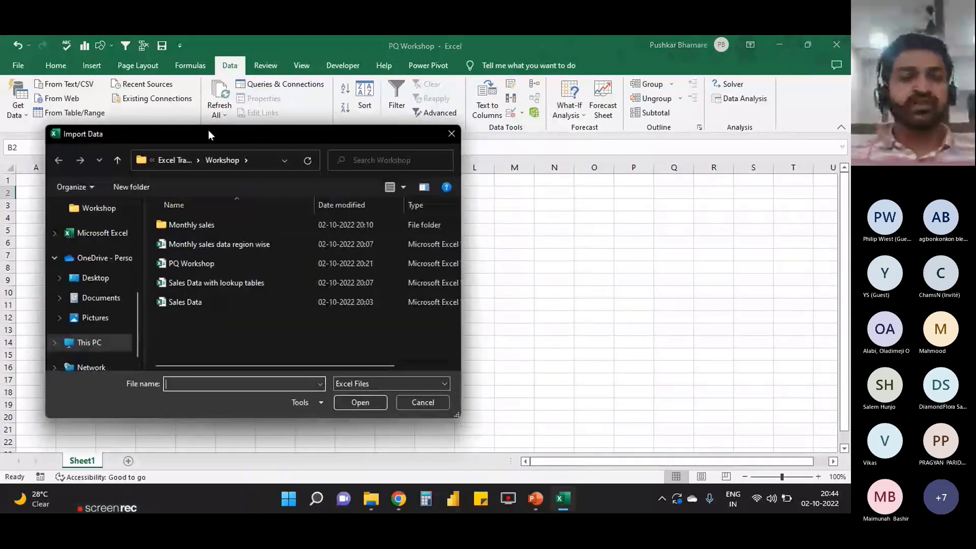
drag(268, 138, 279, 107)
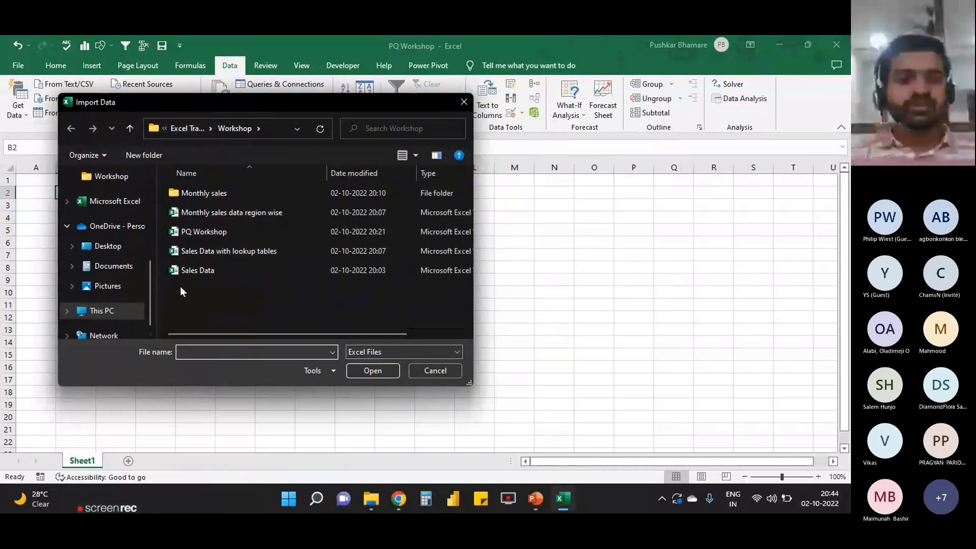
click(248, 253)
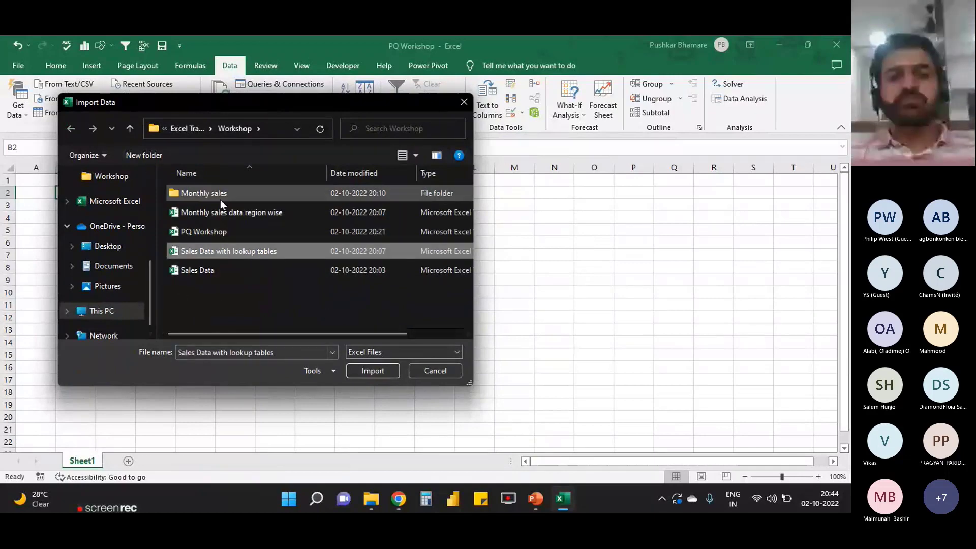
click(367, 371)
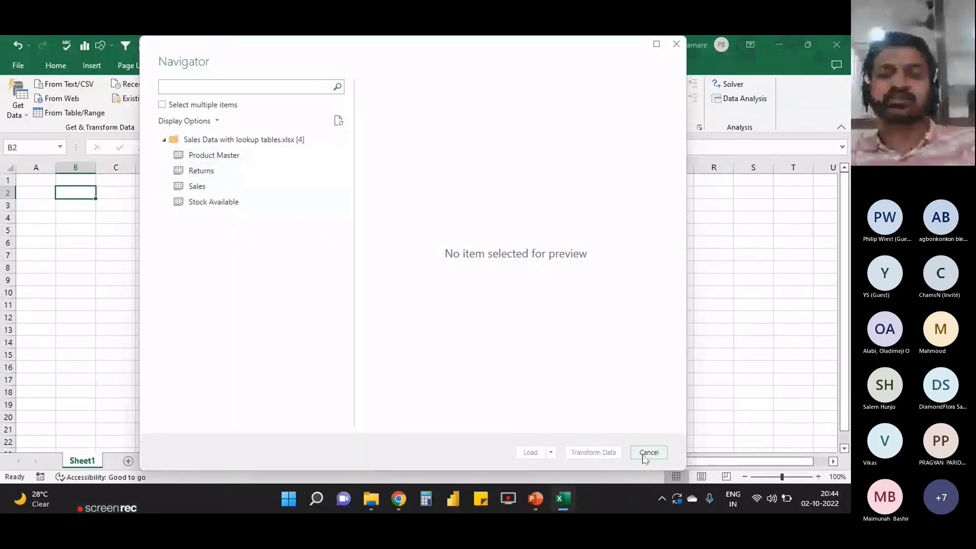
Preview the Product Master, Returns, Sales and Stock Available sheets of the workbook
click(206, 159)
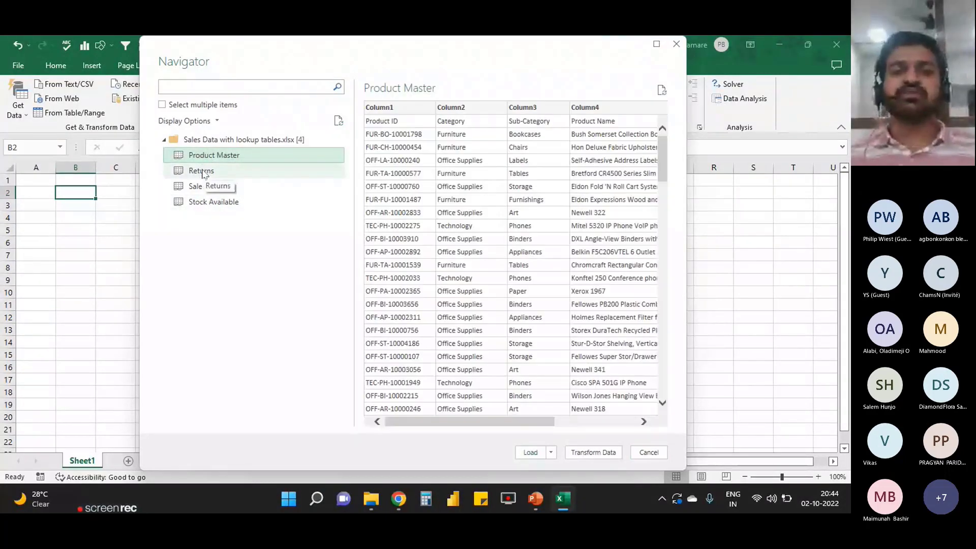
click(206, 172)
click(208, 190)
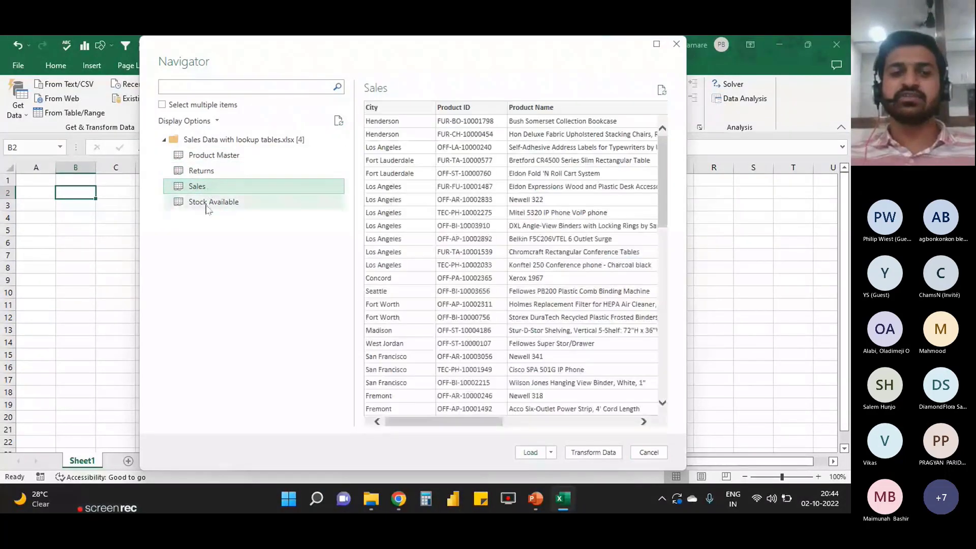
click(206, 203)
click(206, 155)
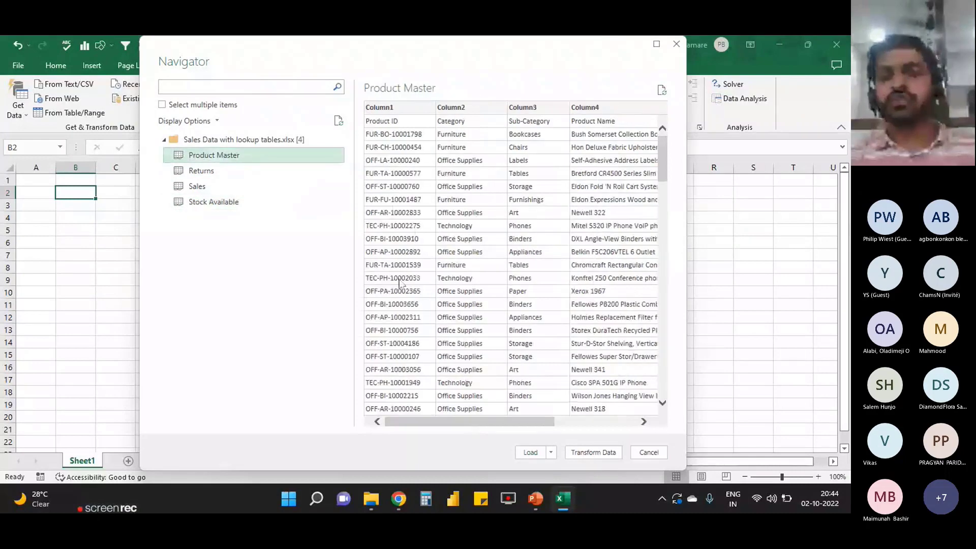
drag(467, 422, 614, 186)
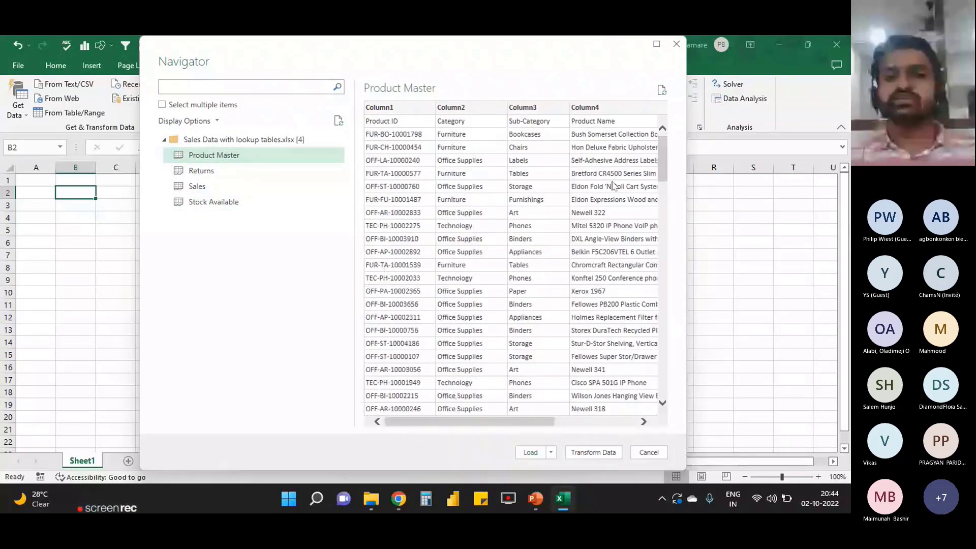
click(211, 171)
click(231, 157)
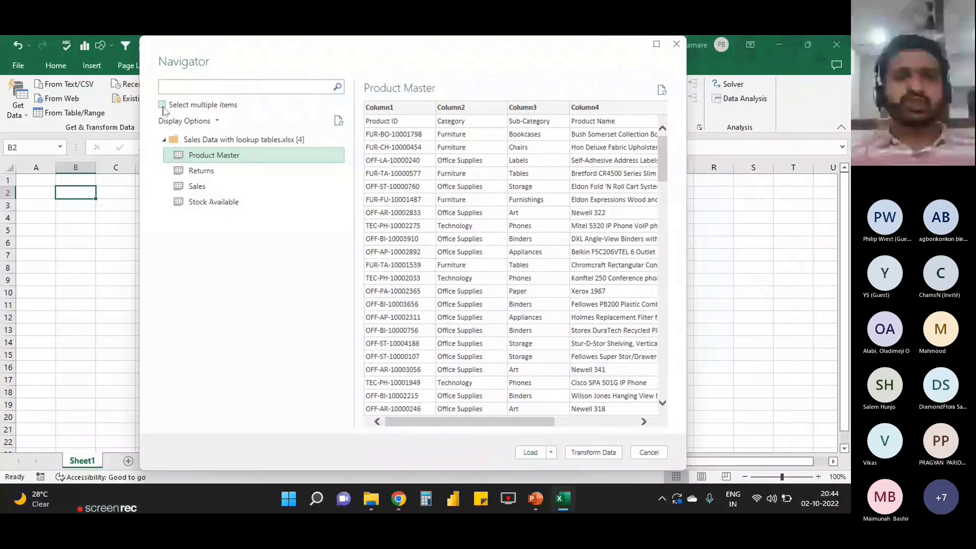
Enable selection of multiple items, choose Sales and Product Master, and open both for transformation in the Power Query Editor
click(162, 105)
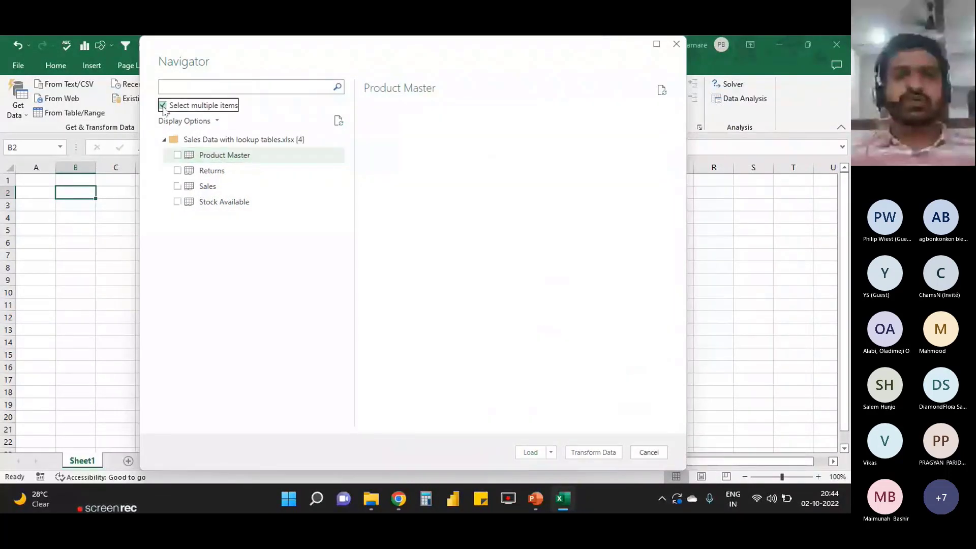
click(178, 186)
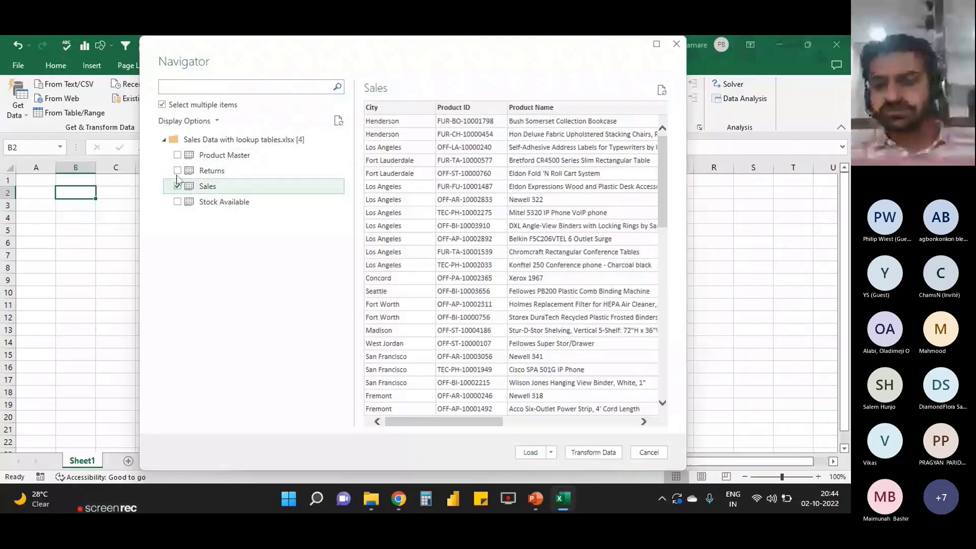
click(177, 155)
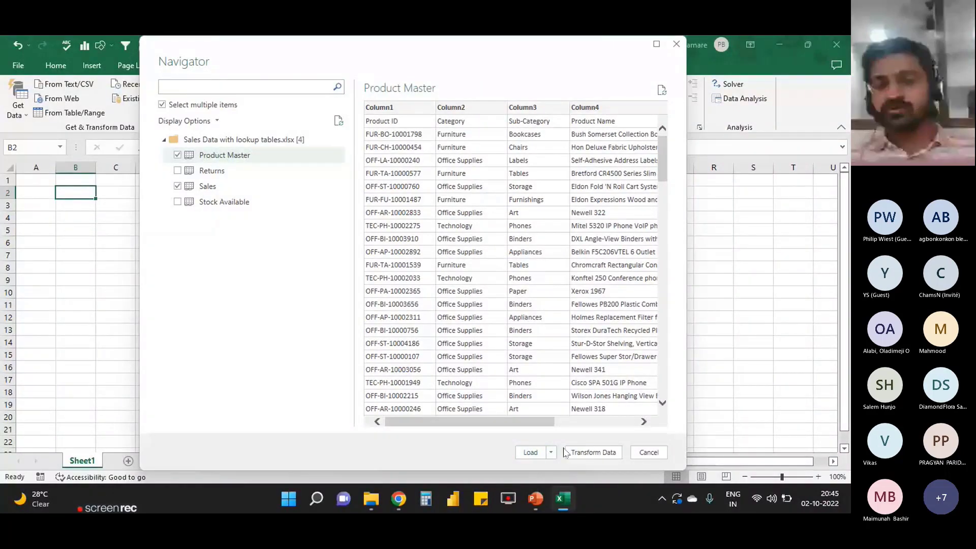
click(551, 453)
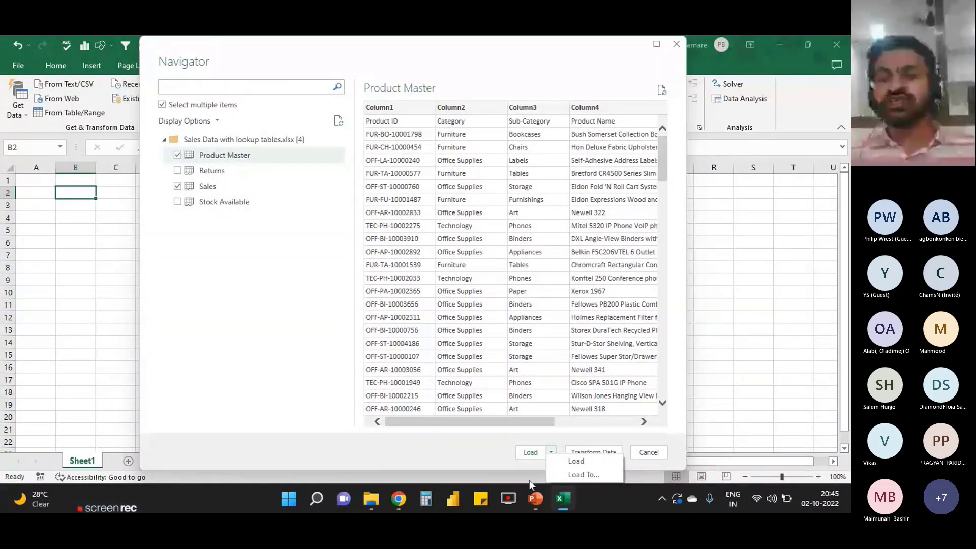
click(488, 432)
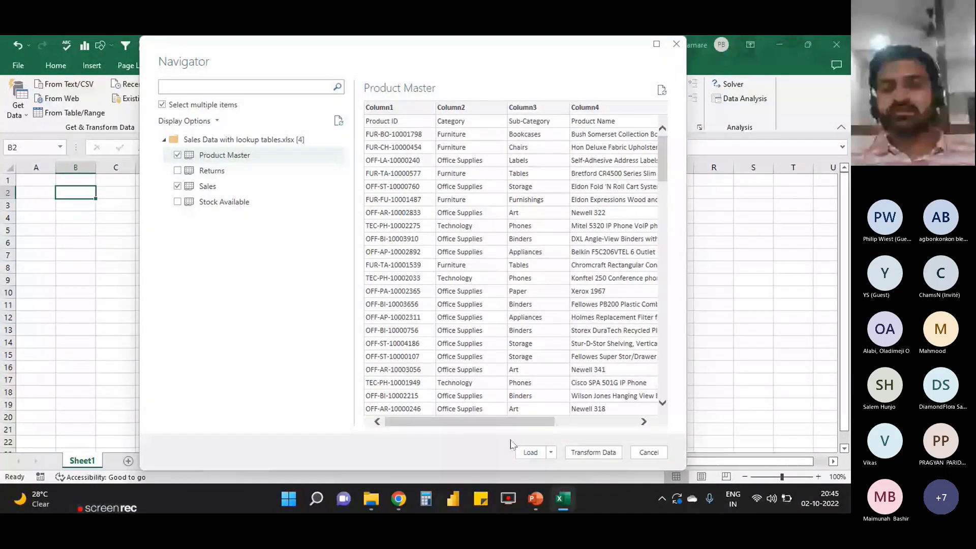
click(591, 452)
Switch to the Teams meeting in Chrome, turn the camera off, and return to the Power Query Editor
mouse_move(399, 498)
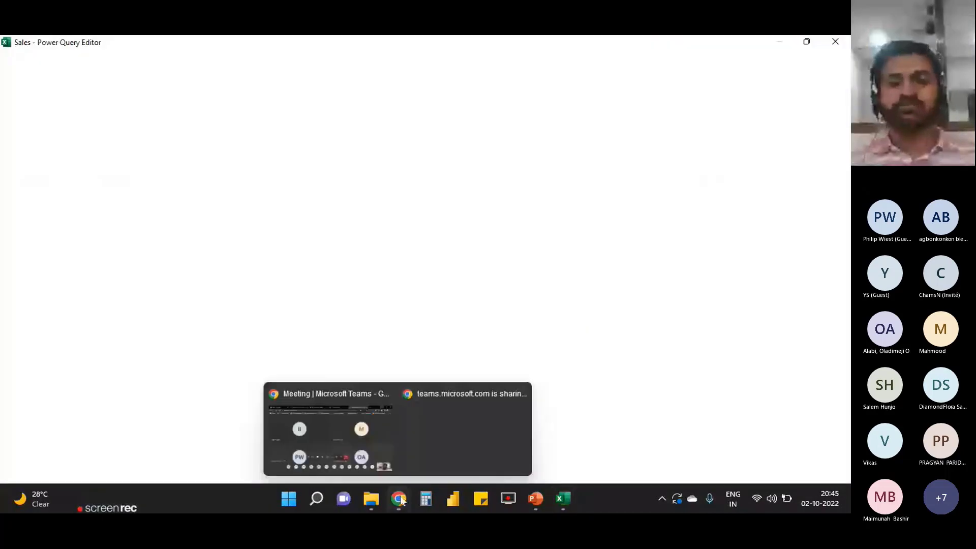
click(373, 438)
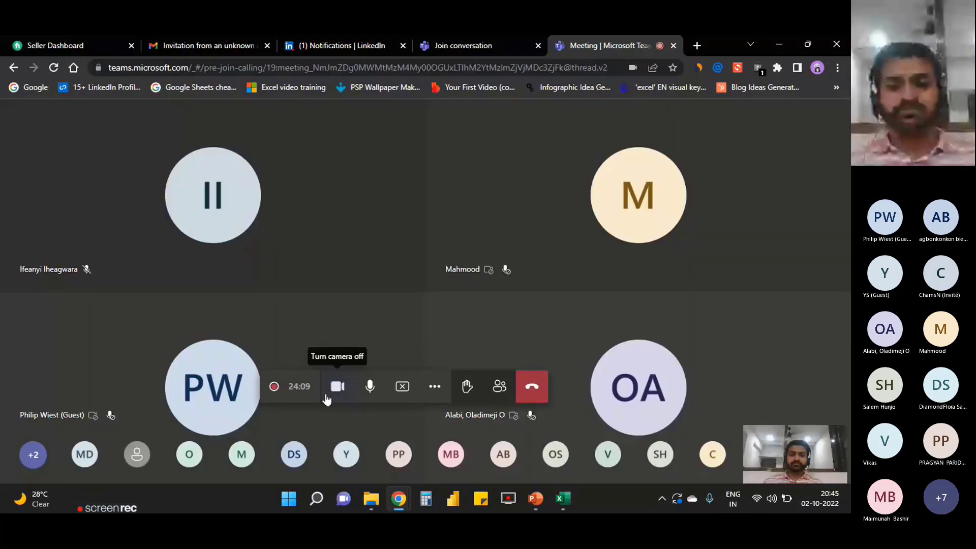
click(794, 43)
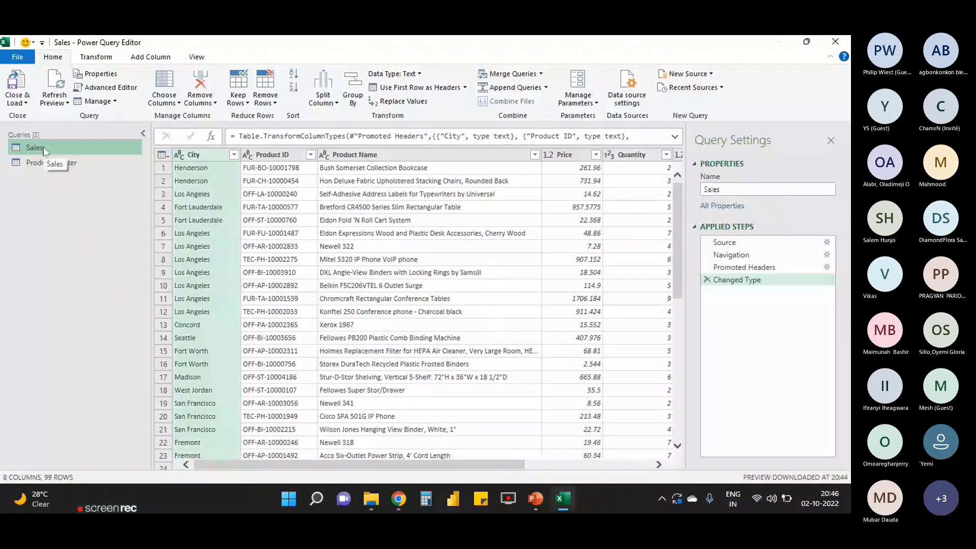
Examine the Product Master and Sales queries, including the full formula of the Sales query's Changed Type step
click(71, 164)
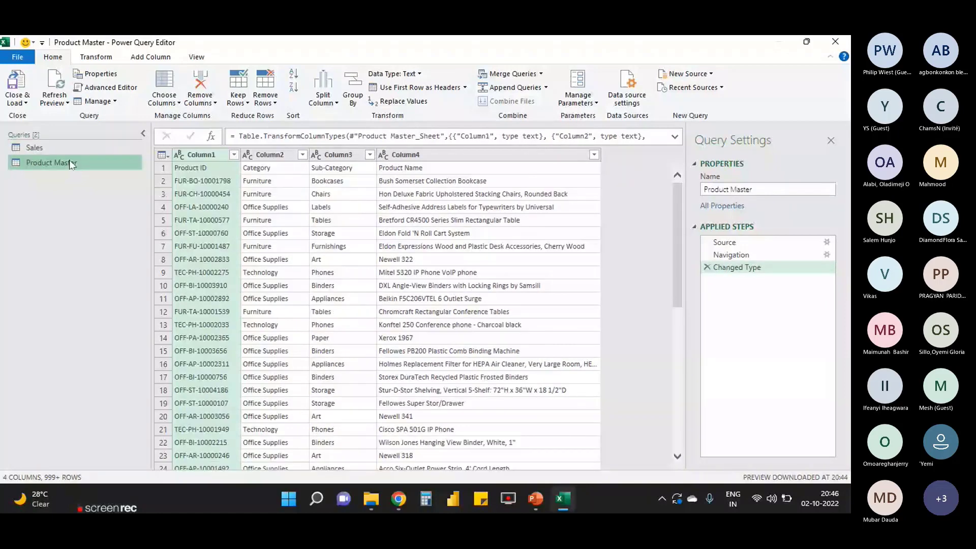
click(117, 147)
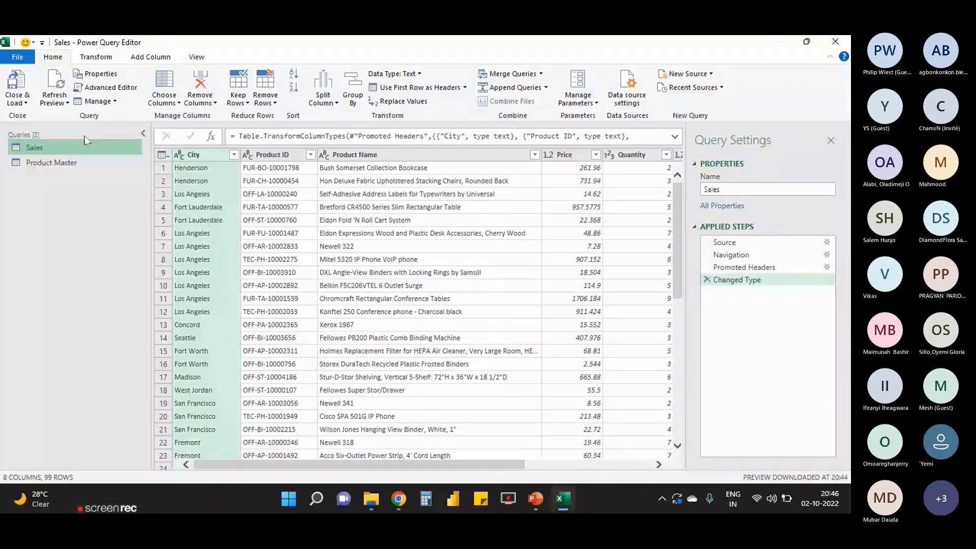
click(356, 246)
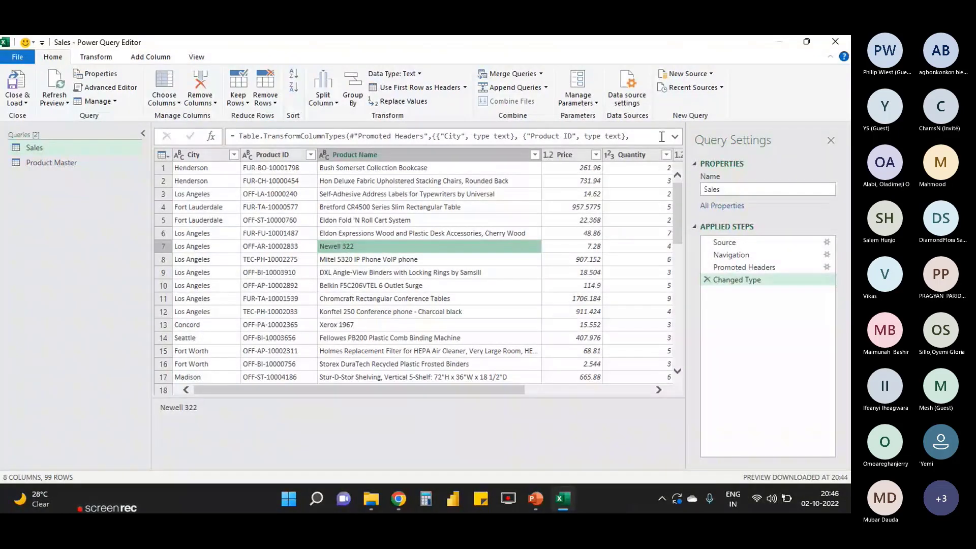
click(667, 135)
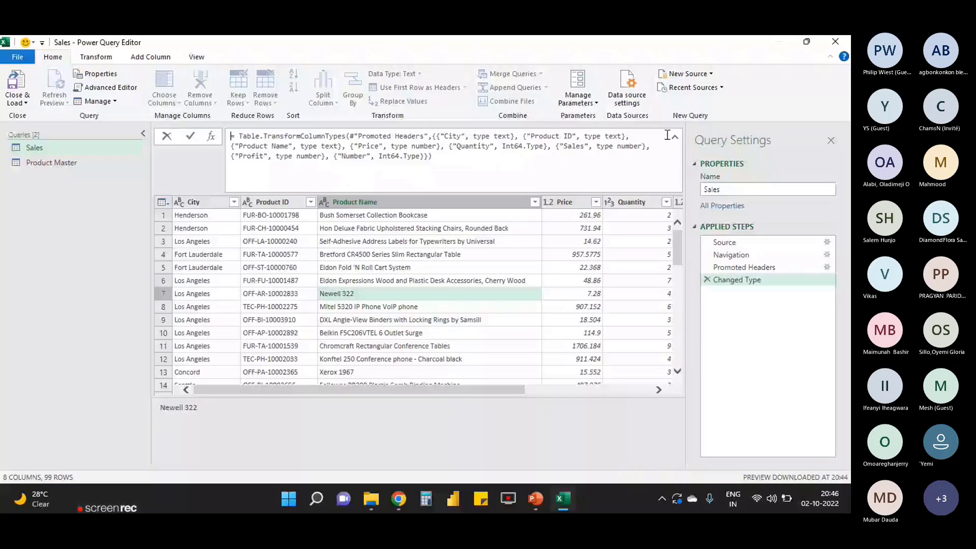
click(674, 137)
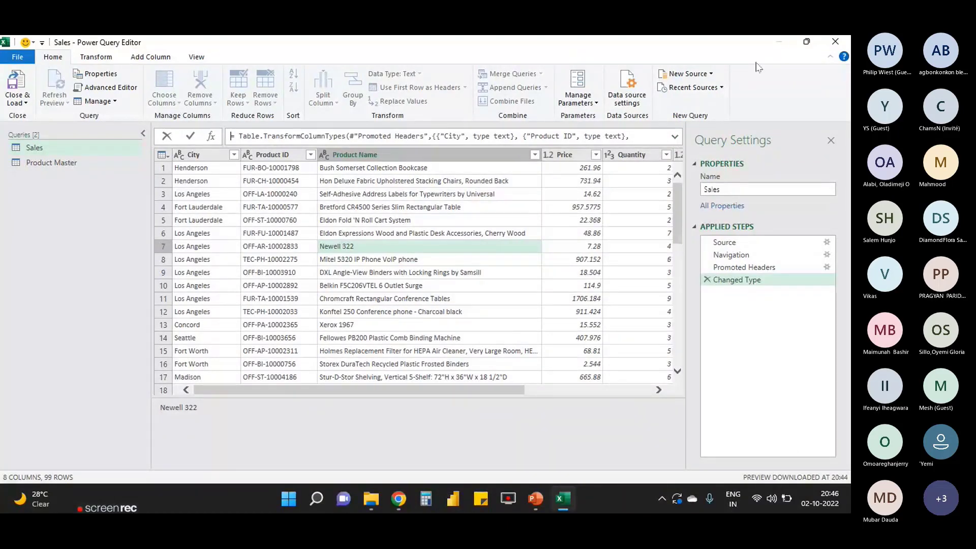
Rename the Sales query as Sales Table
click(731, 191)
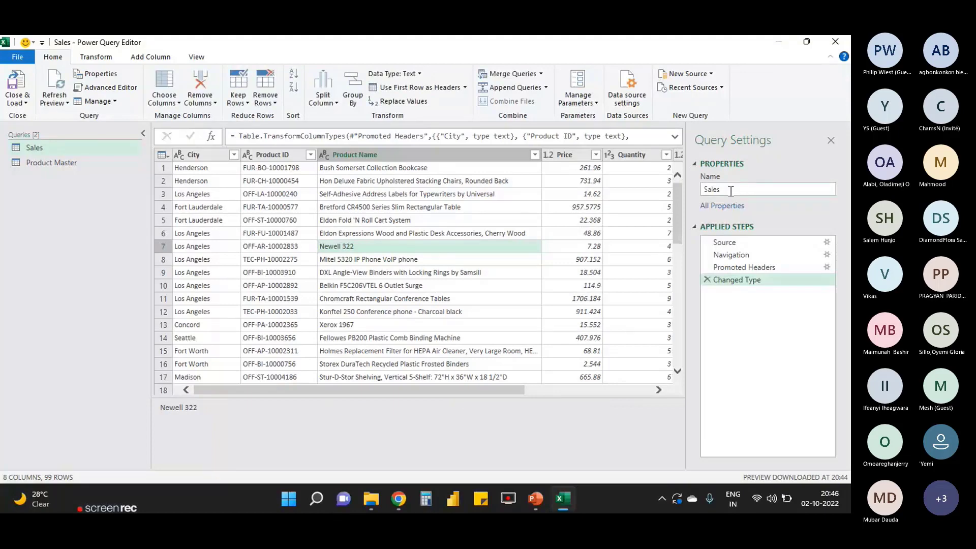
click(730, 192)
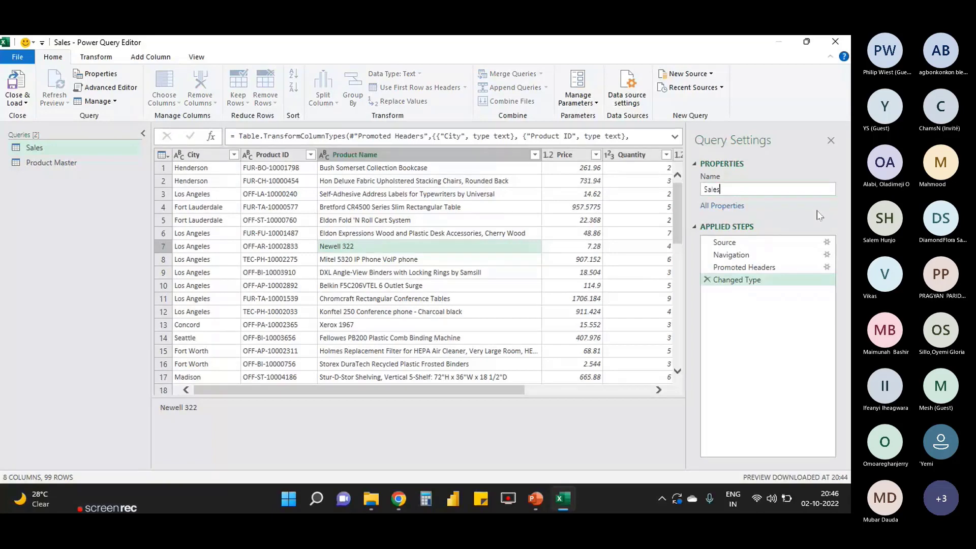
text(Table)
key(Return)
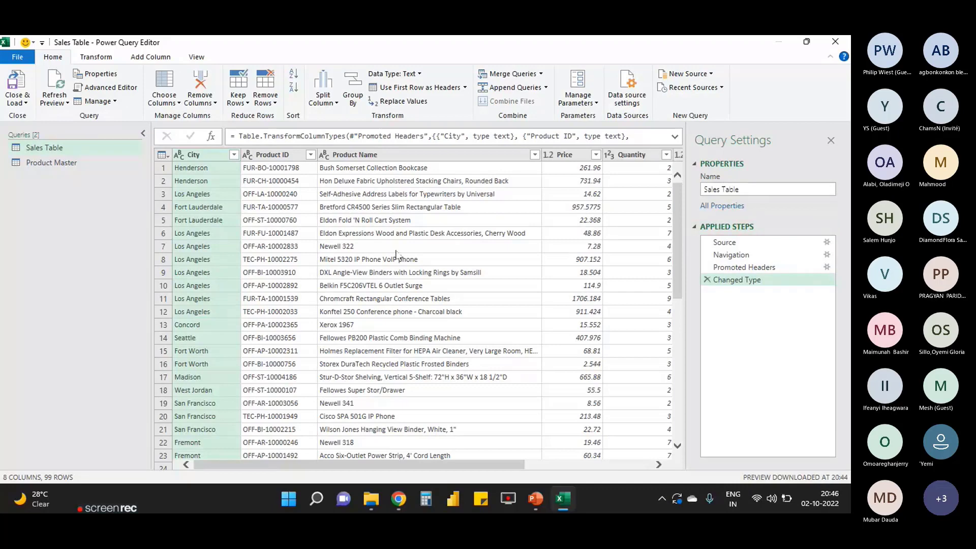
drag(745, 267, 748, 306)
click(804, 334)
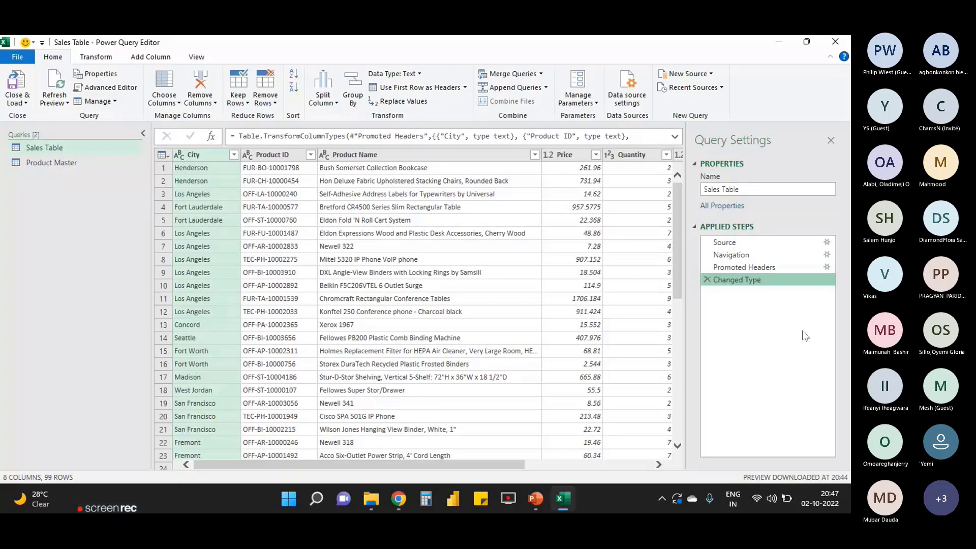
Examine the Sales Table query's Navigation and Changed Type steps and the available Transform and Add Column commands
click(755, 267)
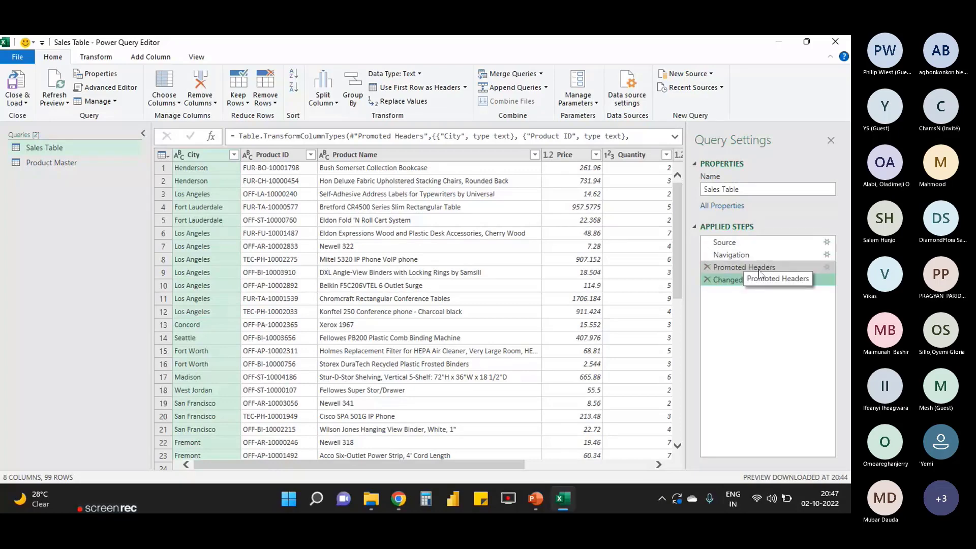
click(758, 256)
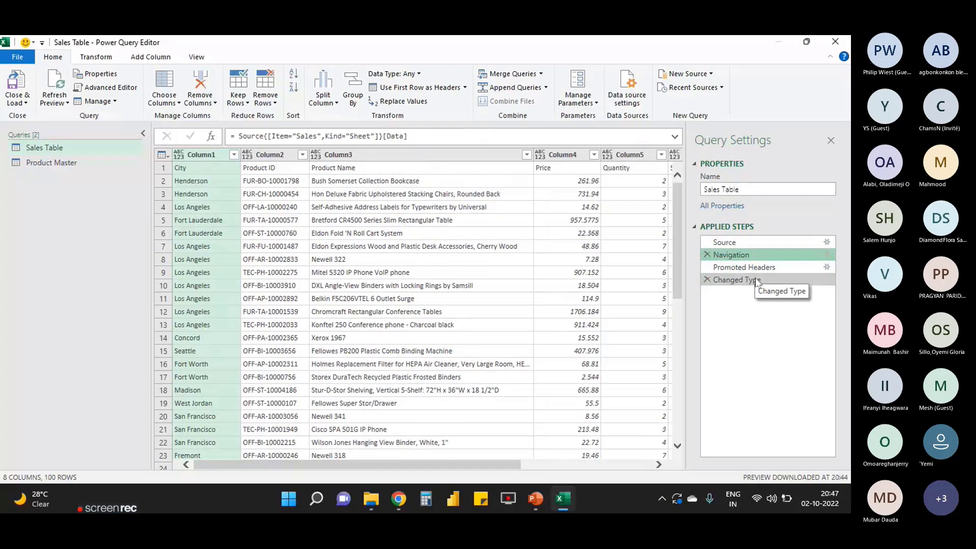
click(757, 281)
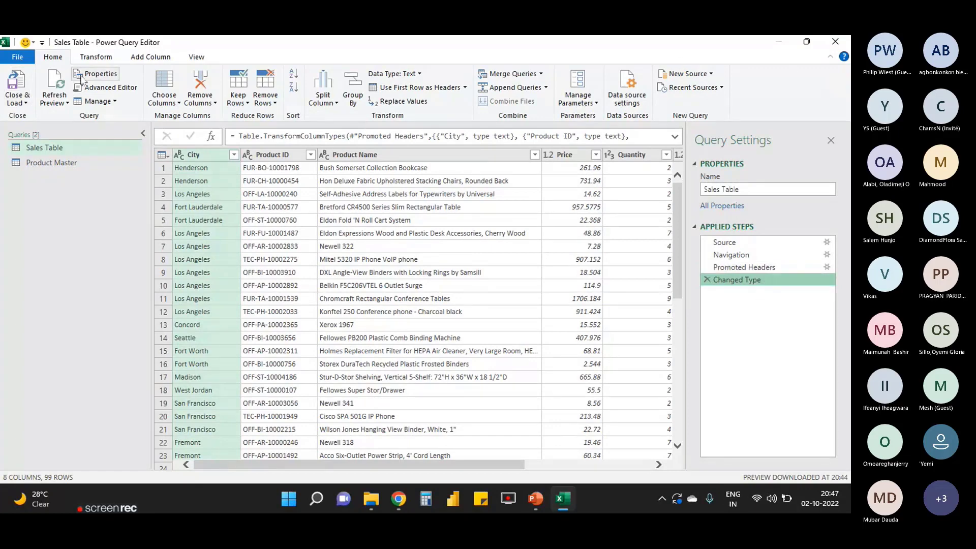
click(95, 56)
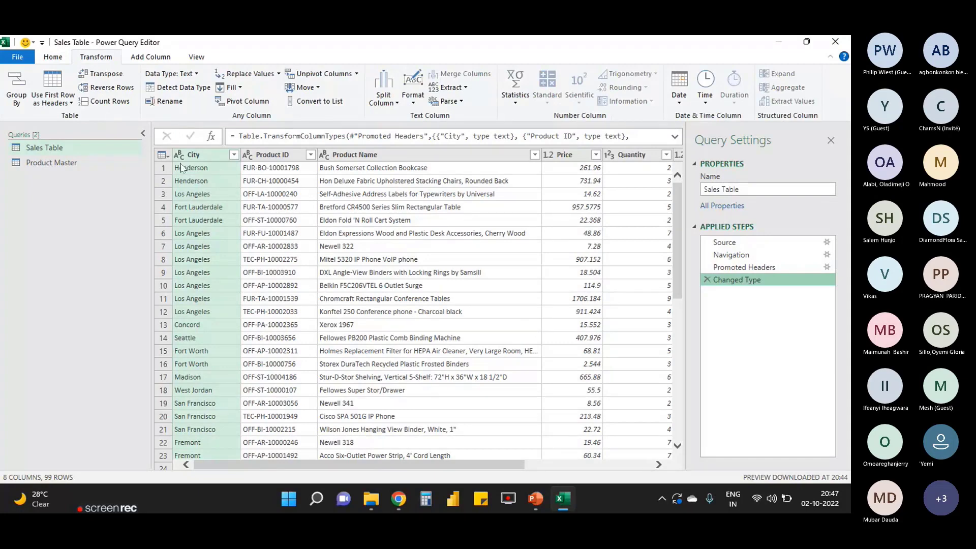
click(151, 57)
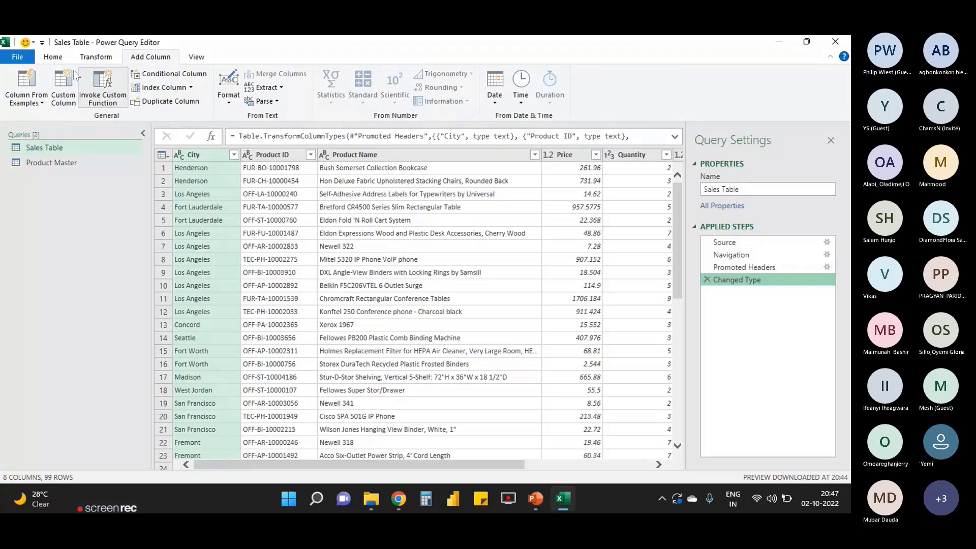
click(53, 56)
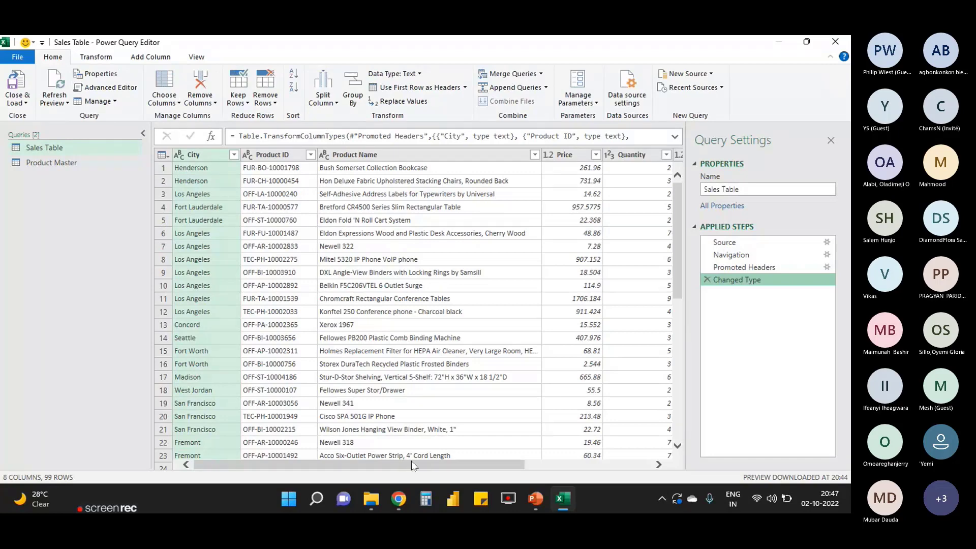
drag(412, 466, 346, 467)
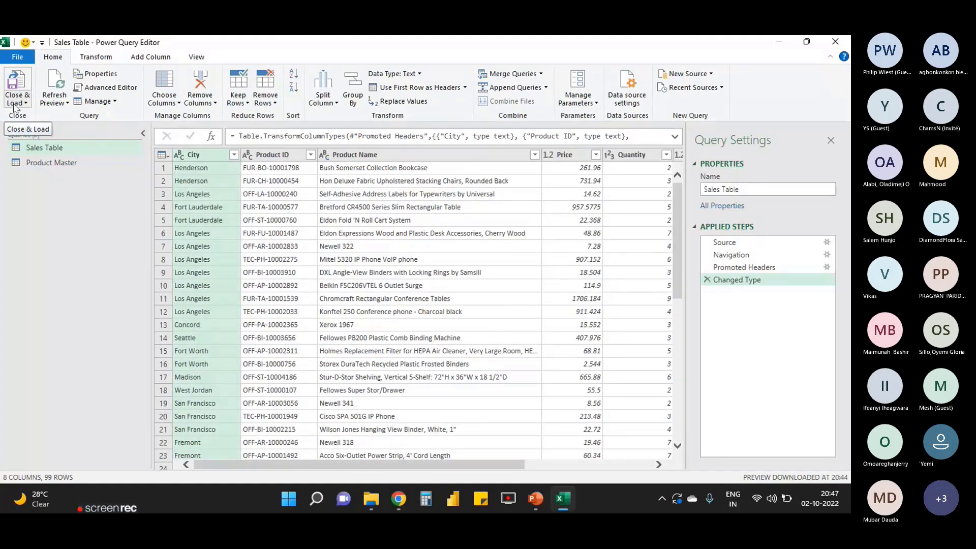
Close the Power Query Editor and load both queries into the workbook as tables on new worksheets
click(15, 104)
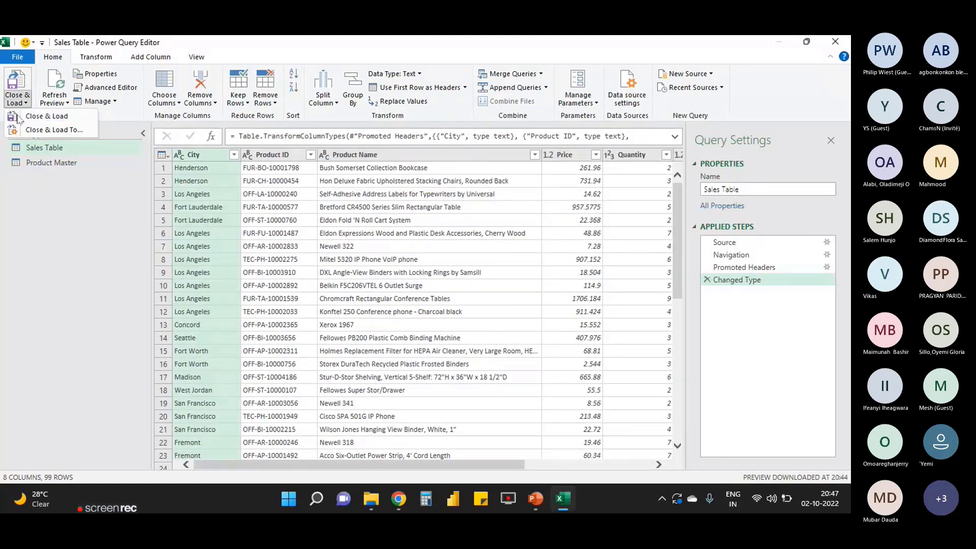
click(67, 130)
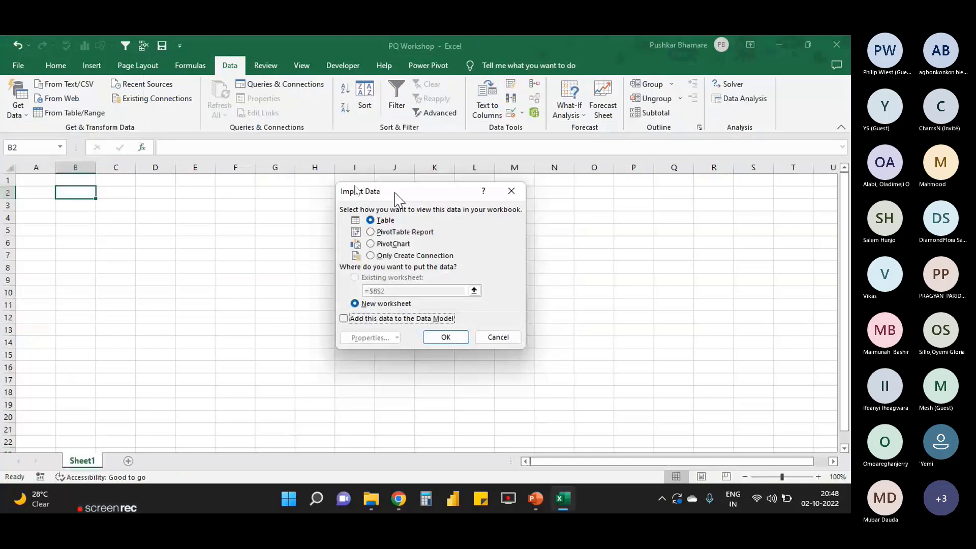
drag(397, 186, 395, 196)
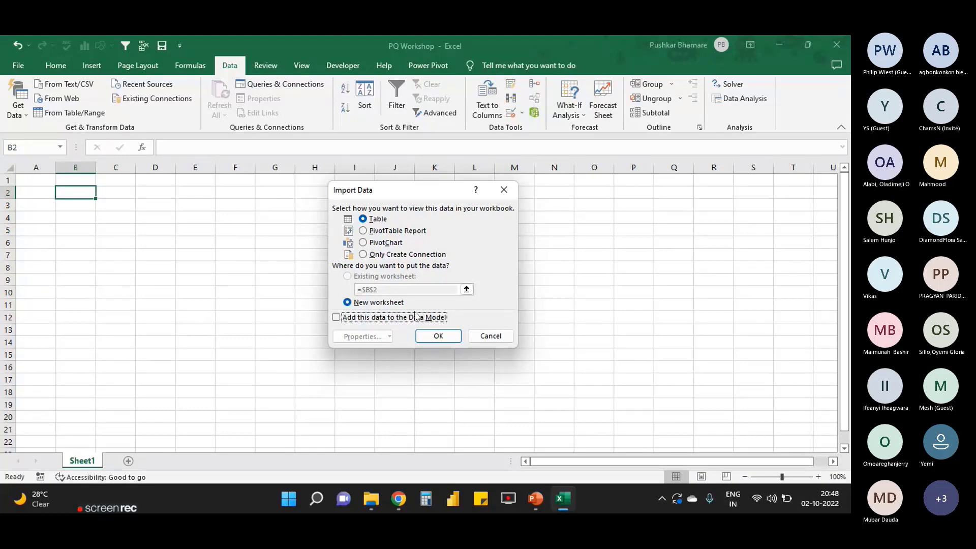
click(371, 255)
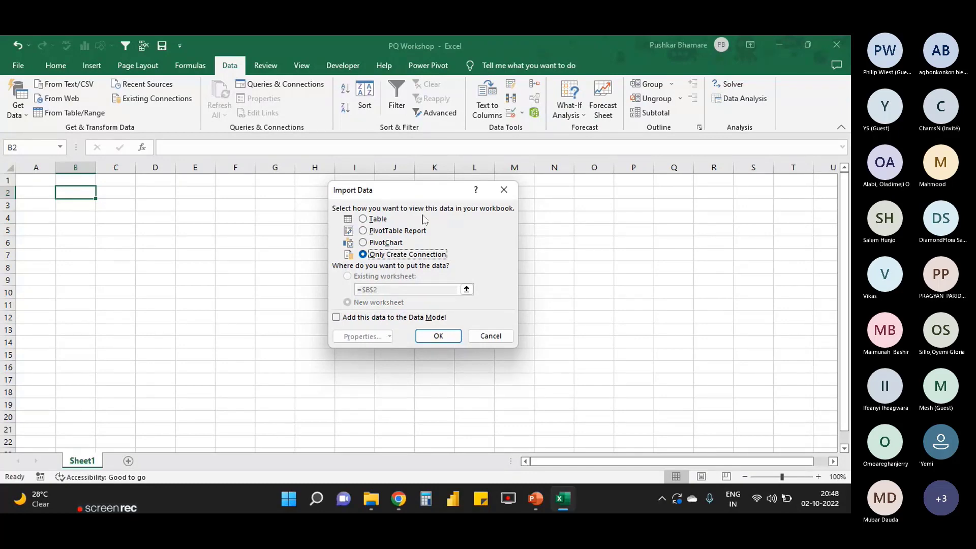
click(372, 220)
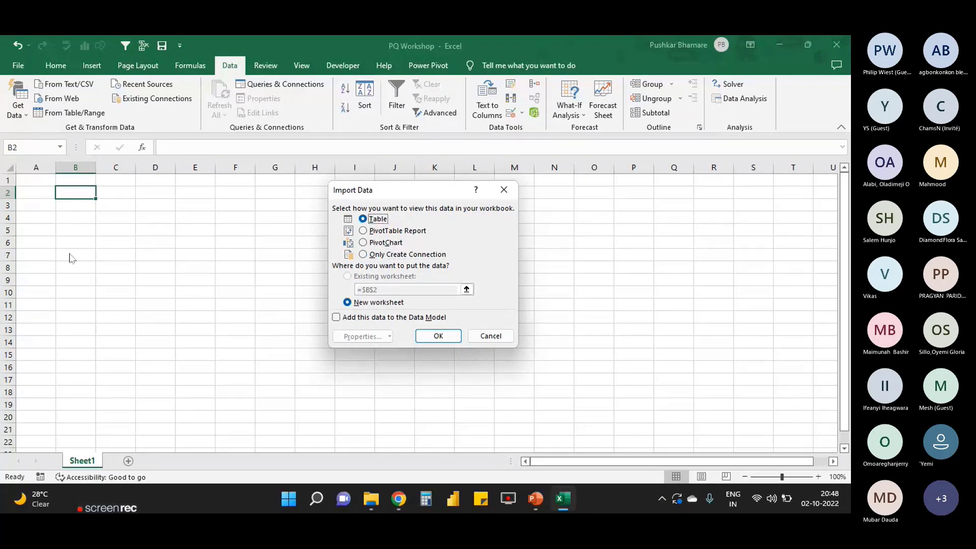
click(438, 336)
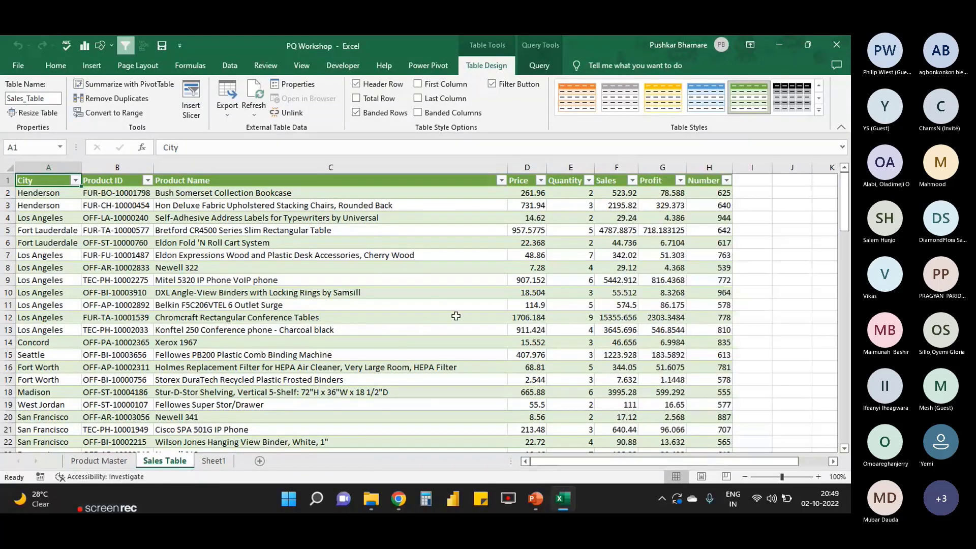
Delete the empty Sheet1 and view the loaded Product Master and Sales Table sheets
right_click(214, 460)
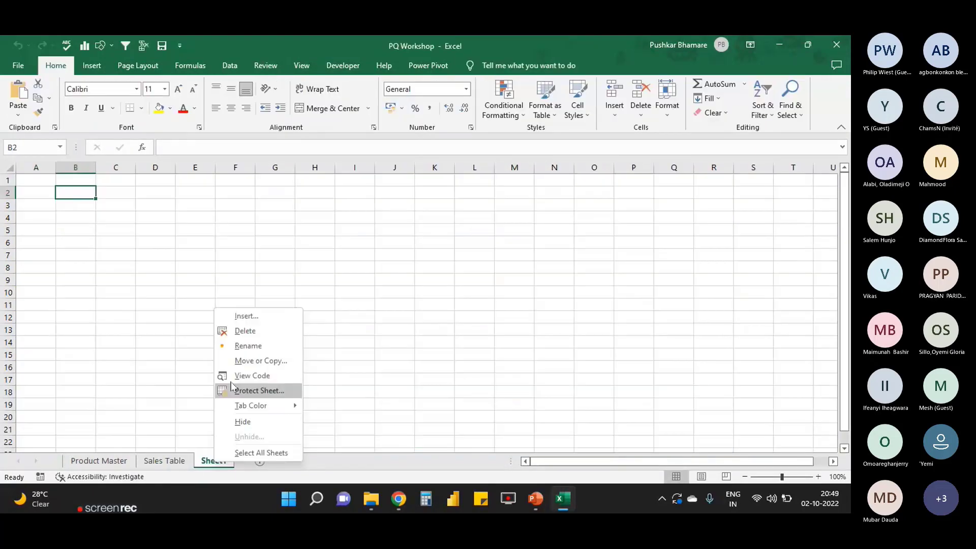
click(245, 330)
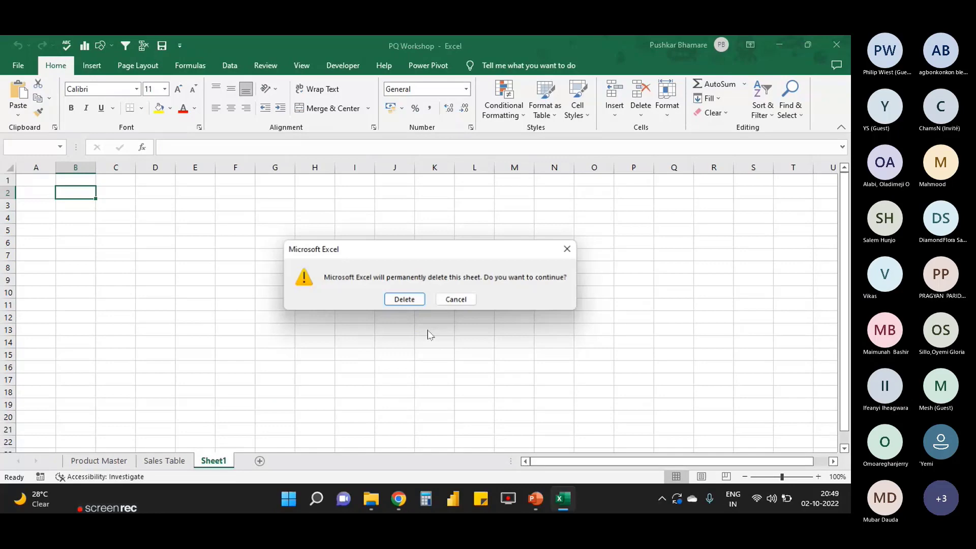
key(Return)
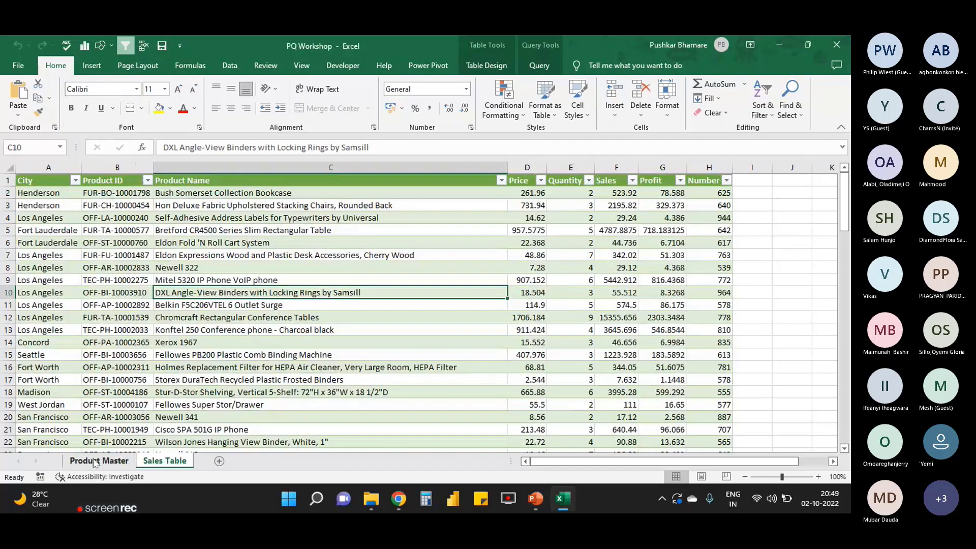
click(94, 461)
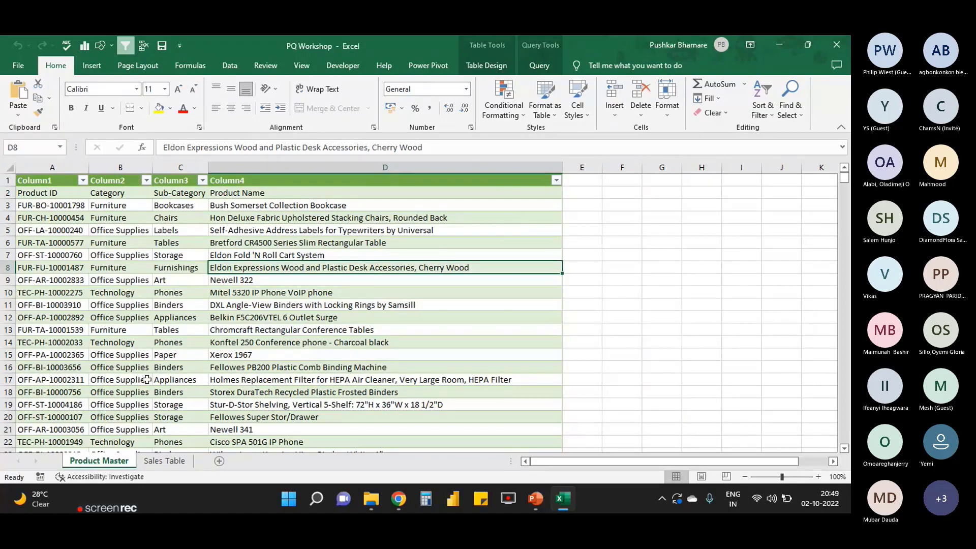
key(ctrl+Page_Down)
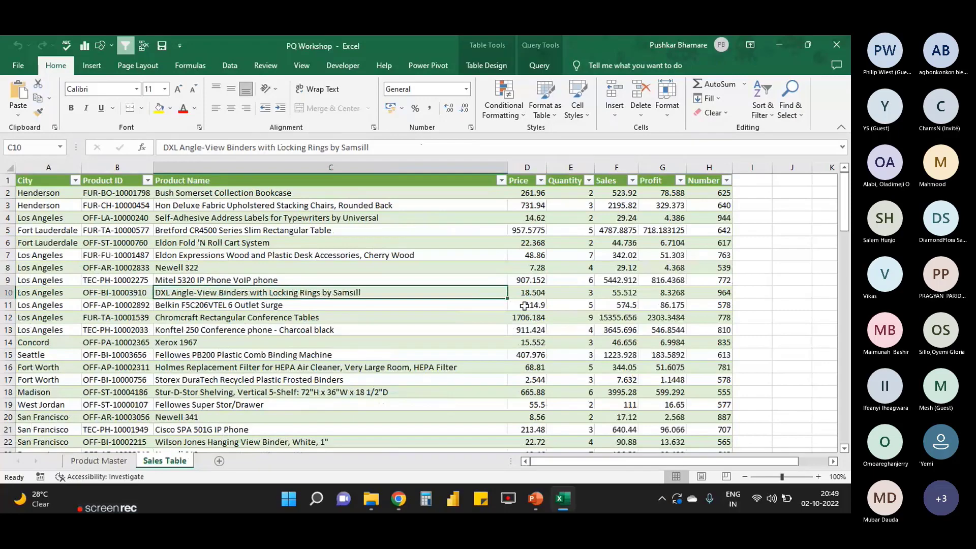
Switch to File Explorer, view the workbooks in the Monthly sales folder, and return to the PQ Workshop workbook in Excel
key(alt+Tab)
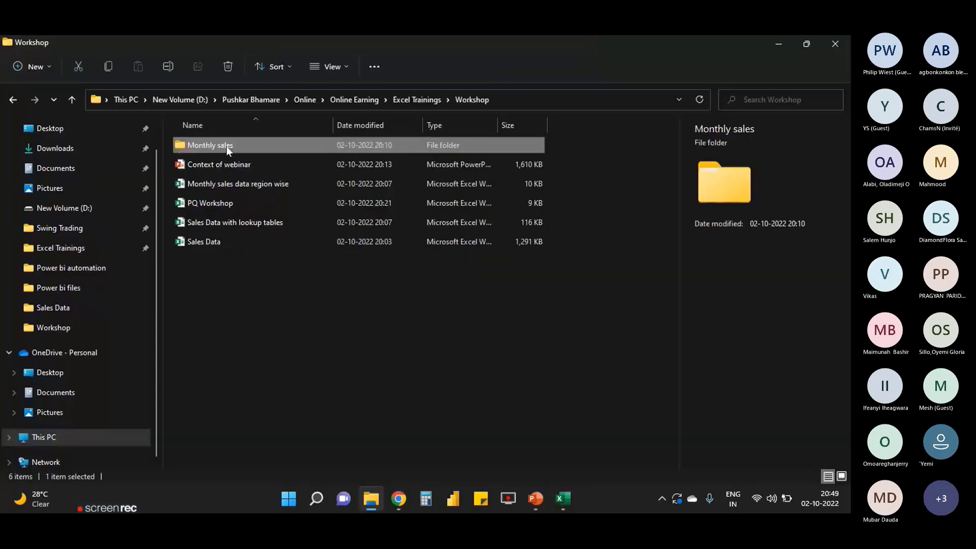
double_click(227, 147)
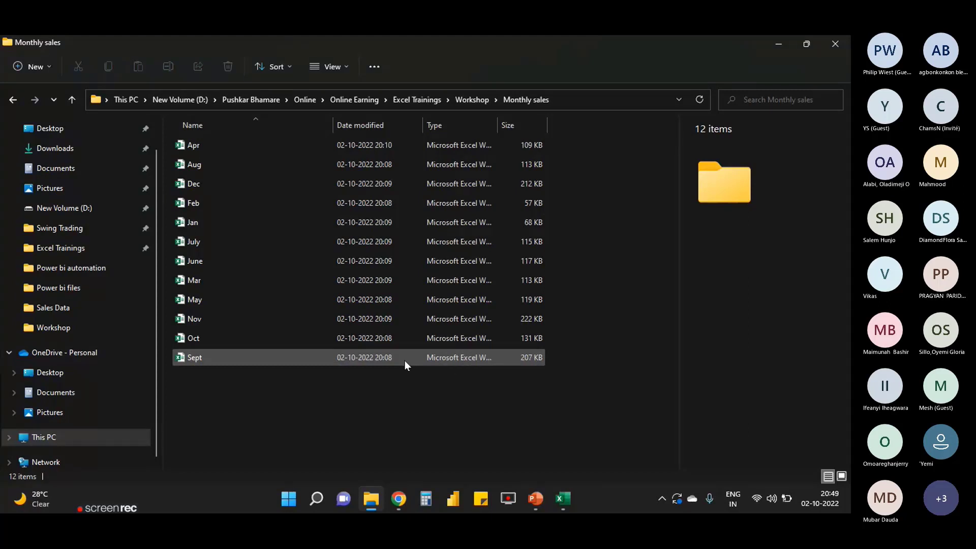
click(564, 498)
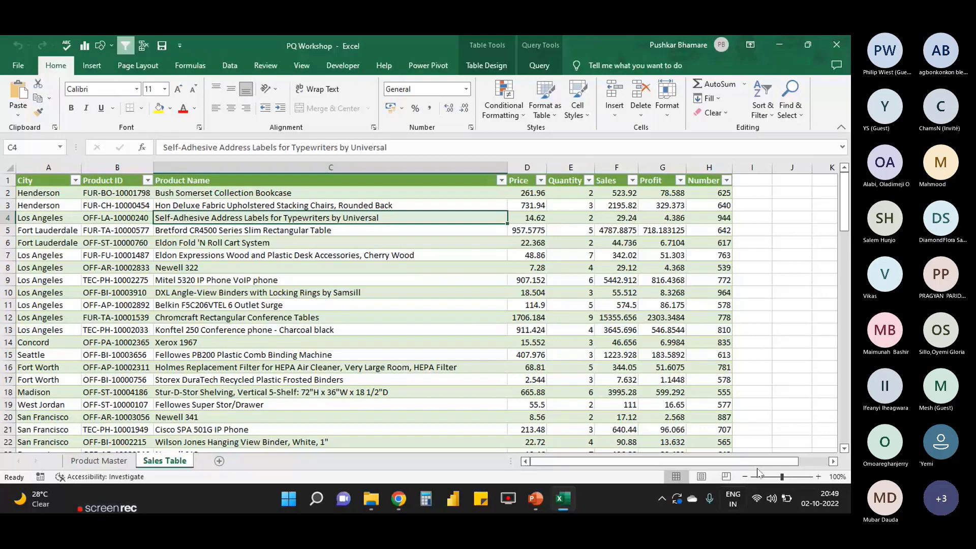
Get data from a folder, choosing the Monthly sales folder inside Workshop as the source
click(330, 305)
click(230, 65)
click(19, 107)
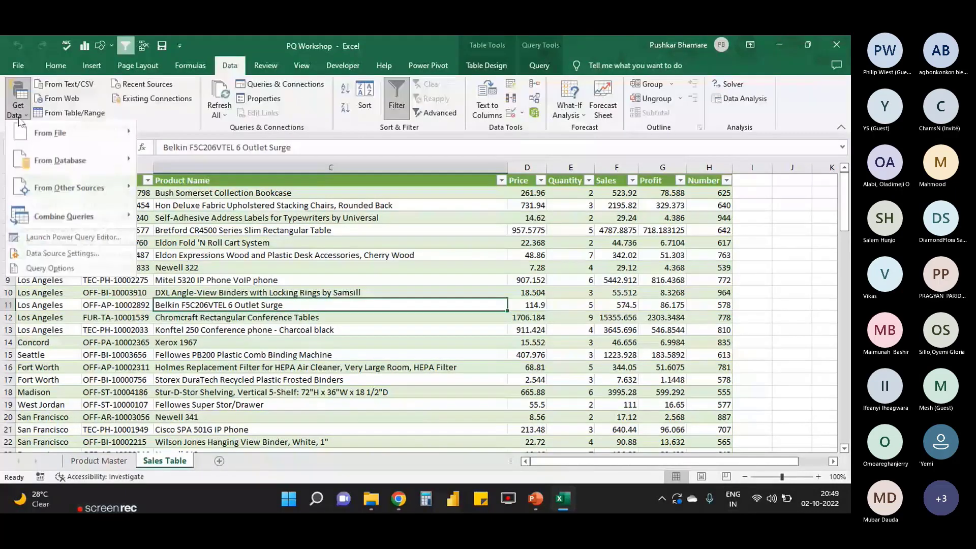
click(69, 136)
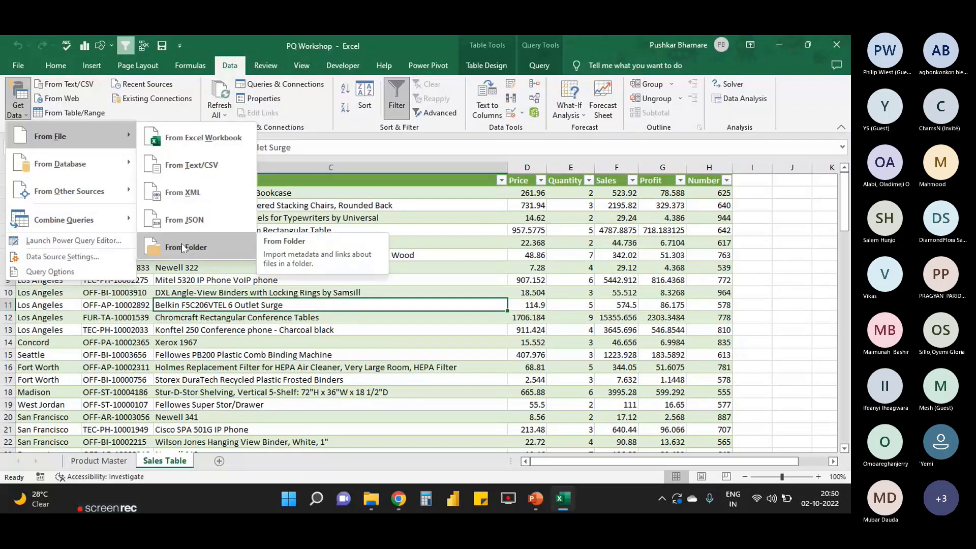
click(182, 247)
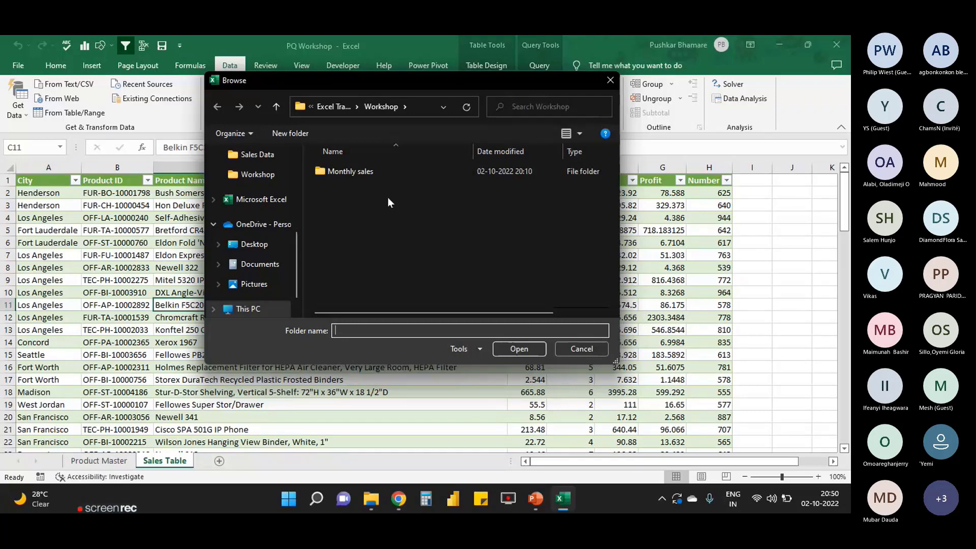
click(357, 175)
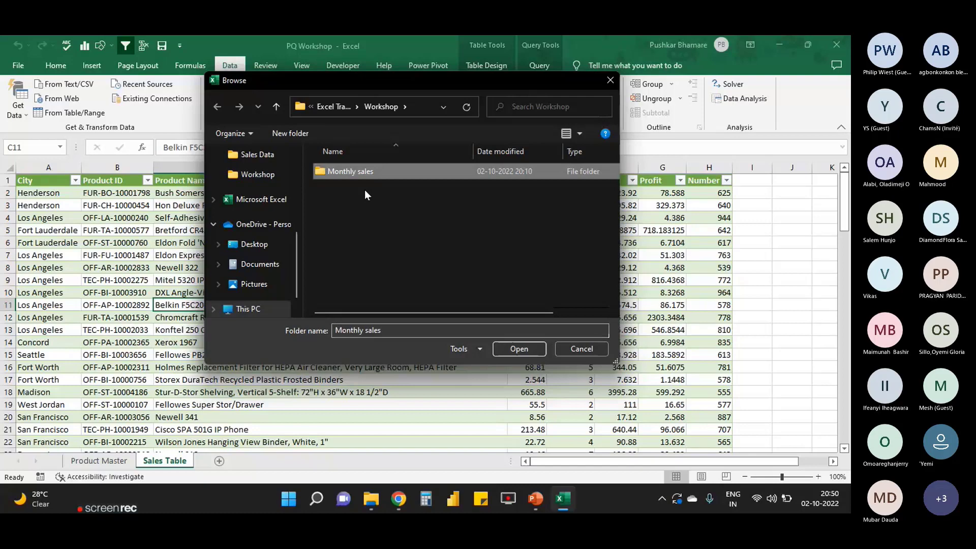
click(520, 349)
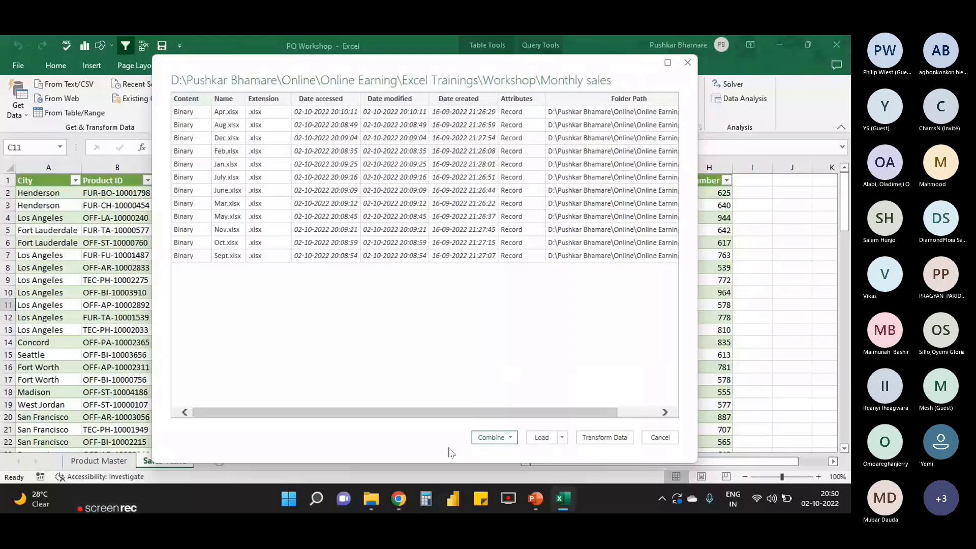
Check the combine options for the Monthly sales files, and open the file list for transformation in the Power Query Editor
click(511, 440)
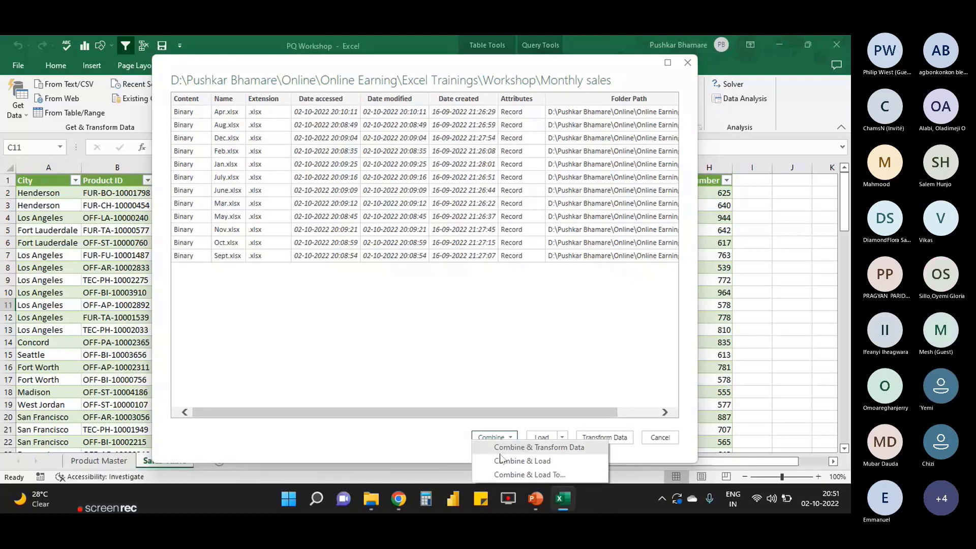
click(387, 408)
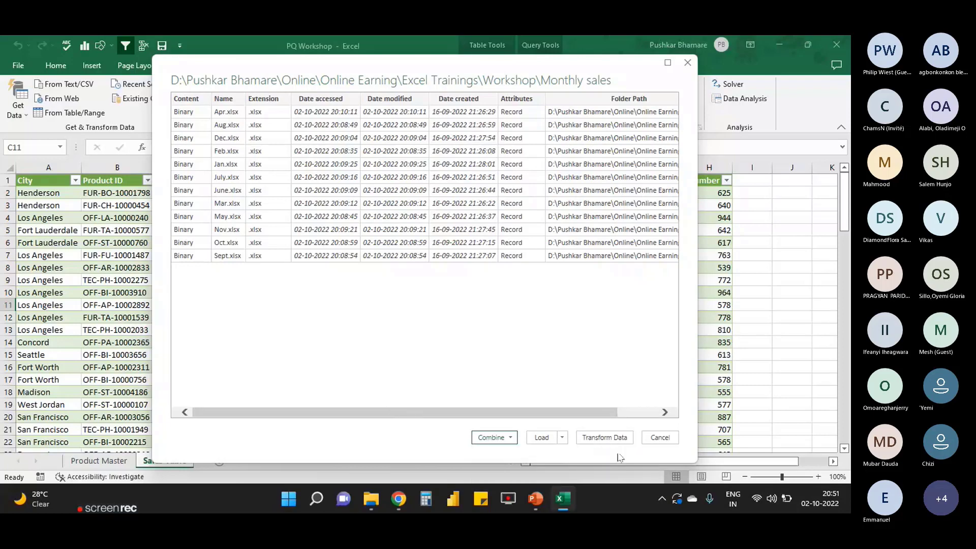
click(605, 438)
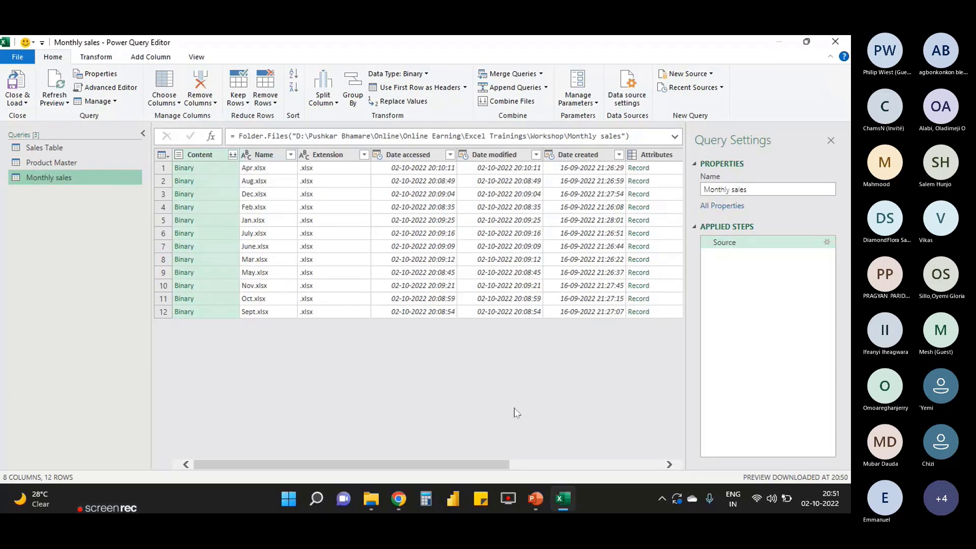
Combine the files in the Monthly sales query's Content column, using Table4 from the first file as the sample object
click(192, 429)
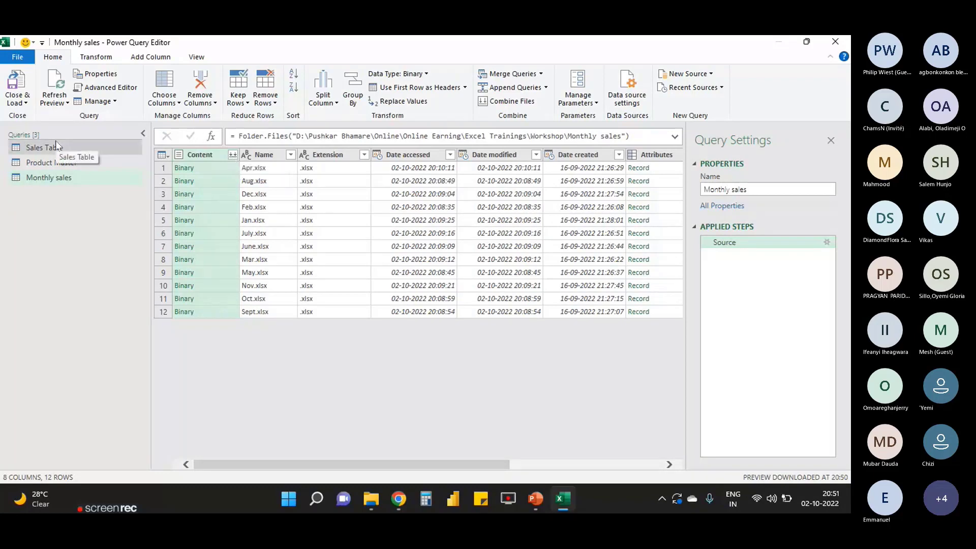
click(232, 154)
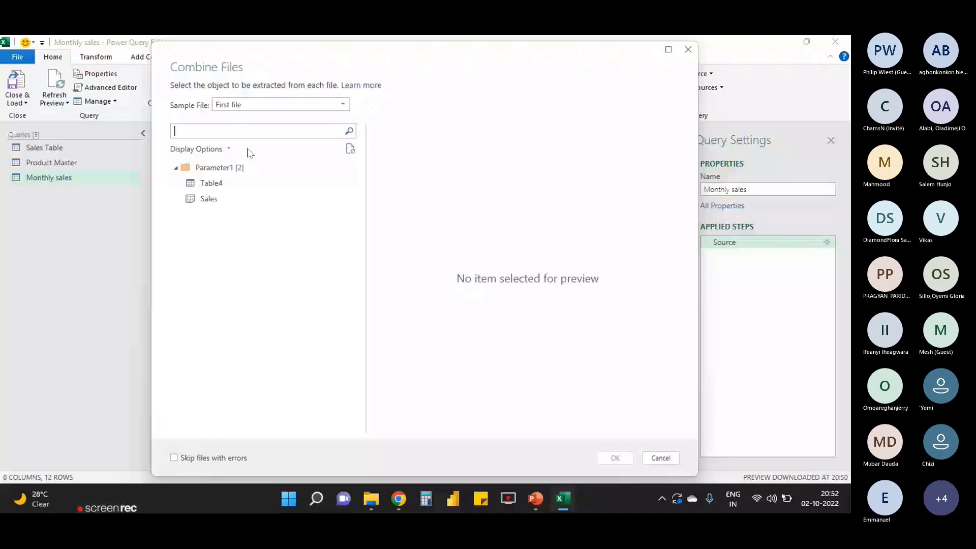
click(266, 183)
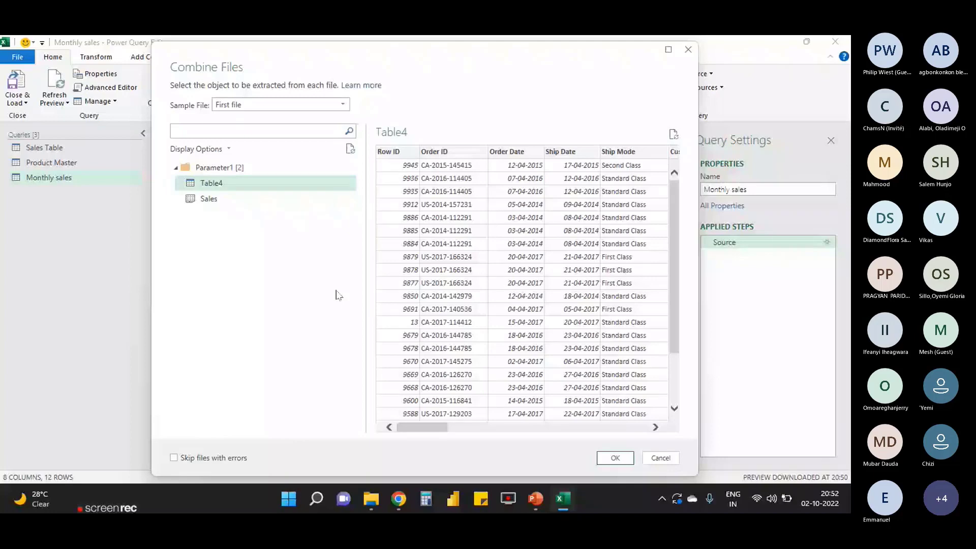
key(Escape)
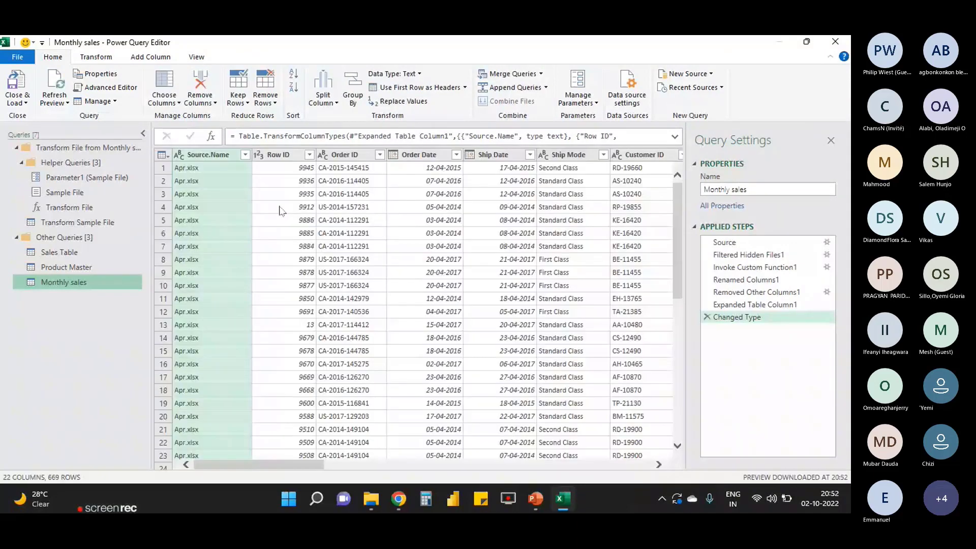
Examine the combined Monthly sales data and the Transform Sample File query
drag(308, 464, 35, 159)
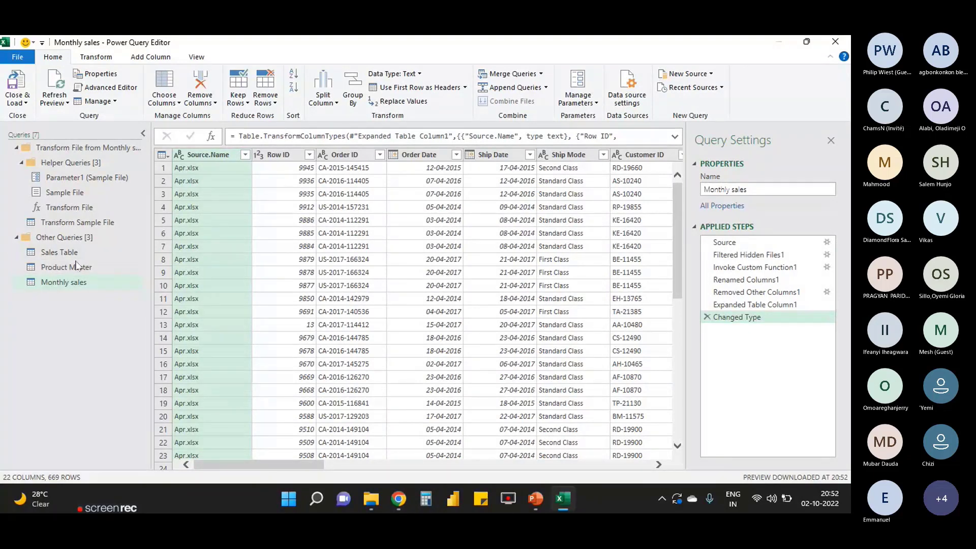
click(90, 222)
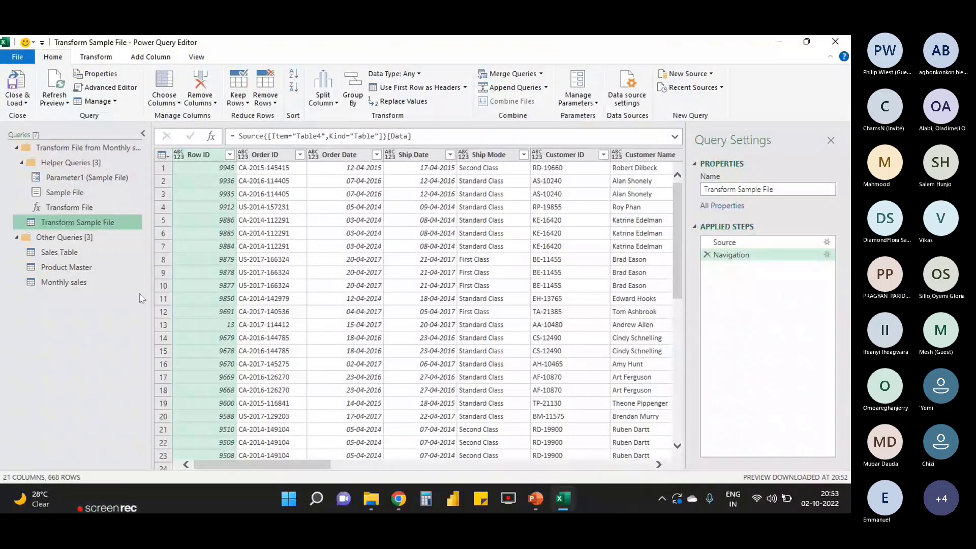
Review the Transform File function, the Sample File query, and the combined Monthly sales data with its applied steps
key(Up)
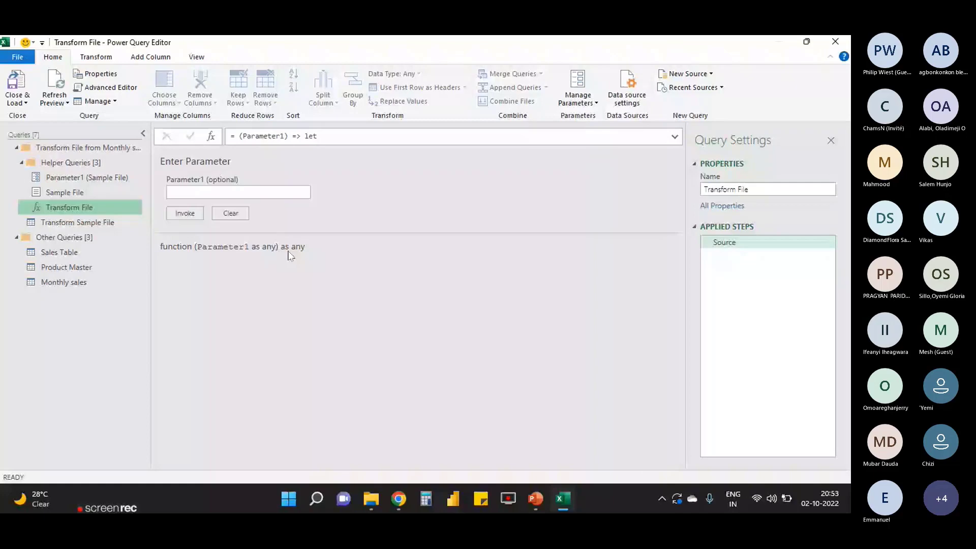
click(89, 191)
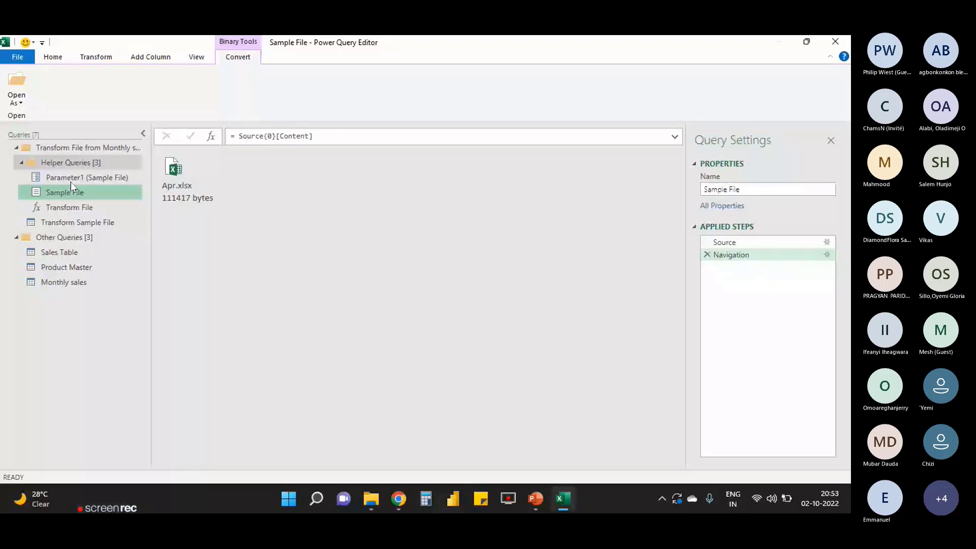
click(63, 282)
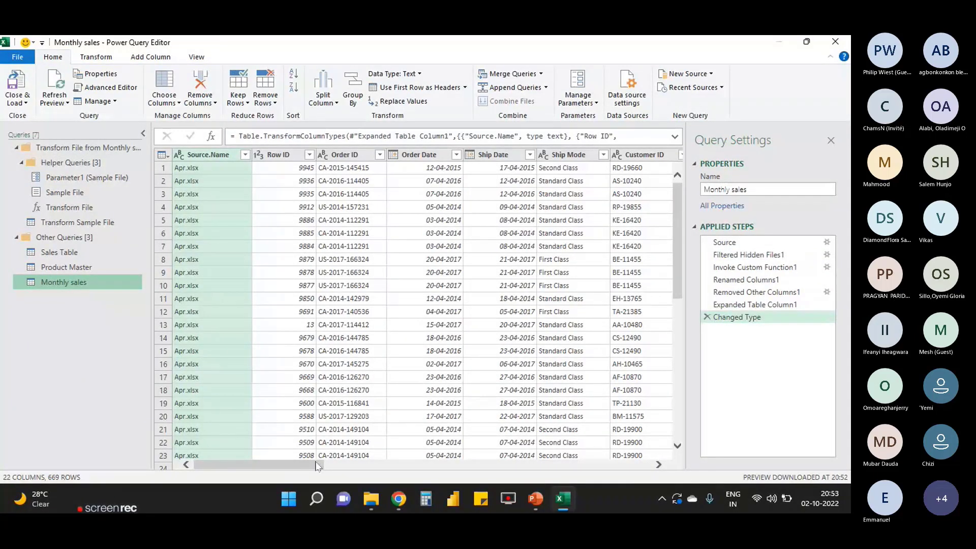
click(793, 397)
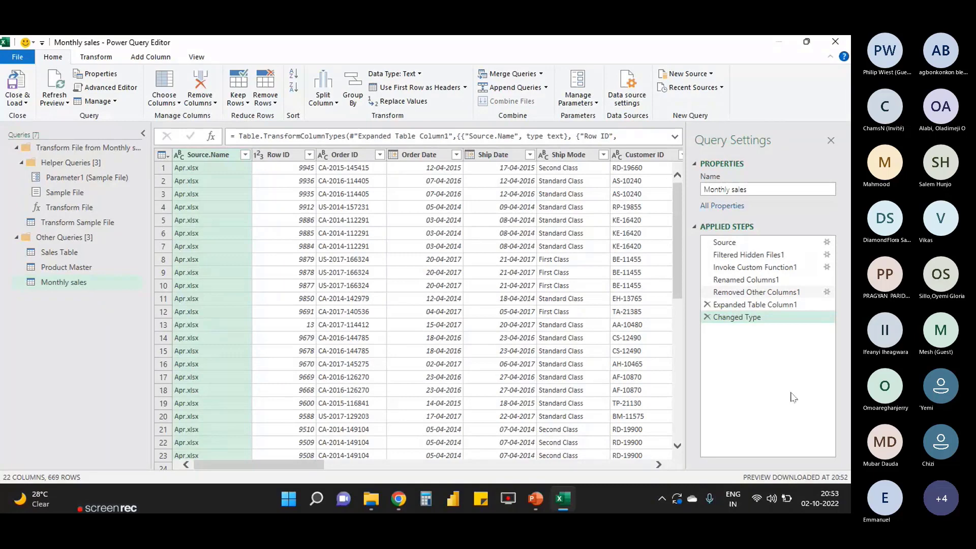
Close the Power Query Editor, load the queries into the workbook, and check each query's load status
click(18, 98)
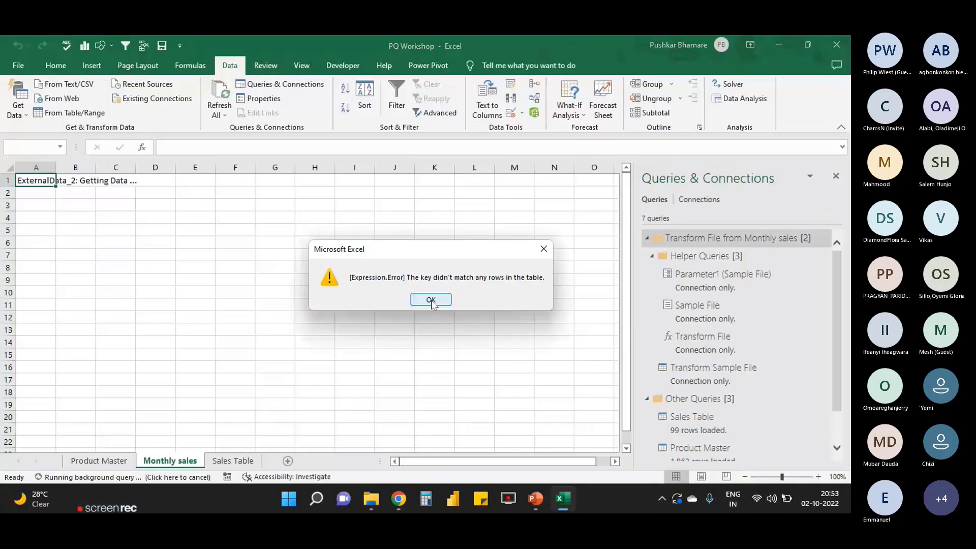
click(431, 300)
scroll(724, 335, down, 1)
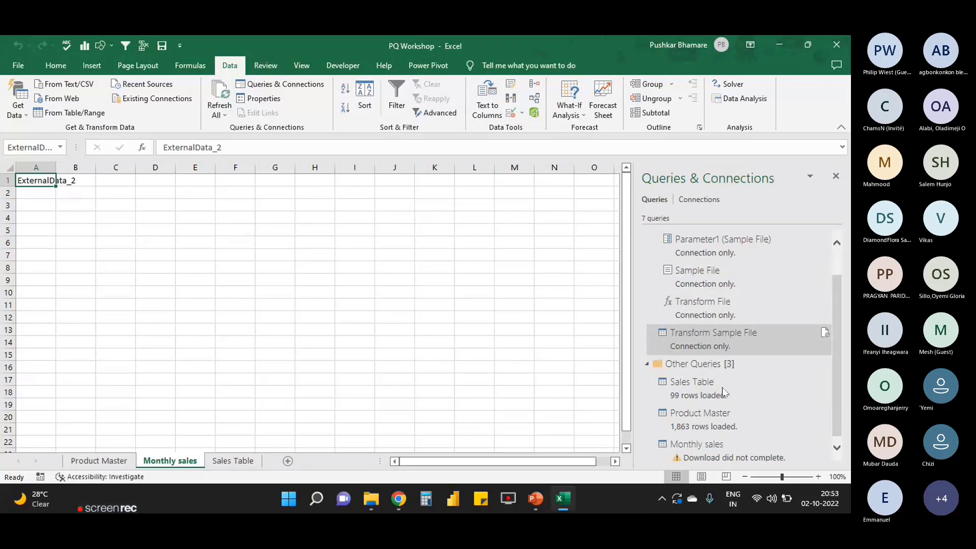
In File Explorer, move every monthly file except Apr from the Monthly sales folder into the Workshop folder
click(371, 499)
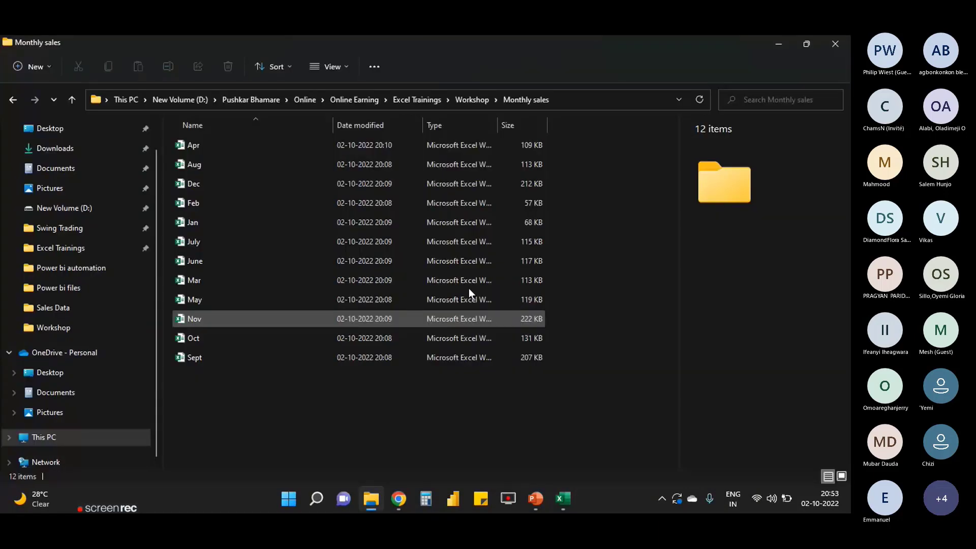
drag(579, 160, 297, 354)
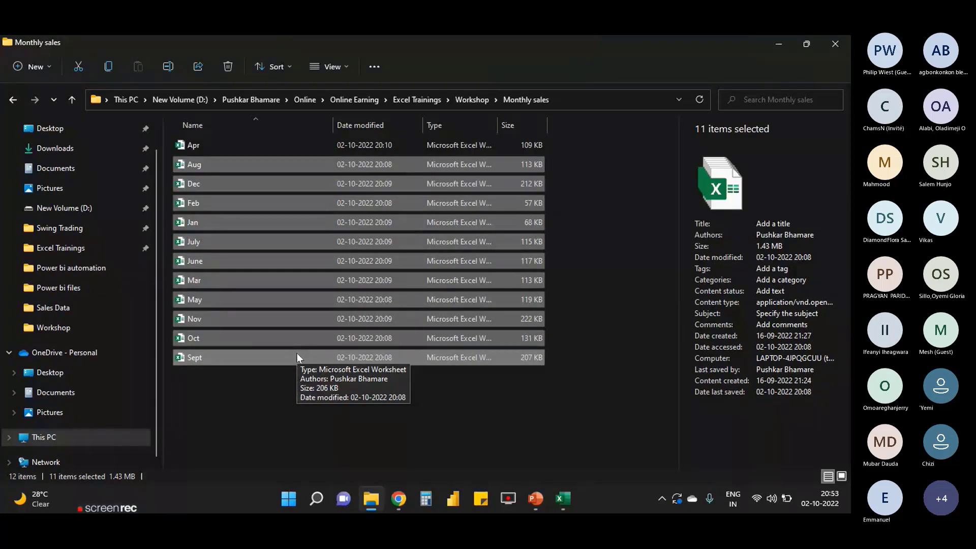
click(472, 99)
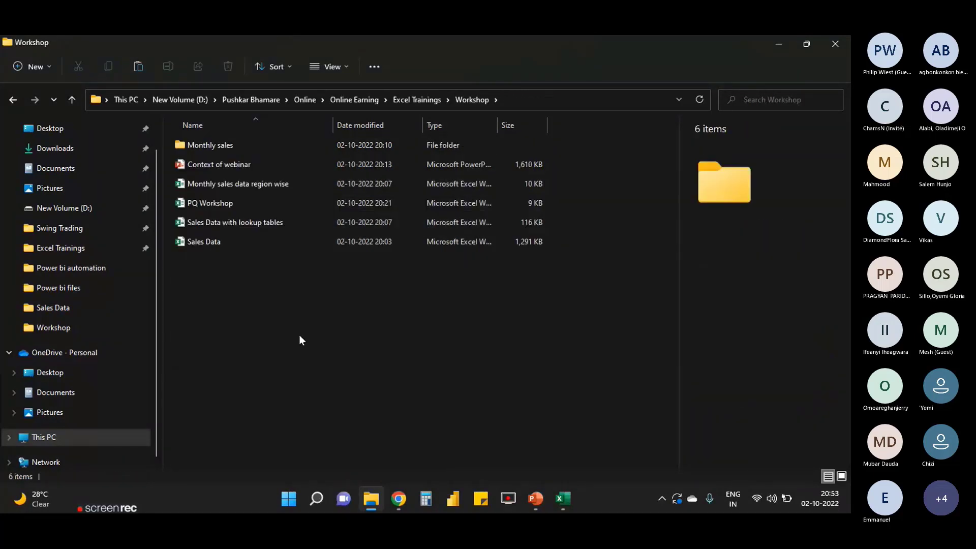
key(ctrl+v)
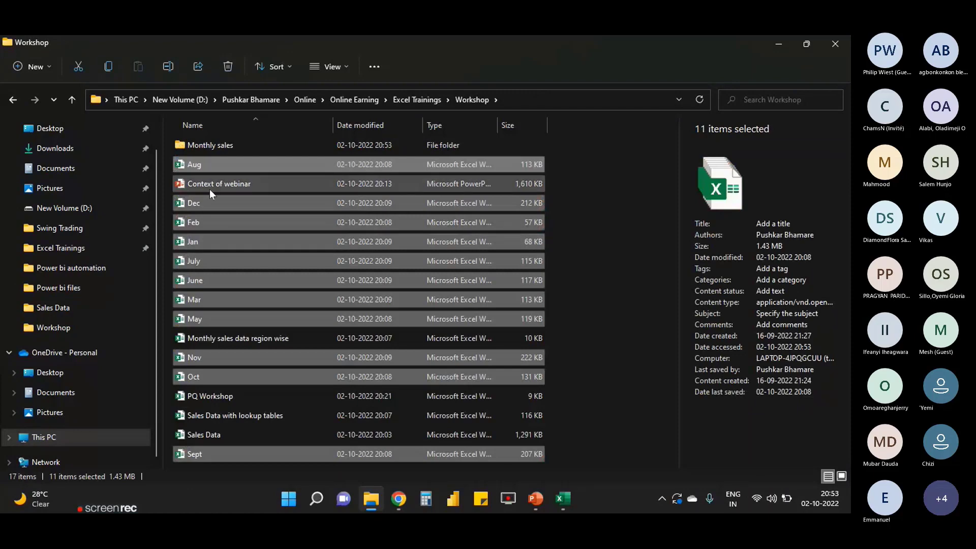
Open the Apr workbook from the Monthly sales folder and check its sales table's columns and table name
double_click(239, 144)
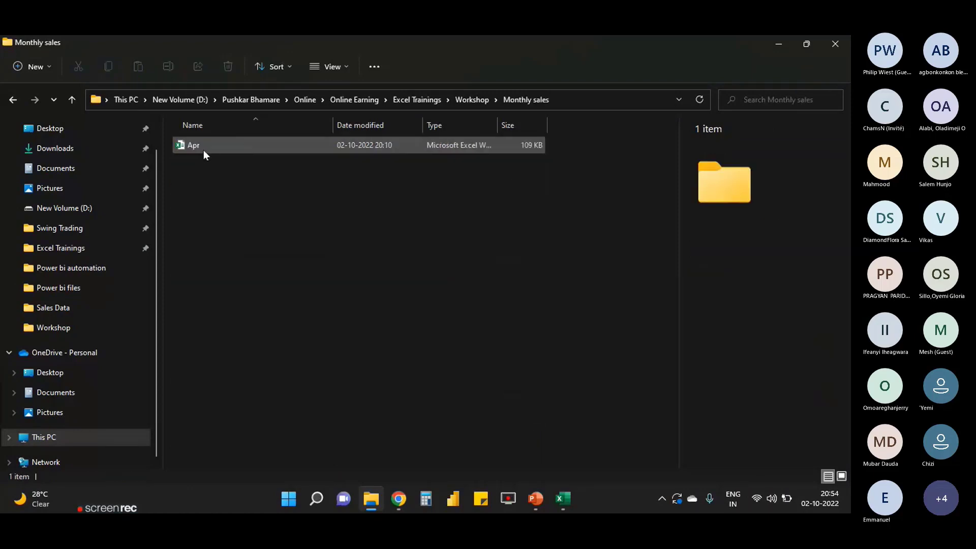
click(203, 151)
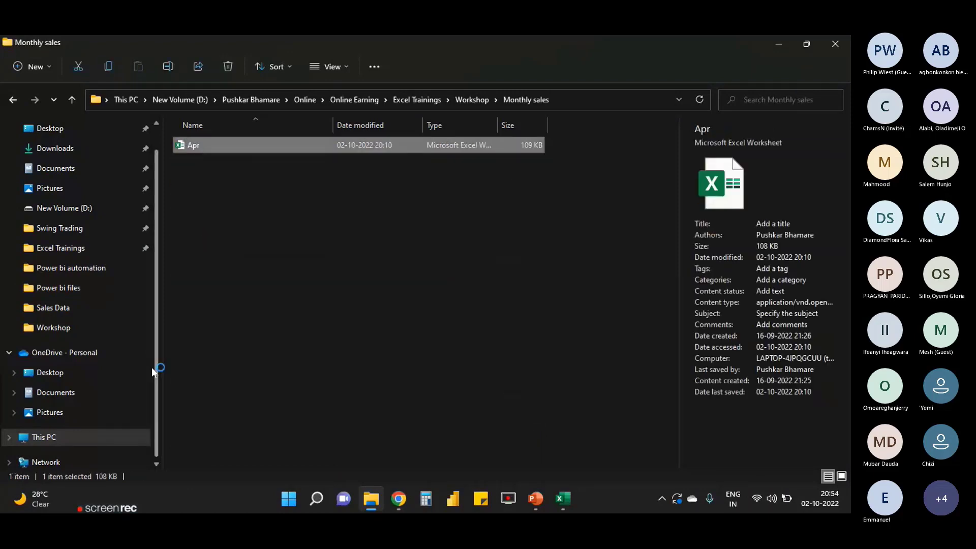
key(alt+Tab)
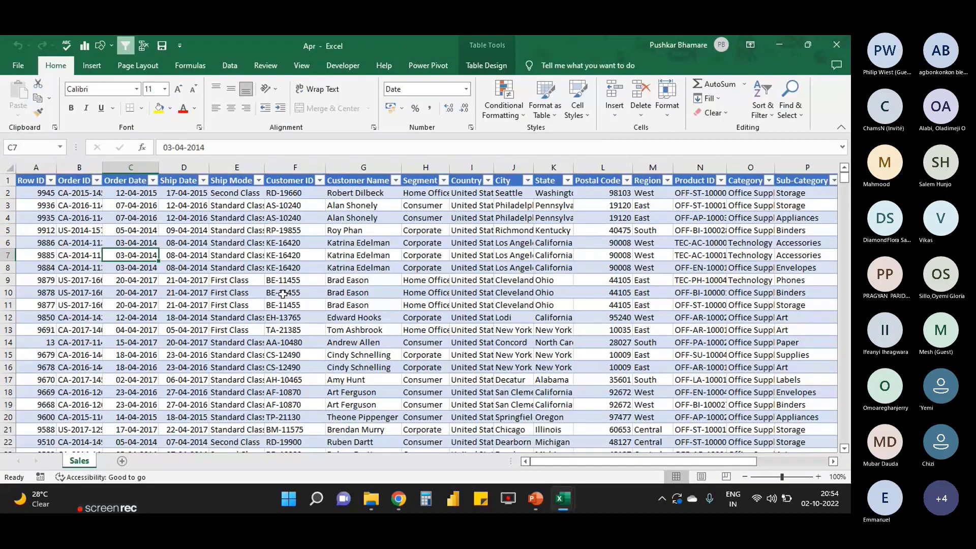
drag(36, 180, 848, 377)
click(502, 330)
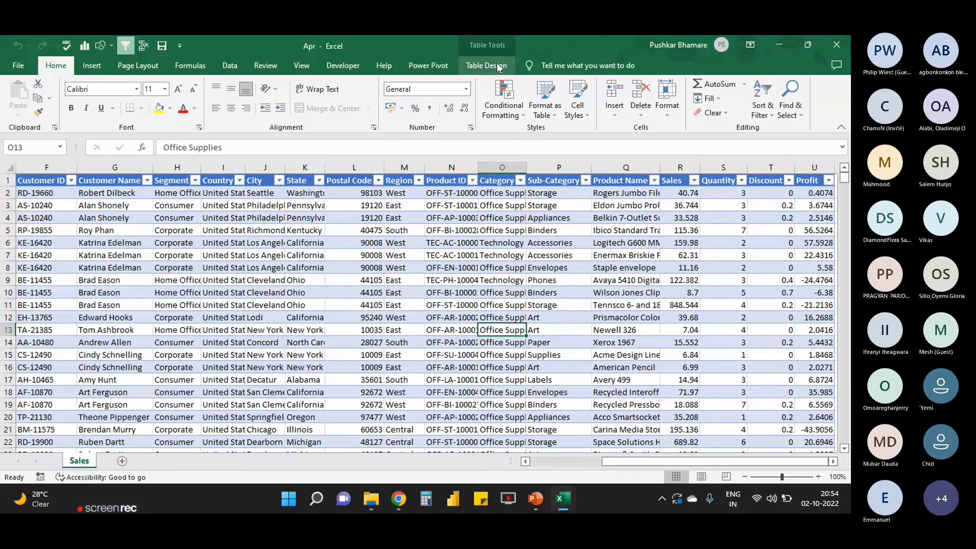
click(497, 67)
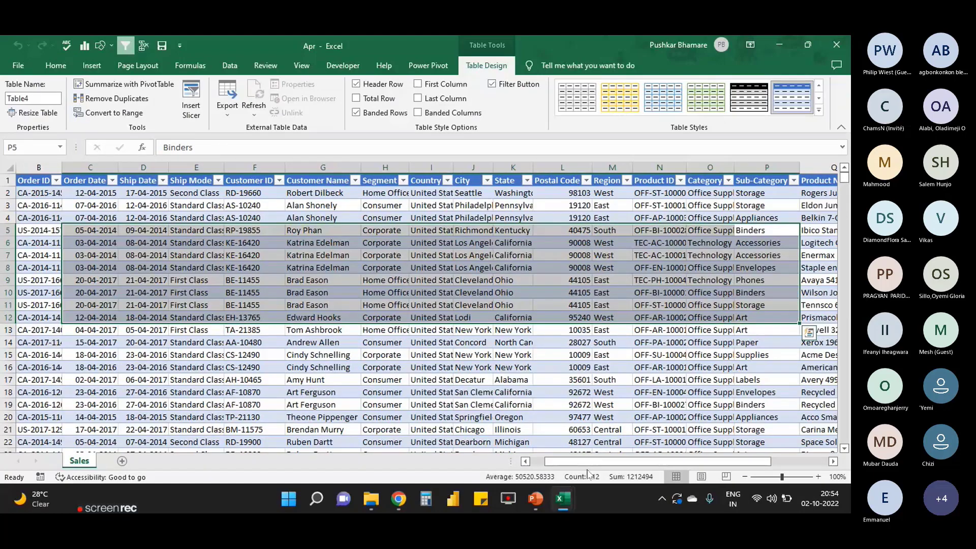
drag(575, 464, 574, 464)
Convert the whole sales table in the Apr workbook to a normal range and save the workbook
key(ctrl+Home)
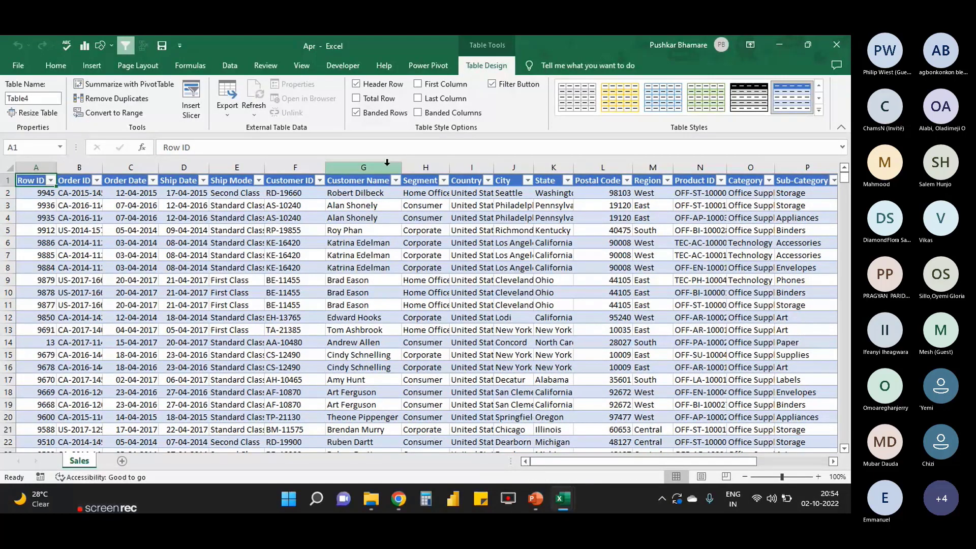
key(ctrl+shift+End)
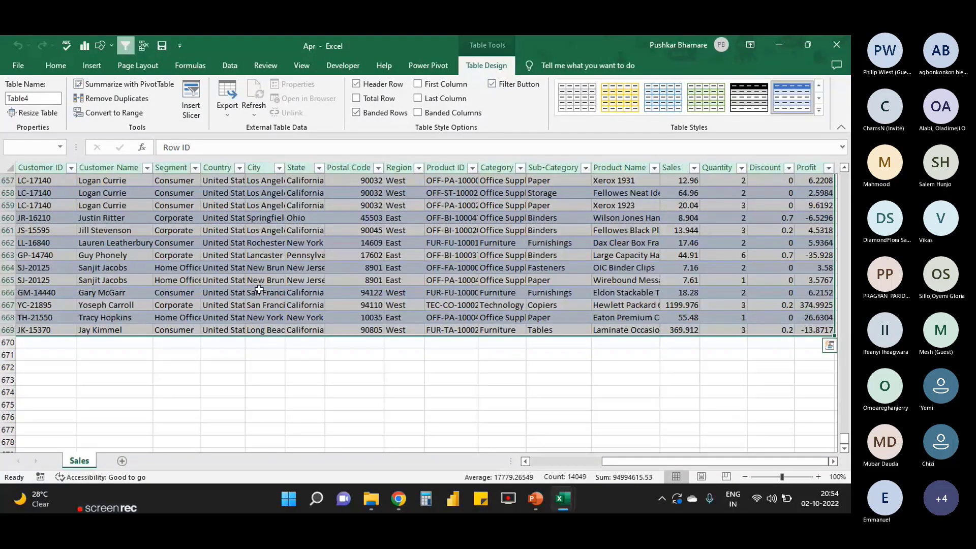
right_click(259, 266)
mouse_move(377, 394)
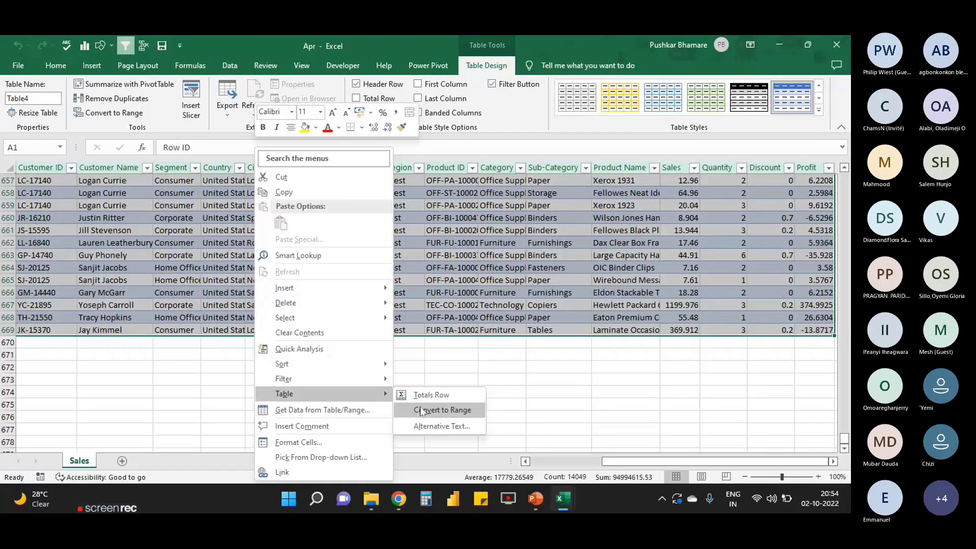
click(421, 411)
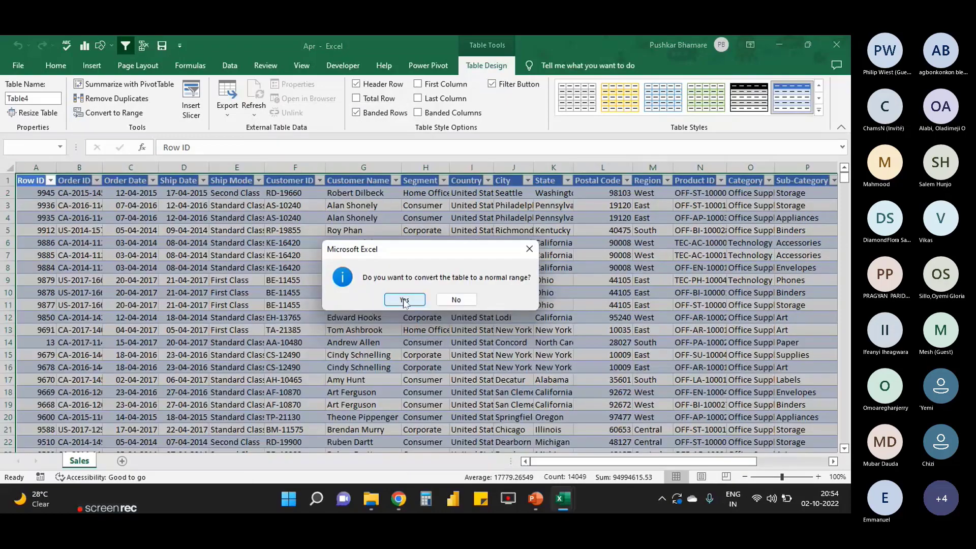
click(419, 297)
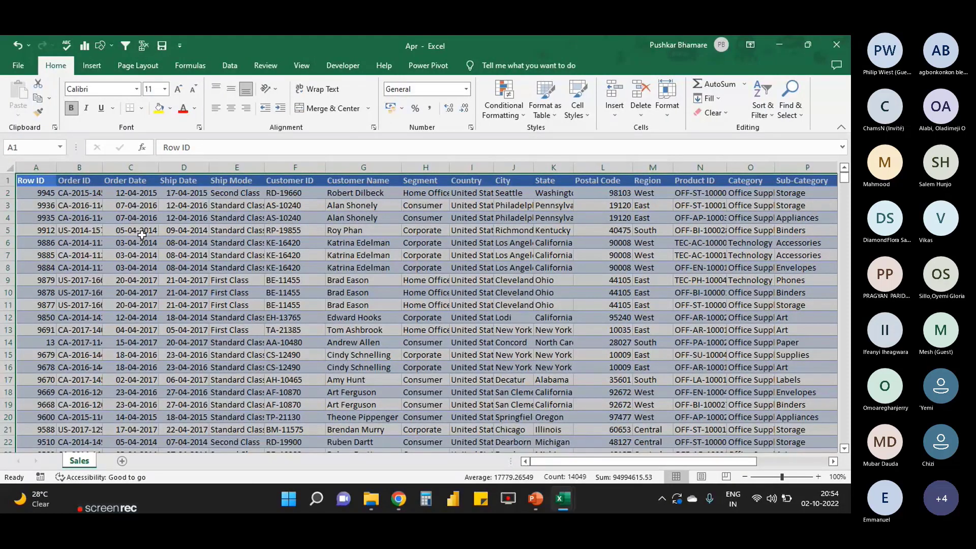
click(183, 318)
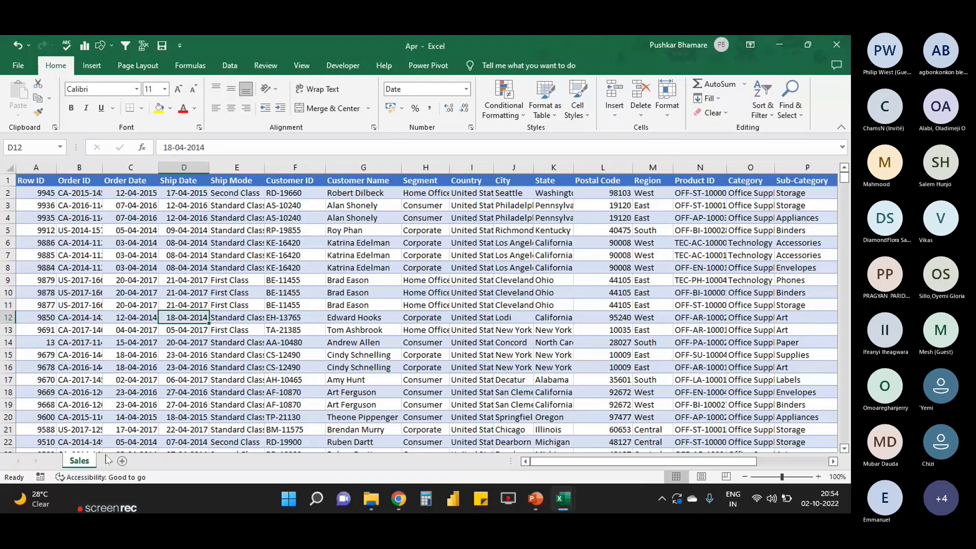
click(363, 367)
click(161, 46)
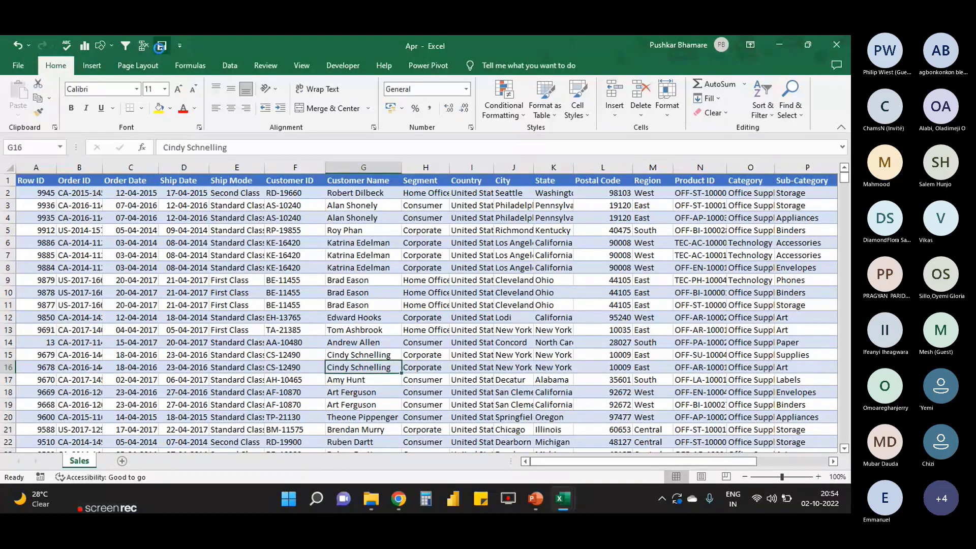
click(385, 269)
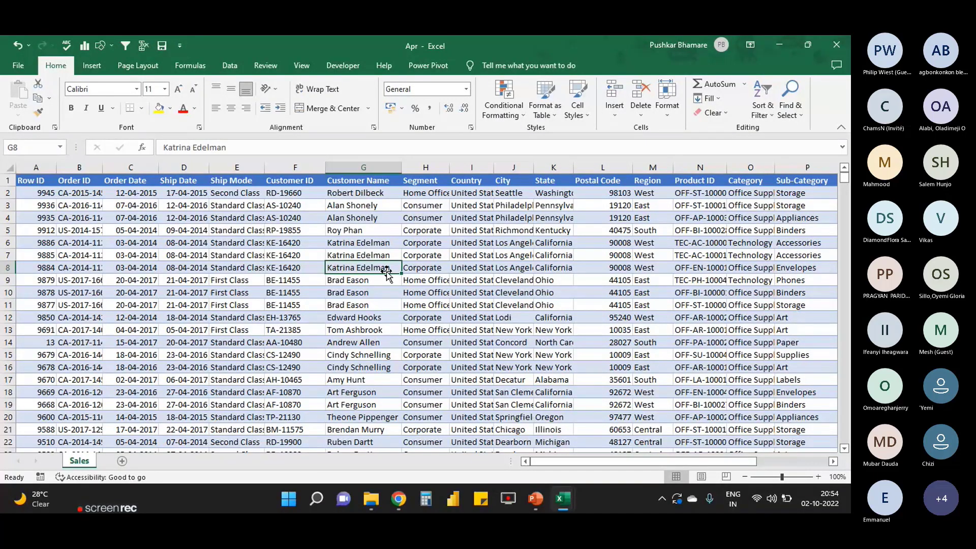
Copy the Dec workbook from the Workshop folder into the Monthly sales folder
key(alt+Tab)
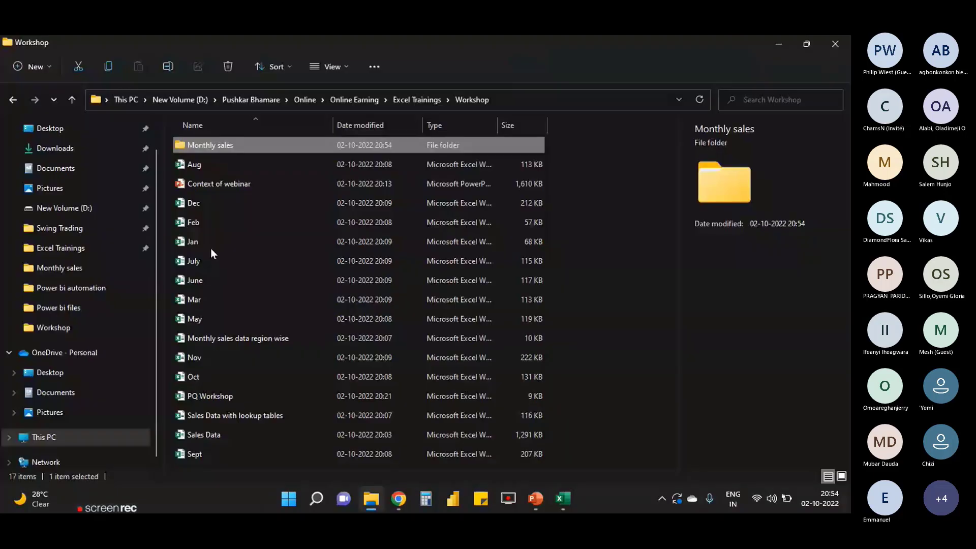
click(249, 203)
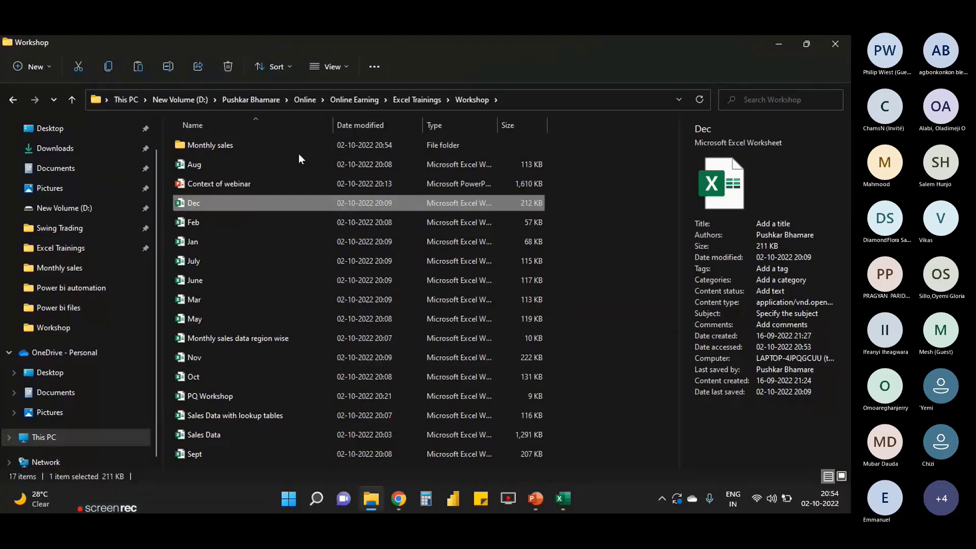
double_click(298, 153)
key(ctrl+v)
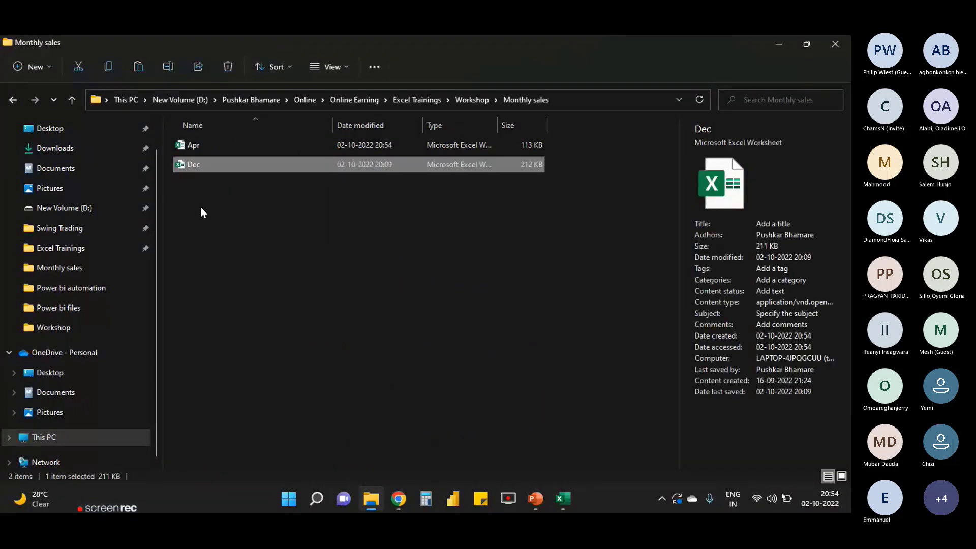
Open the Dec workbook, check its table name, and convert the sales table to a normal range
double_click(205, 166)
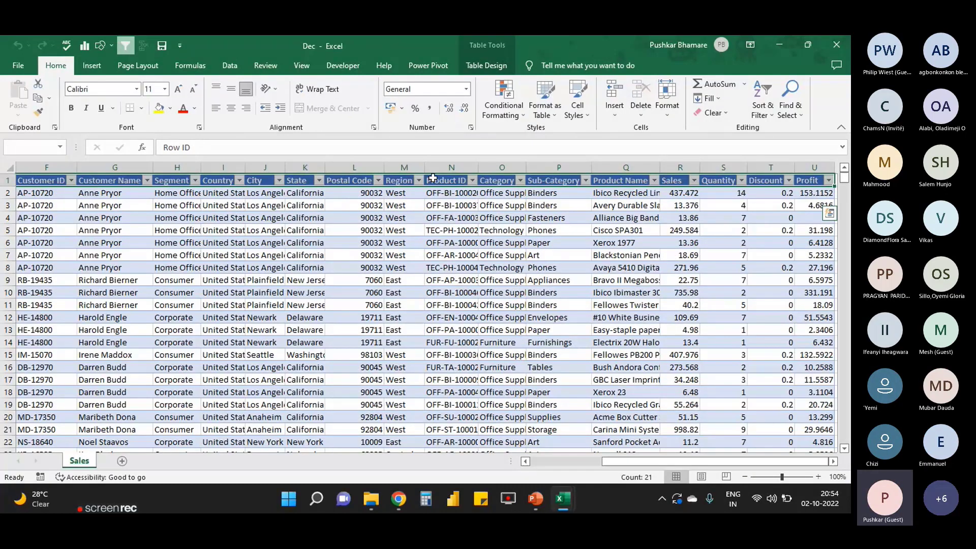
key(ctrl+shift+Down)
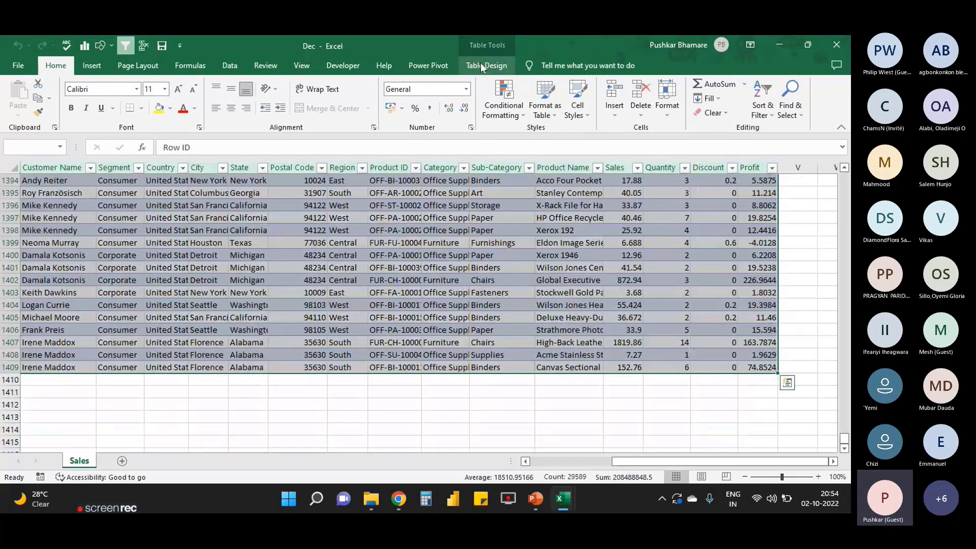
click(483, 67)
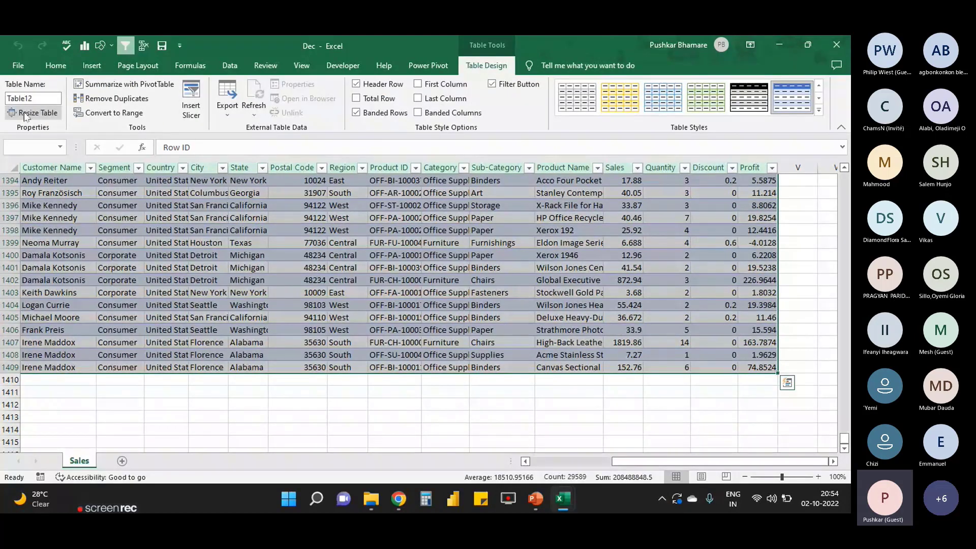
right_click(260, 340)
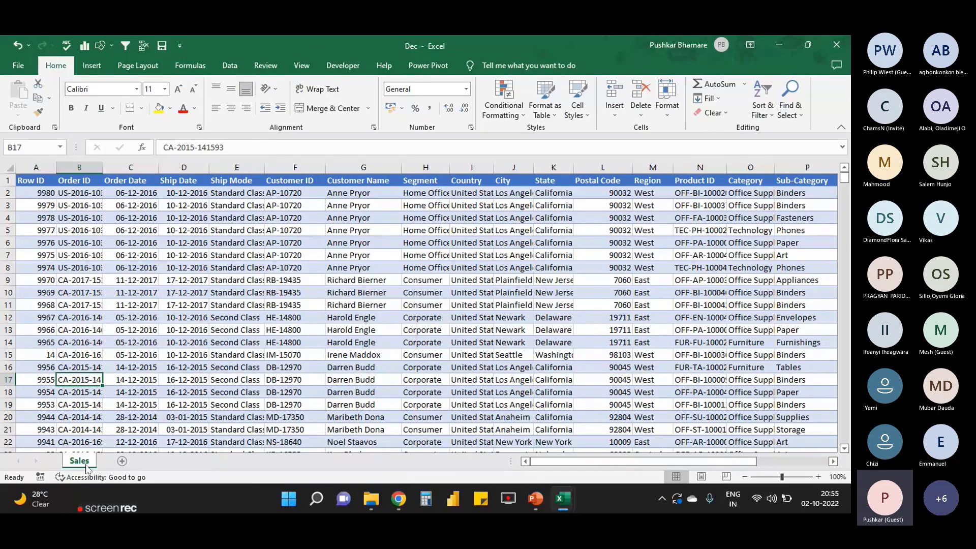
click(183, 429)
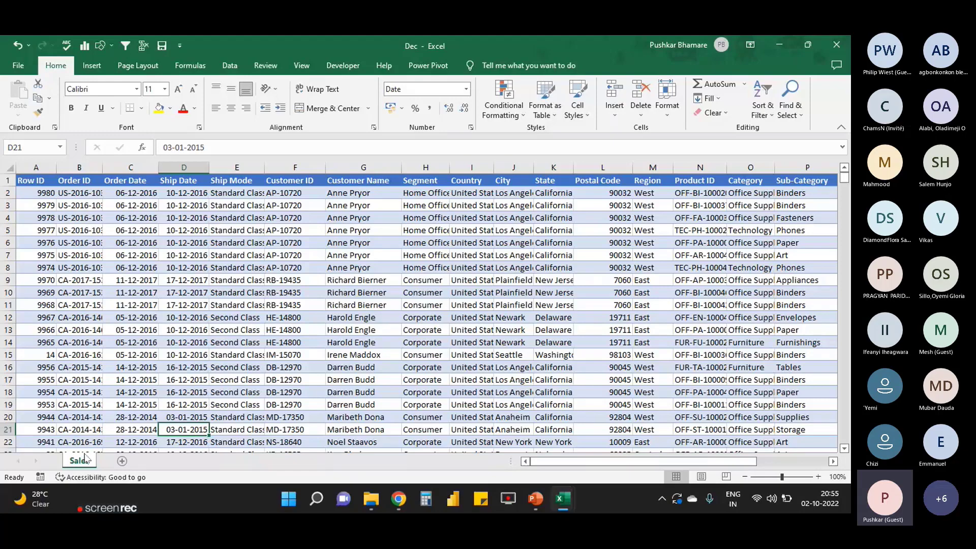
Close the Apr and Dec workbooks, saving the changes to Dec
click(371, 499)
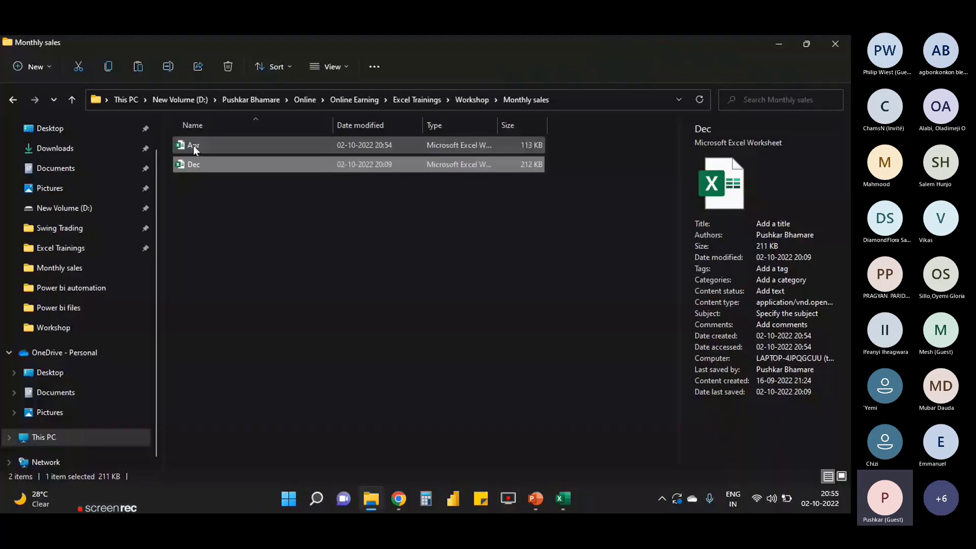
key(alt+Tab)
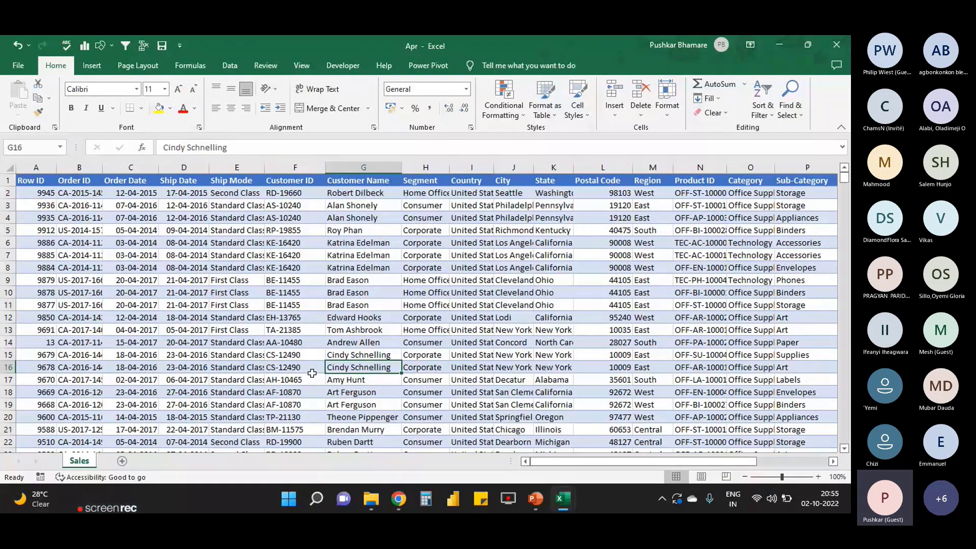
key(alt+F4)
key(alt+F4)
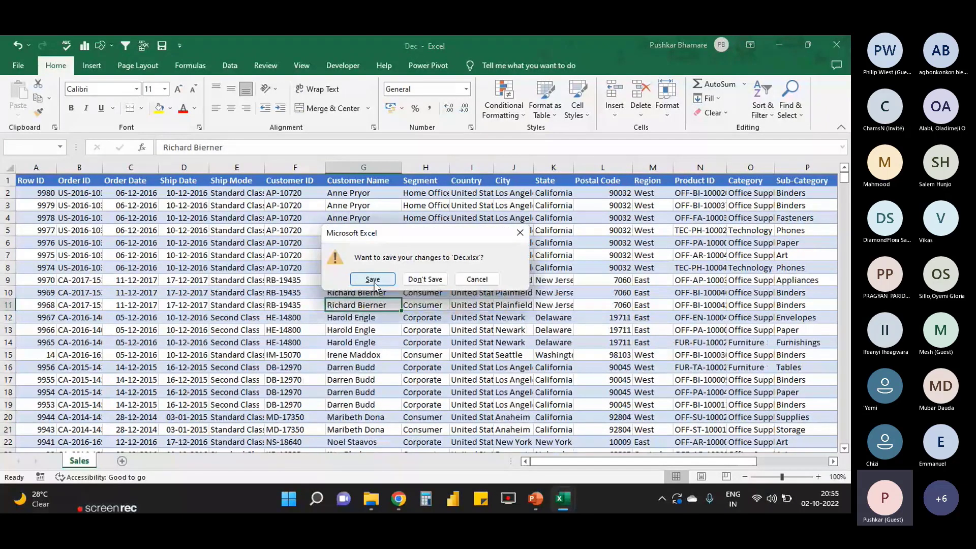
click(373, 280)
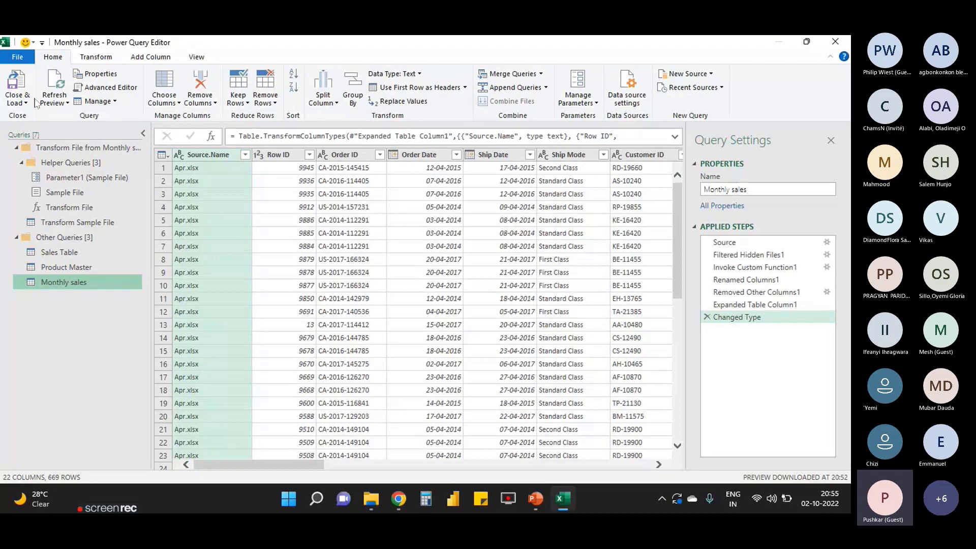
Refresh the Monthly sales query and delete its Changed Type, Expanded Table Column1 and Removed Other Columns1 steps
click(55, 100)
click(74, 118)
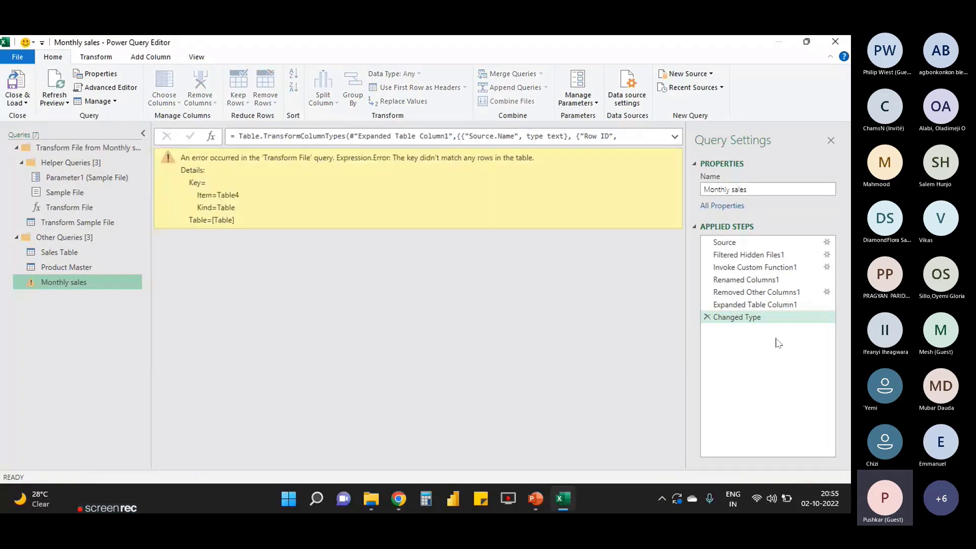
click(707, 318)
click(707, 305)
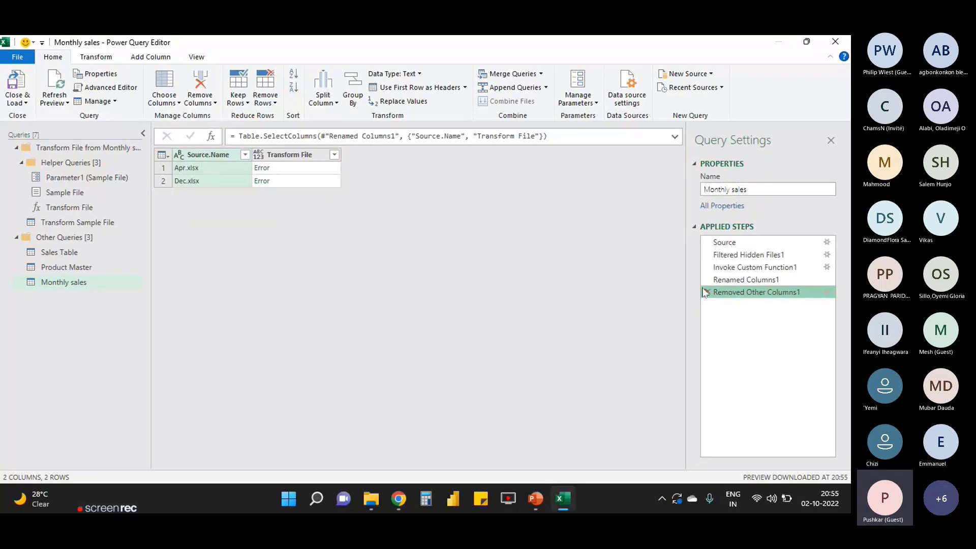
click(707, 292)
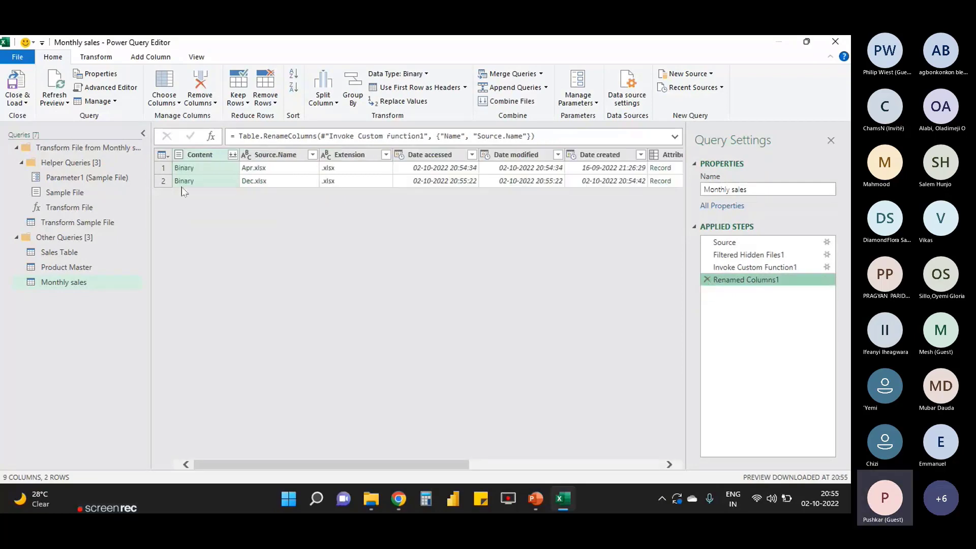
Combine the files from the Content column again, using the first file as sample and extracting the Sales sheet
click(232, 155)
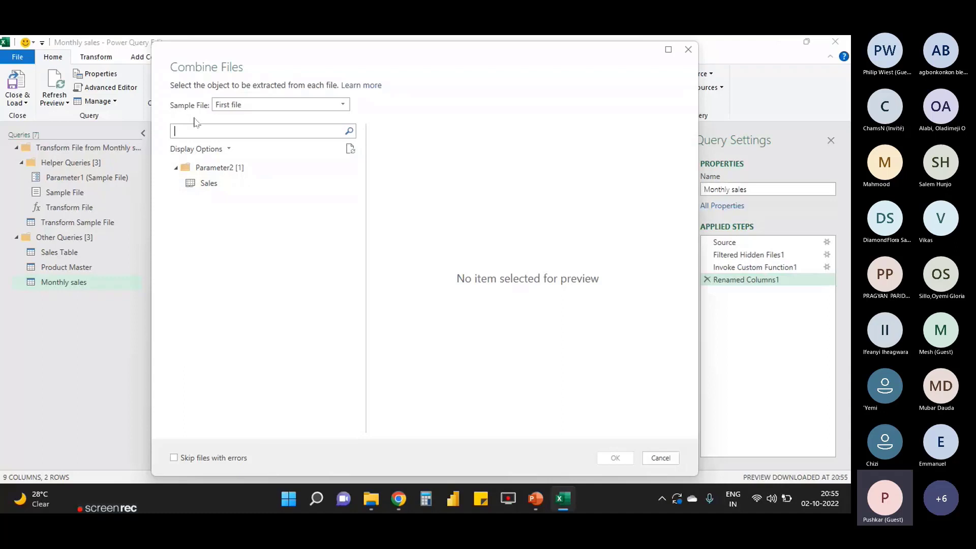
click(213, 188)
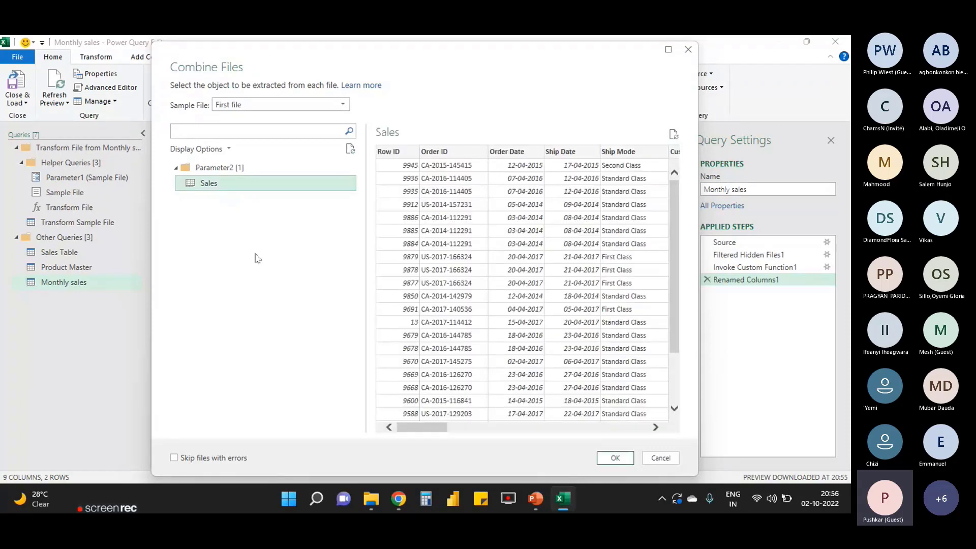
click(614, 458)
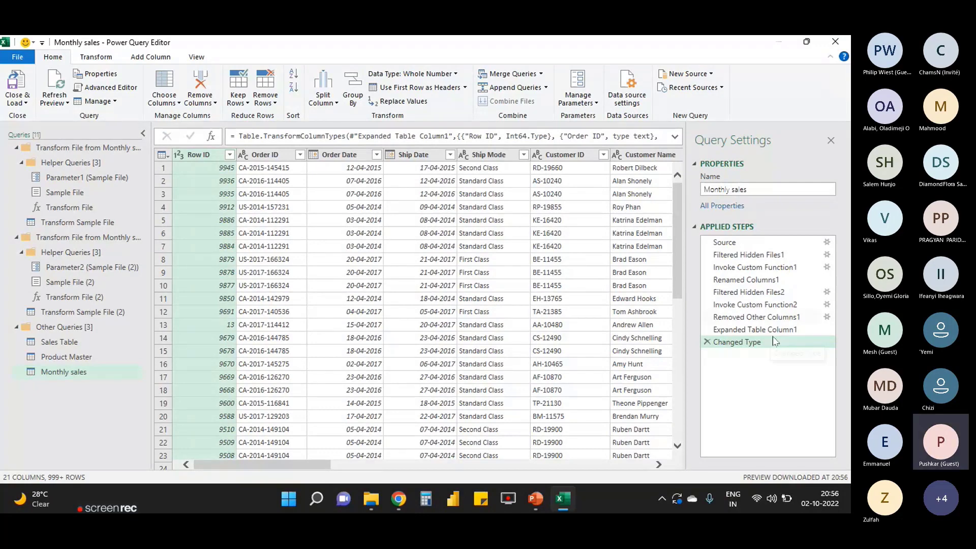
At the Expanded Table Column1 step, hide the Query Settings pane, enlarge the data grid, and show the pane again
key(Up)
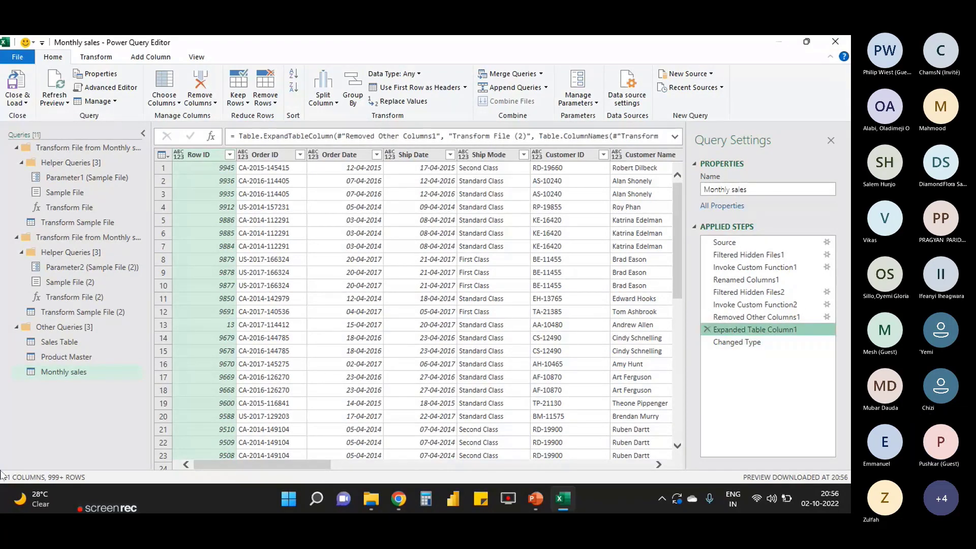
click(345, 194)
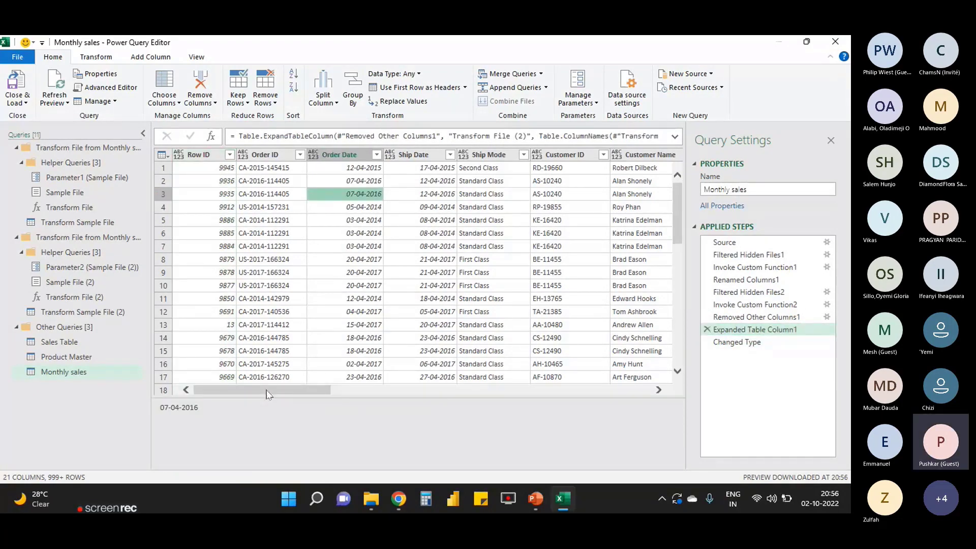
click(831, 141)
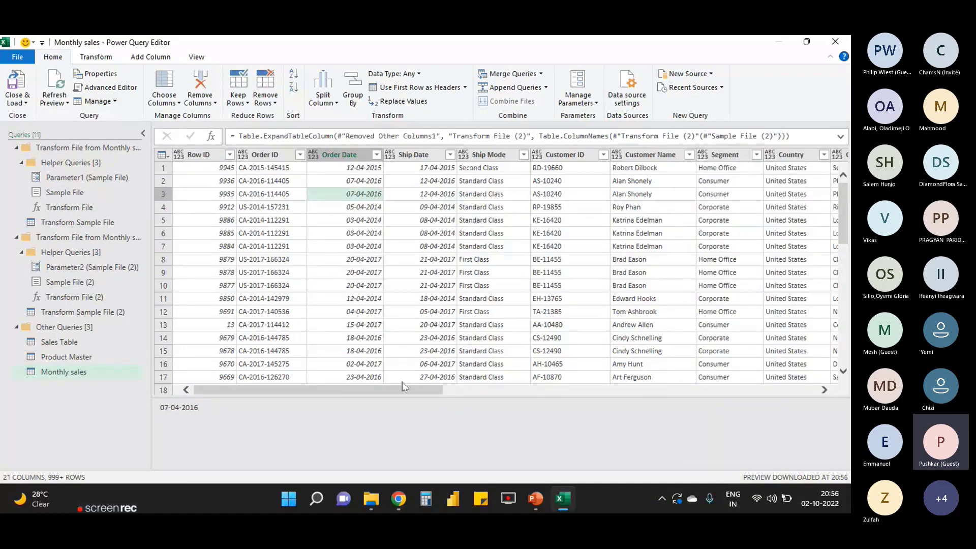
drag(401, 390, 378, 411)
drag(551, 399, 561, 452)
click(196, 57)
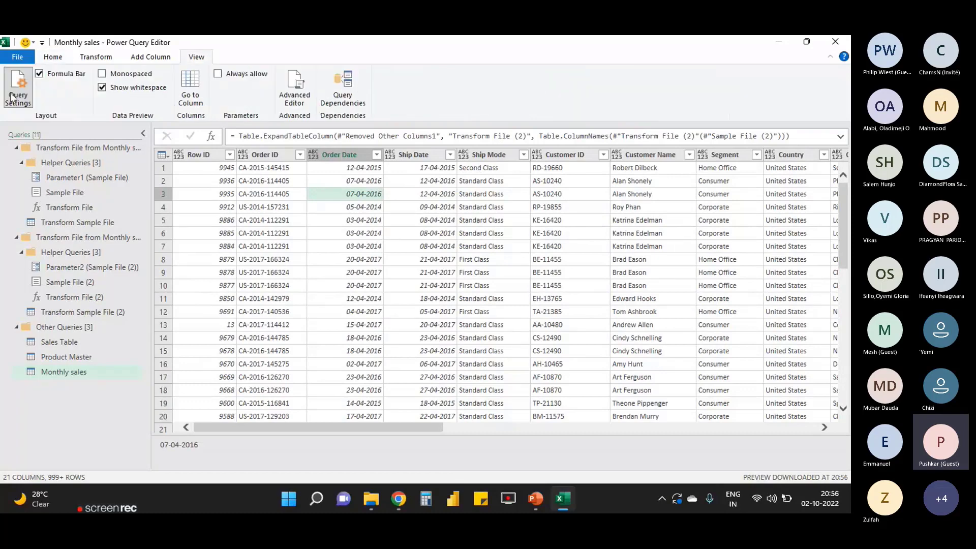
click(16, 87)
click(52, 57)
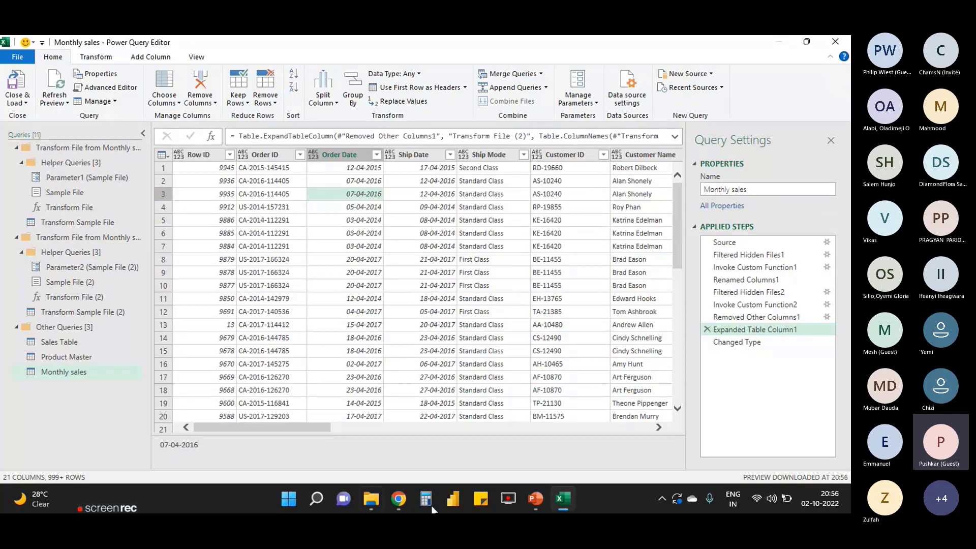
Compare the column data types at the Expanded Table Column1 step with those at the Changed Type step
click(190, 154)
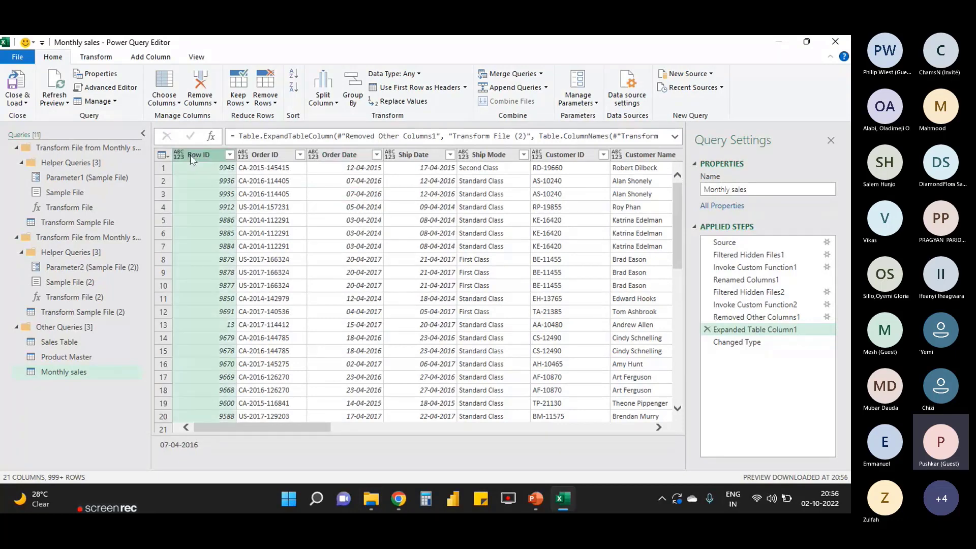
click(267, 154)
click(338, 157)
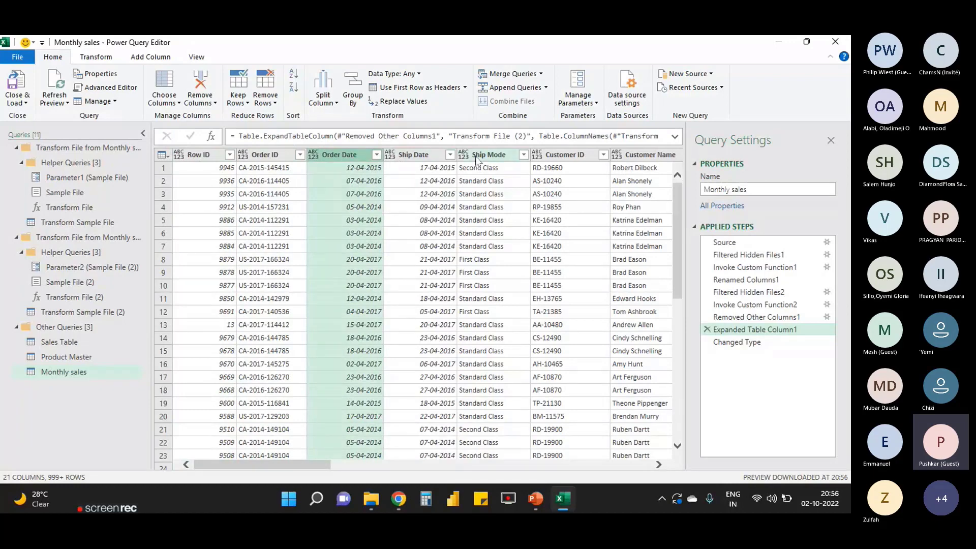
click(764, 346)
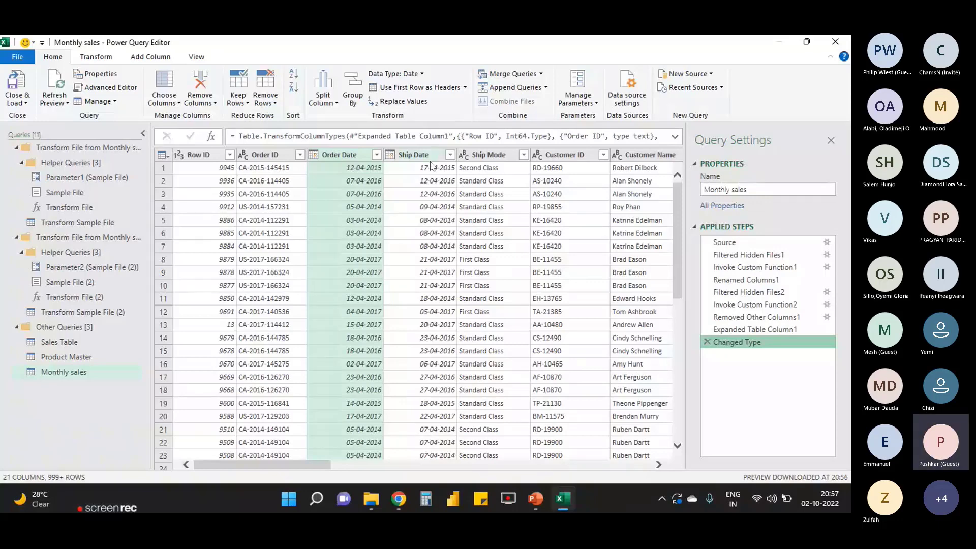
click(748, 330)
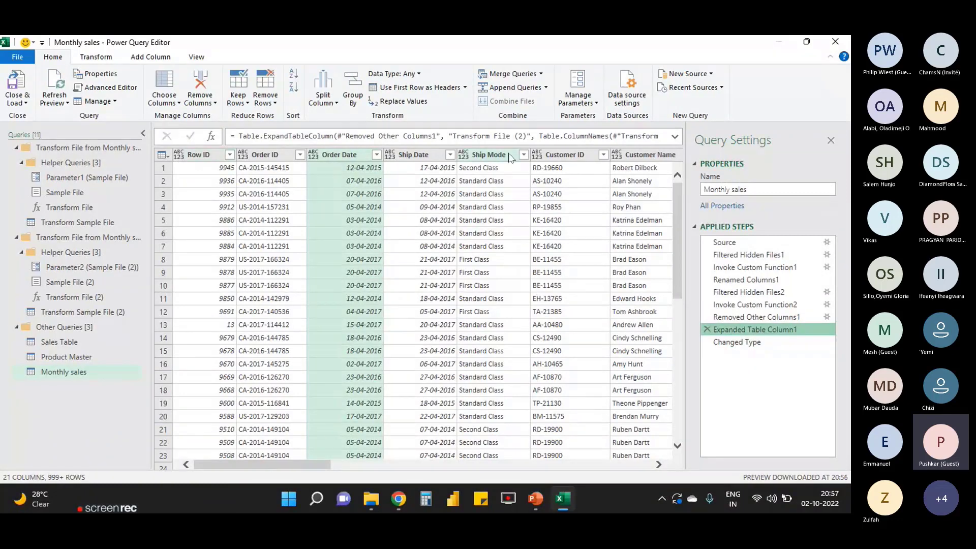
click(747, 342)
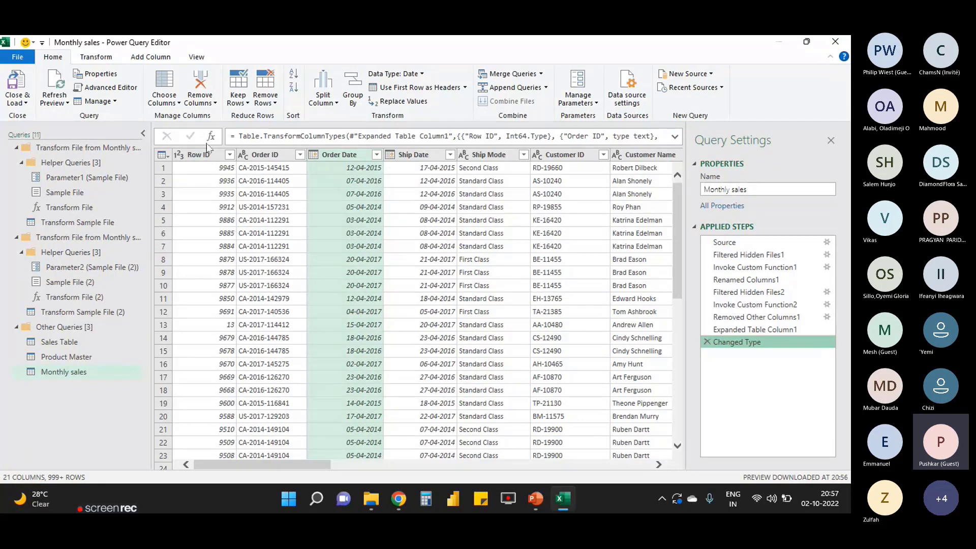
View the data types available for the Row ID and Order Date columns
click(179, 155)
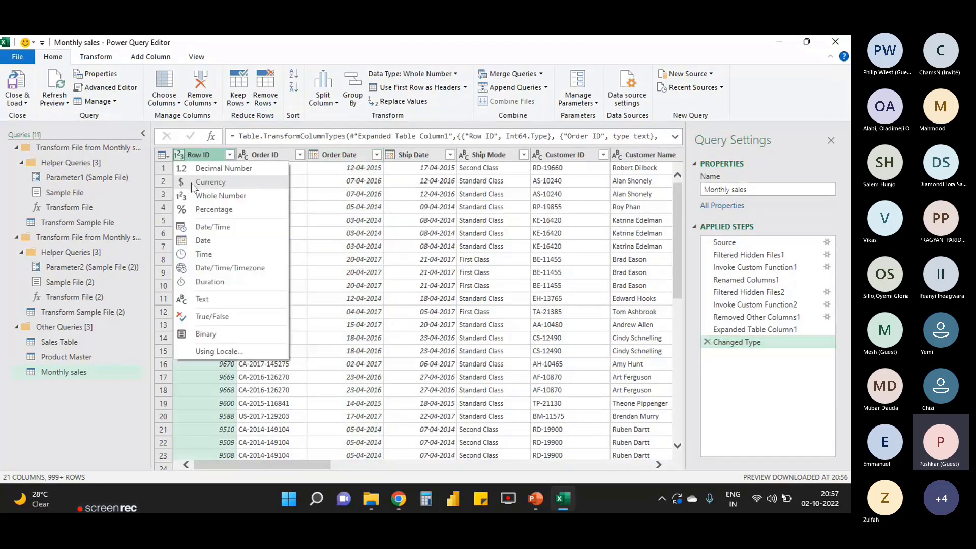
click(339, 156)
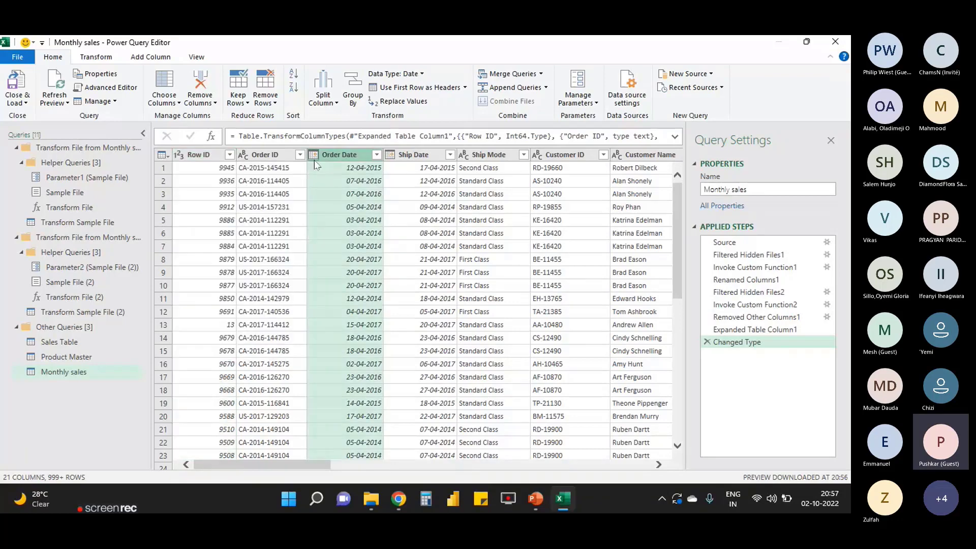
click(313, 155)
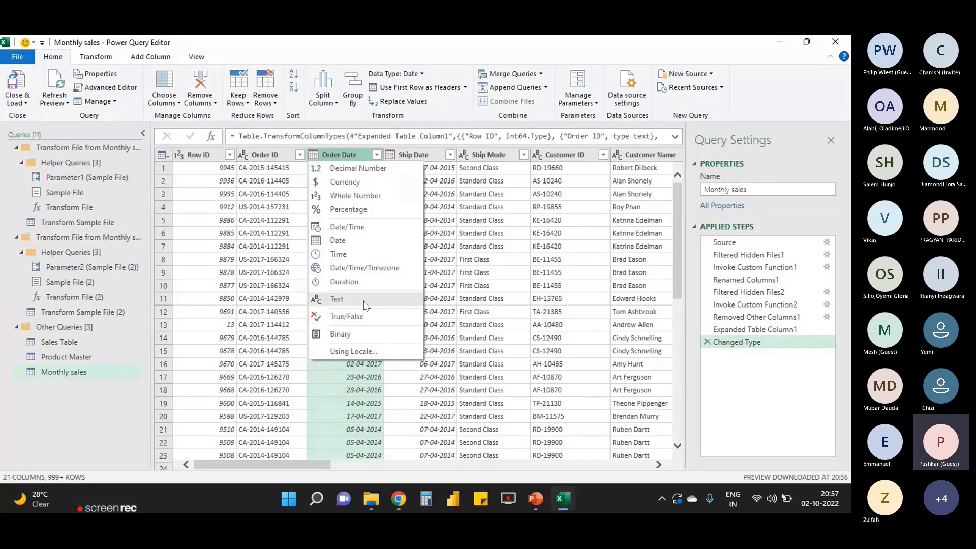
click(347, 160)
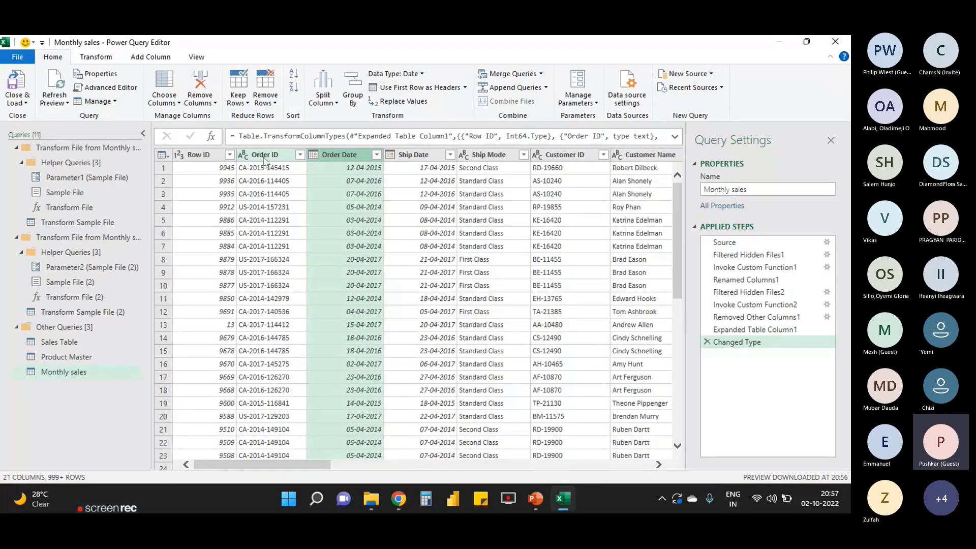
Change the Order Date column's type to Date/Time and back to Date, replacing the current conversion each time
click(313, 154)
click(343, 235)
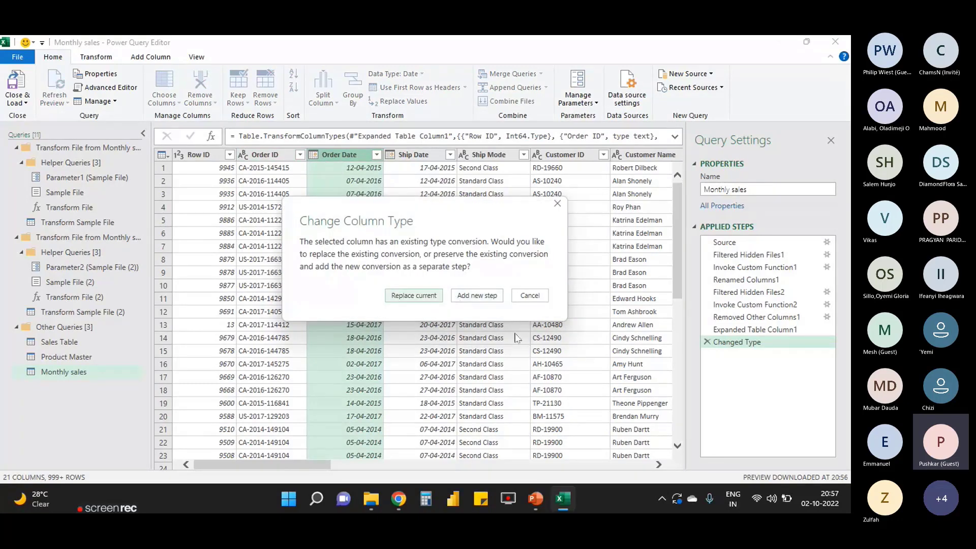
click(421, 301)
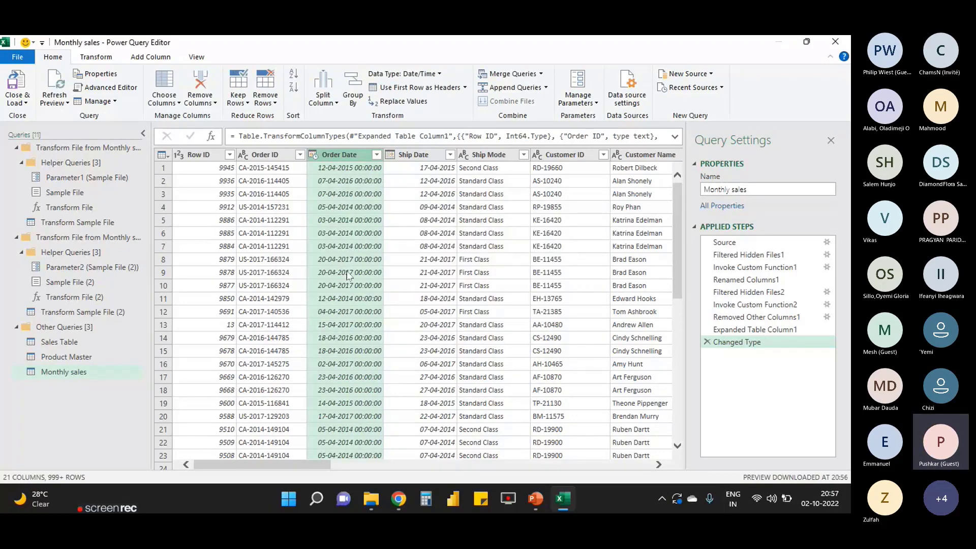
click(313, 155)
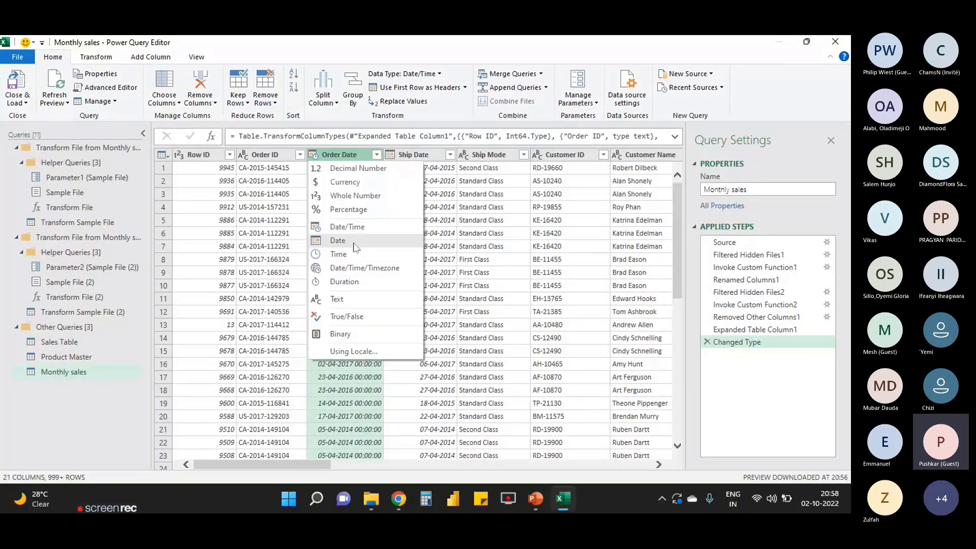
click(337, 241)
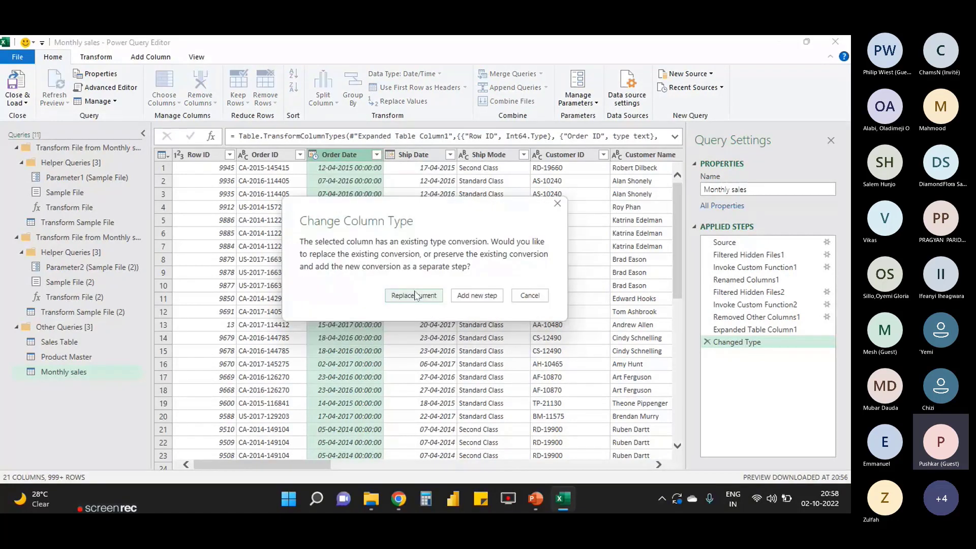
click(414, 295)
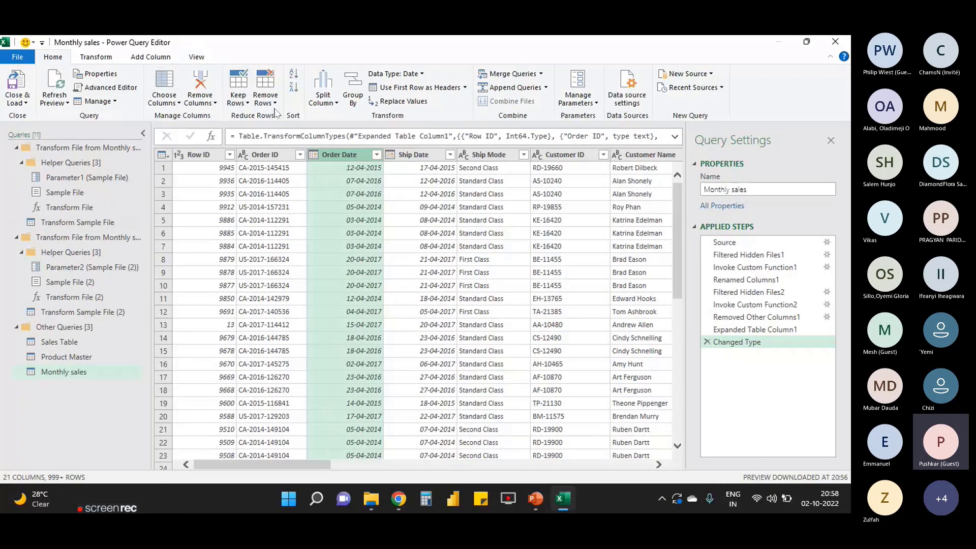
Keep only the Customer ID, Customer Name, Country, City, State and Postal Code columns, and delete the resulting Removed Other Columns step
click(173, 102)
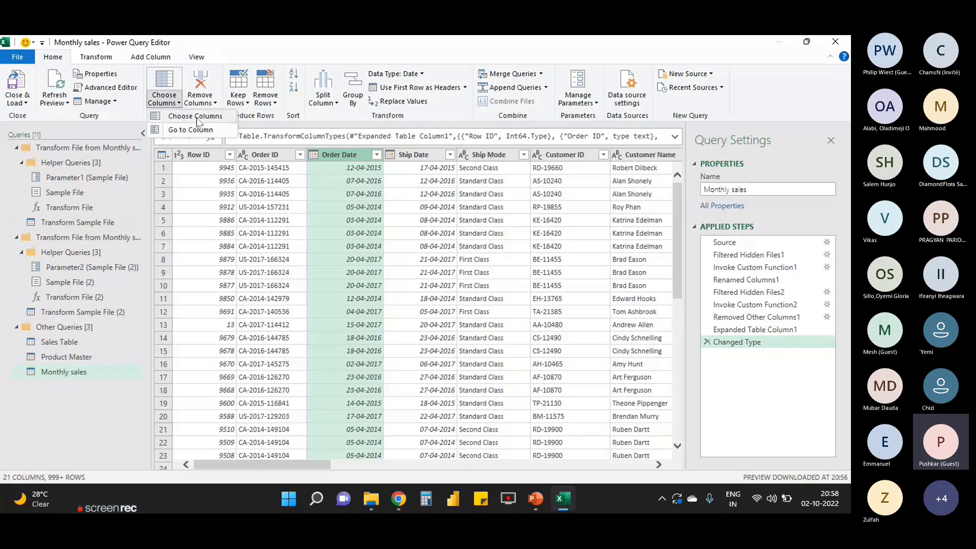
click(196, 117)
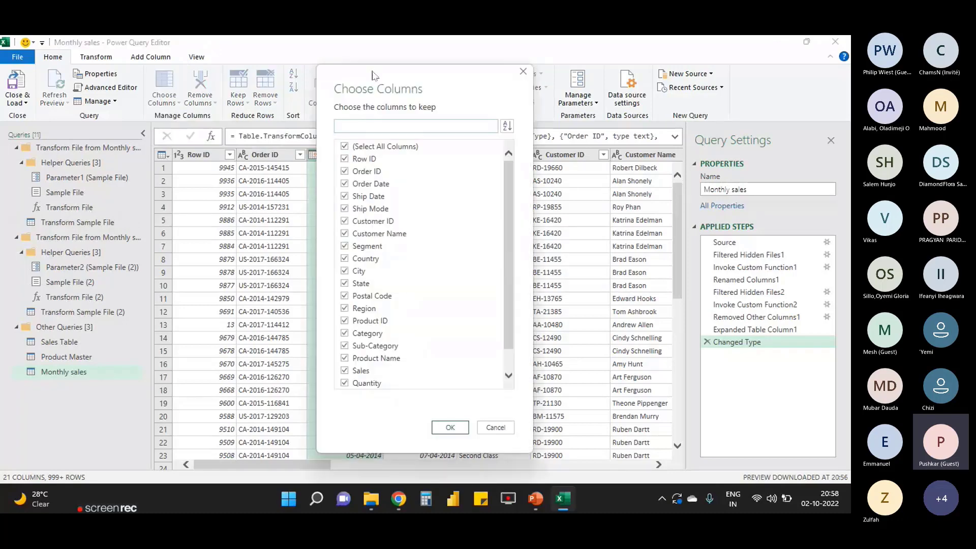
drag(373, 76, 490, 63)
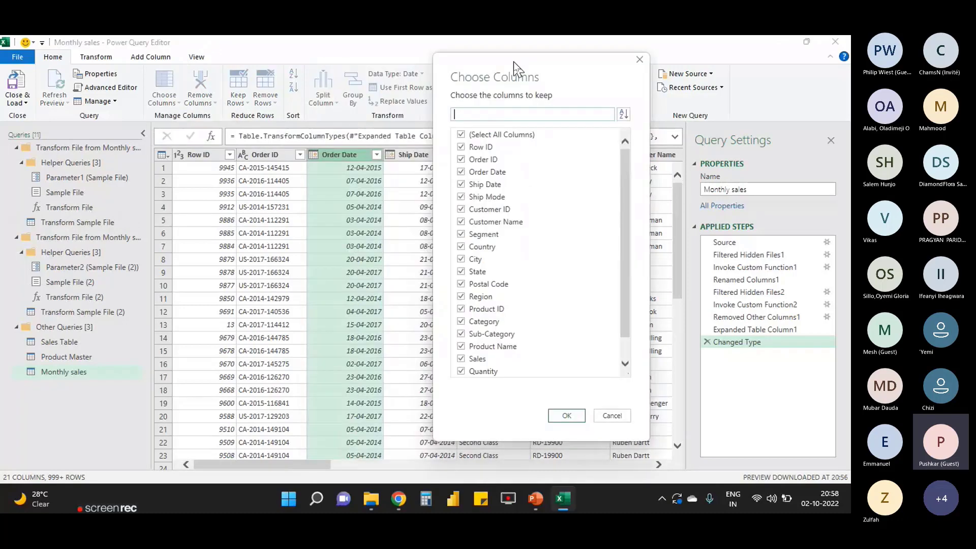
click(477, 134)
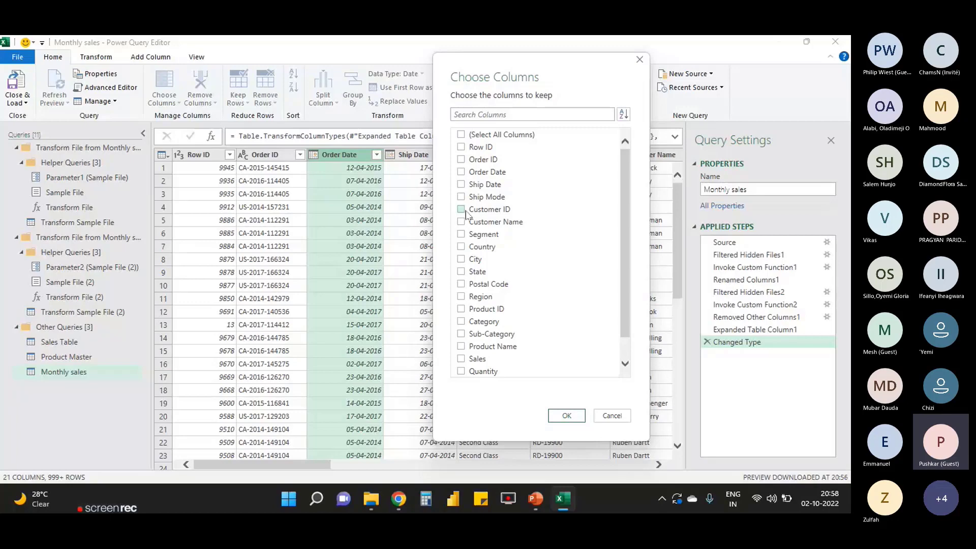
click(461, 209)
click(460, 222)
click(461, 247)
click(460, 283)
click(461, 259)
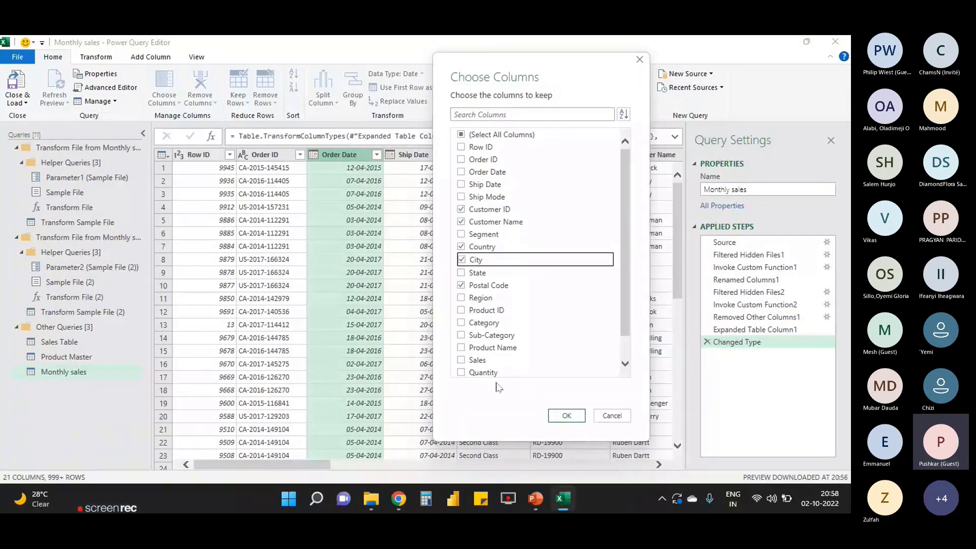
click(464, 274)
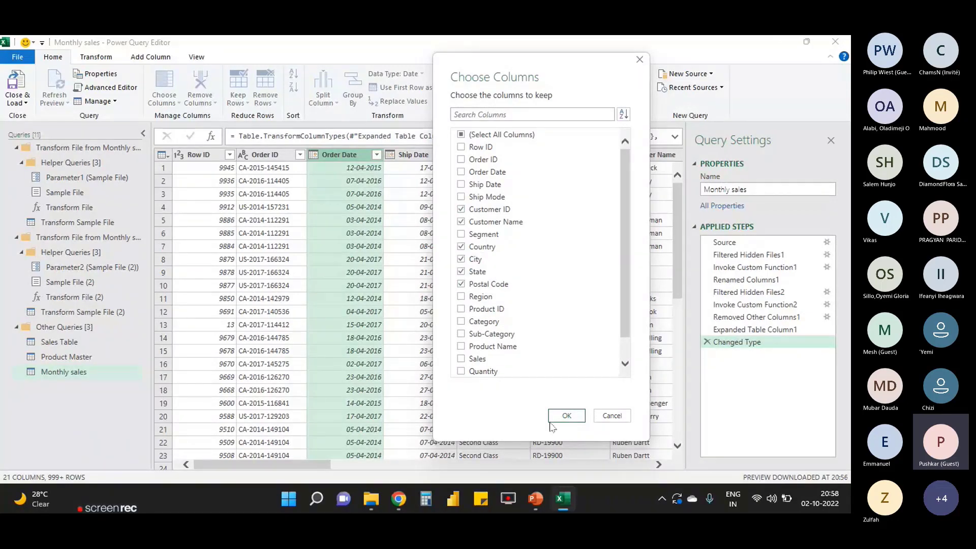
click(566, 416)
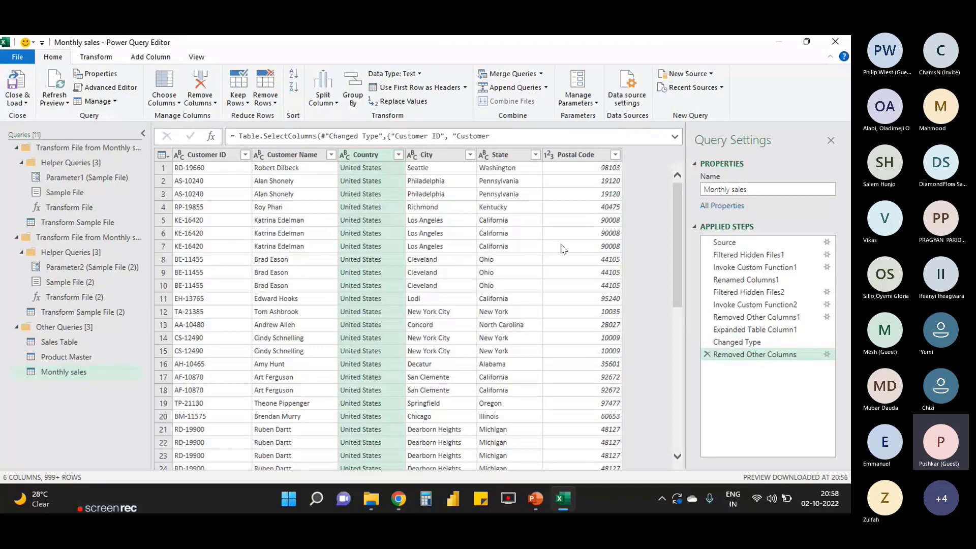
key(Delete)
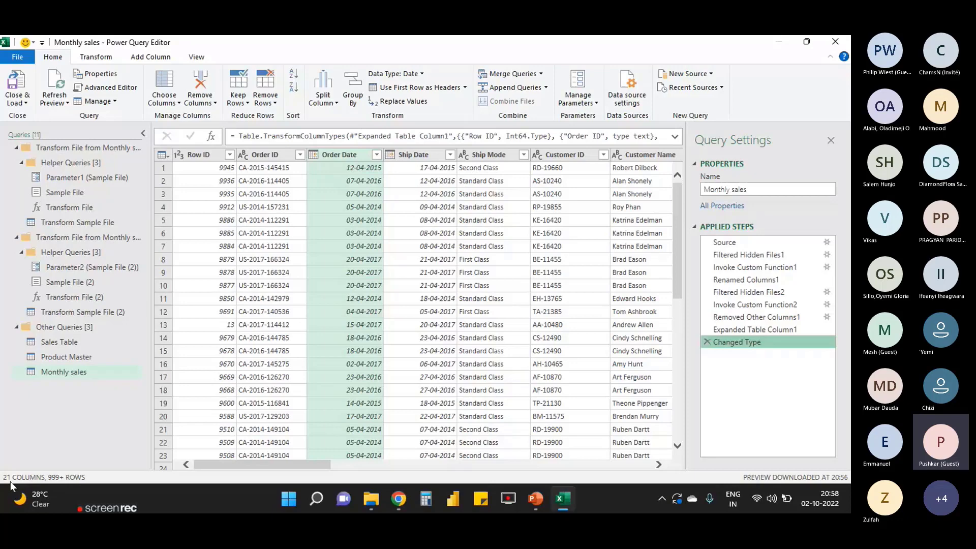
View the list of columns that can be kept in the Monthly sales query
click(163, 102)
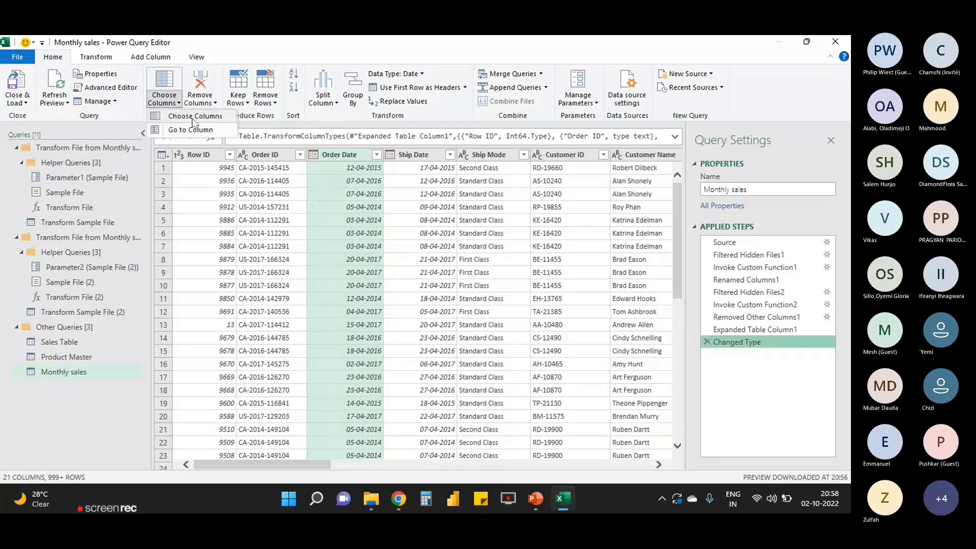
click(168, 116)
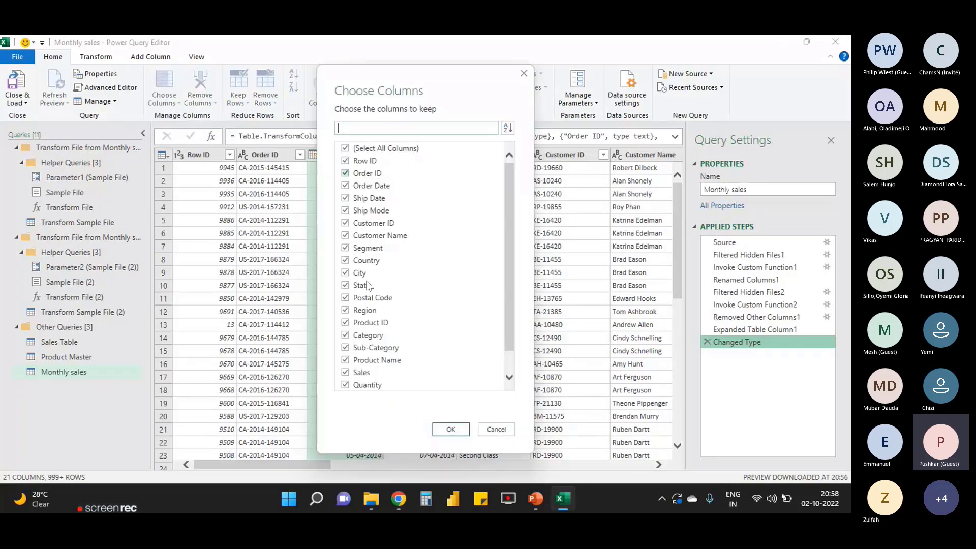
click(489, 432)
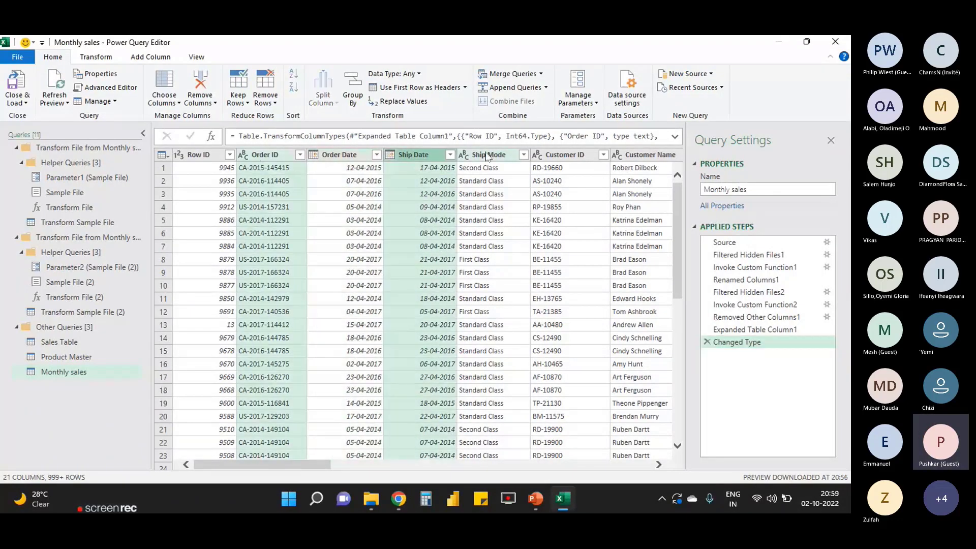
Keep only the Order ID, Ship Date, Ship Mode and Customer ID columns, and delete the resulting Removed Other Columns step
ctrl+click(487, 154)
ctrl+click(570, 156)
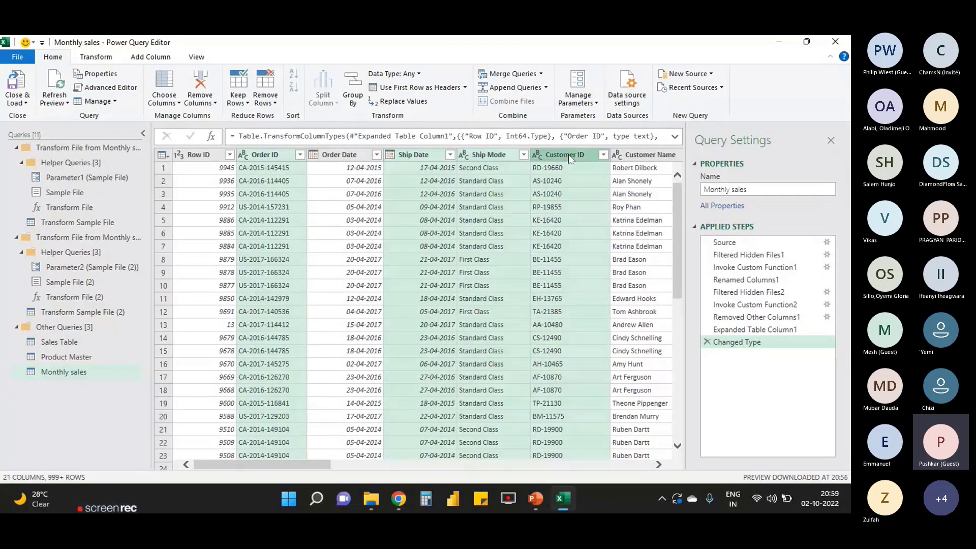
right_click(571, 159)
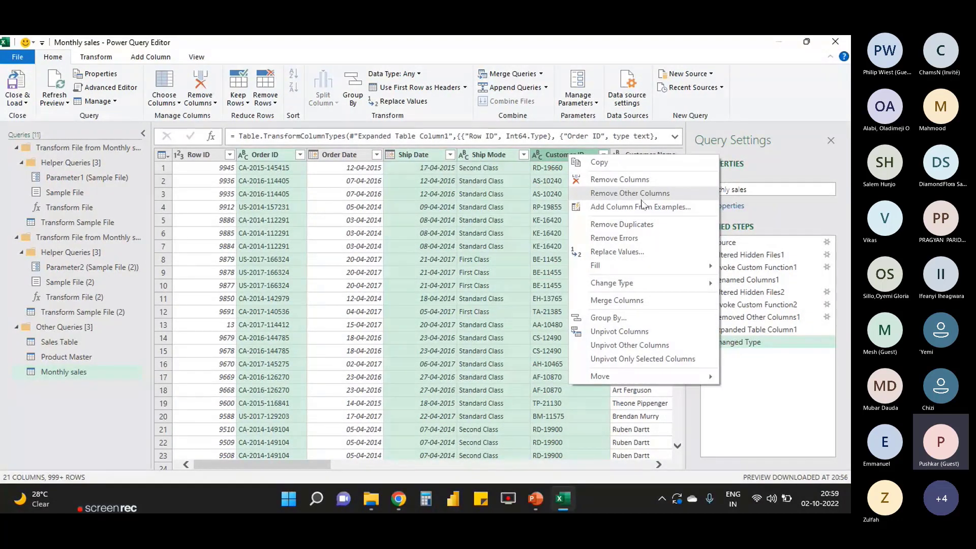
click(642, 199)
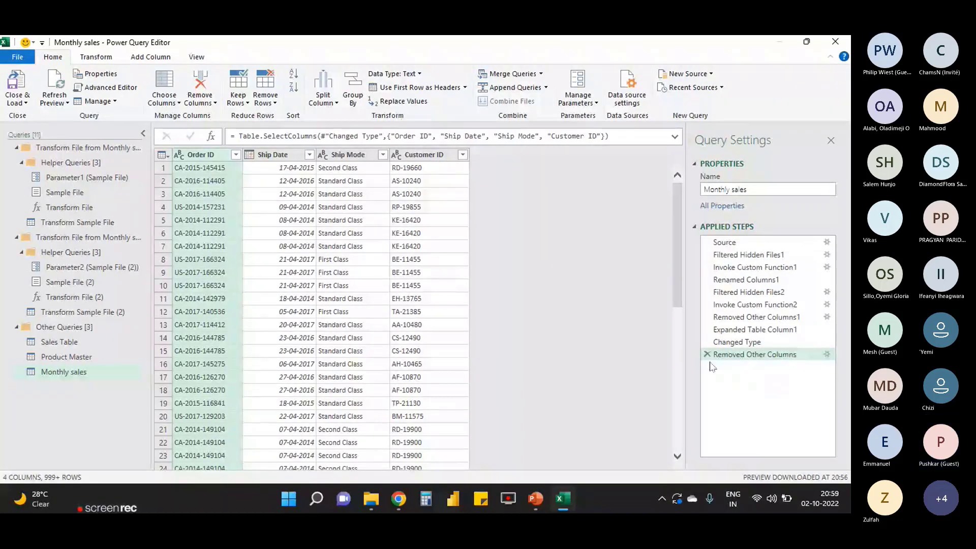
click(707, 354)
Keep only the top 10 rows of the Monthly sales query, and delete the resulting Kept First Rows step
click(207, 103)
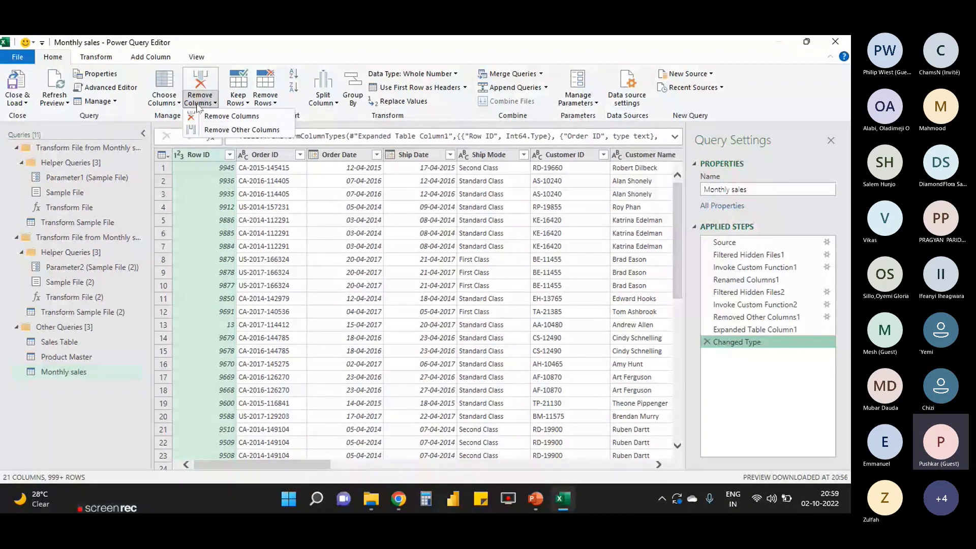
click(242, 103)
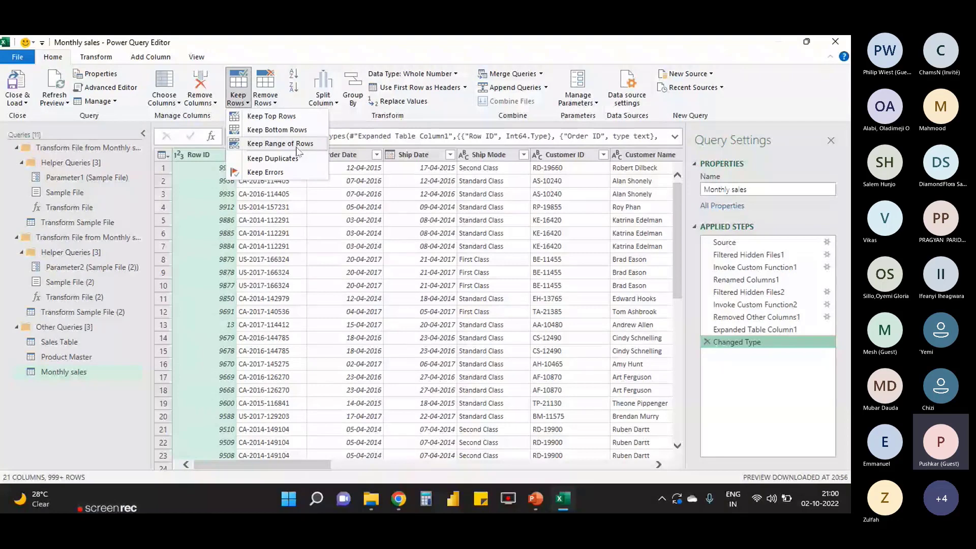
click(277, 115)
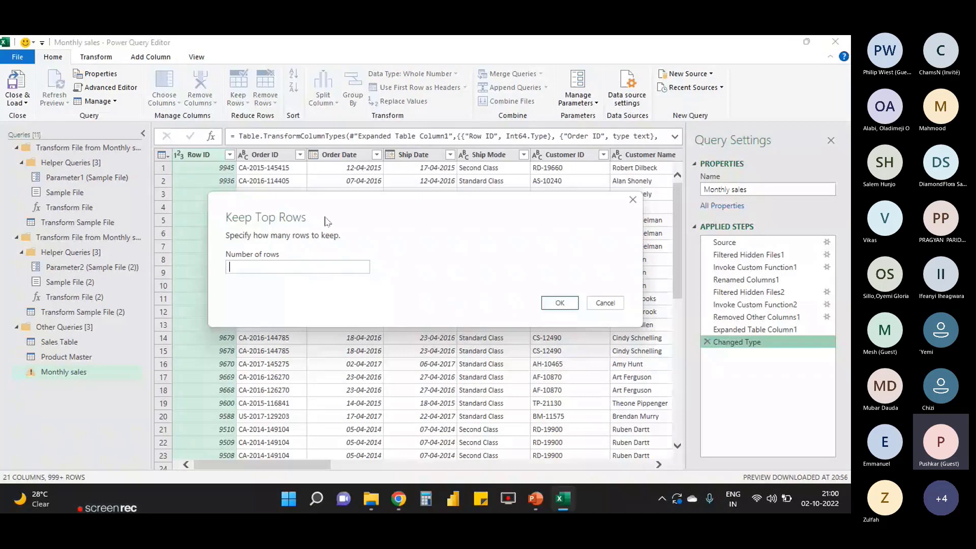
text(1)
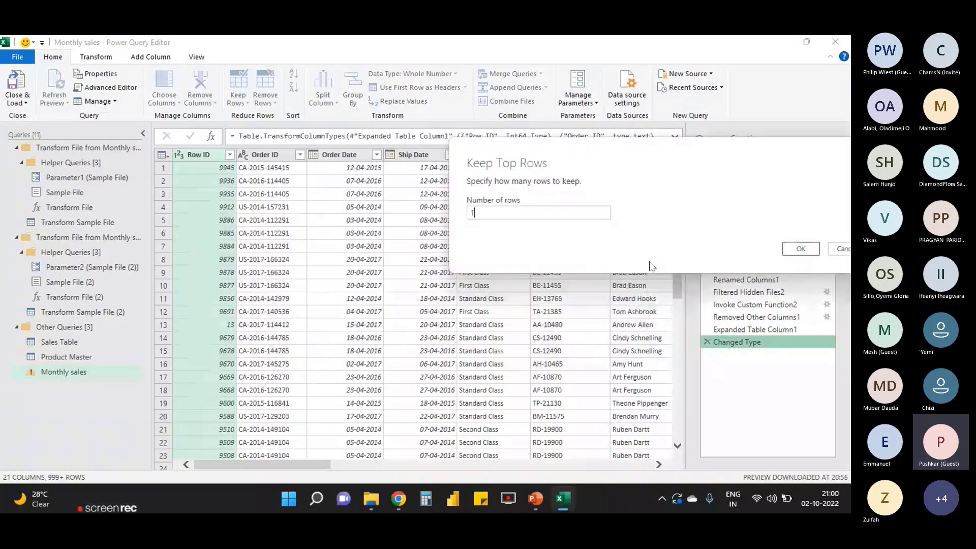
text(0)
key(Return)
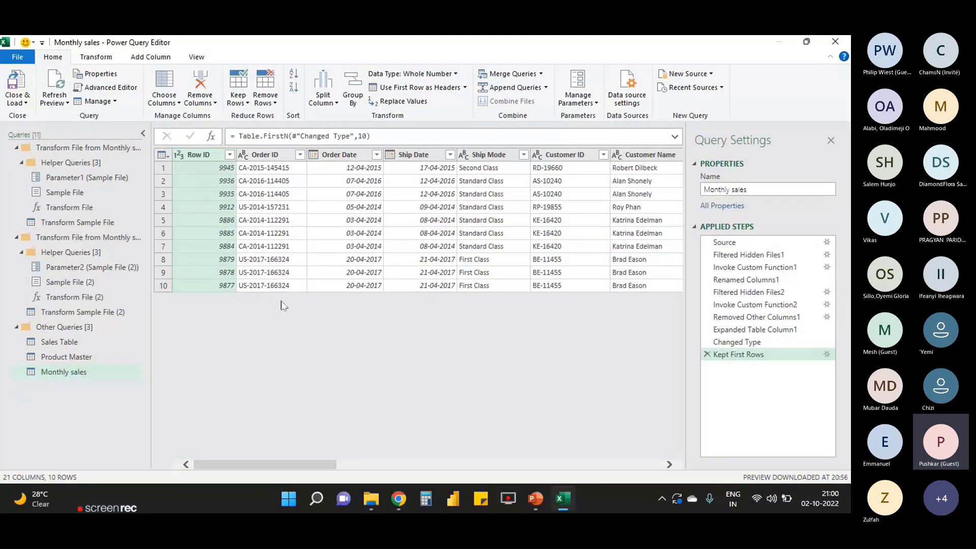
click(707, 354)
Keep a range of 10 rows starting at row 5, and delete the resulting Kept Range of Rows step
click(237, 99)
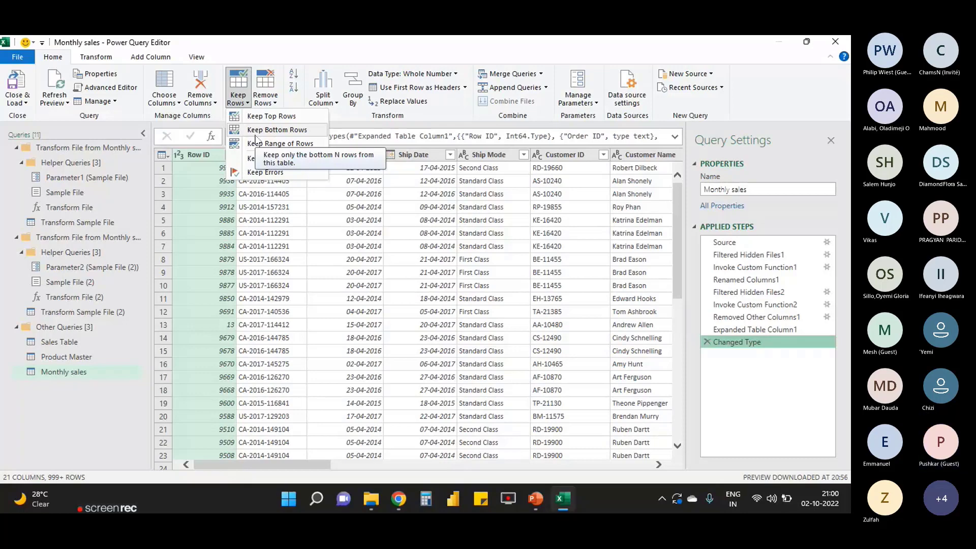
click(255, 146)
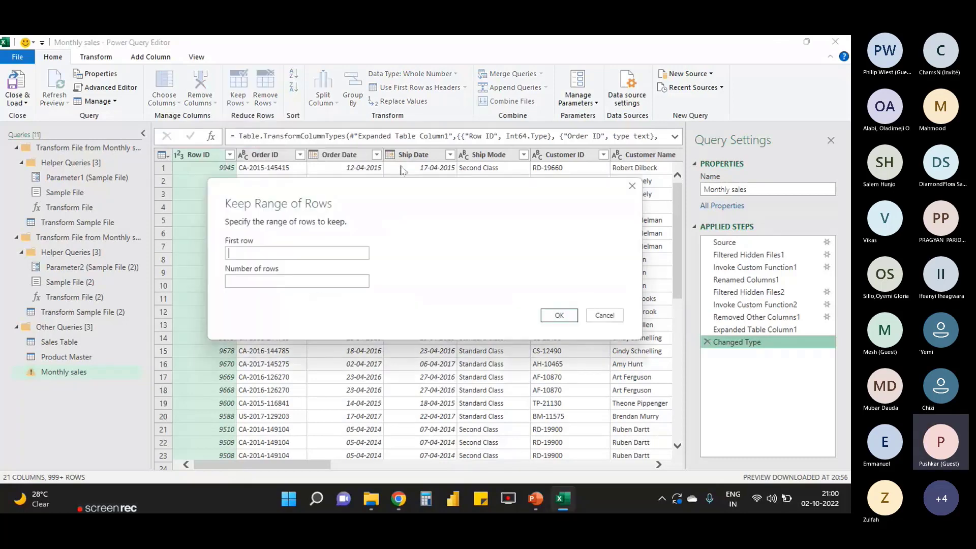
drag(318, 207, 373, 188)
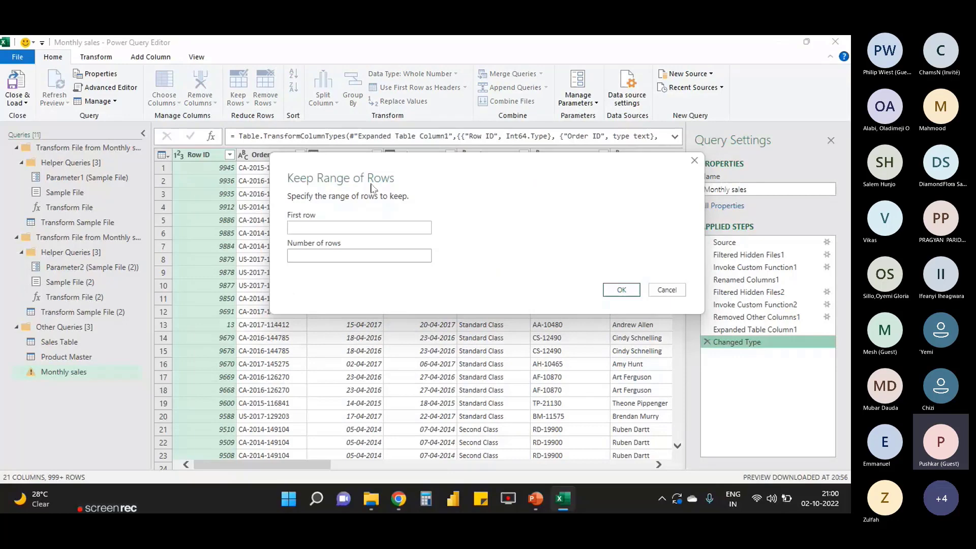
click(324, 230)
text(5)
click(312, 260)
text(10)
click(618, 290)
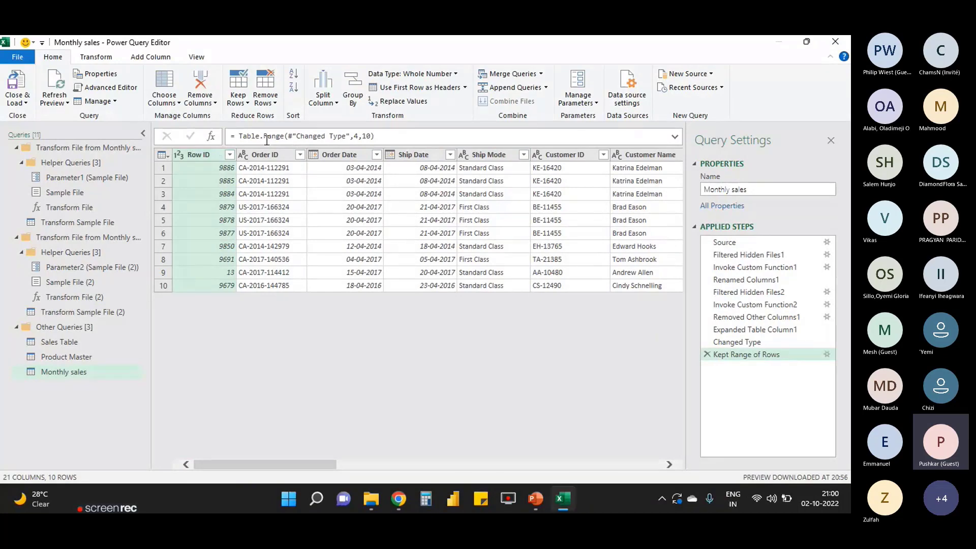
click(707, 354)
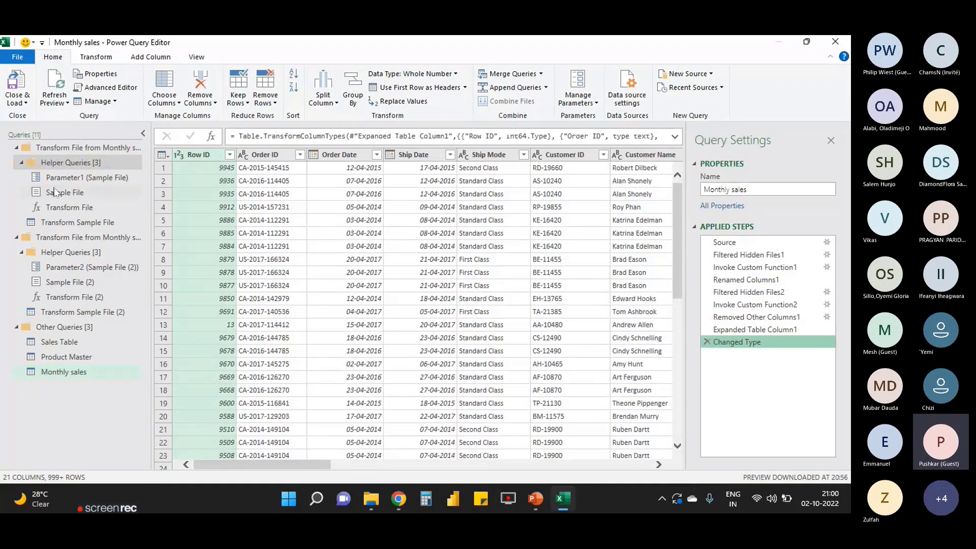
Compare the labels in the first row of the Product Master query with its generic column headers
click(67, 357)
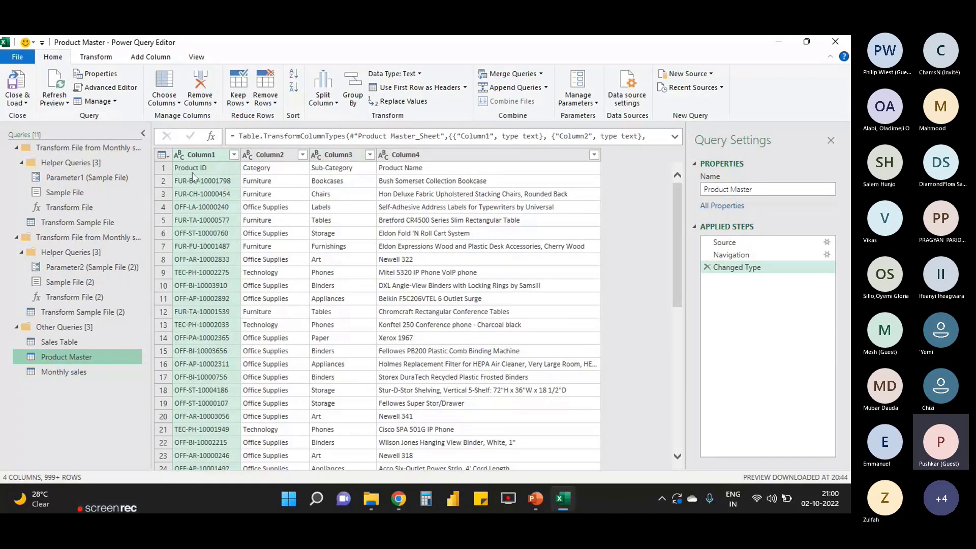
click(301, 169)
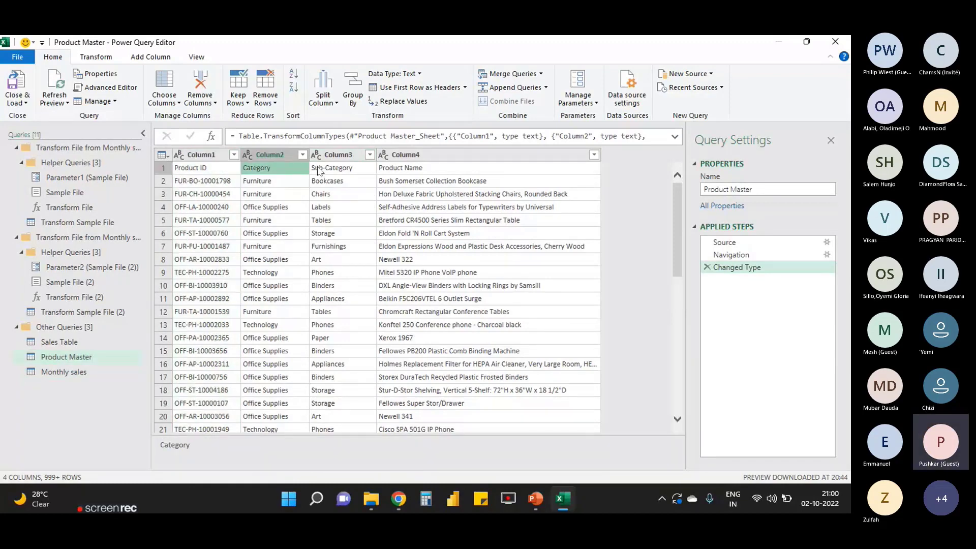
click(166, 172)
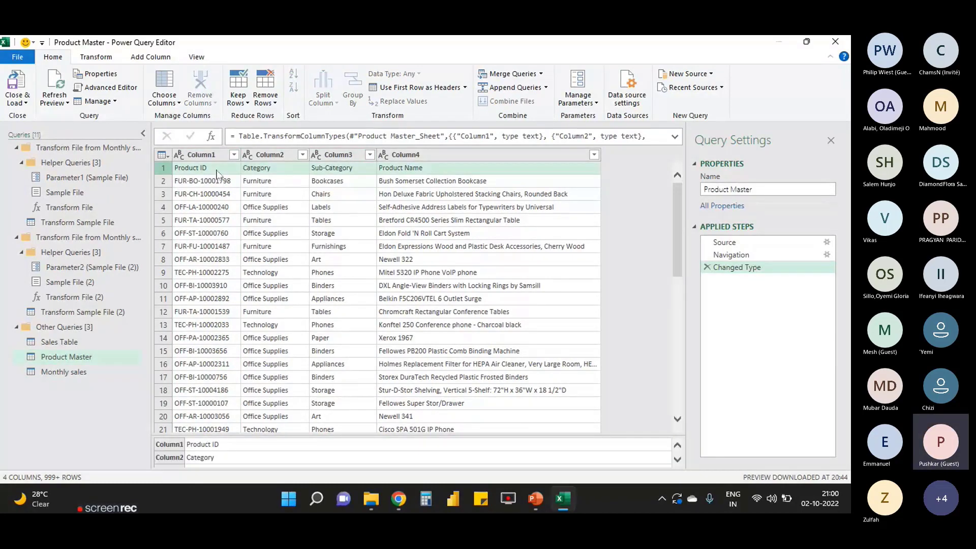
click(272, 169)
click(358, 172)
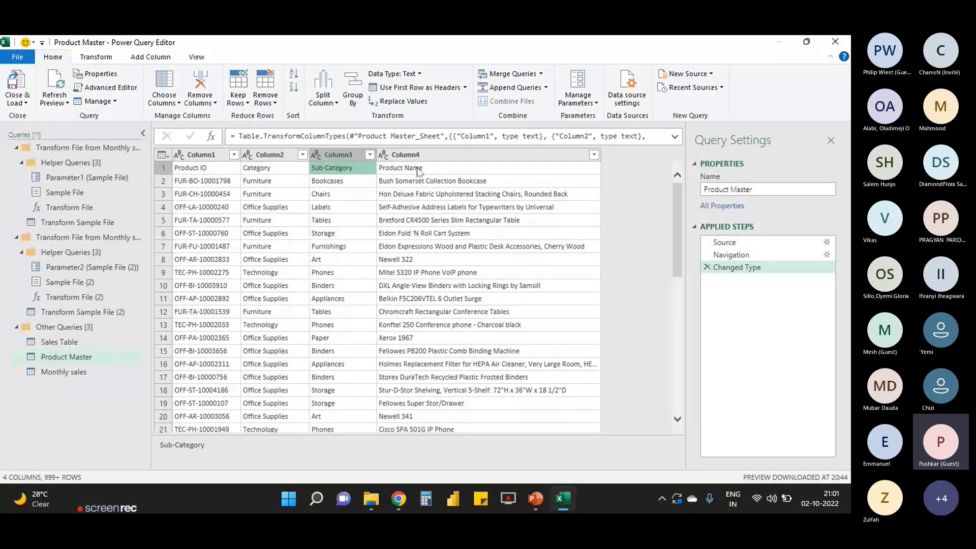
click(418, 169)
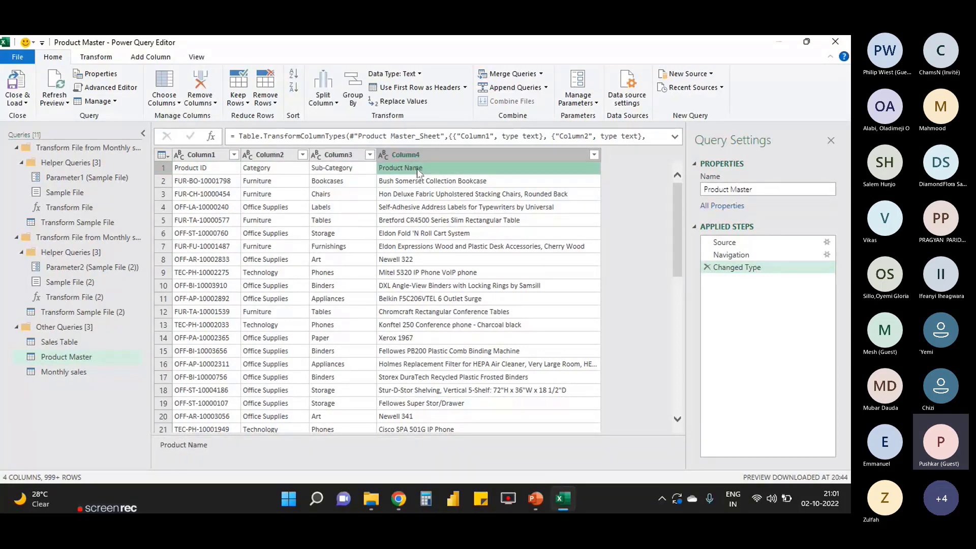
click(218, 196)
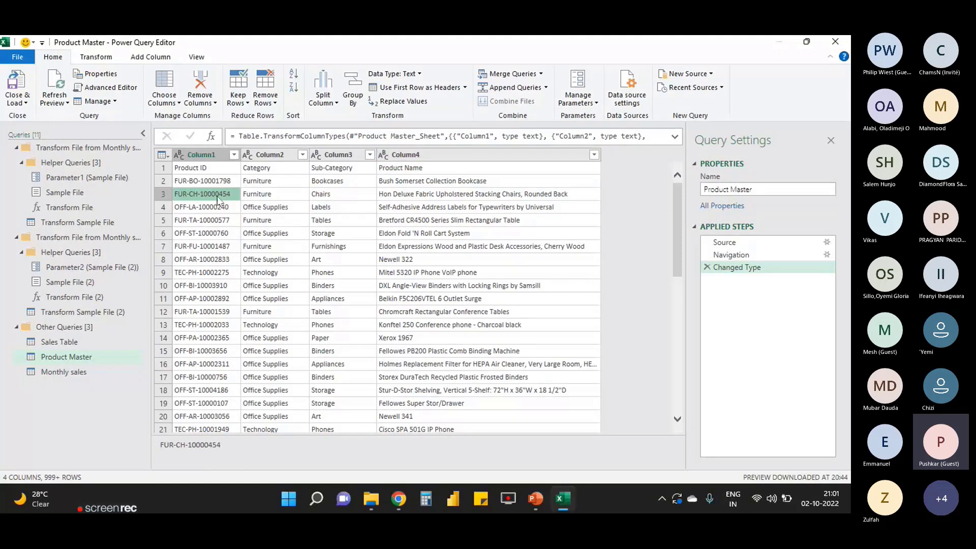
click(219, 169)
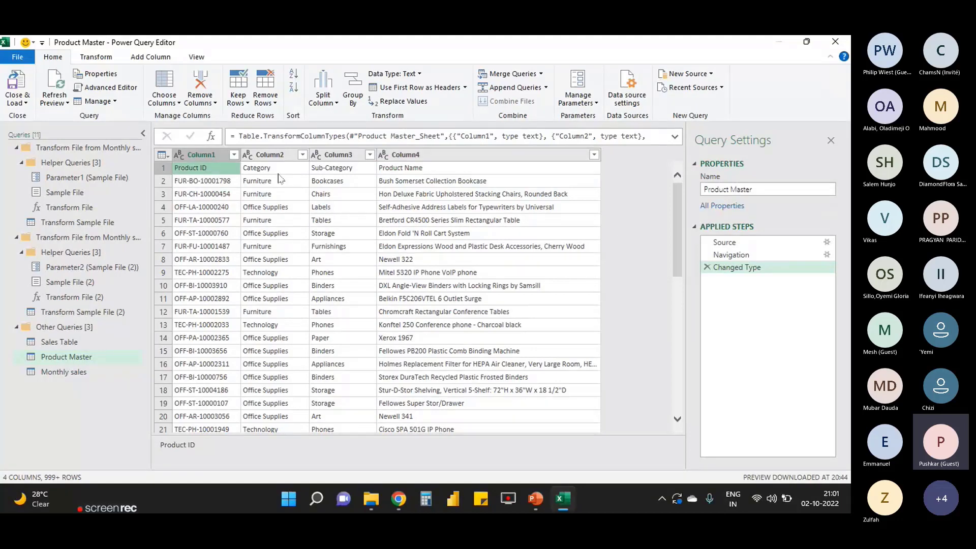
click(200, 155)
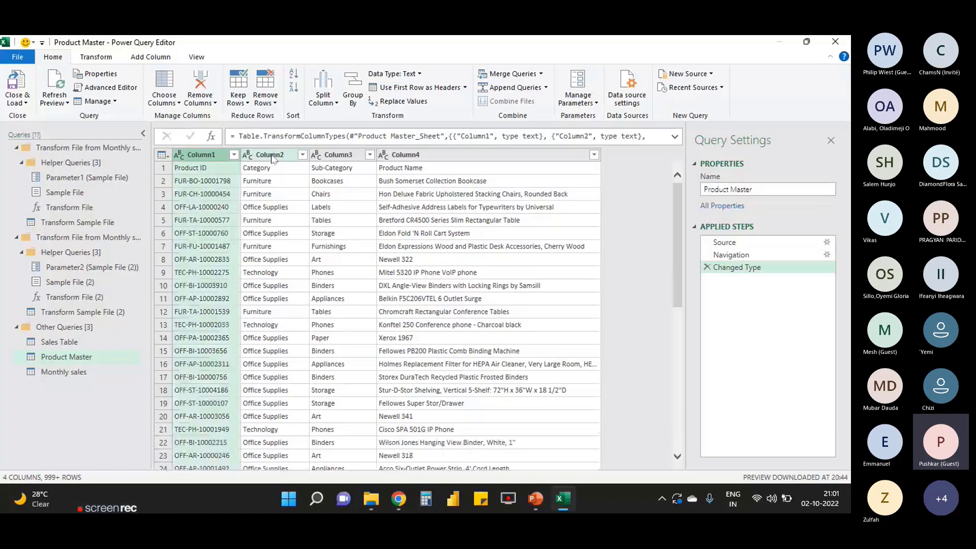
click(405, 155)
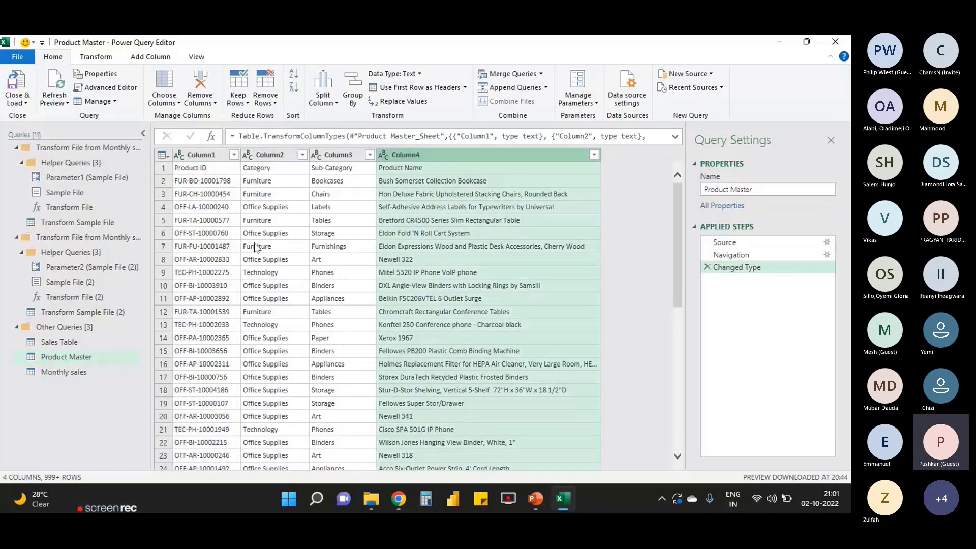
Use the first row of the Product Master query as its column headers
click(193, 167)
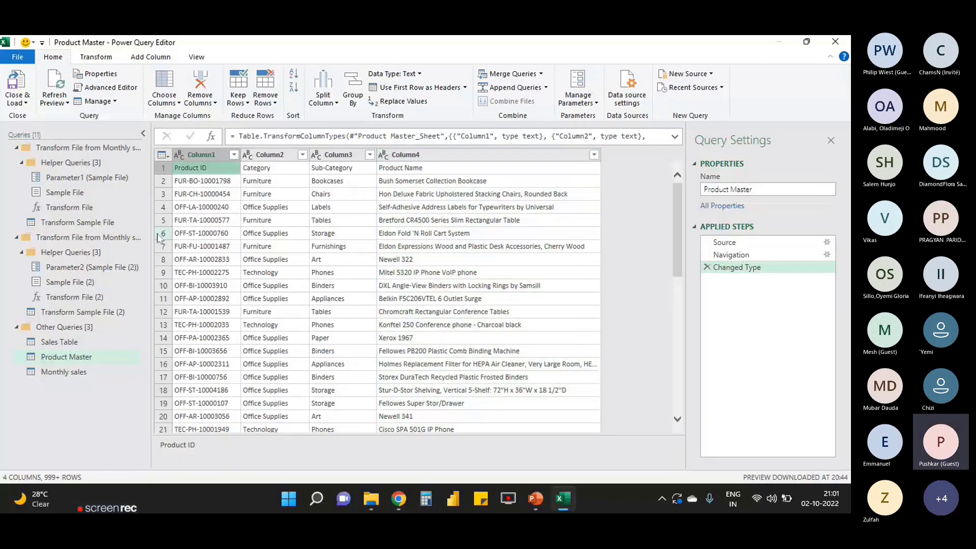
click(414, 89)
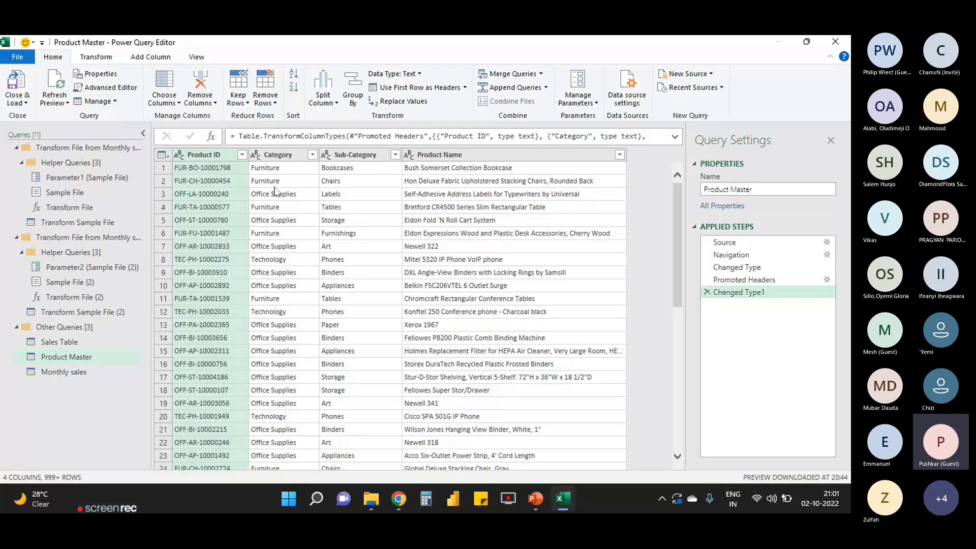
Demote the Product Master headers to the first row, and delete the automatic type-change step that follows
click(465, 88)
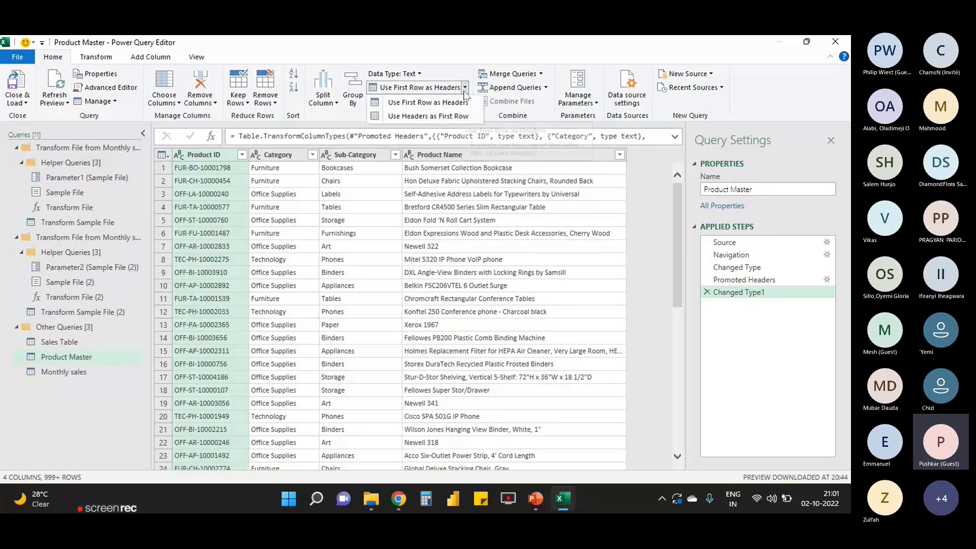
click(442, 117)
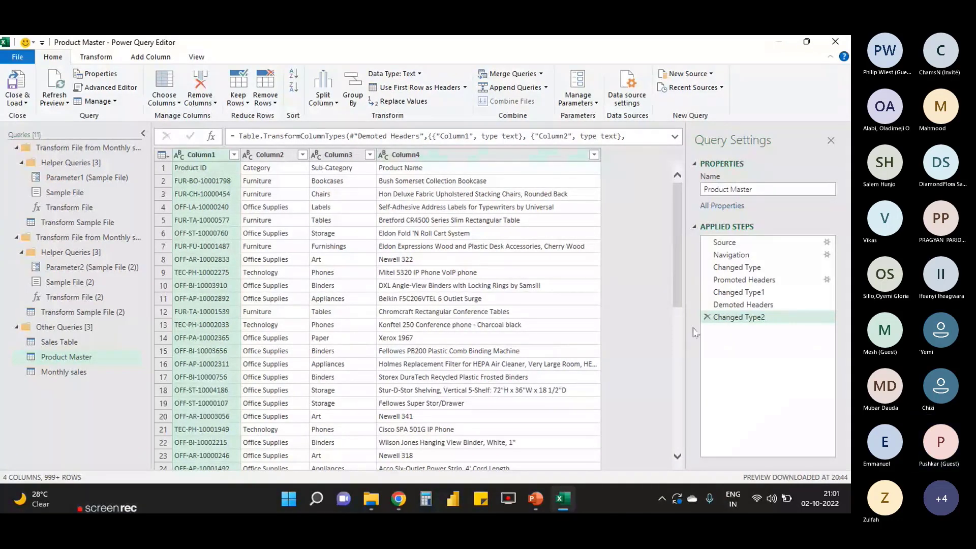
click(707, 317)
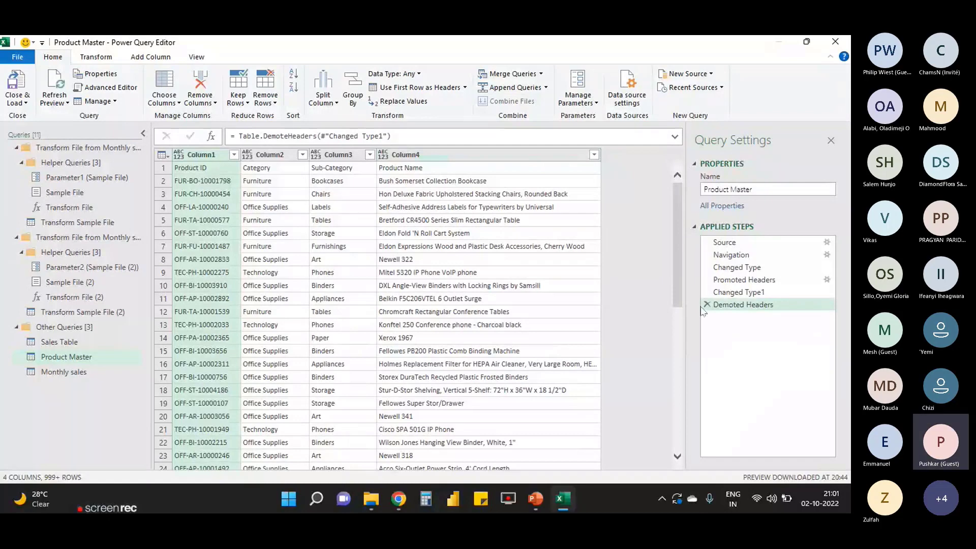
Unmute the microphone in the Teams meeting in Chrome, and return to the Monthly sales query in Power Query Editor
click(410, 489)
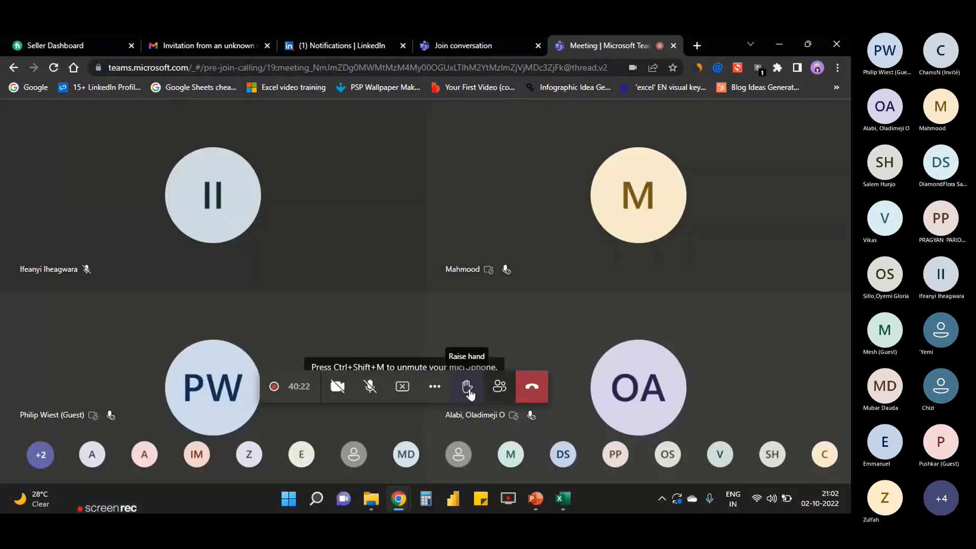
click(370, 401)
mouse_move(574, 508)
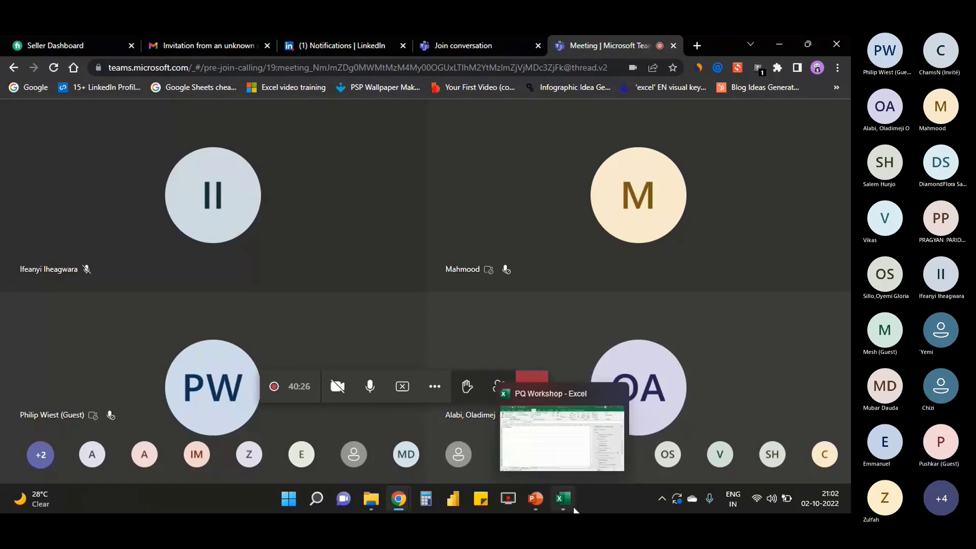
click(573, 509)
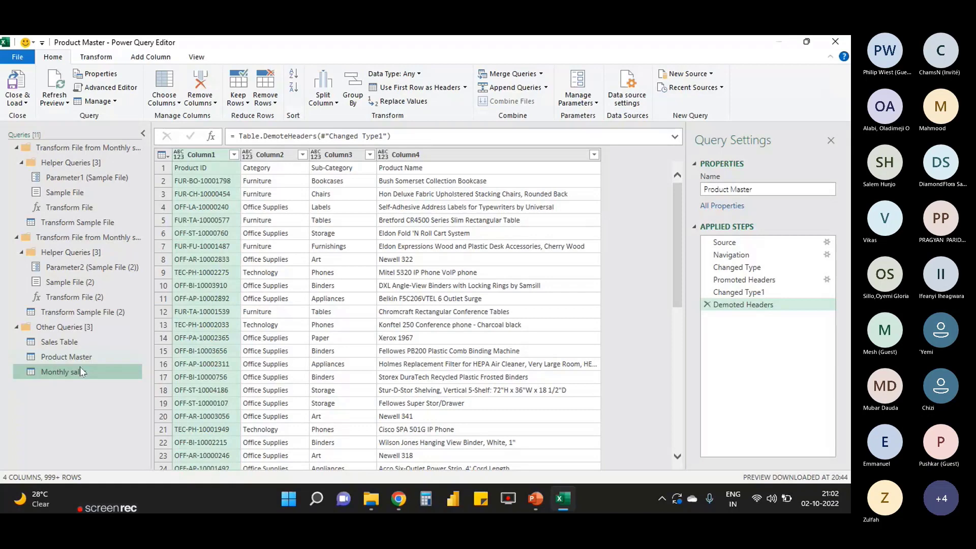
click(80, 369)
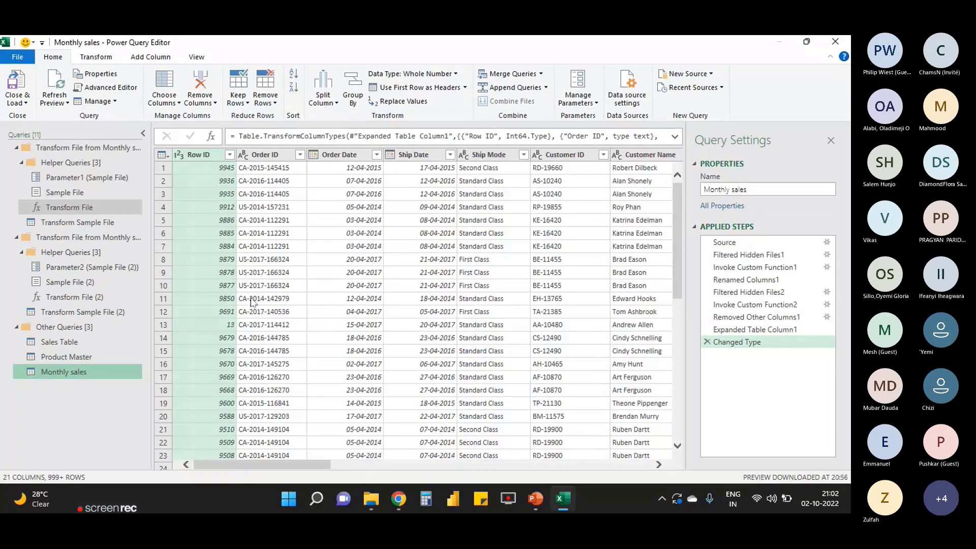
click(397, 501)
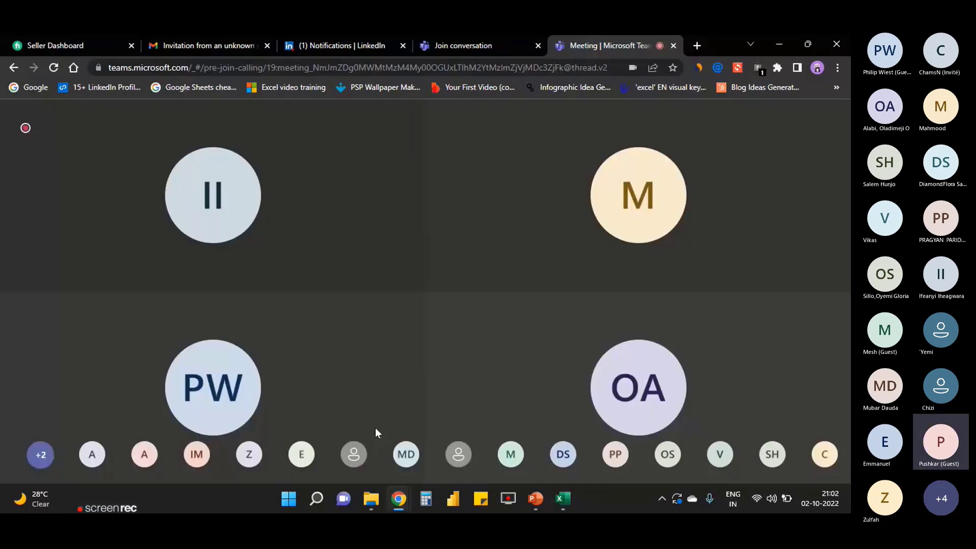
click(779, 48)
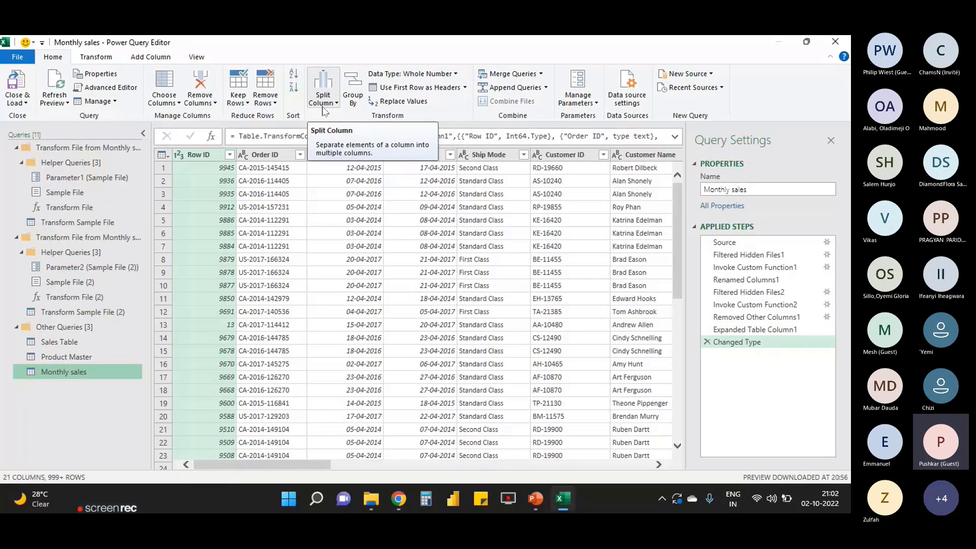
Split the Order ID column of the Monthly sales query by a custom hyphen delimiter at each occurrence
click(254, 225)
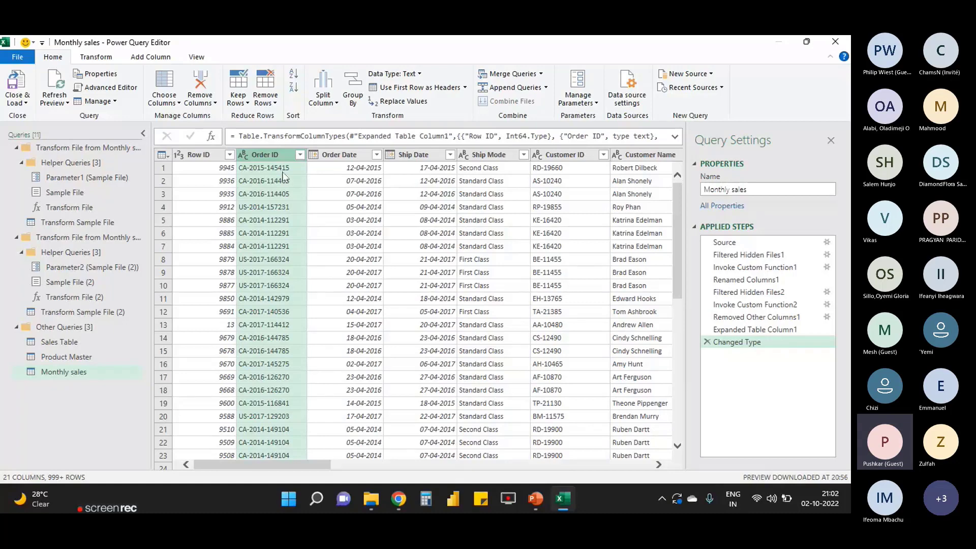
click(326, 103)
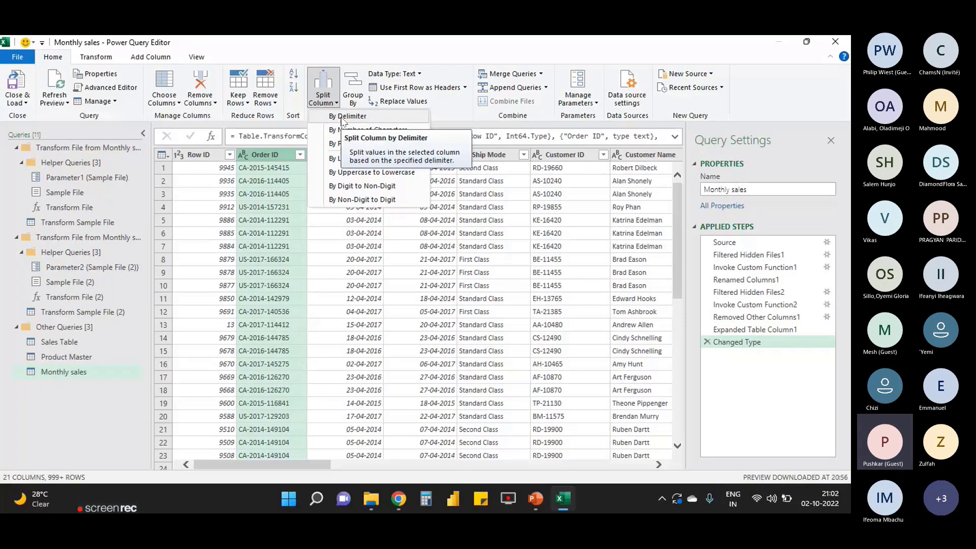
click(345, 117)
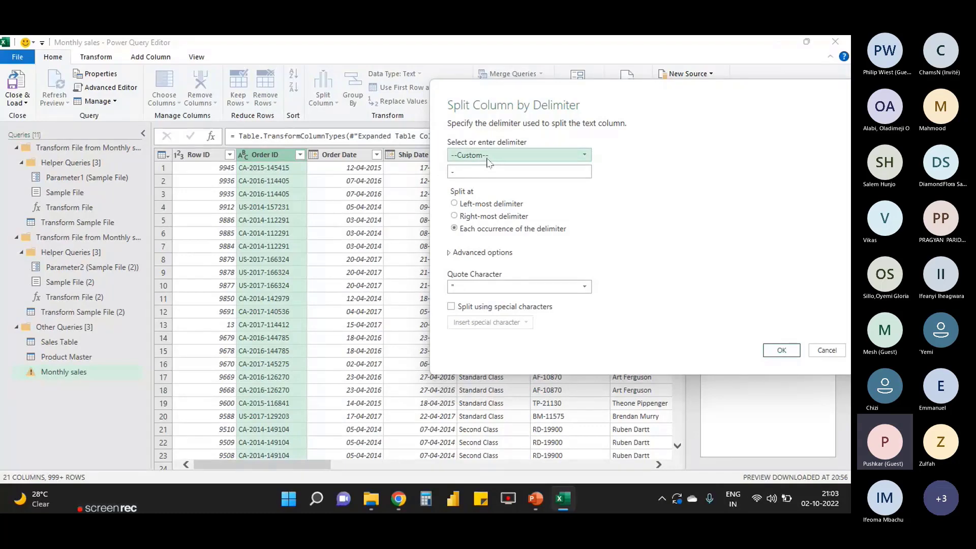
key(BackSpace)
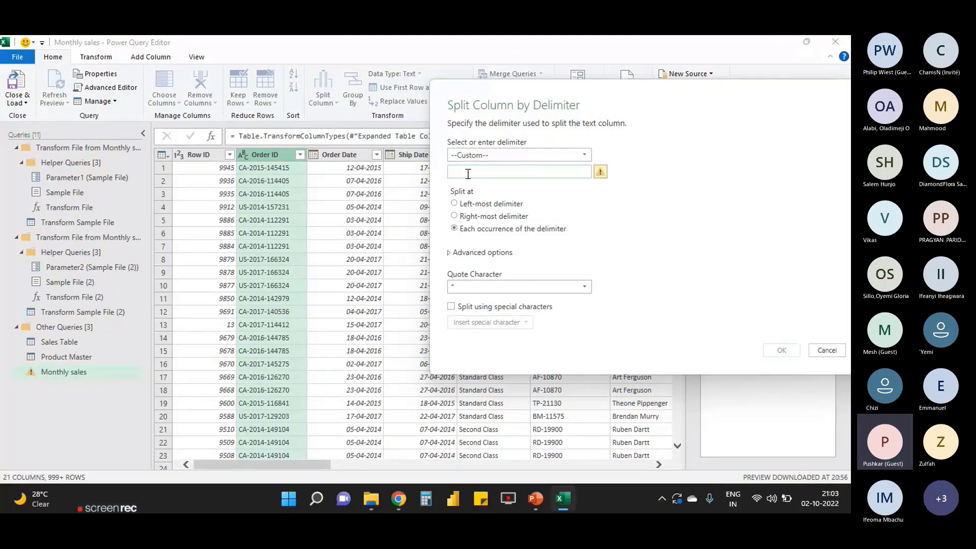
text(-)
click(492, 205)
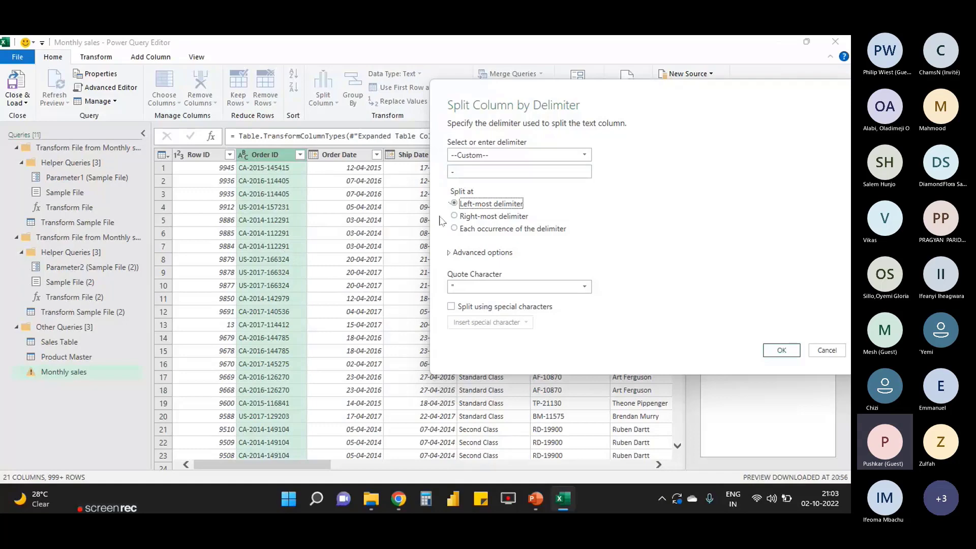
click(464, 231)
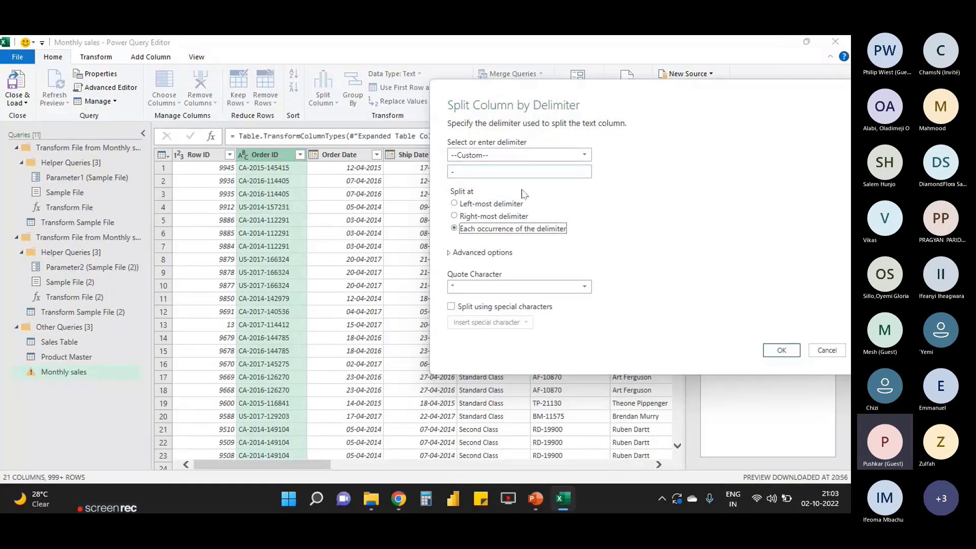
click(781, 350)
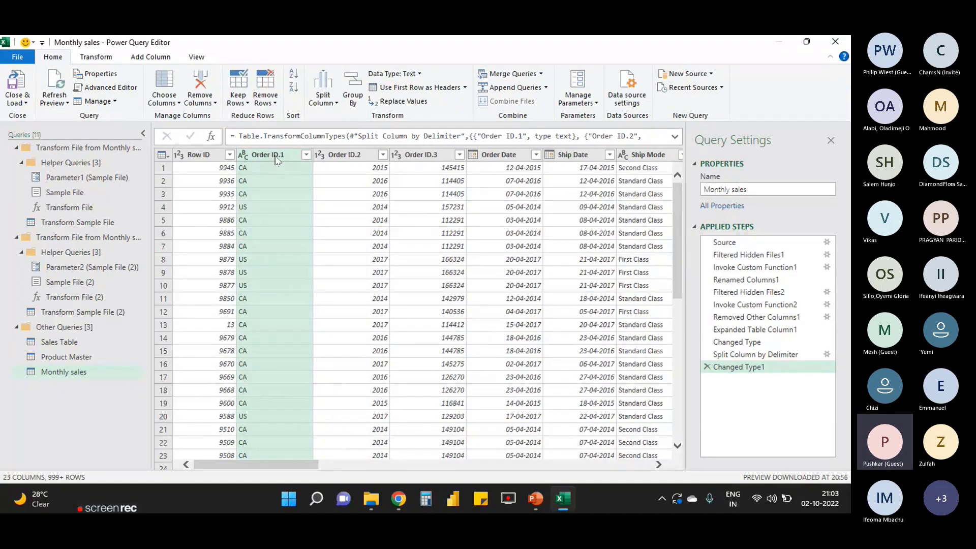
Review the second and third split Order ID columns, and delete the delimiter split together with its automatic type-change step
click(338, 155)
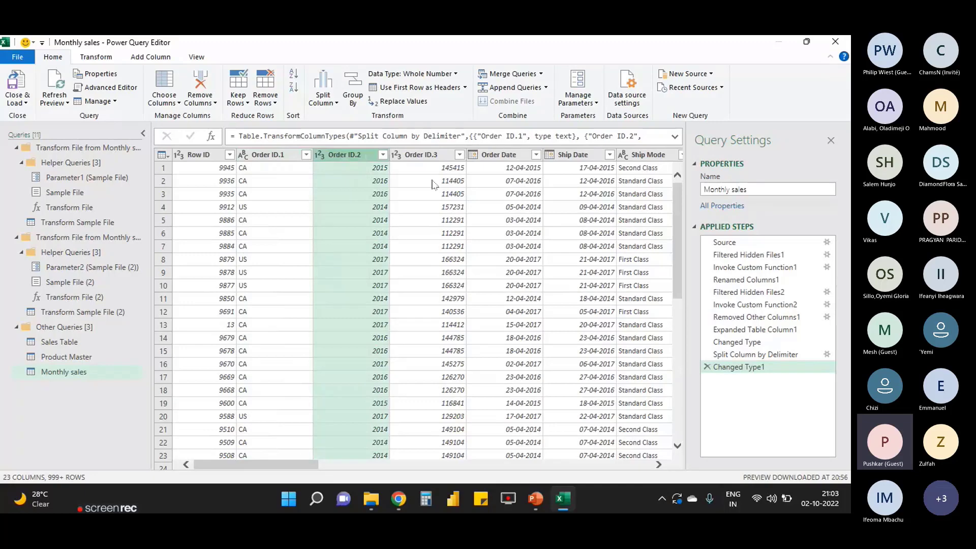
click(434, 158)
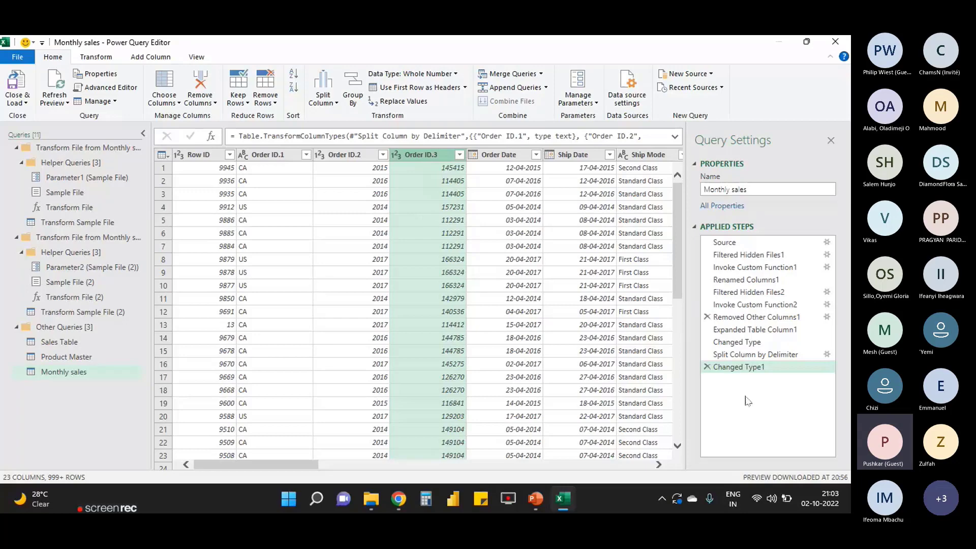
click(707, 366)
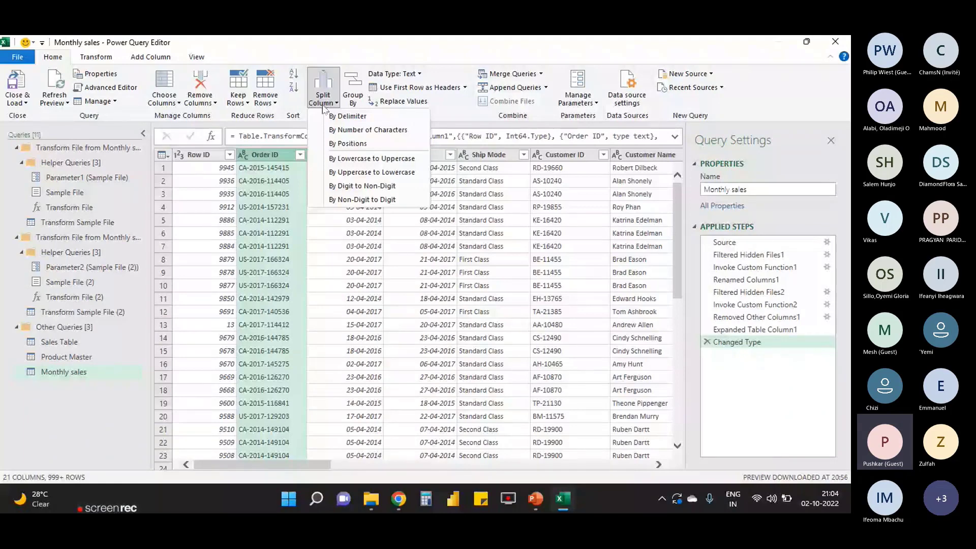
Split the Order ID column by 2 characters, once as far left as possible, and delete the resulting applied steps
click(367, 129)
text(2)
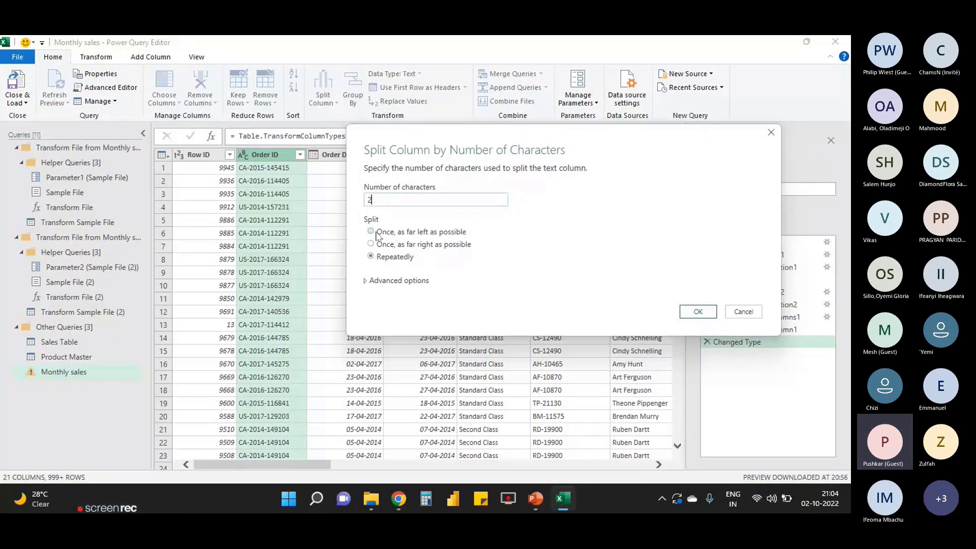
click(376, 233)
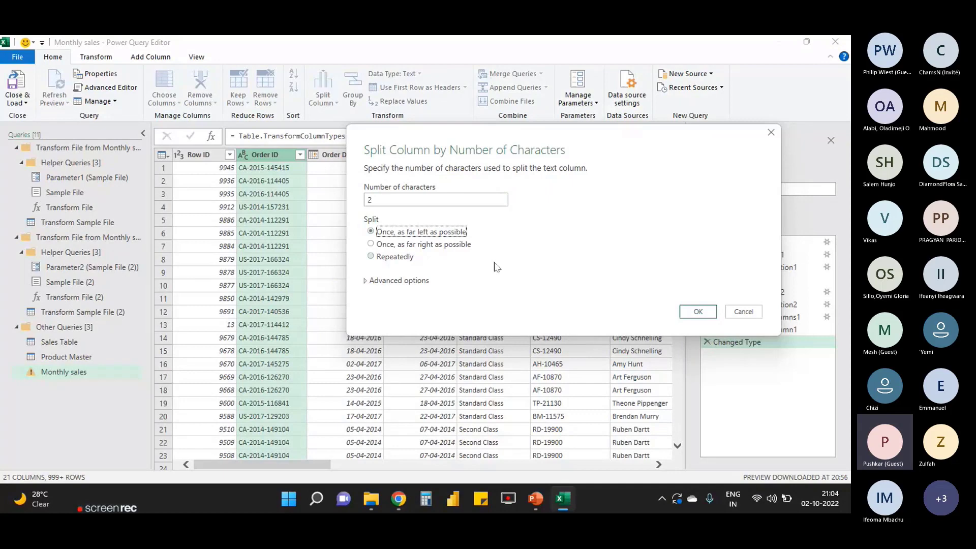
click(695, 311)
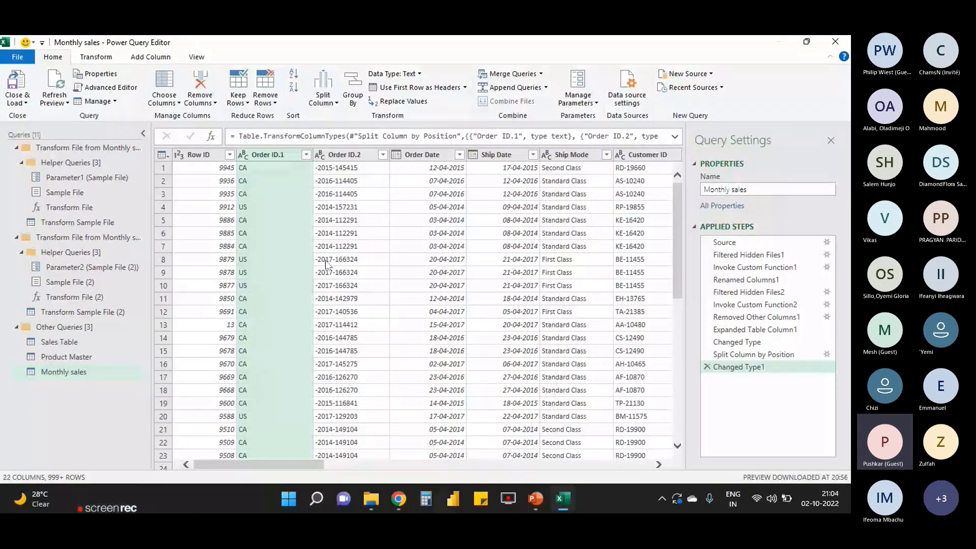
click(707, 367)
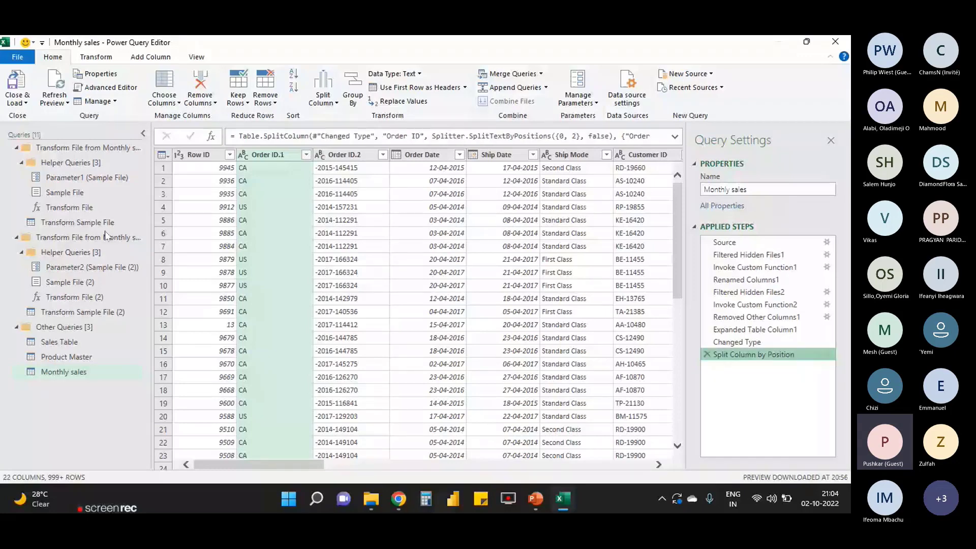
click(708, 354)
click(322, 98)
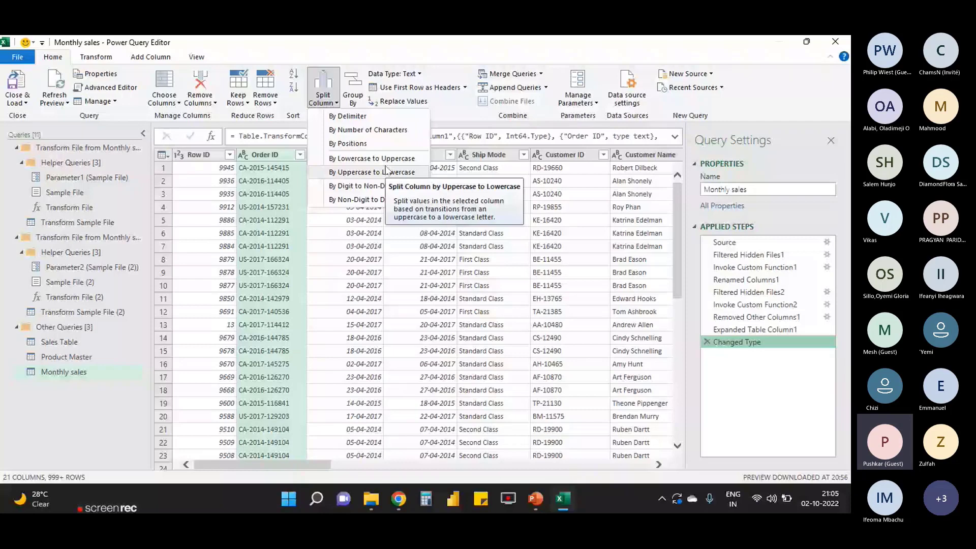
click(385, 171)
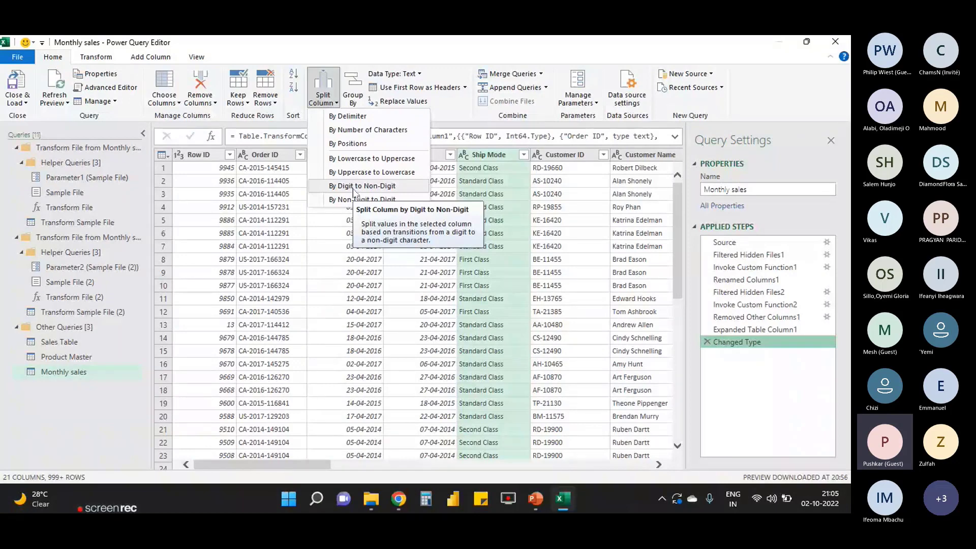
mouse_move(316, 498)
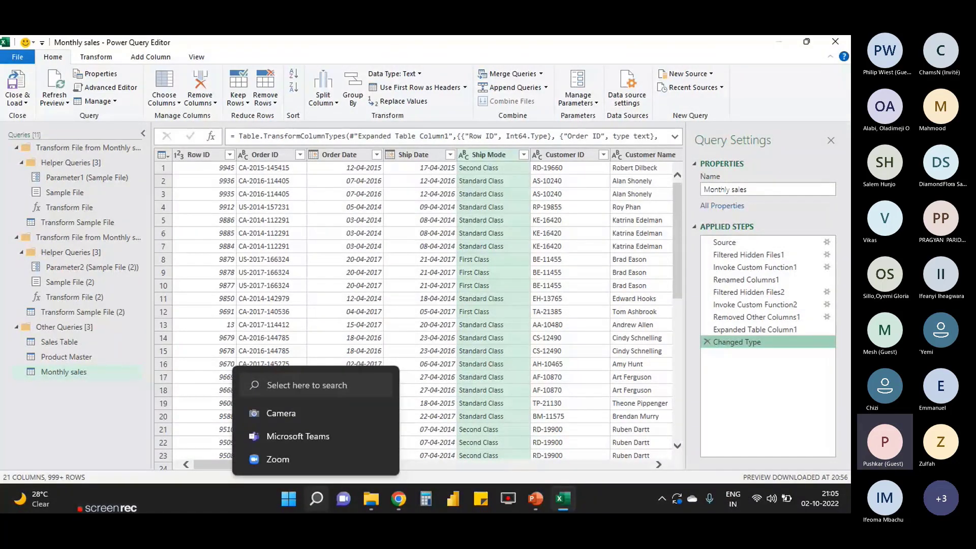
Begin a basic Group By on the State column, and name the new column Total Sales
drag(286, 467, 384, 466)
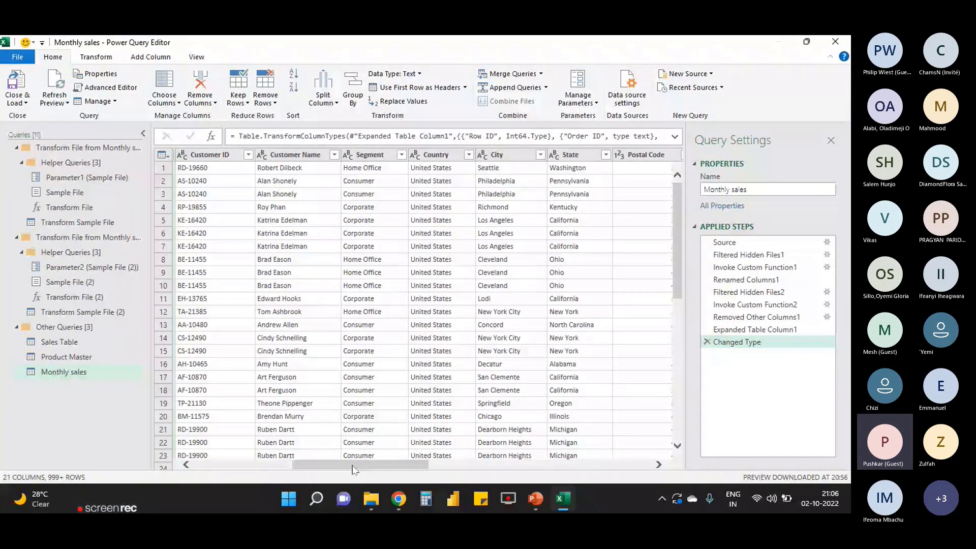
drag(354, 468, 385, 455)
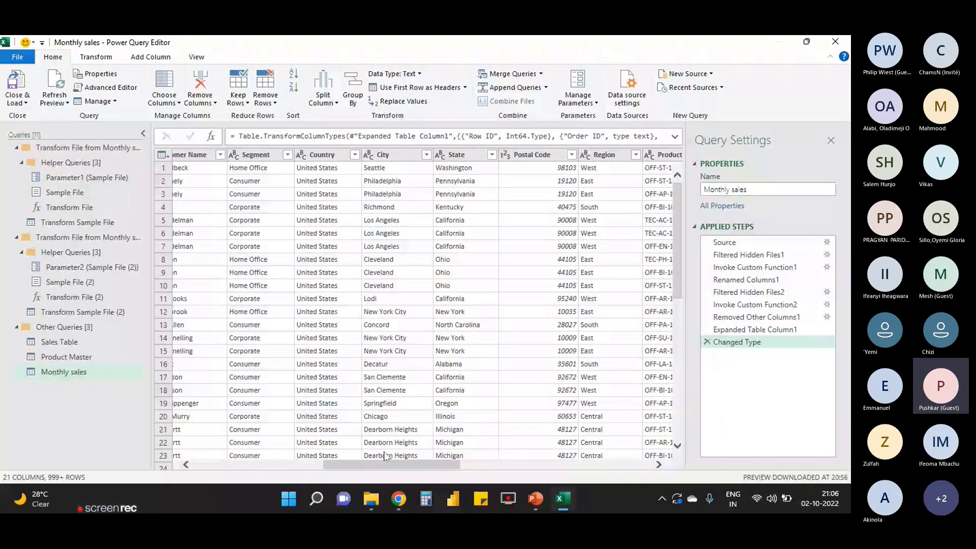
drag(383, 451, 300, 480)
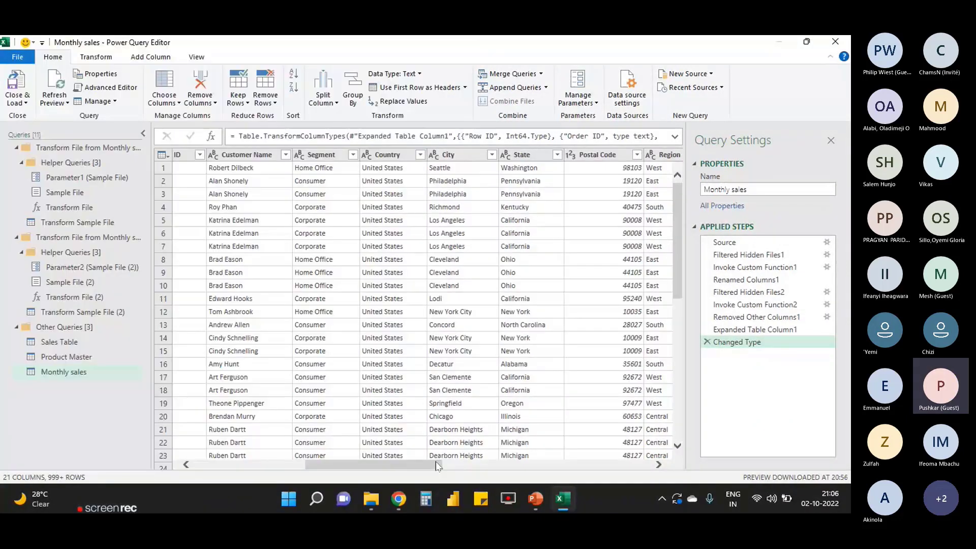
click(529, 159)
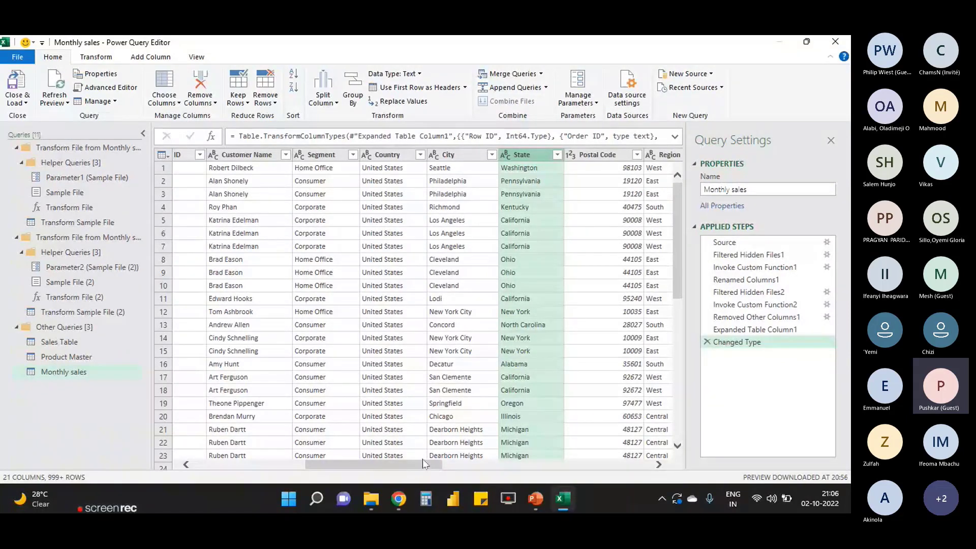
drag(427, 469, 469, 469)
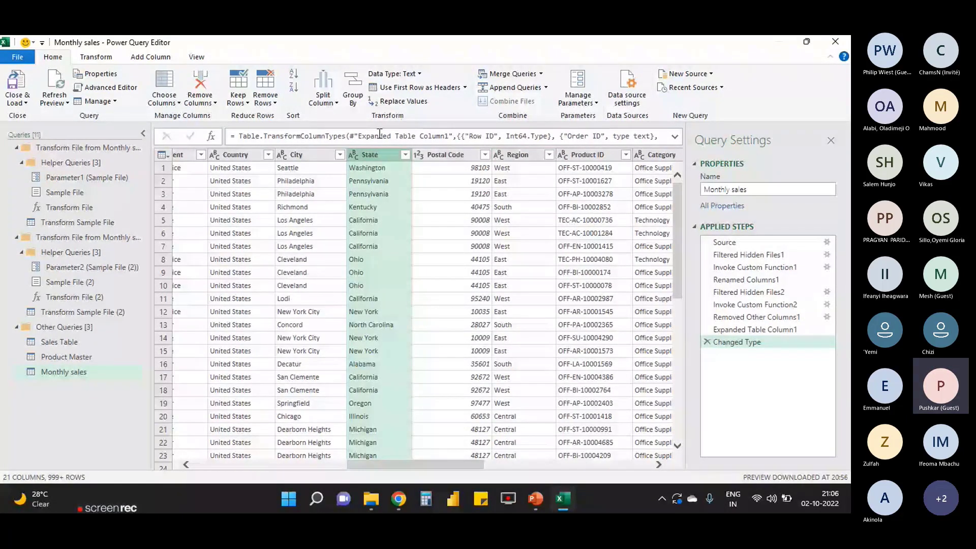
click(353, 95)
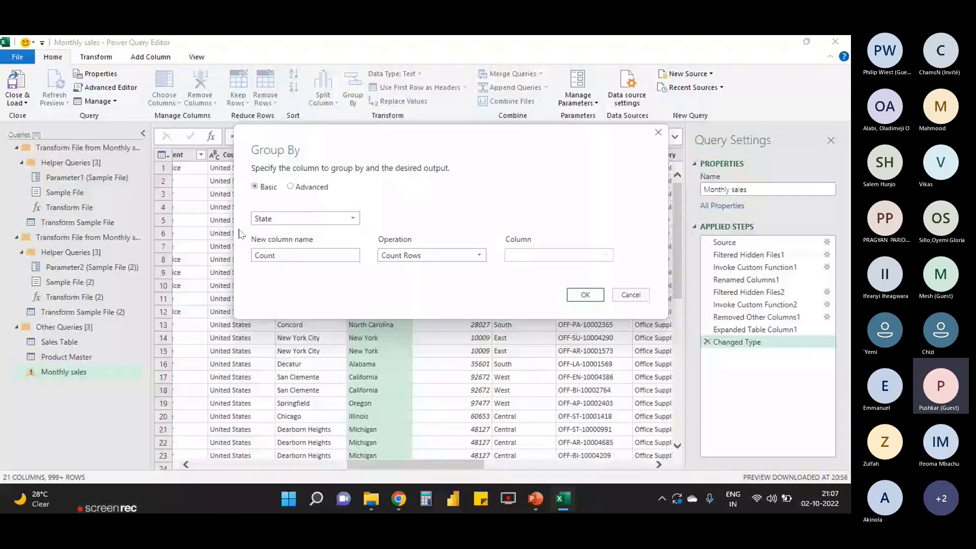
key(Tab)
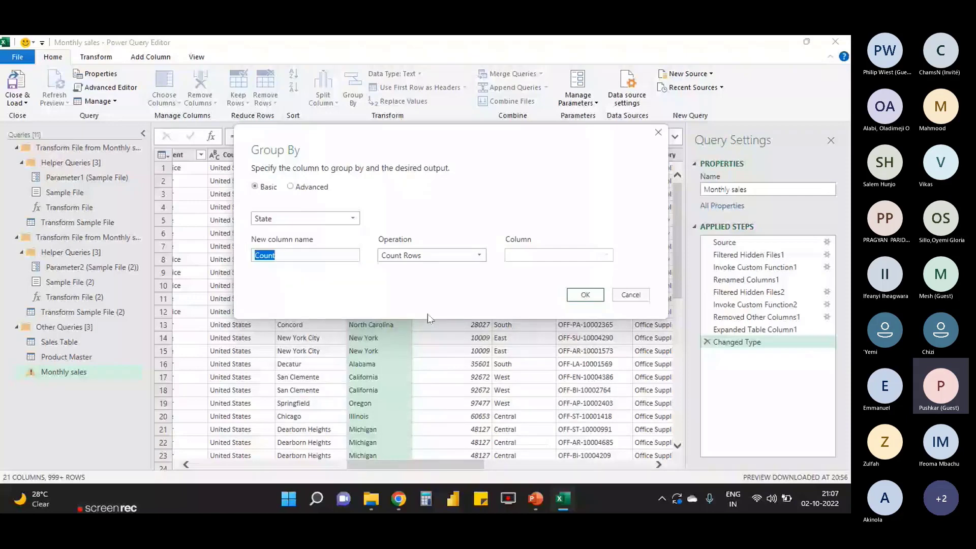
text(Total Sales)
Set the grouping to calculate the Sum of the Sales column, and apply it
click(432, 255)
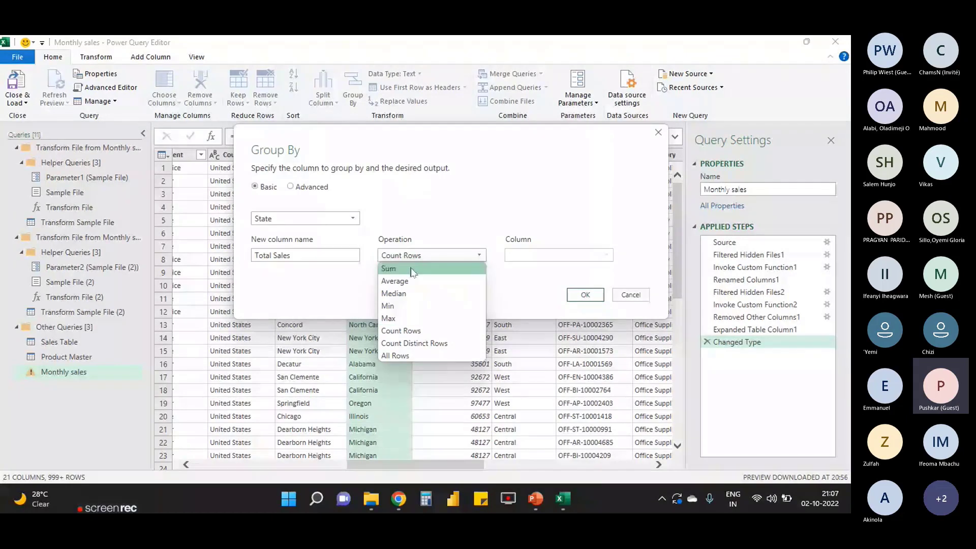
click(413, 270)
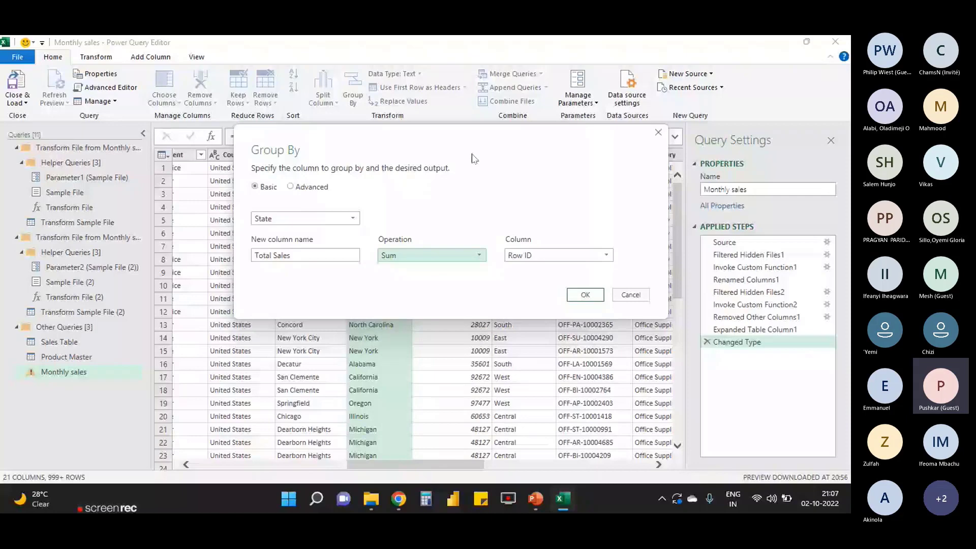
drag(472, 159, 417, 136)
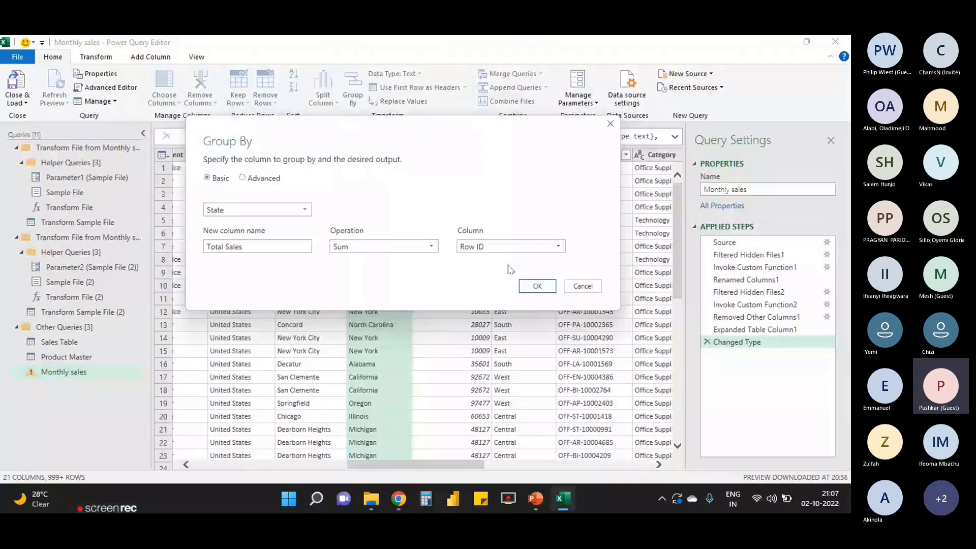
click(510, 246)
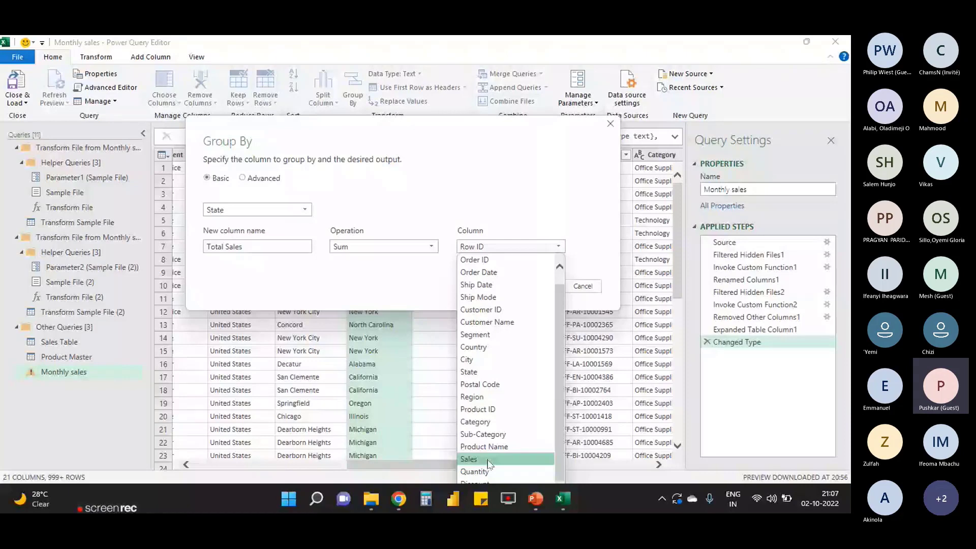
click(469, 459)
key(Return)
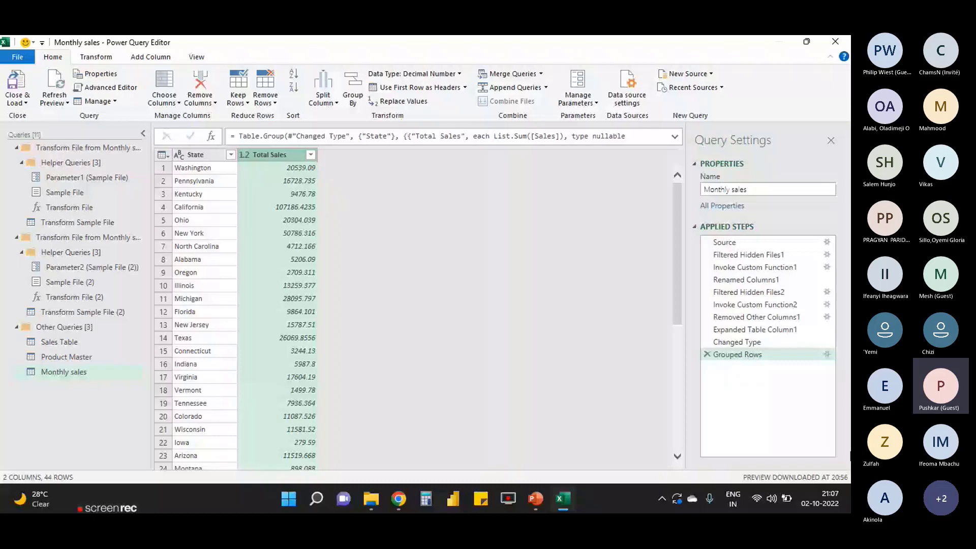
Compare the State values in the query before grouping with the rows of the grouped result
click(738, 343)
drag(327, 464, 402, 477)
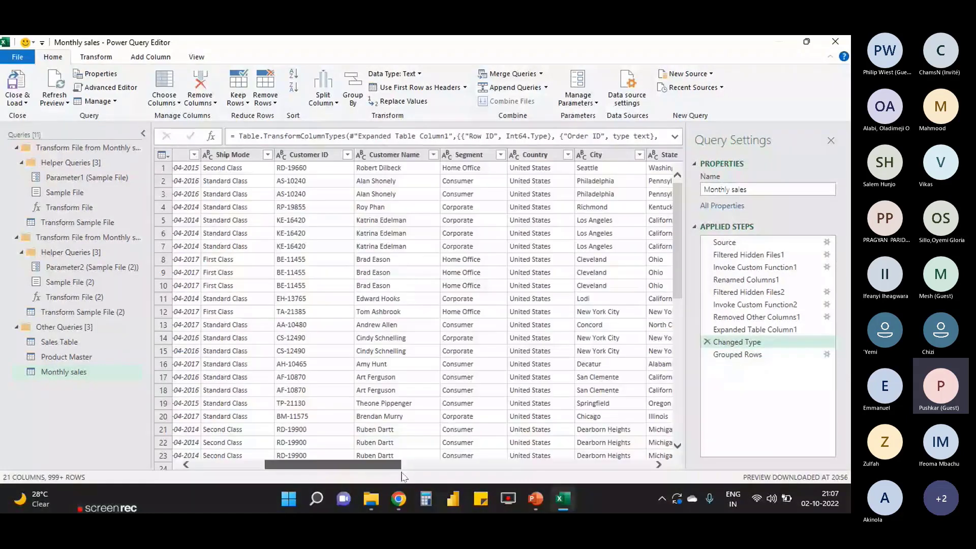
drag(401, 477, 467, 469)
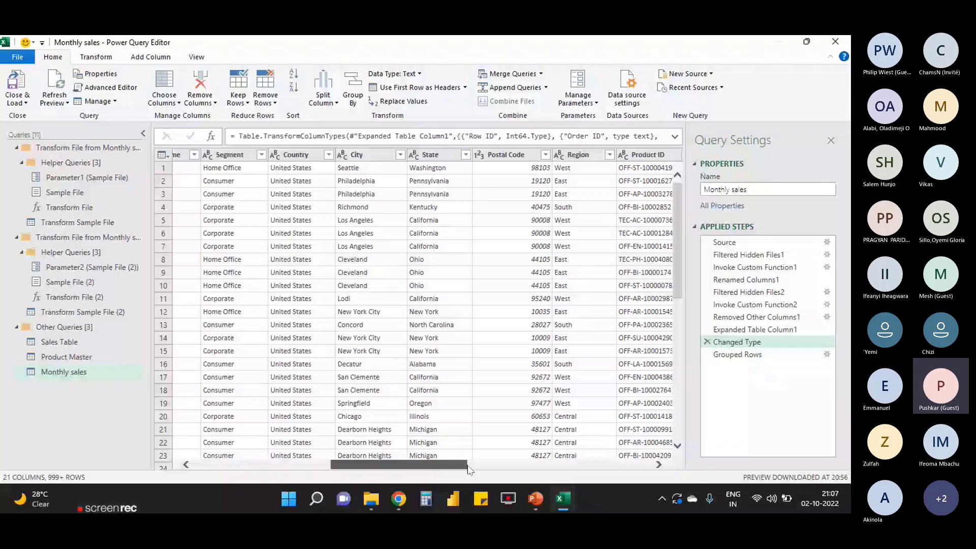
drag(468, 470, 491, 469)
click(345, 246)
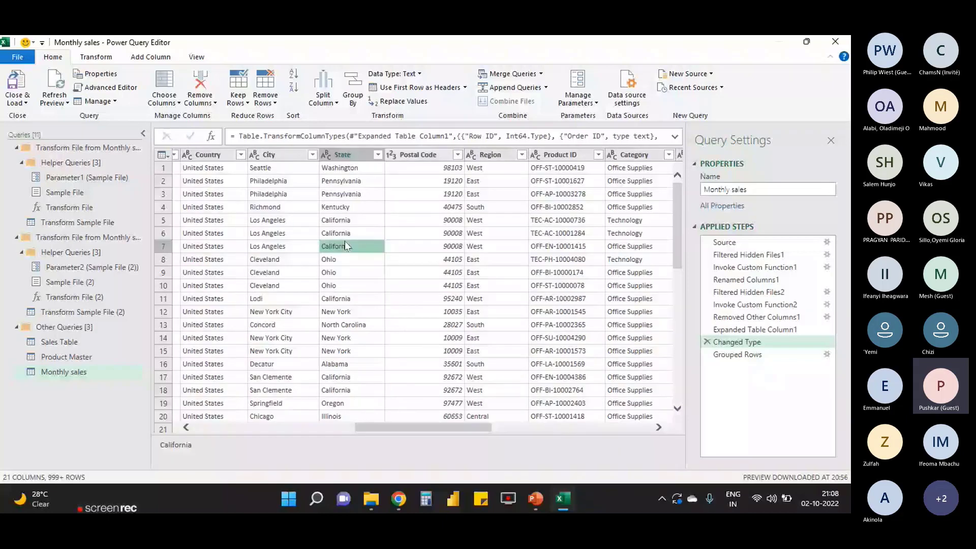
click(737, 355)
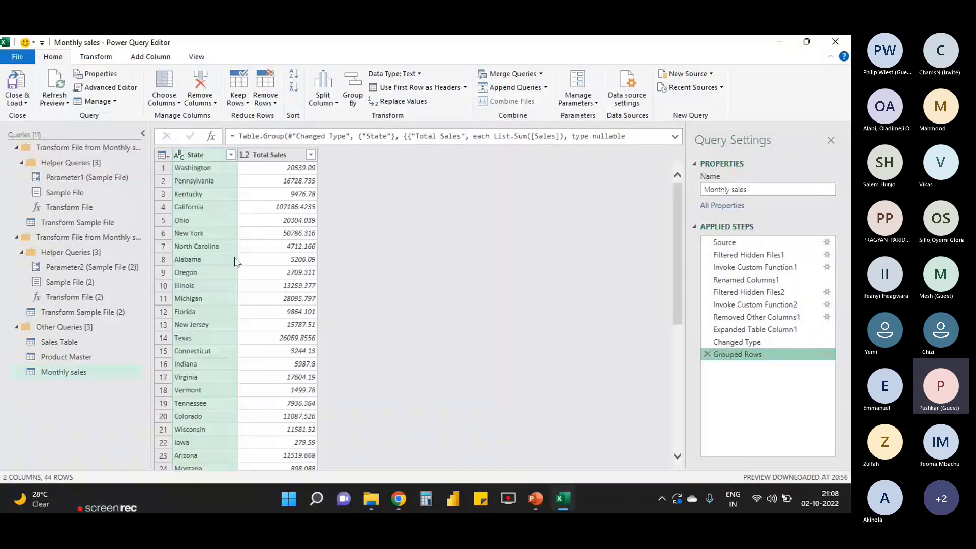
Reopen the settings of the Grouped Rows step in Monthly sales and add Category as a second grouping column
click(284, 207)
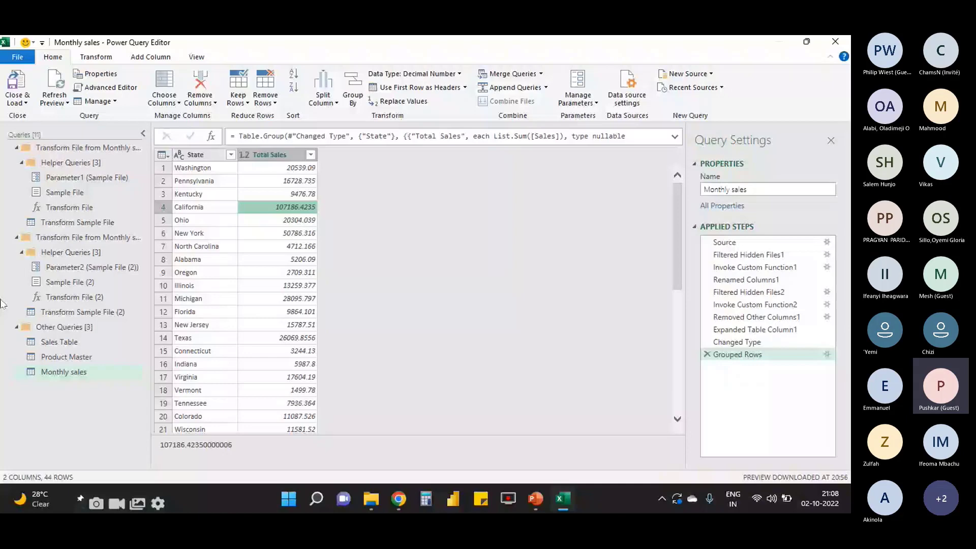
click(828, 355)
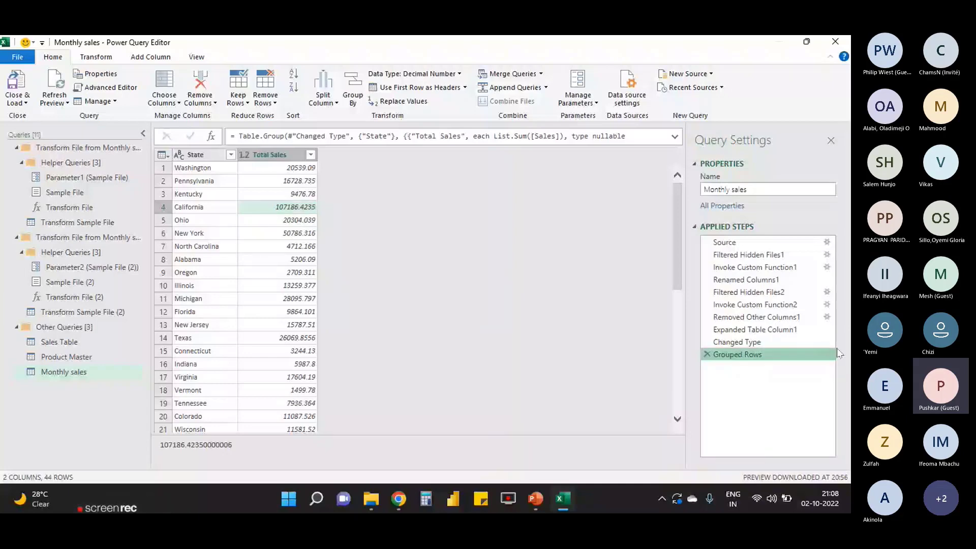
click(828, 354)
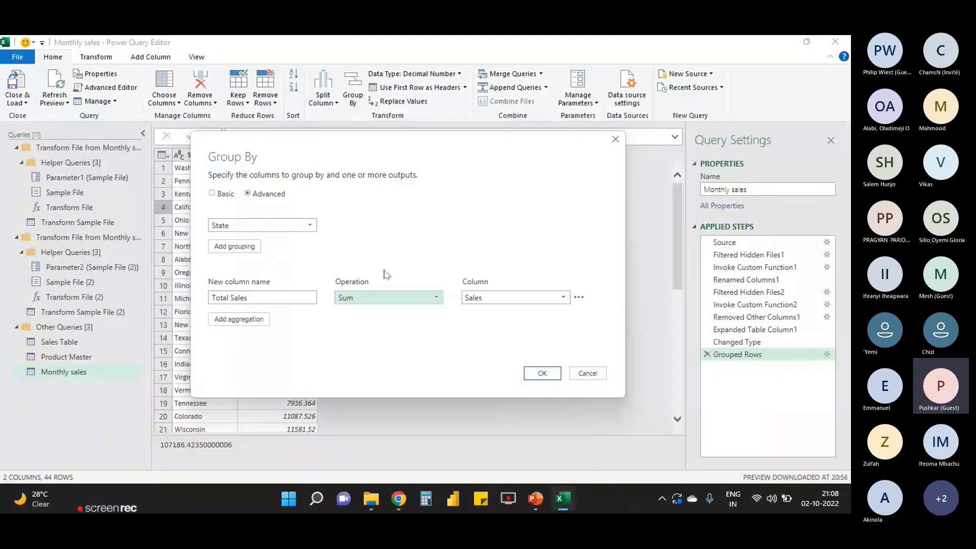
click(235, 246)
click(277, 245)
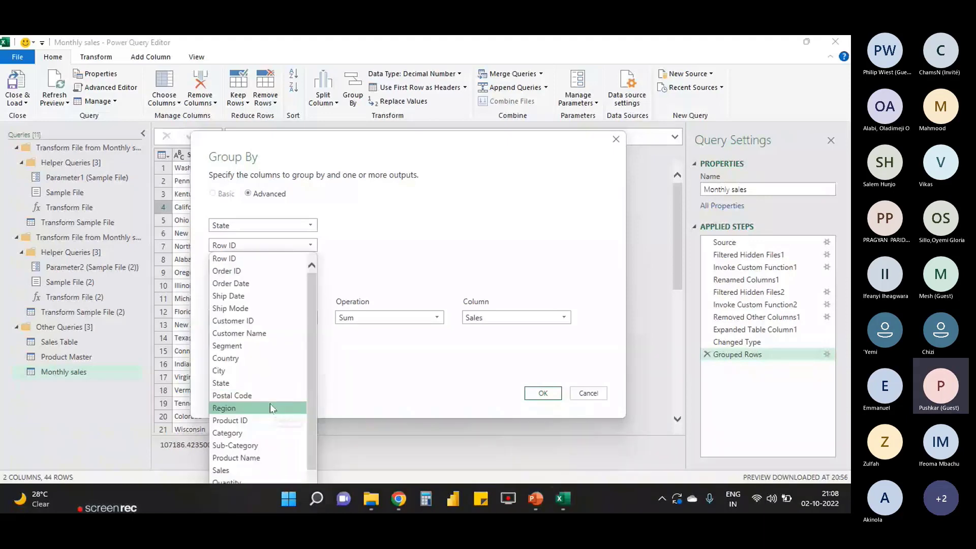
click(257, 433)
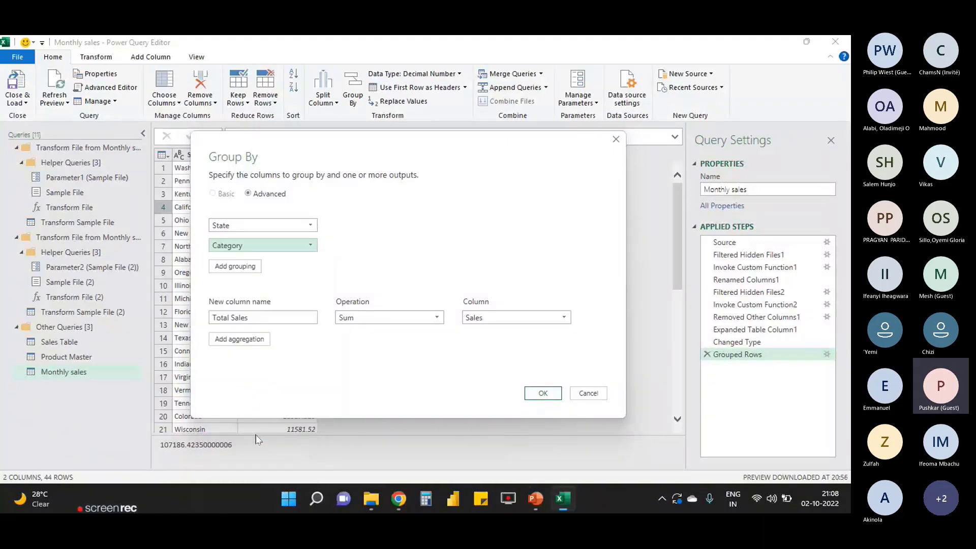
drag(343, 151, 370, 122)
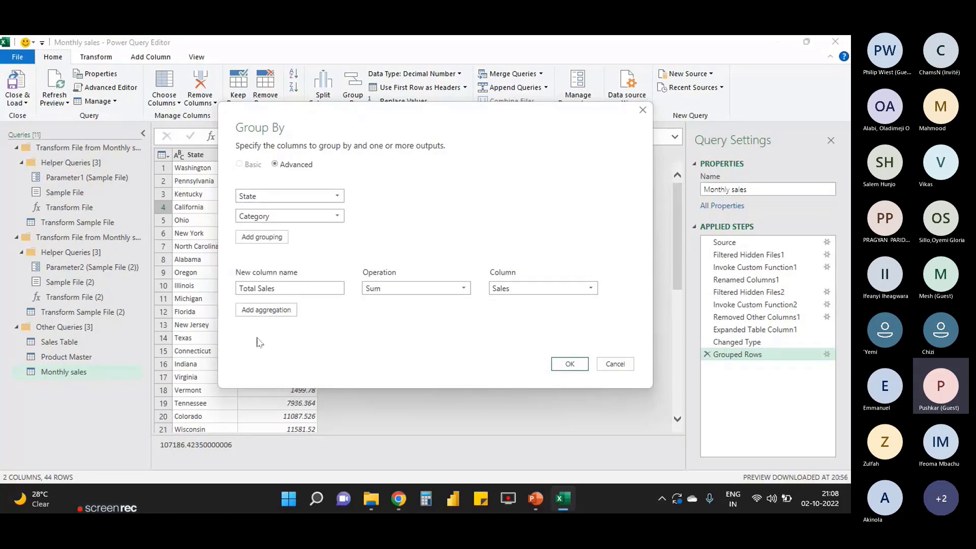
Add an aggregation named Total Qty that calculates the Sum of the Quantity column, and apply the grouping
click(265, 311)
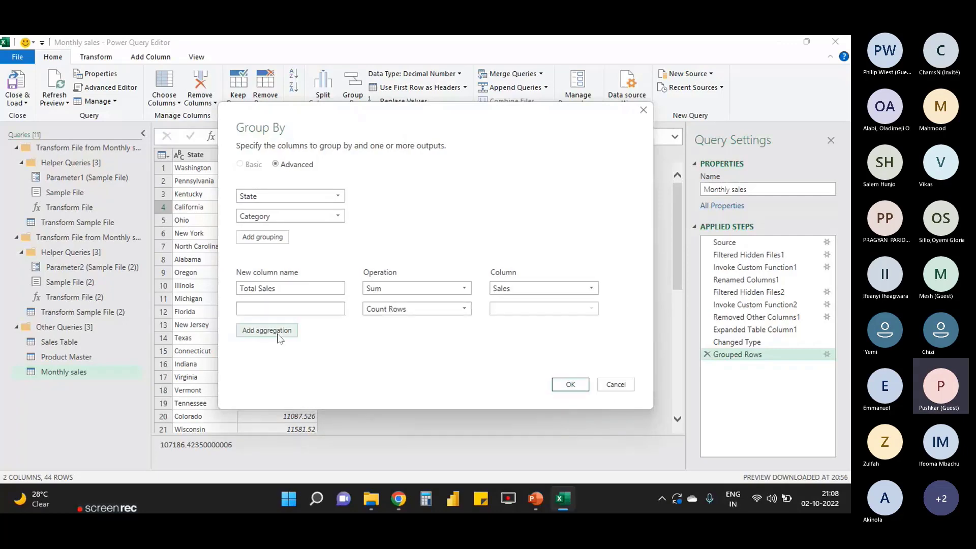
click(278, 308)
text(Total Qty)
click(413, 310)
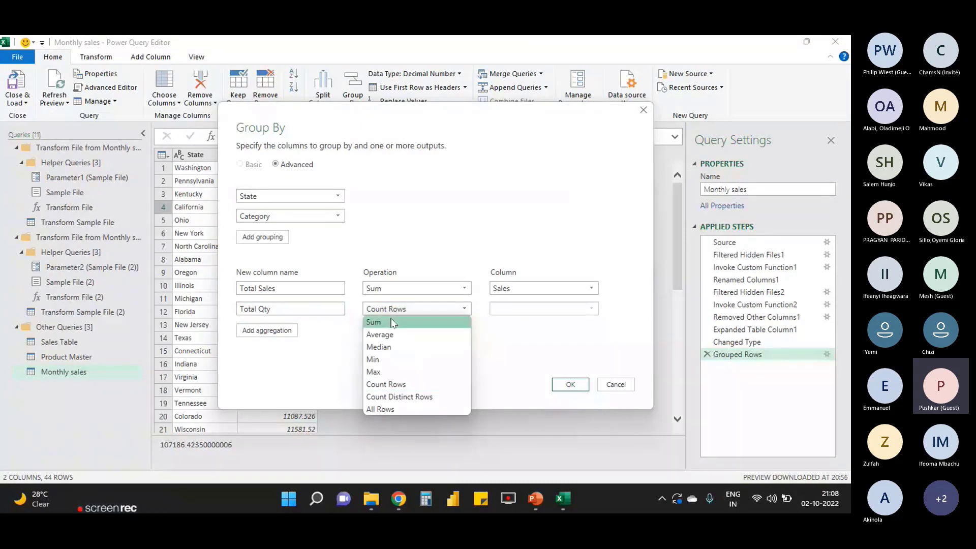
click(391, 323)
click(543, 308)
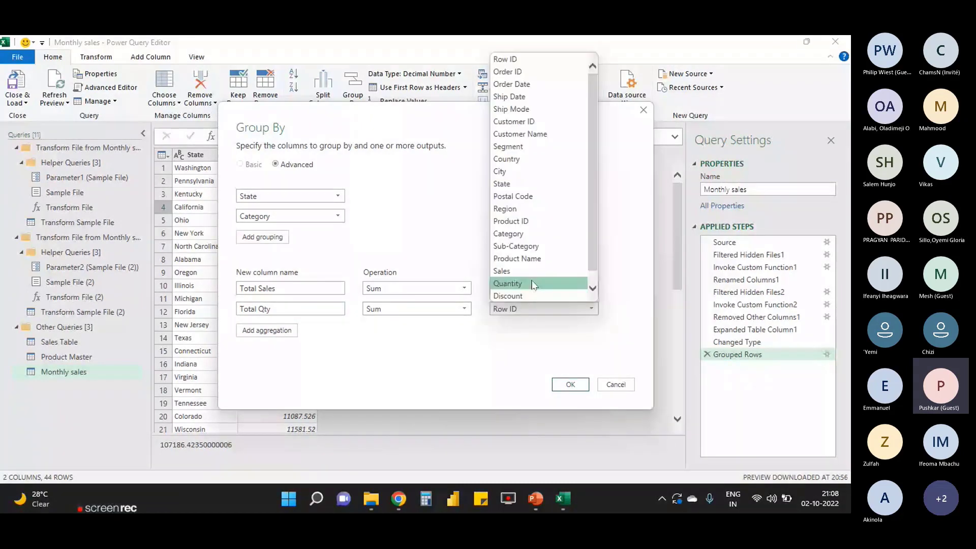
click(532, 284)
click(570, 385)
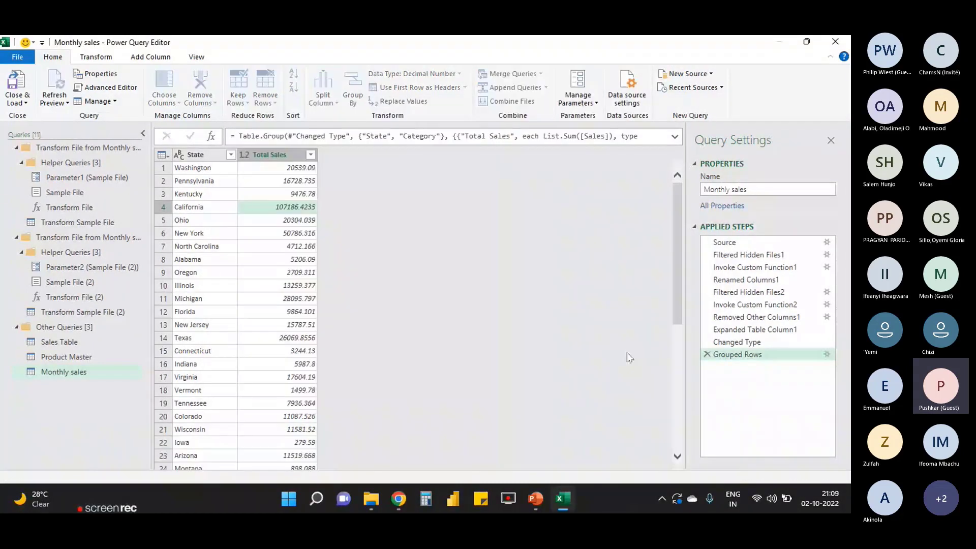
Review the State, Category and Total Qty columns of the grouped result, and delete the Grouped Rows step
click(208, 156)
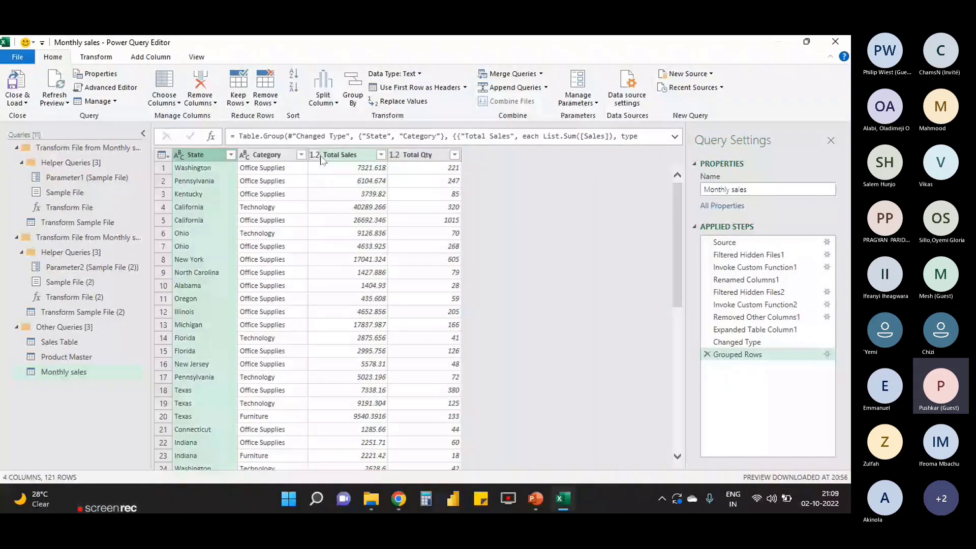
click(270, 156)
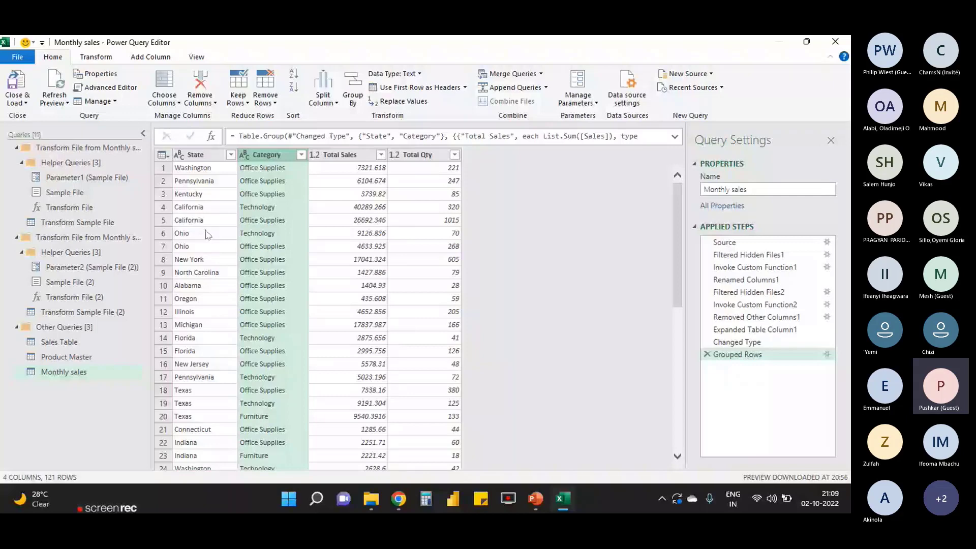
click(270, 168)
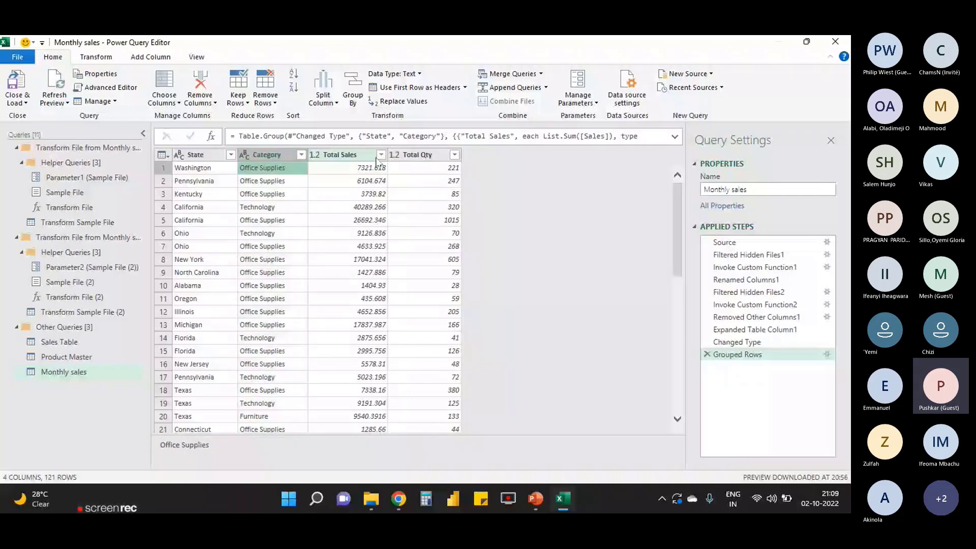
click(441, 168)
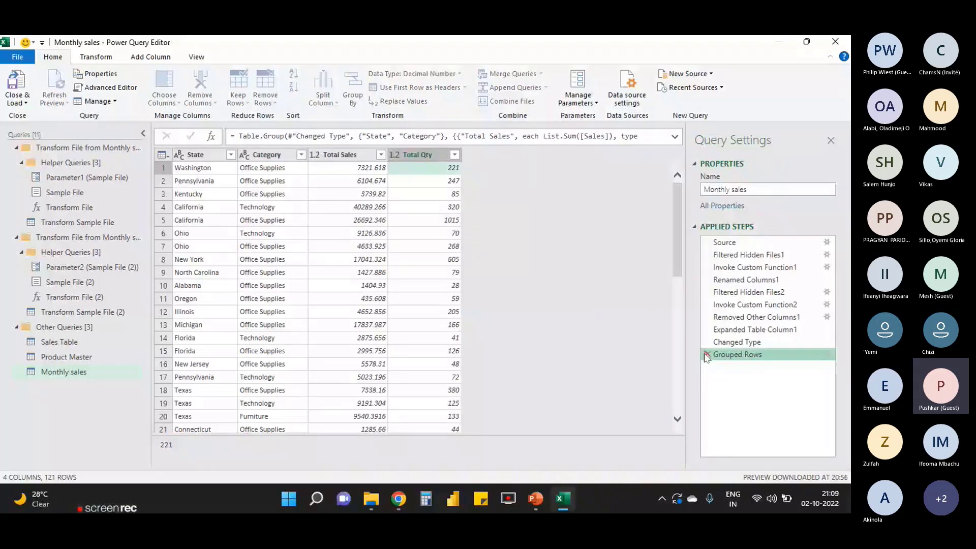
click(707, 356)
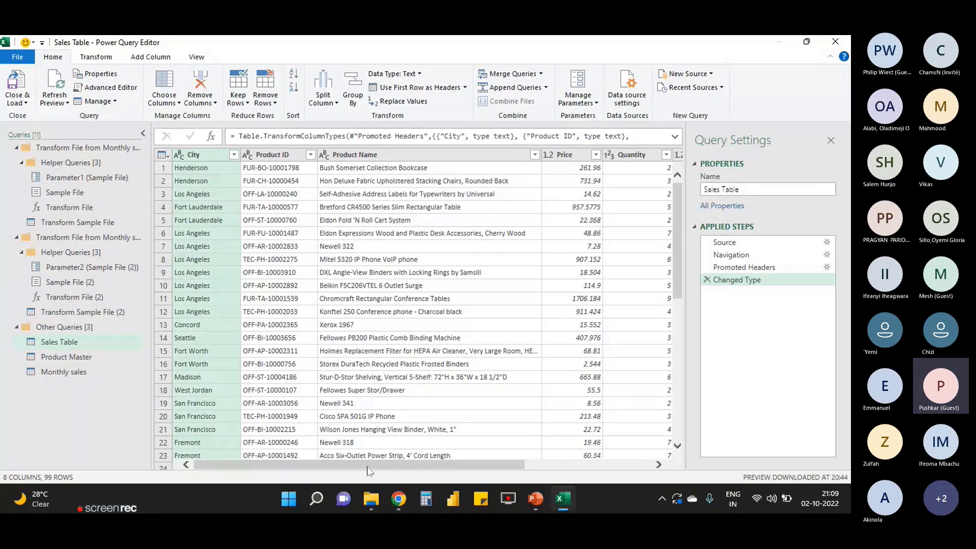
Review the product columns in Sales Table, and delete the Demoted Headers and Changed Type1 steps from the Product Master query
click(308, 167)
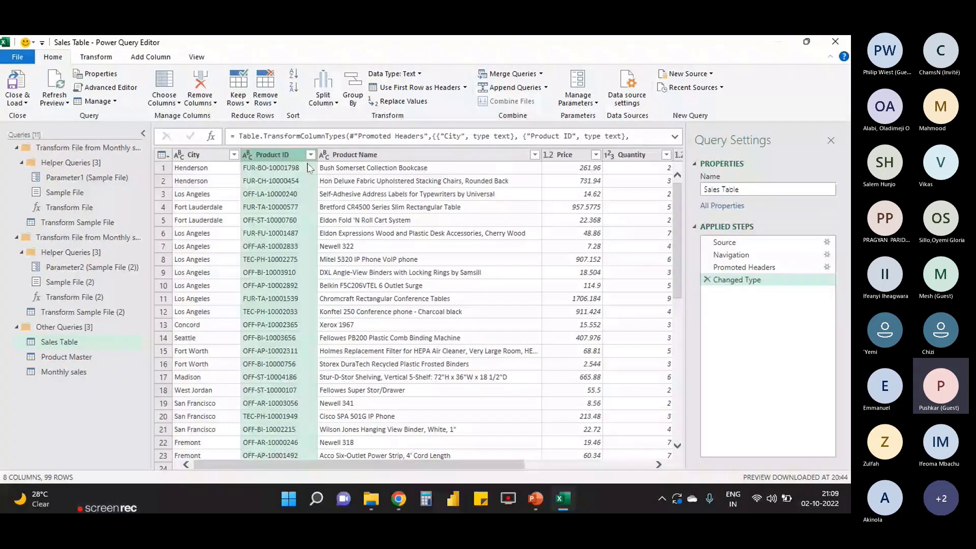
click(359, 155)
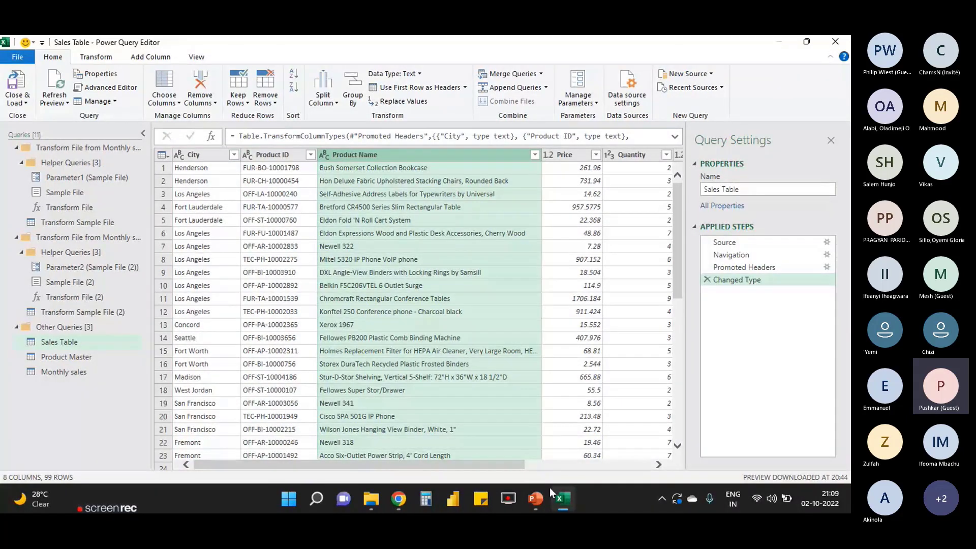
mouse_move(438, 466)
mouse_down()
mouse_move(585, 469)
mouse_move(448, 466)
mouse_up()
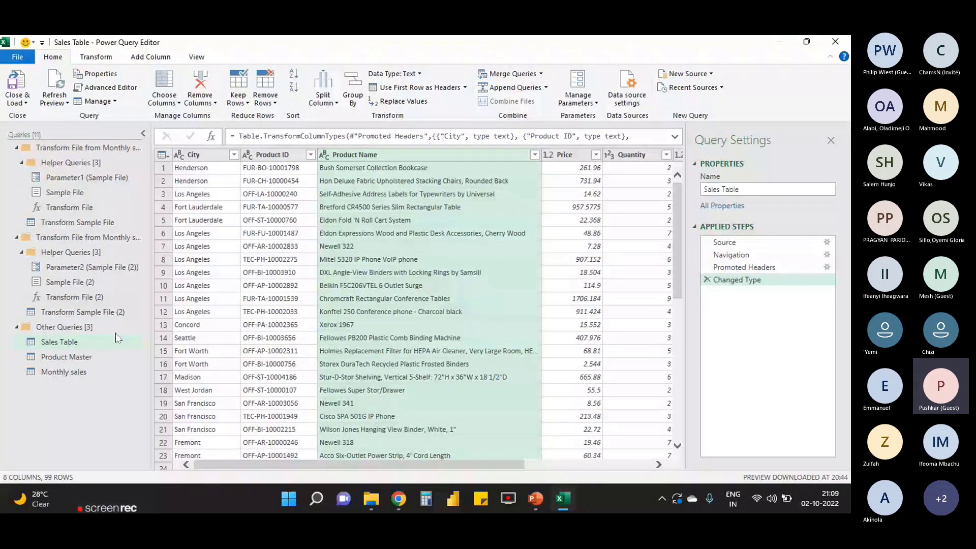
click(97, 357)
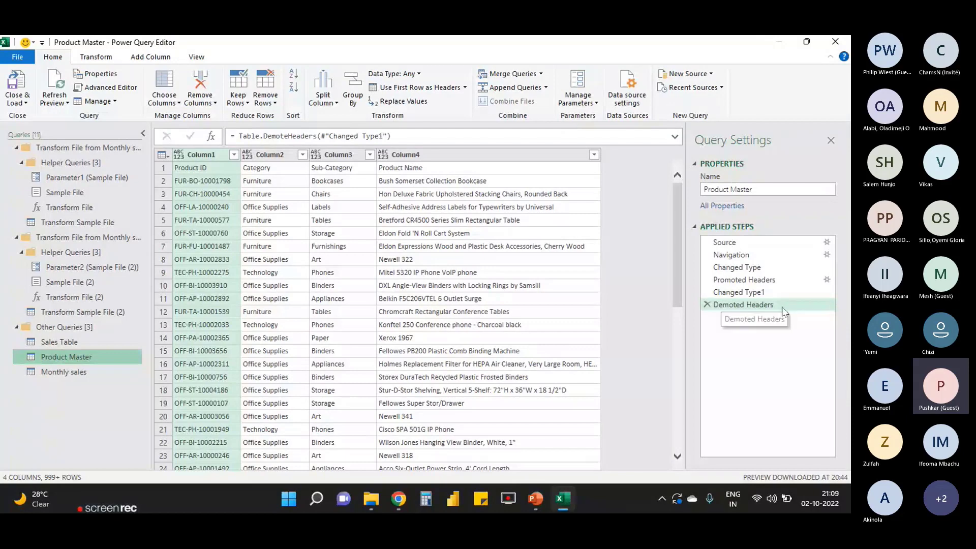
key(Delete)
key(Delete)
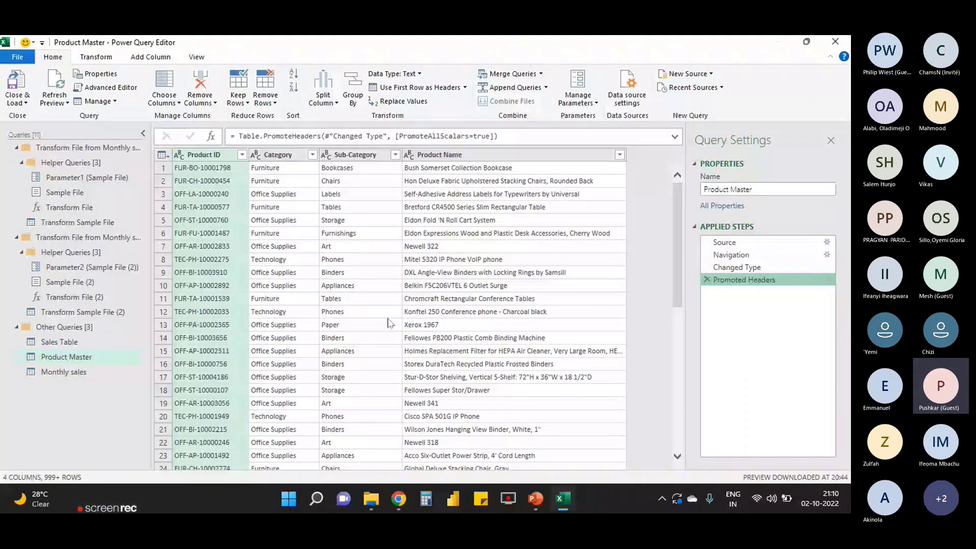
Begin a Merge Queries operation on Sales Table with Product Master as the second table
click(60, 342)
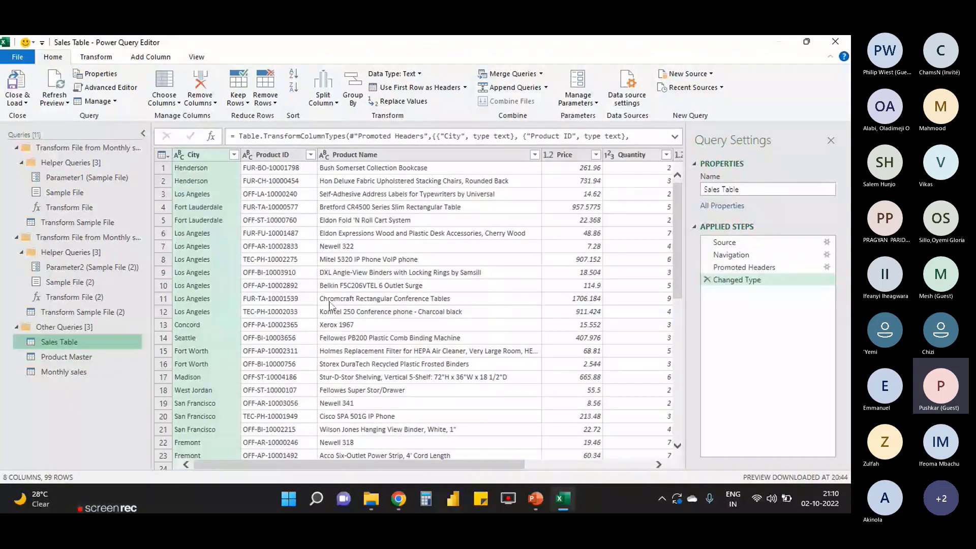
click(462, 471)
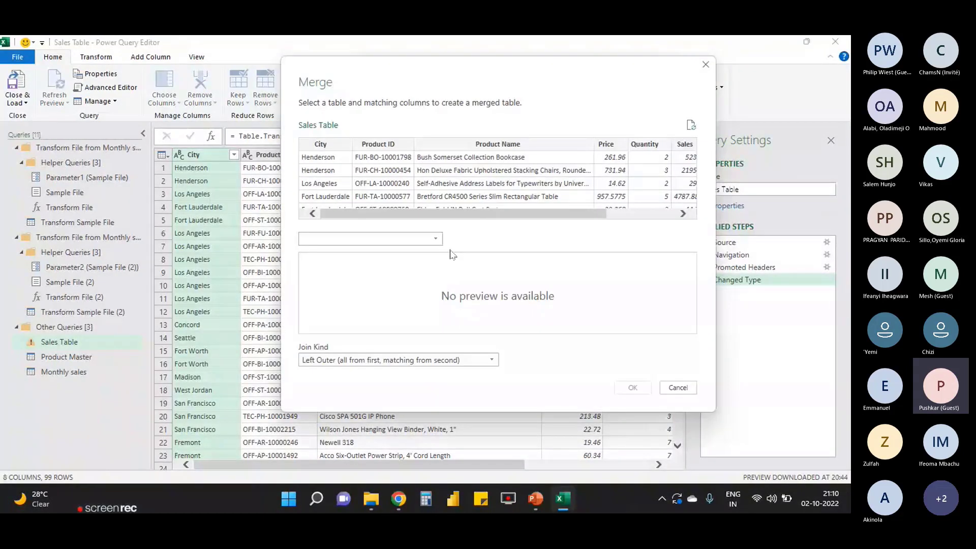
drag(388, 79, 311, 71)
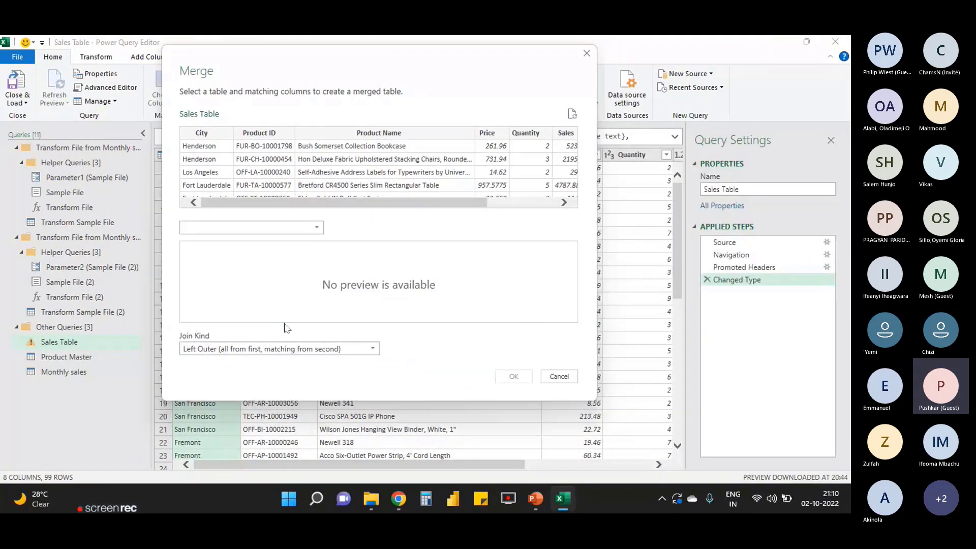
click(240, 230)
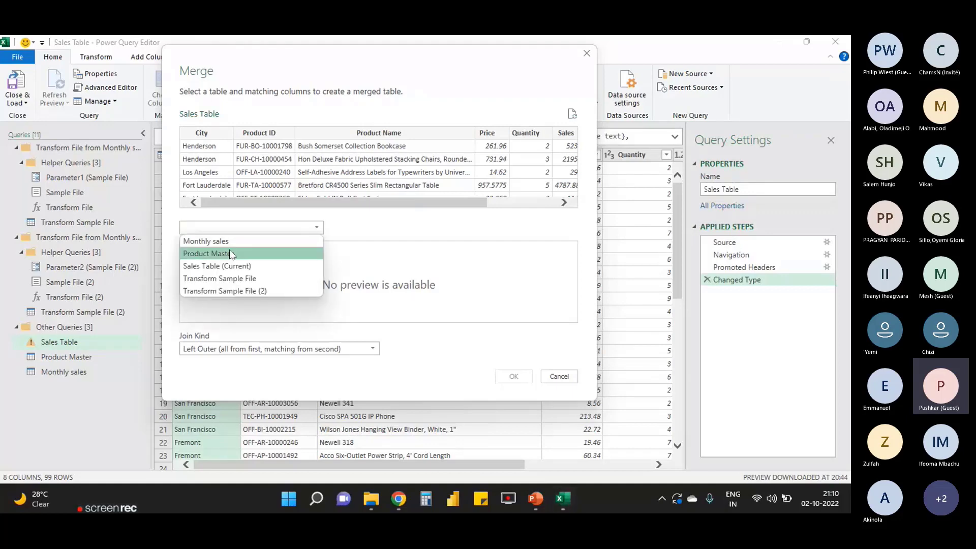
click(231, 253)
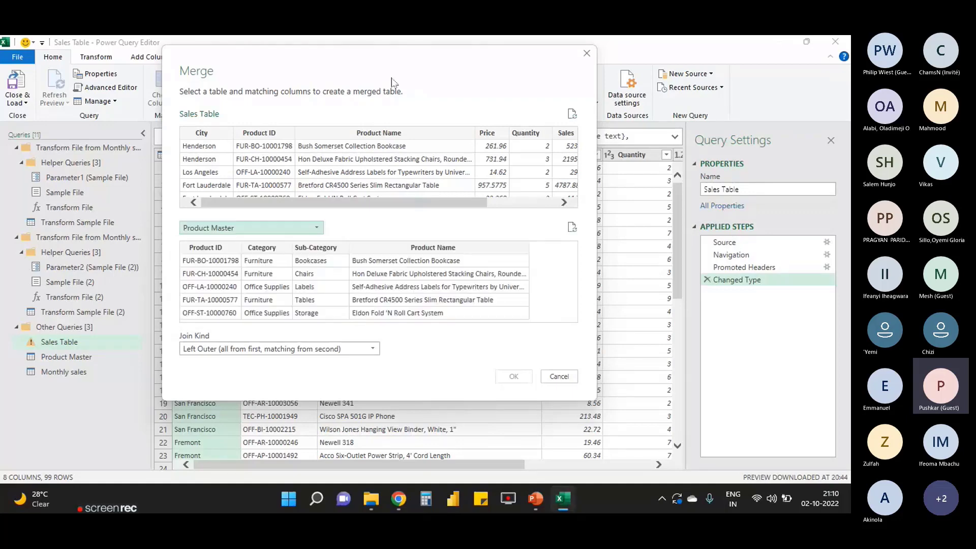
drag(392, 81, 421, 85)
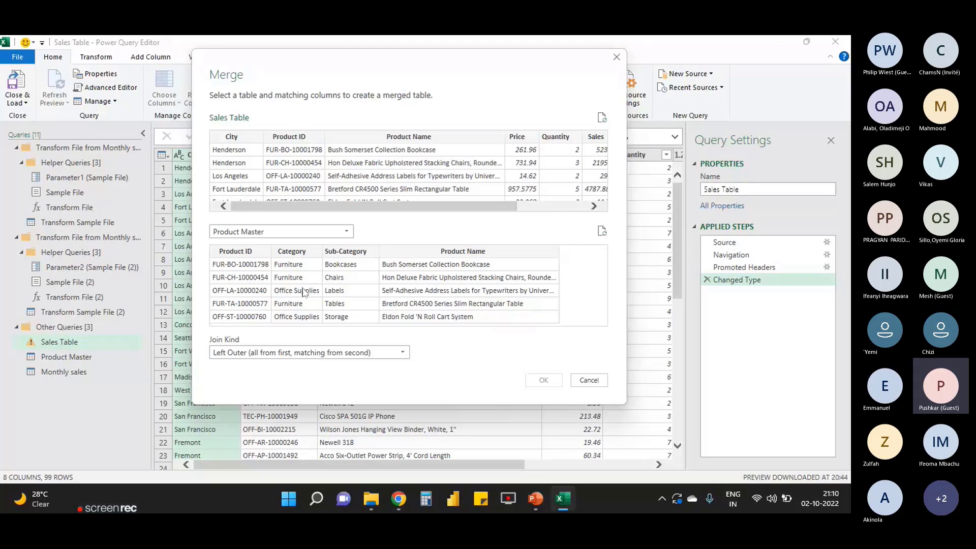
Match the two tables on their Product ID columns and apply the merge with the Left Outer join kind
click(301, 138)
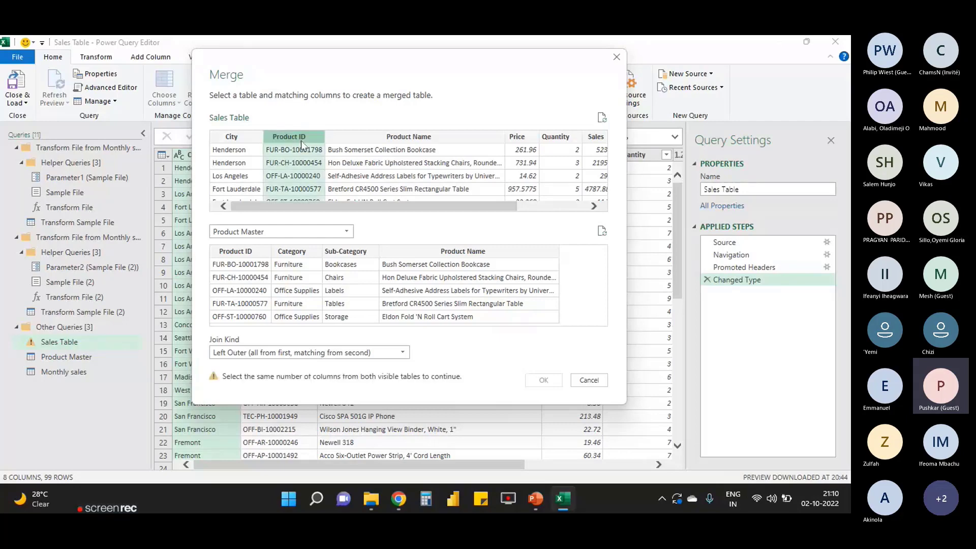
click(241, 253)
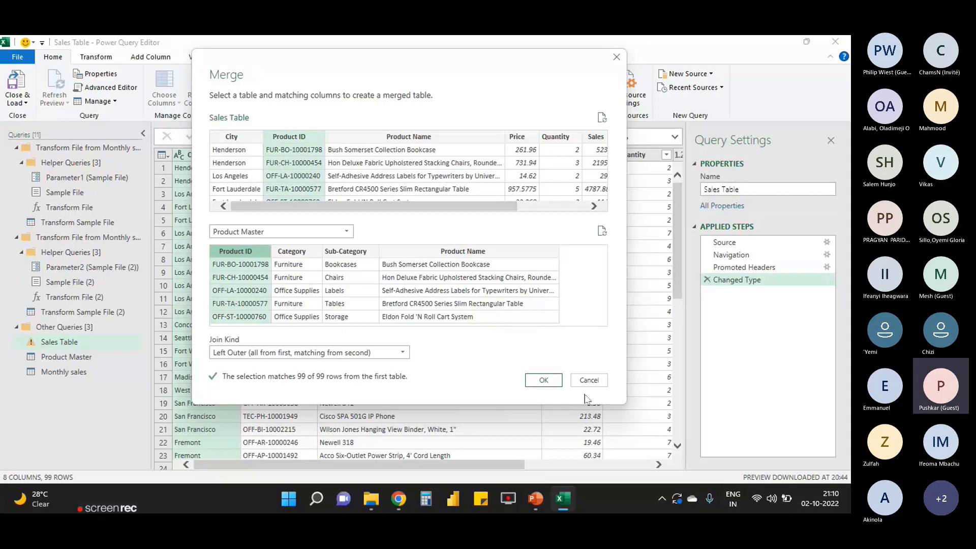
click(543, 381)
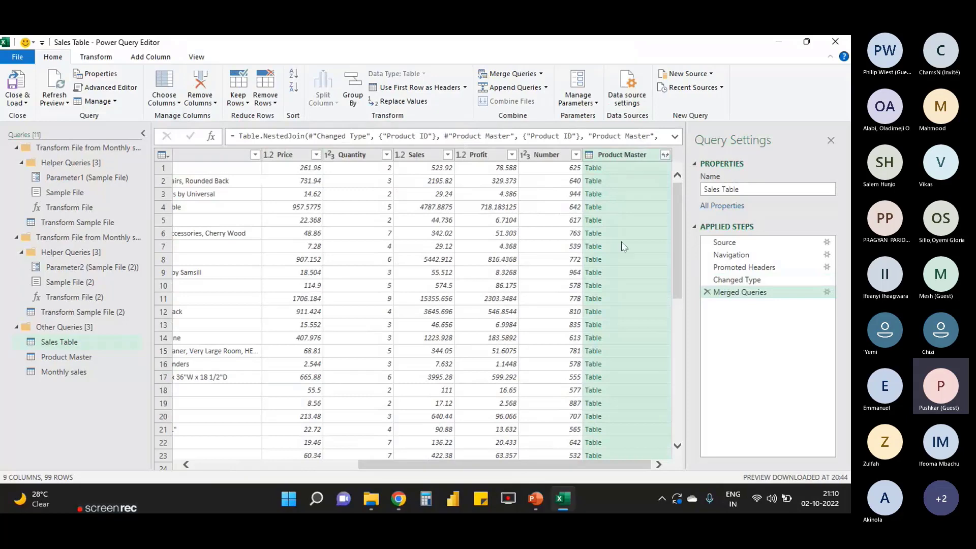
Expand the merged Product Master column to only Category and Sub-Category, using the original column name as prefix
click(665, 155)
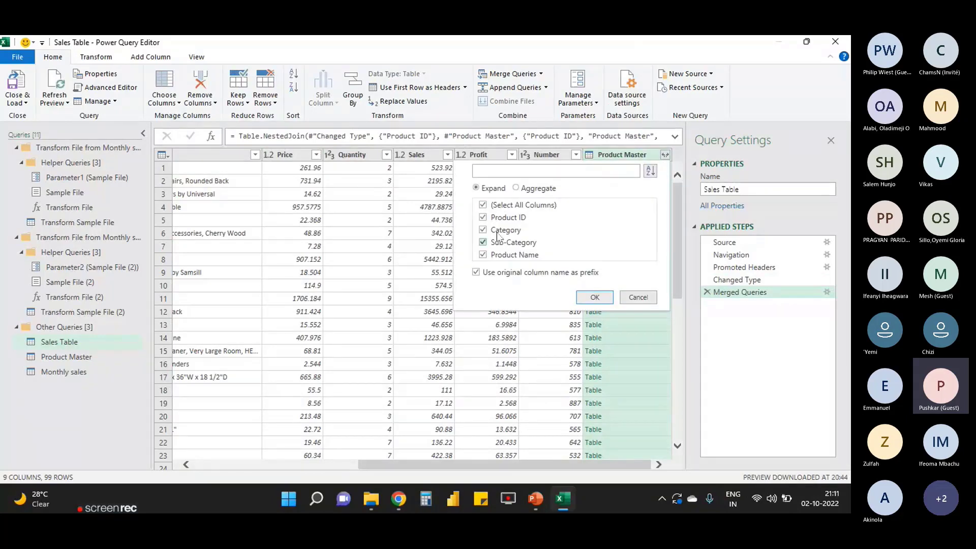
click(485, 206)
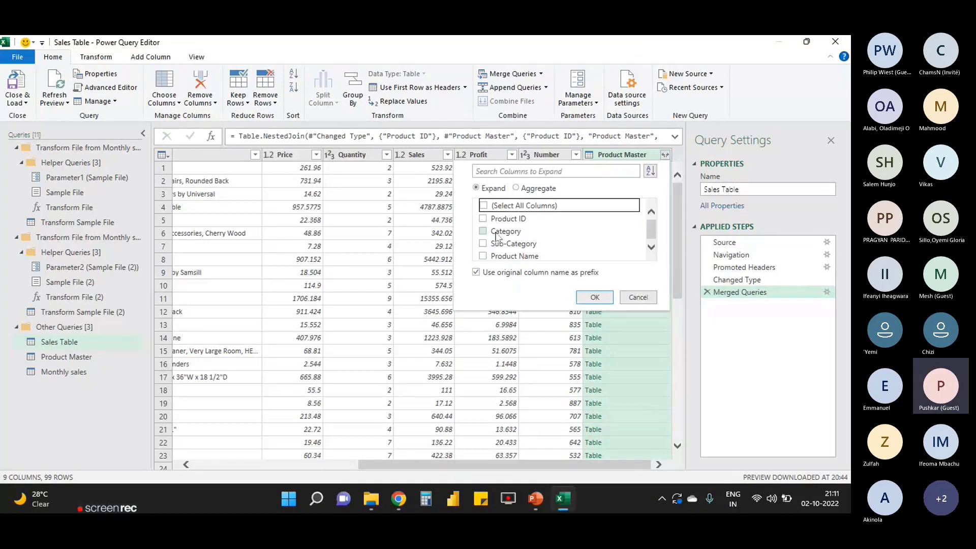
click(485, 233)
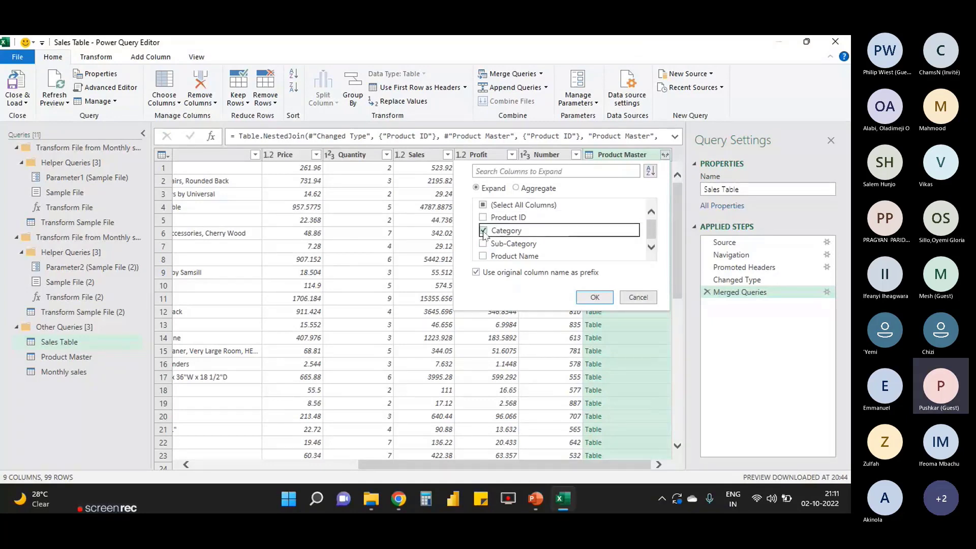
click(483, 244)
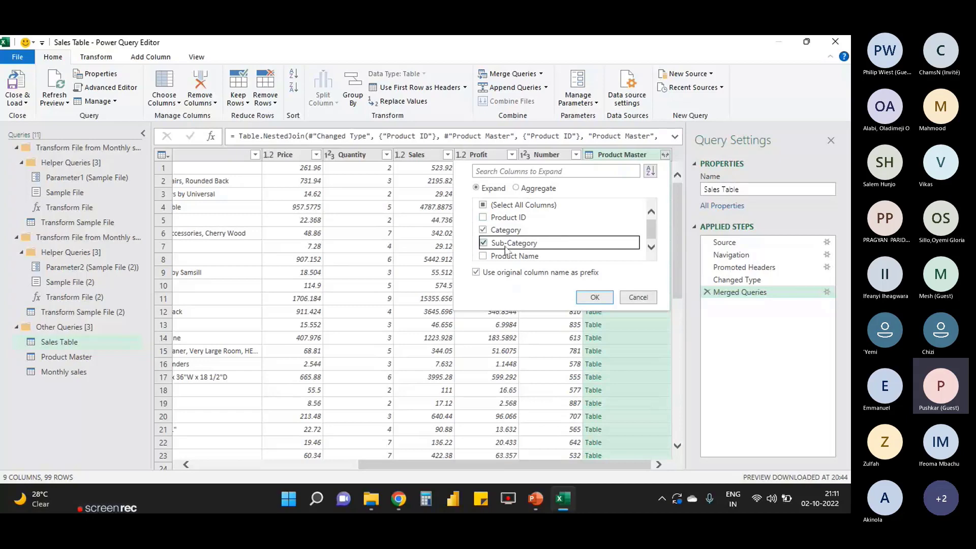
click(595, 298)
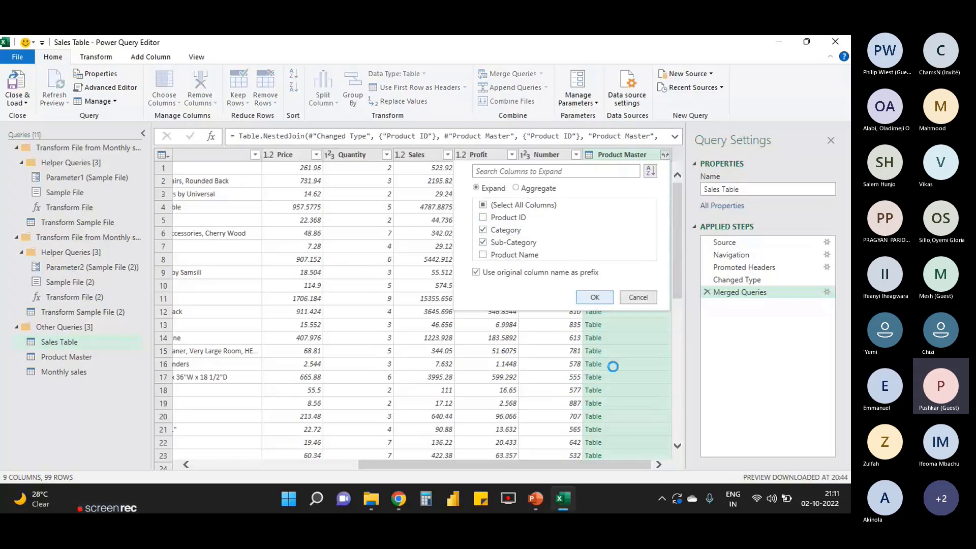
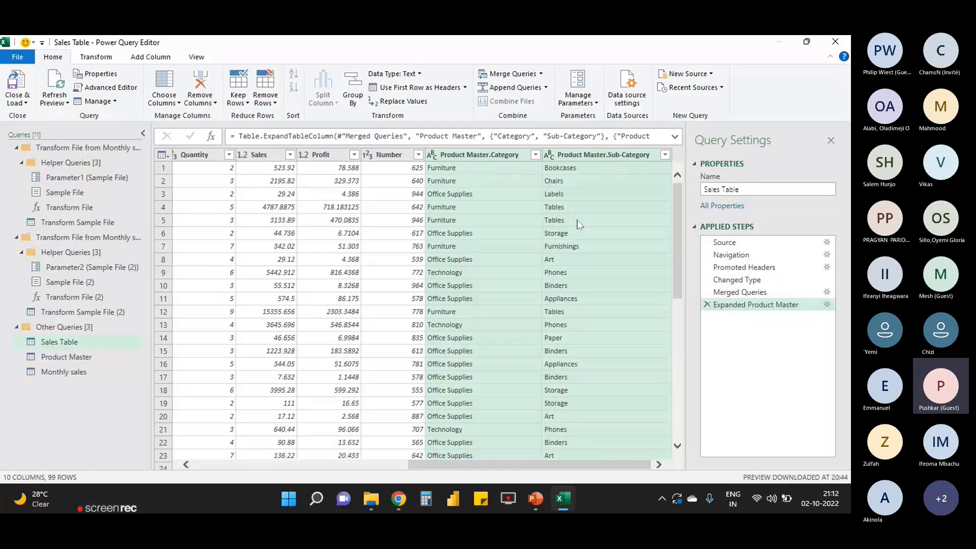
Review the merged Sales Table columns and inspect the Append dialog's options without appending a table
click(318, 465)
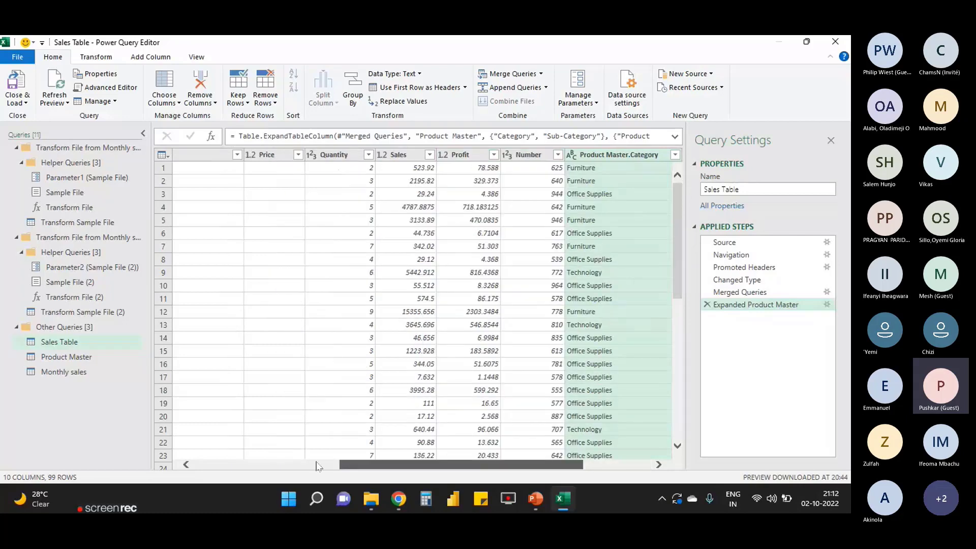
click(318, 465)
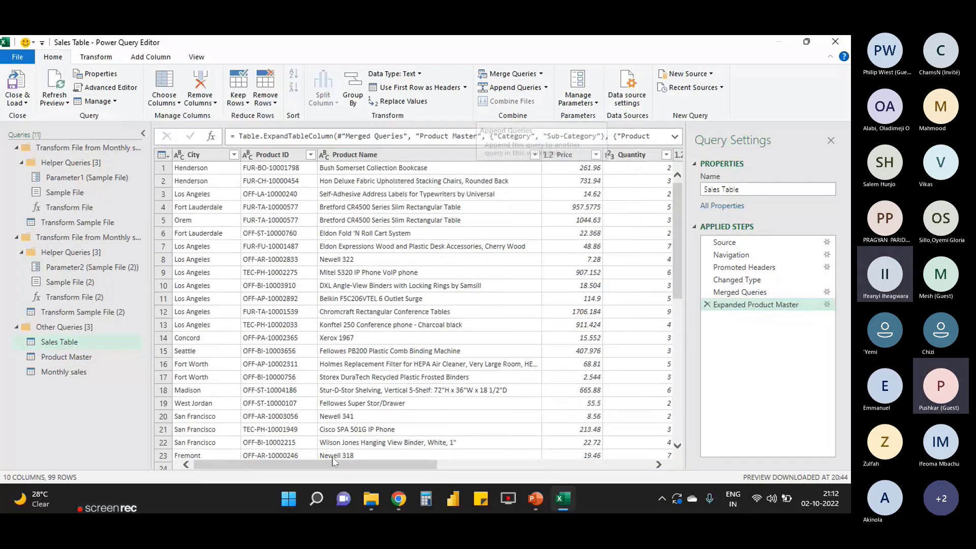
click(398, 498)
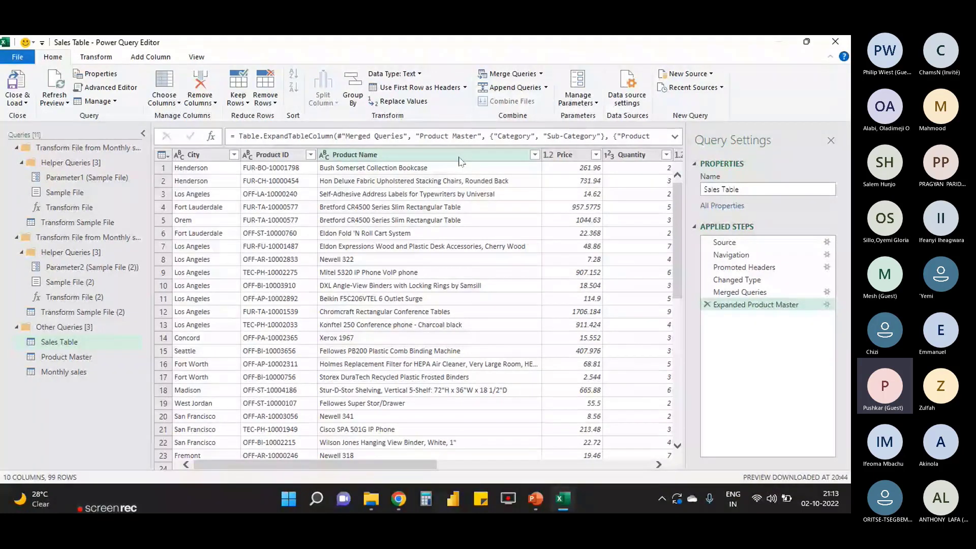
click(503, 91)
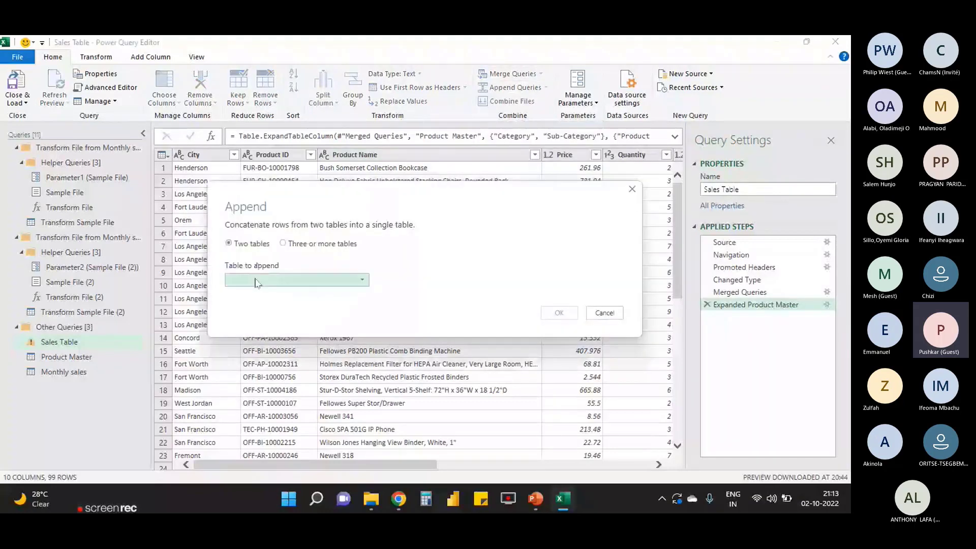
click(606, 314)
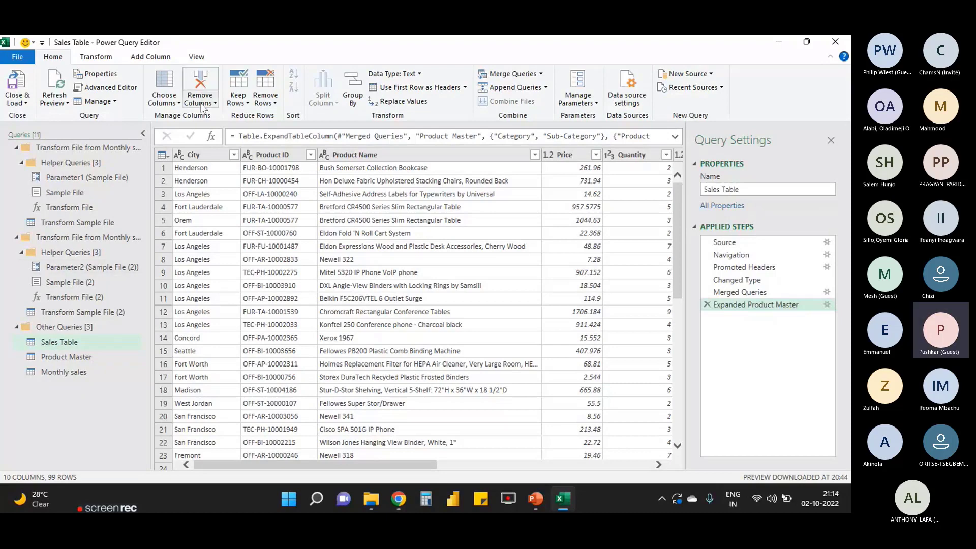
Import the Monthly data sheet from the Excel workbook Monthly sales data region wise as a new query
click(94, 57)
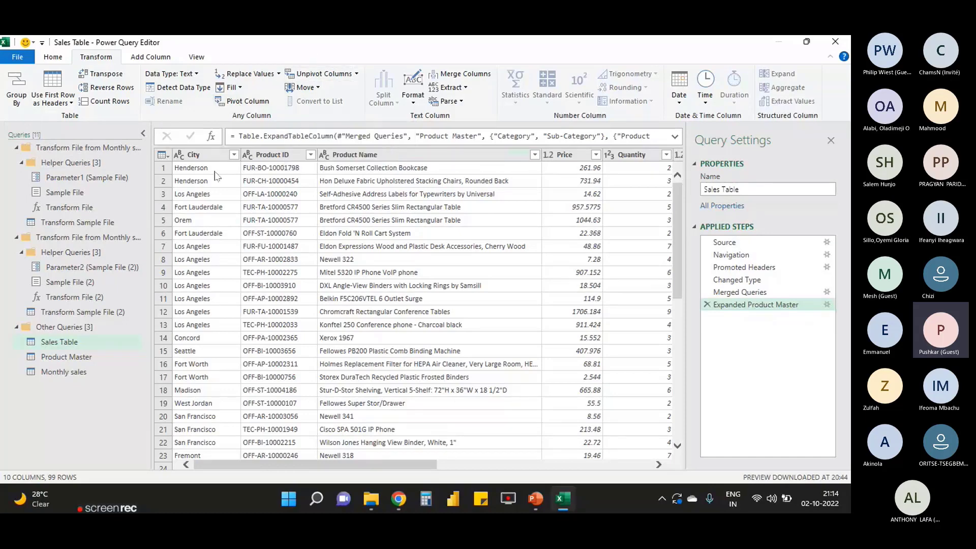
click(53, 57)
click(688, 74)
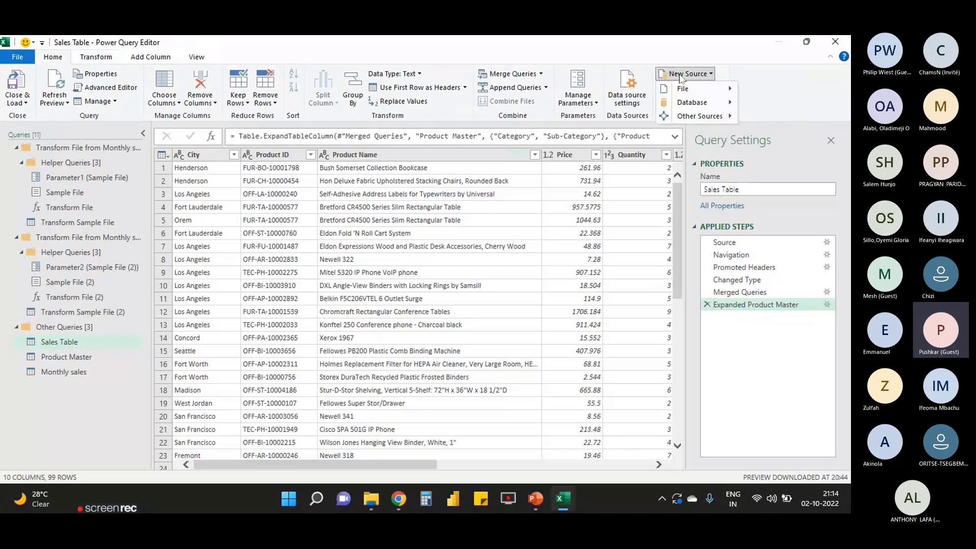
mouse_move(695, 91)
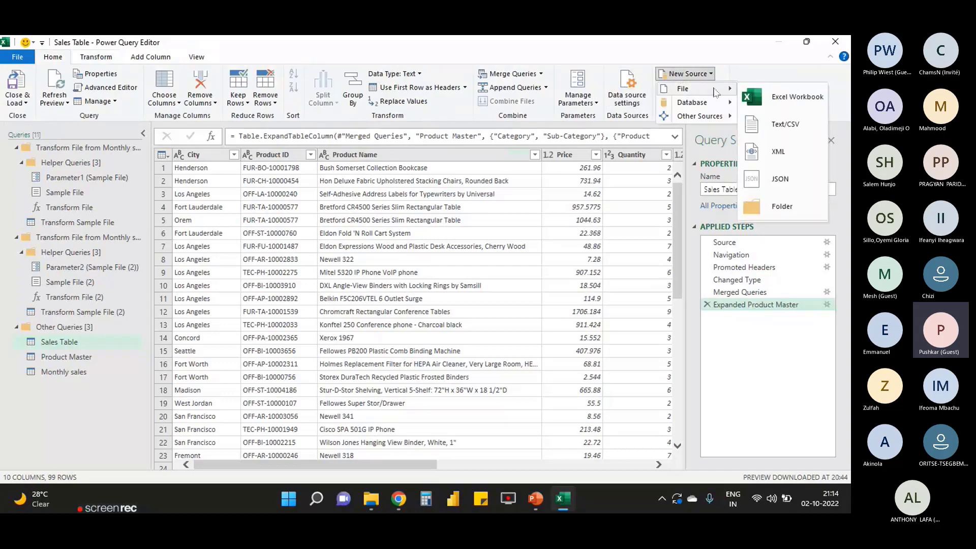
click(757, 96)
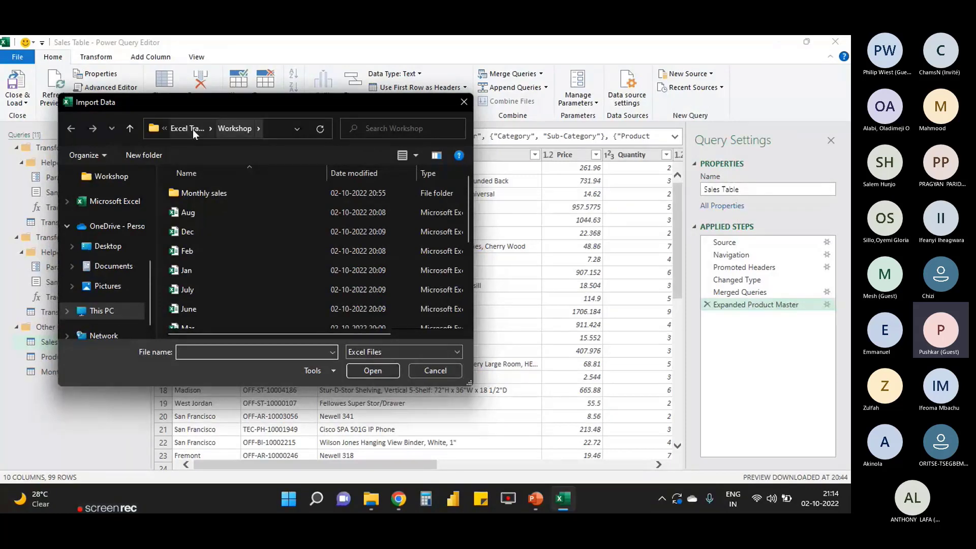
scroll(250, 254, down, 3)
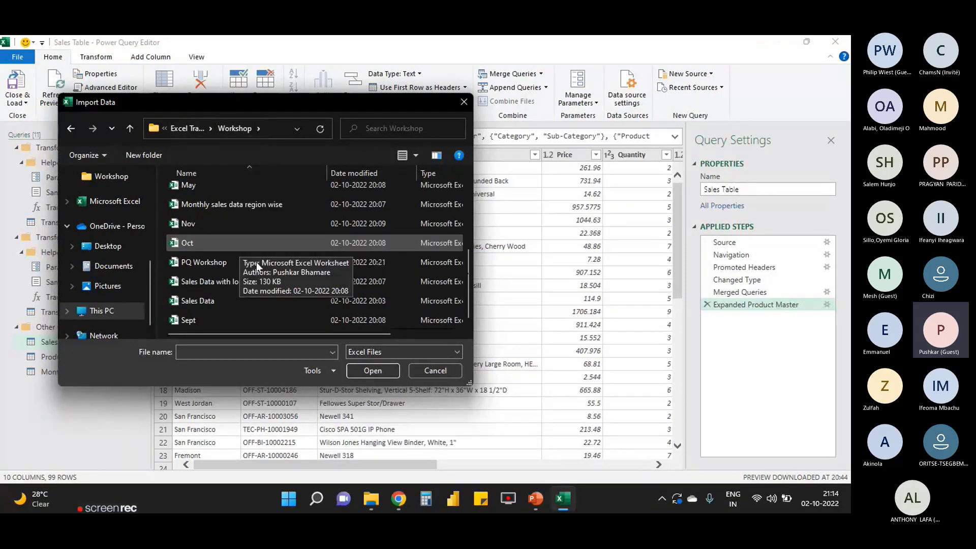
click(255, 204)
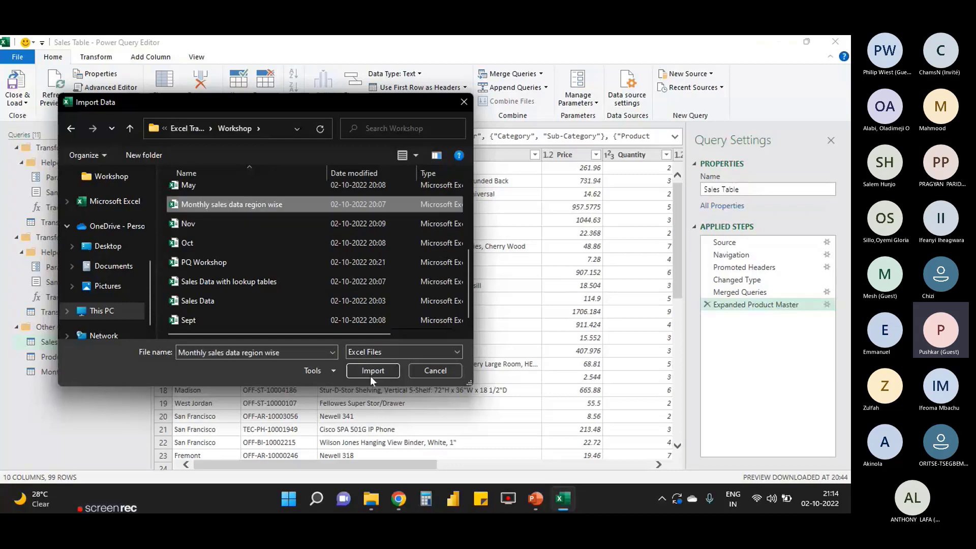
click(371, 377)
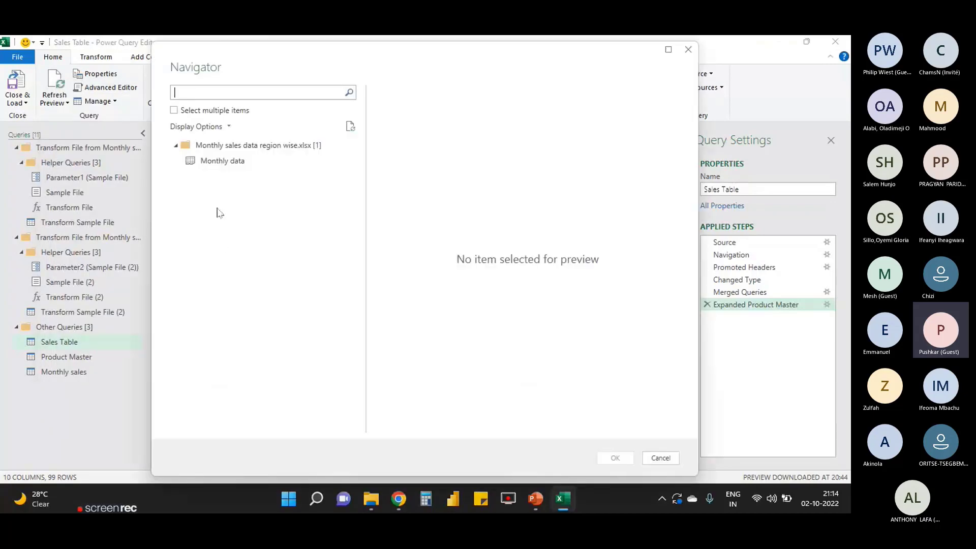
click(223, 161)
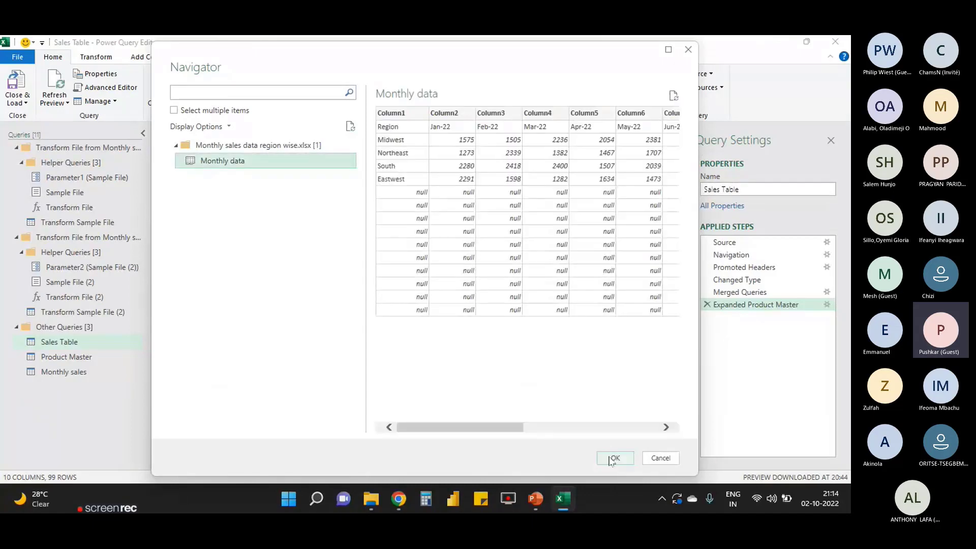
click(613, 459)
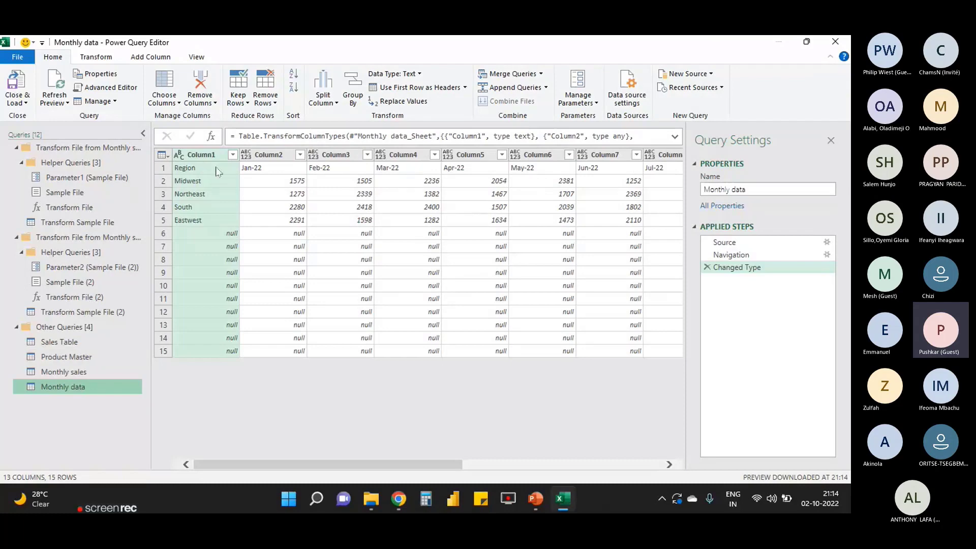
Remove the blank rows from the Monthly data query and use its first row as headers
click(214, 159)
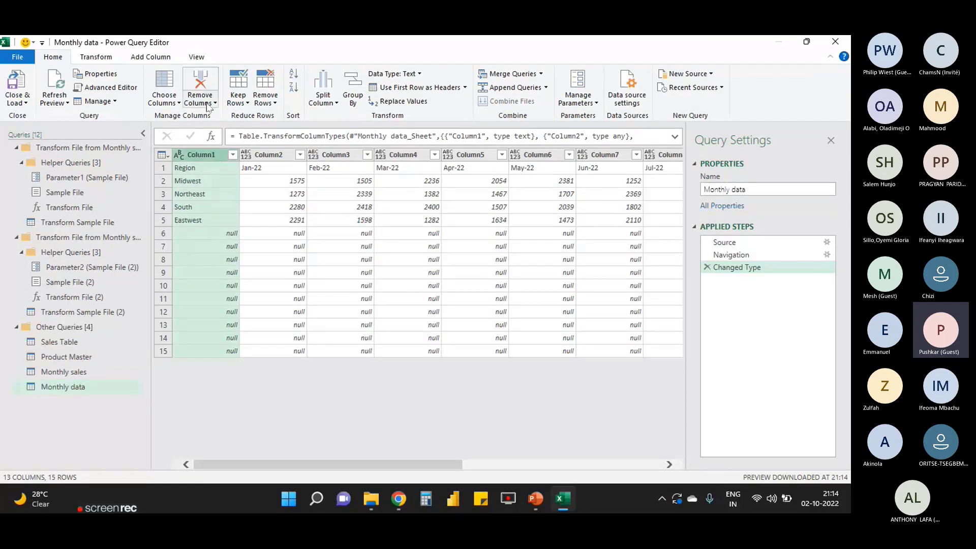
click(265, 98)
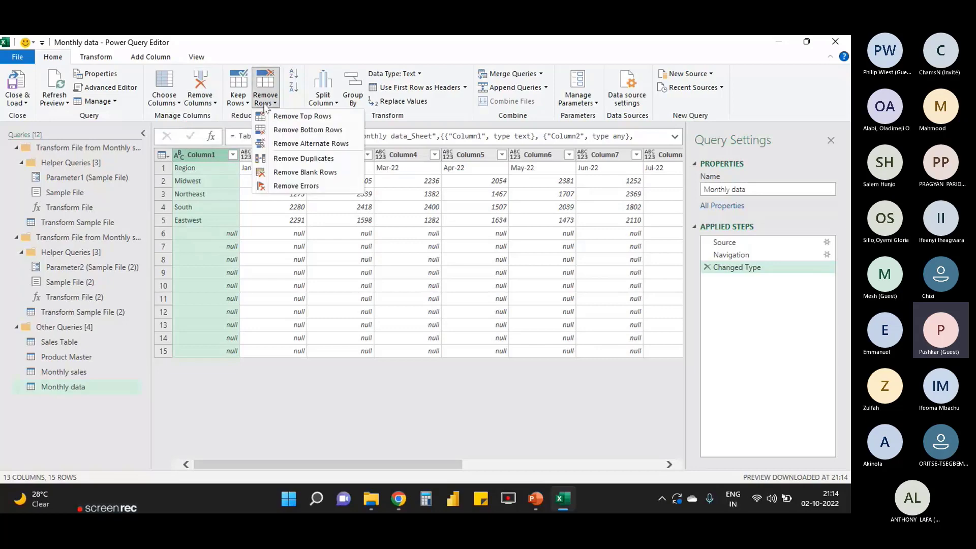
click(306, 172)
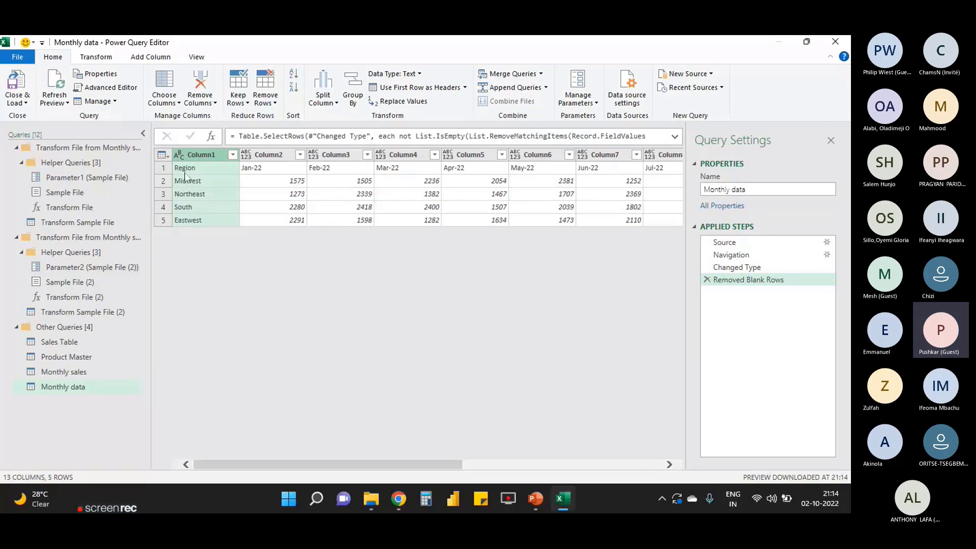
click(185, 173)
click(341, 170)
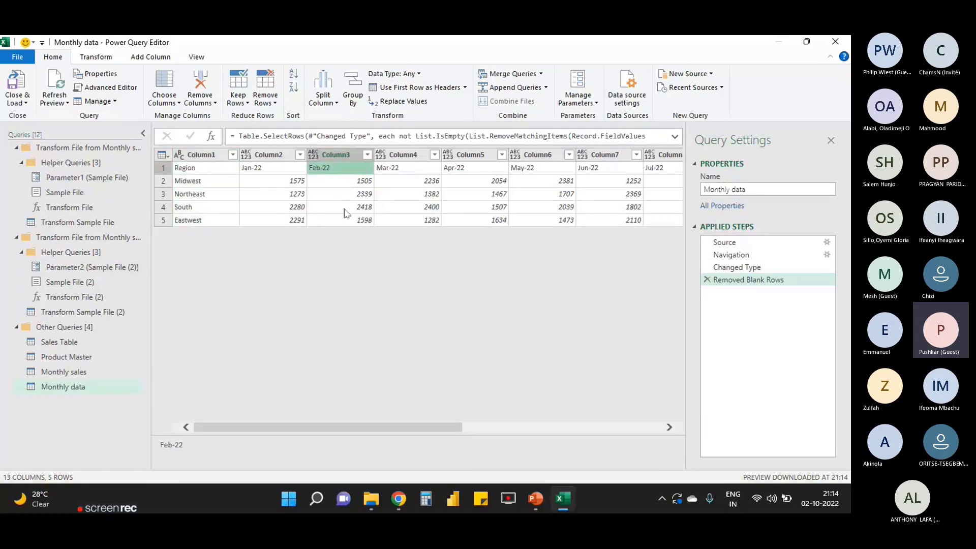
click(400, 88)
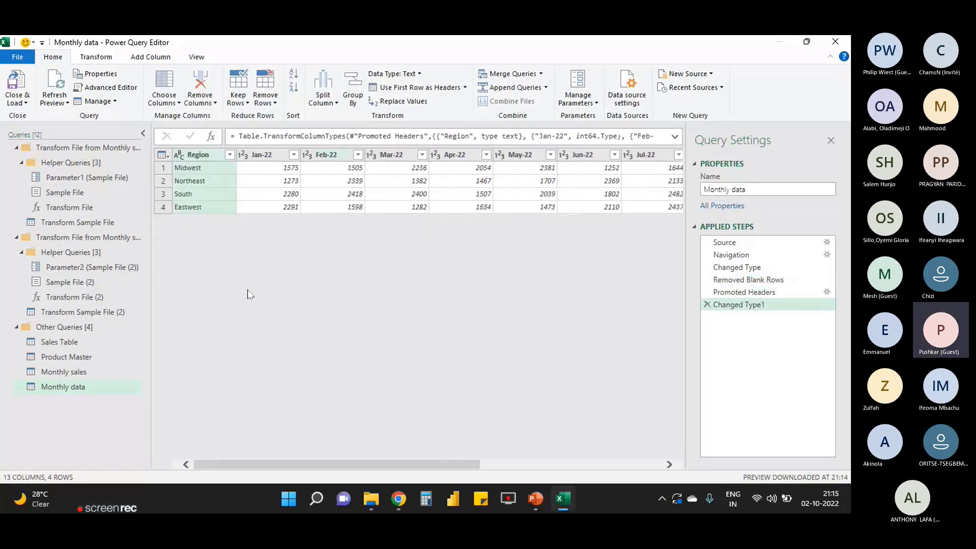
Unpivot only the selected month columns, Jan-22 through Dec-22, in Monthly data and check the resulting rows
click(261, 156)
key(Right)
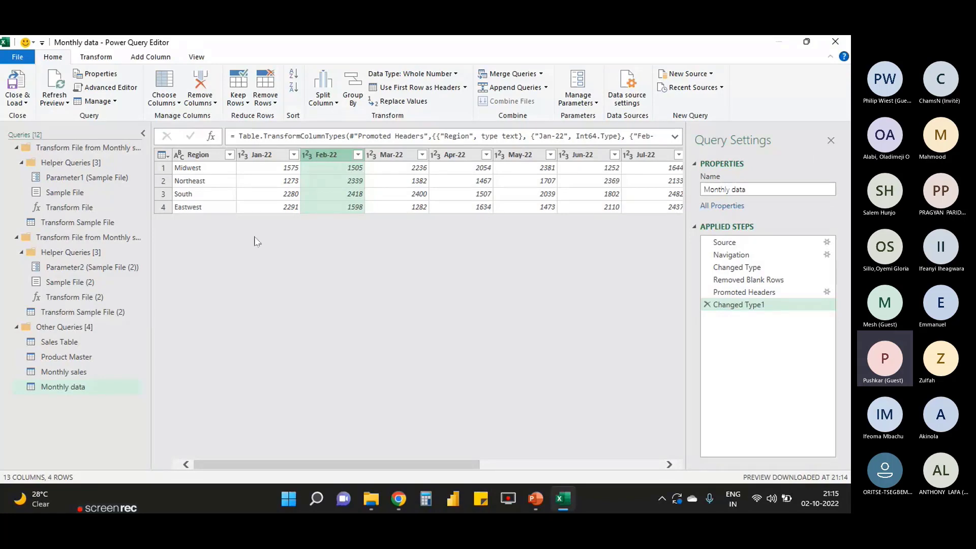
click(108, 57)
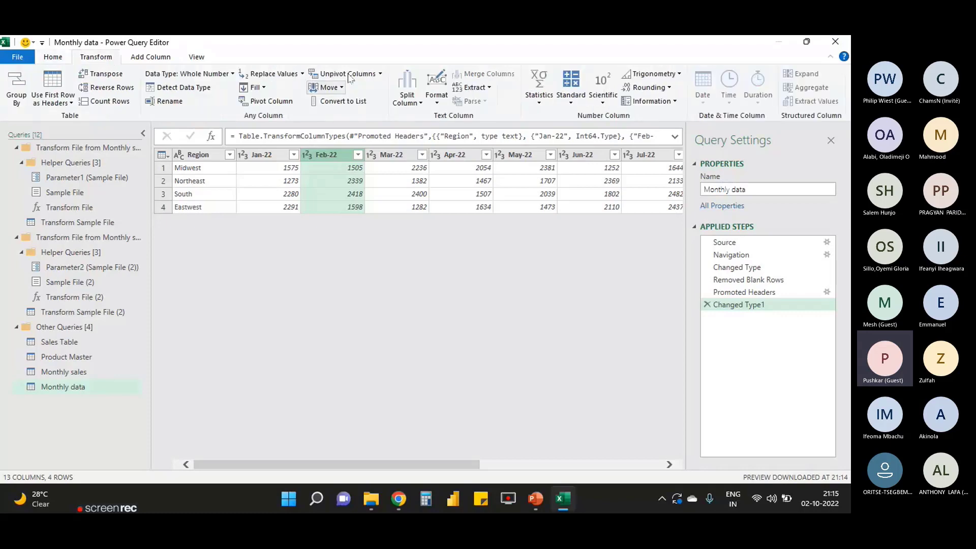
click(255, 158)
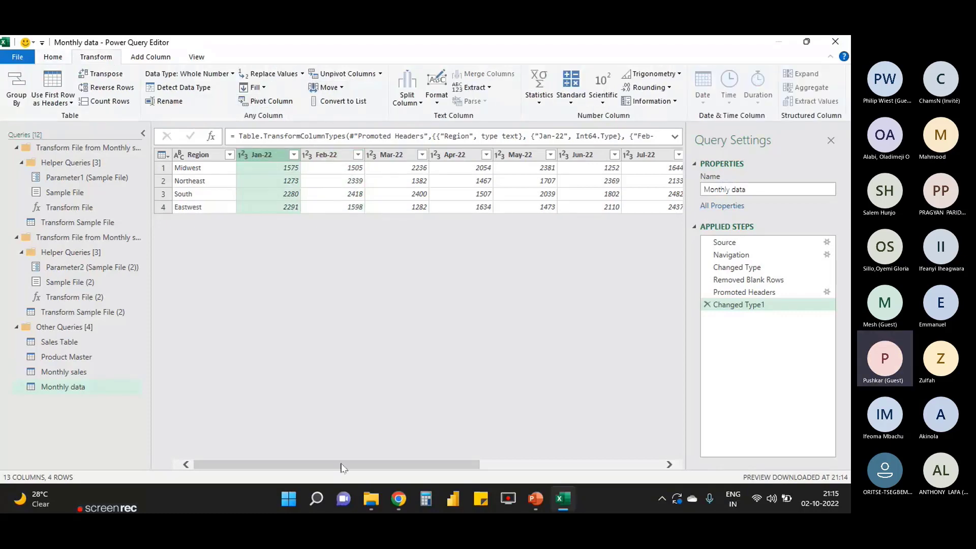
drag(344, 467, 531, 467)
shift+click(644, 156)
drag(382, 467, 168, 474)
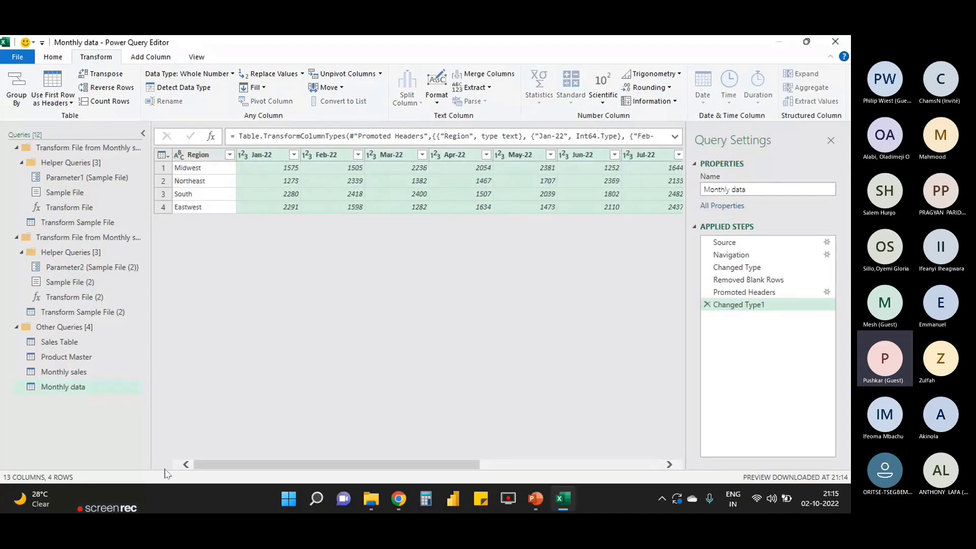
click(381, 75)
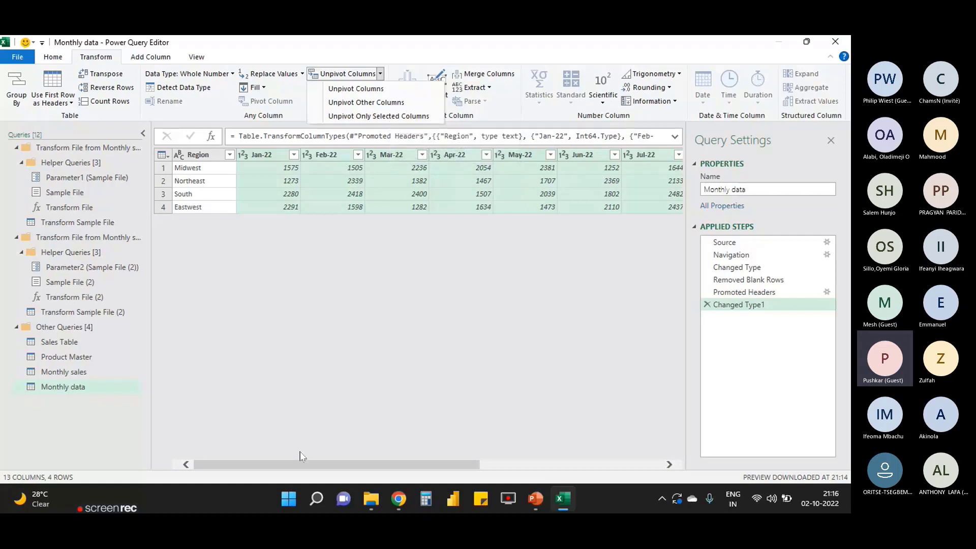
click(377, 116)
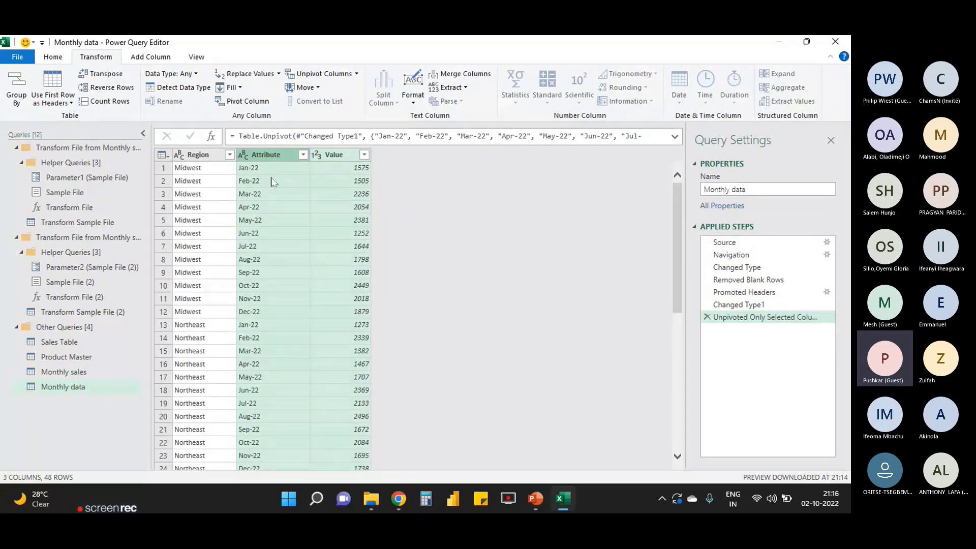
click(267, 209)
click(274, 377)
scroll(263, 241, down, 5)
scroll(269, 274, down, 4)
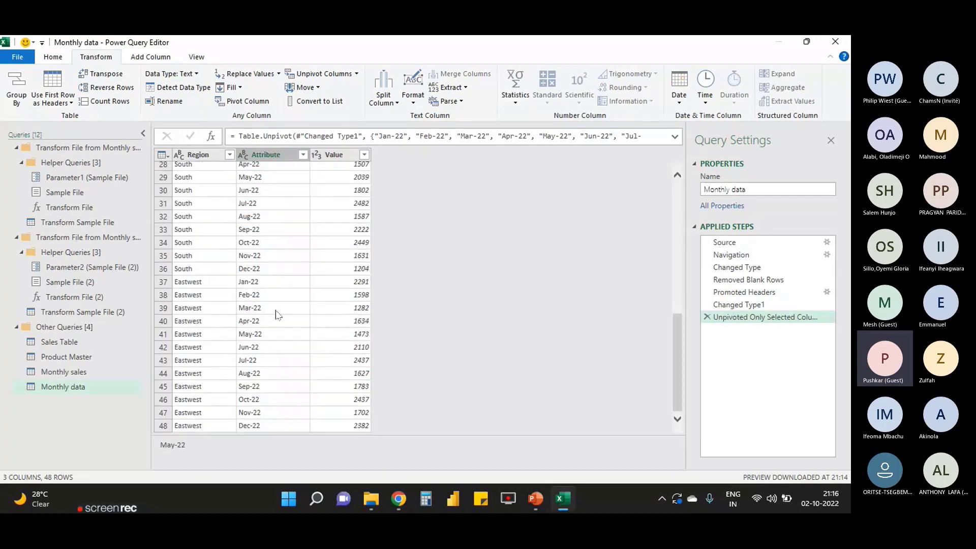
scroll(278, 315, up, 9)
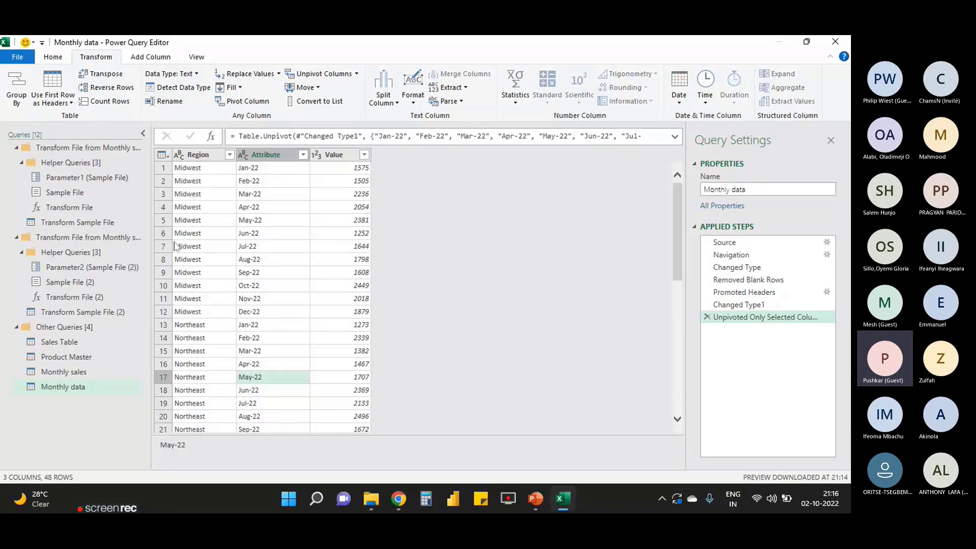
Pivot the Region column of Monthly data with Value as the values column, and check the region columns
click(201, 155)
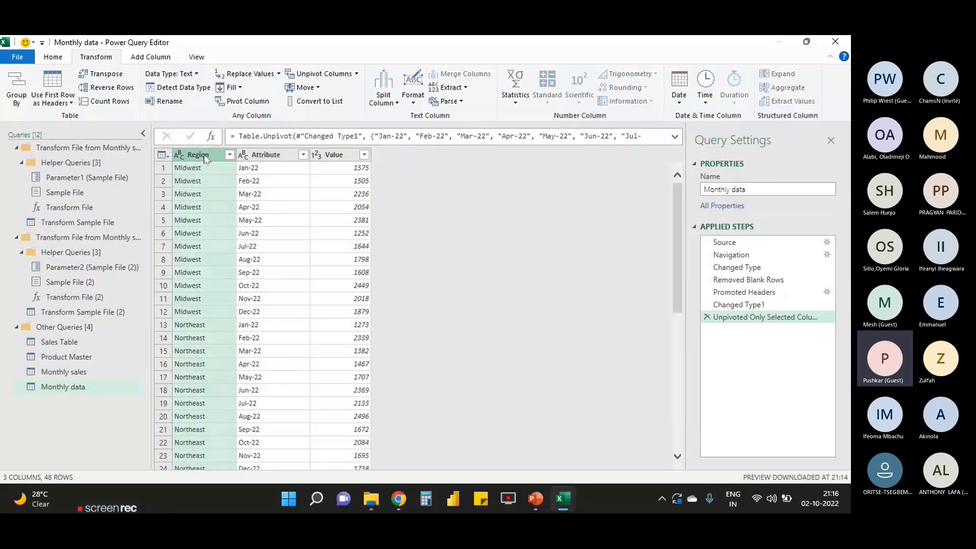
click(244, 104)
drag(367, 216, 457, 196)
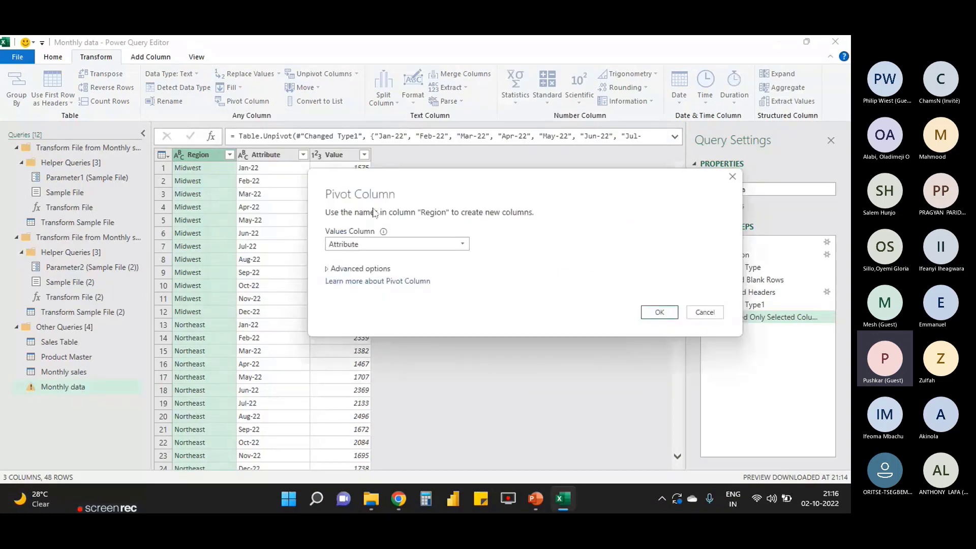
drag(375, 213, 443, 256)
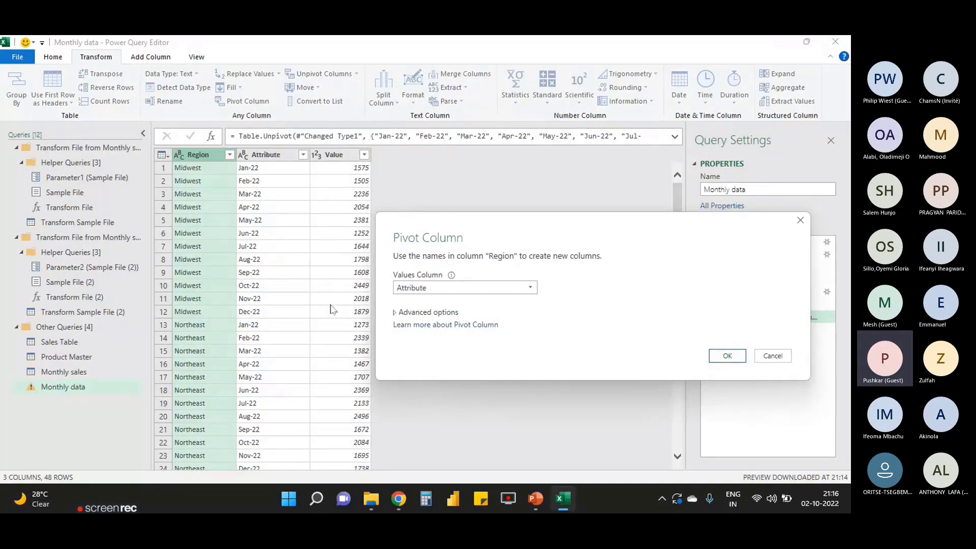
drag(435, 306, 443, 252)
click(473, 234)
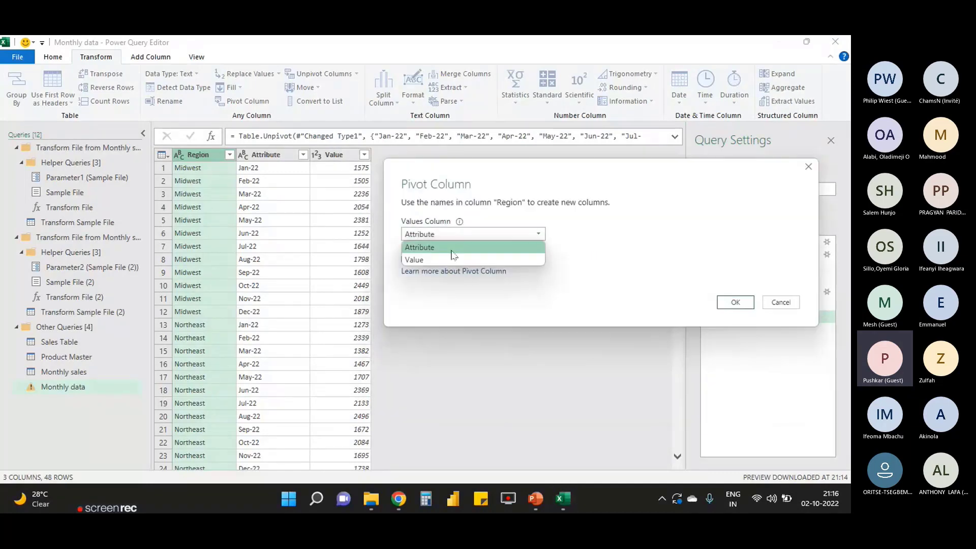
click(450, 259)
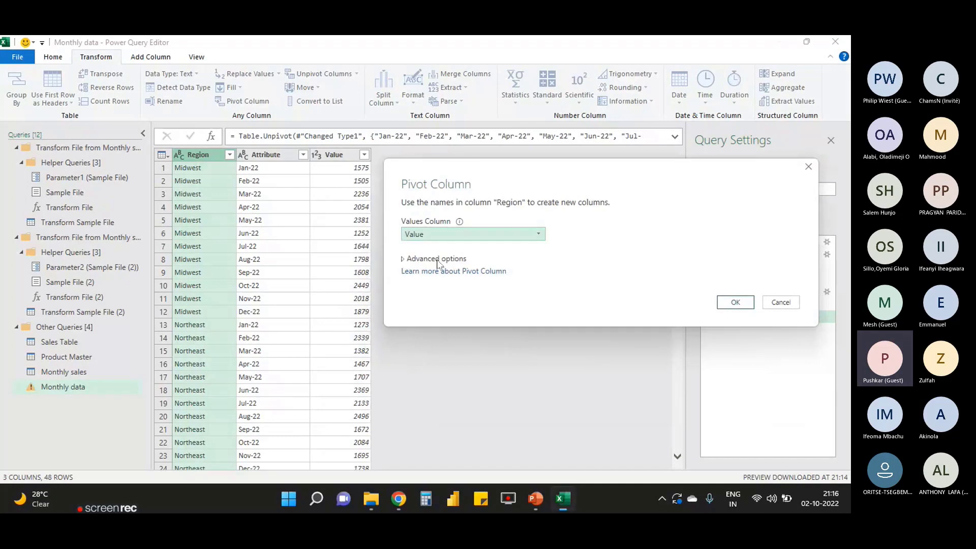
click(733, 304)
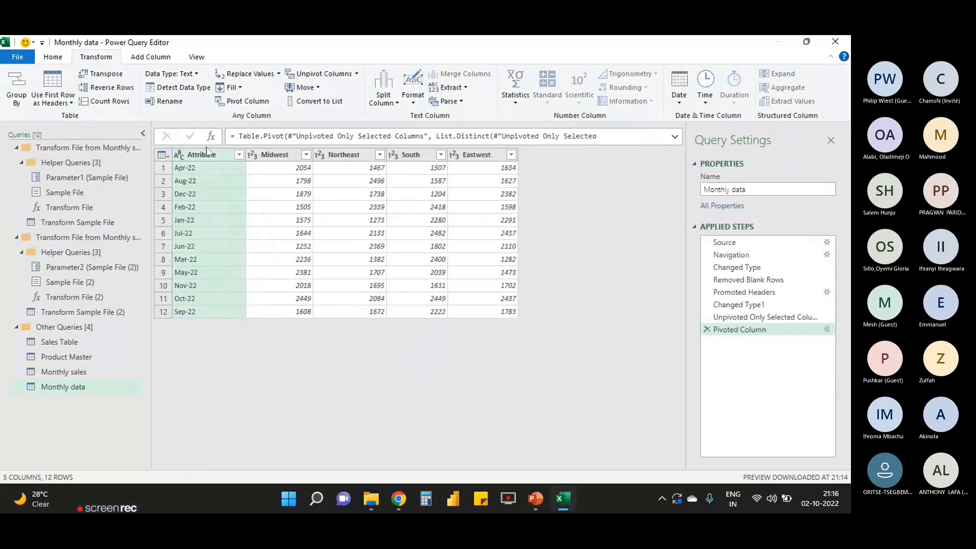
click(279, 154)
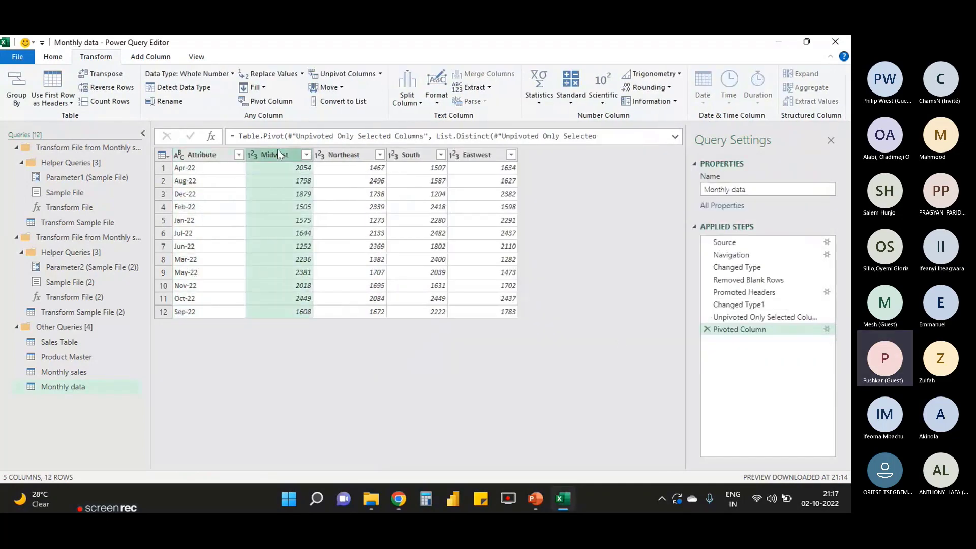
click(358, 155)
click(426, 157)
click(478, 153)
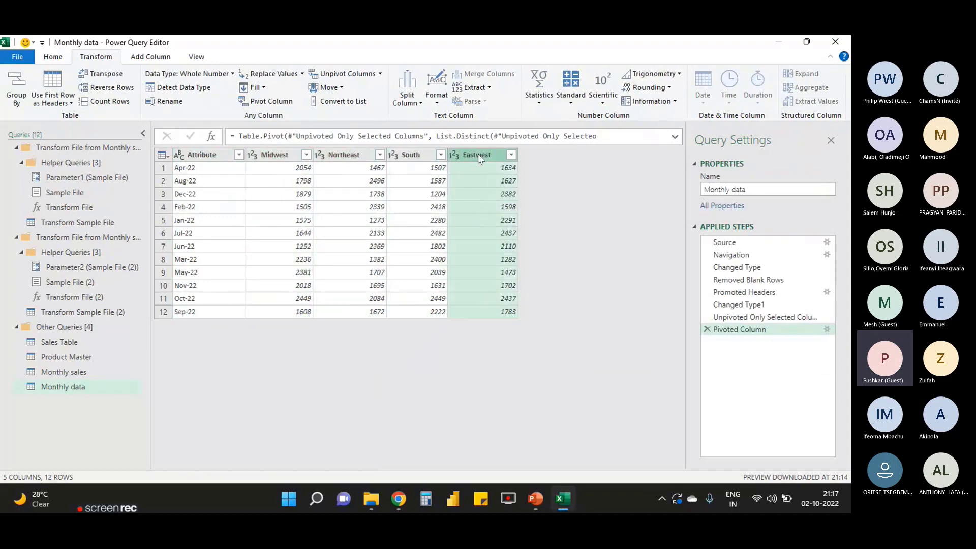
Examine the region columns and the month values in the Attribute column of the pivoted Monthly data query
click(258, 155)
click(351, 155)
click(422, 157)
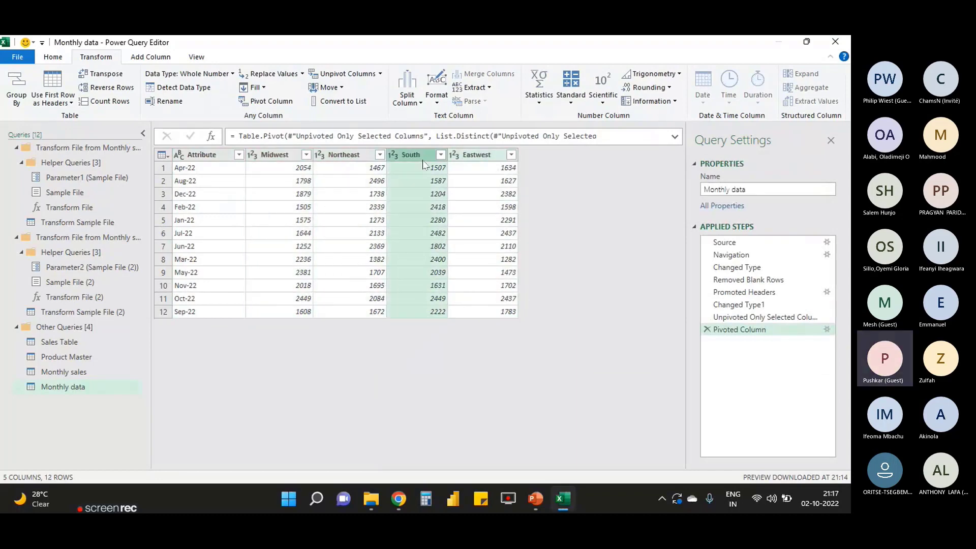
click(184, 207)
click(179, 288)
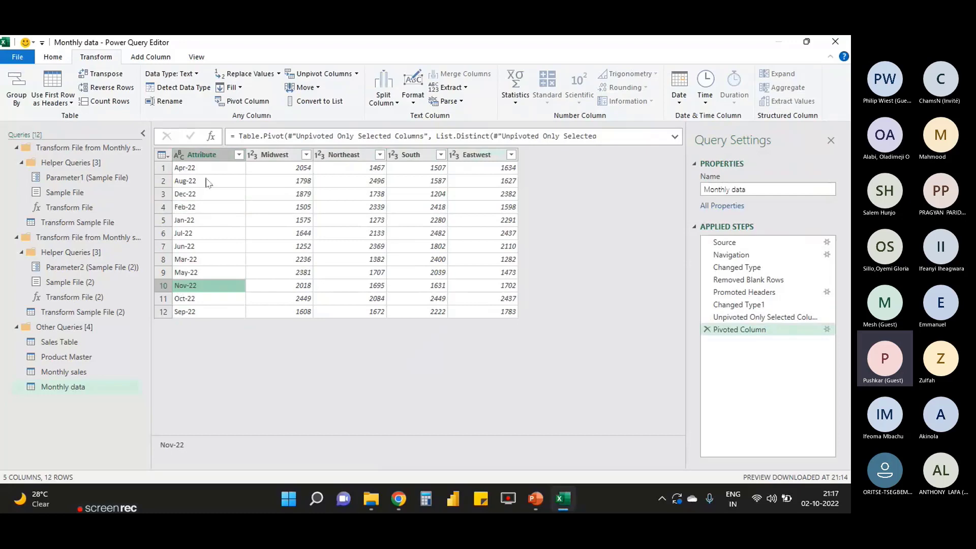
click(197, 247)
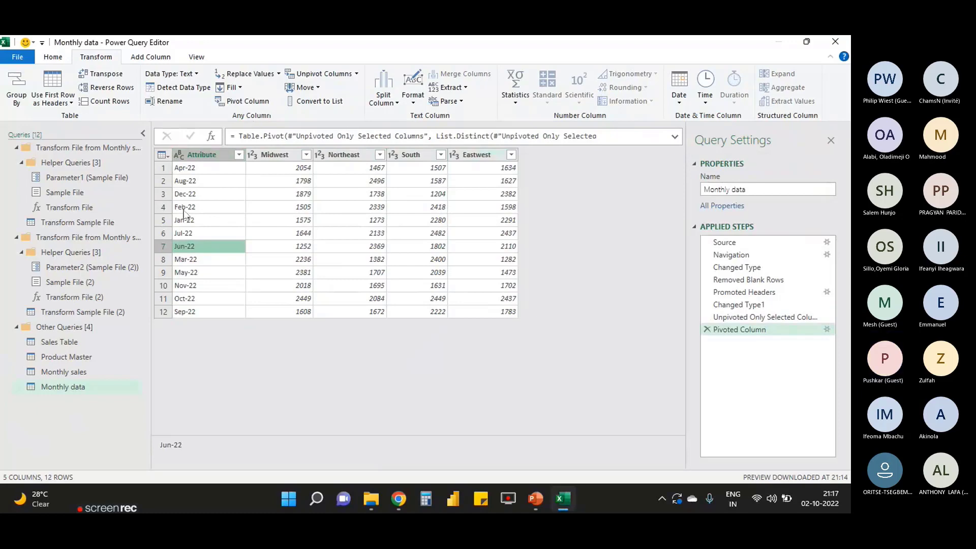
Try converting the City column of Sales Table to lowercase and delete the resulting applied step
click(90, 346)
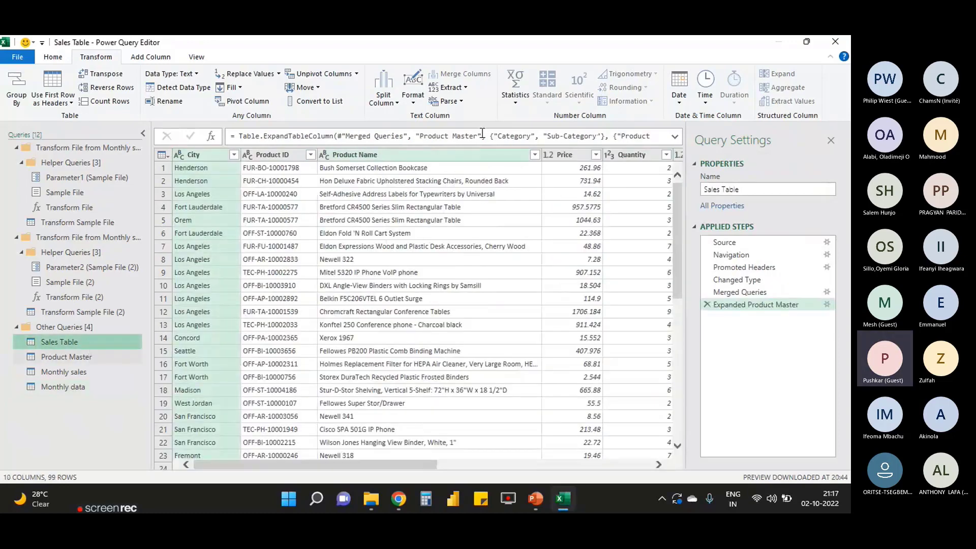
click(381, 104)
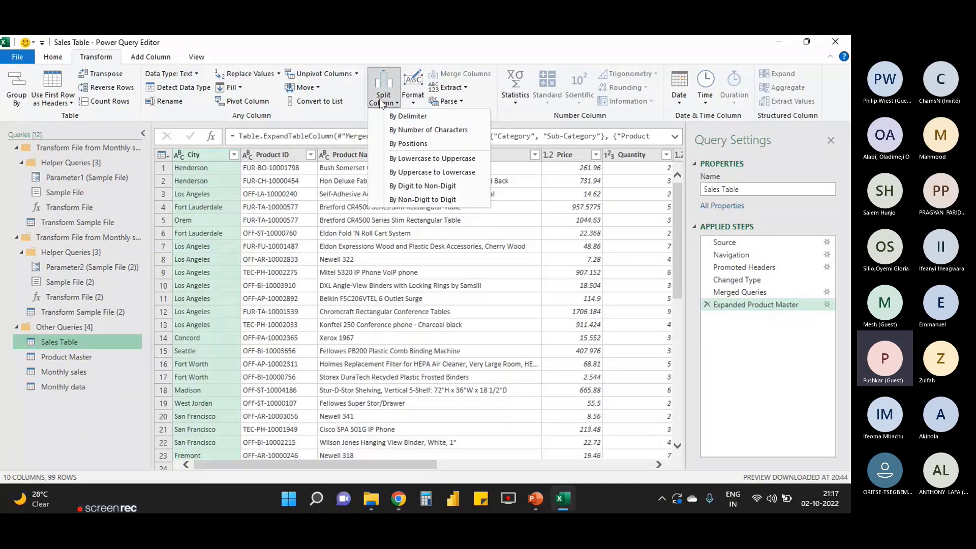
click(411, 103)
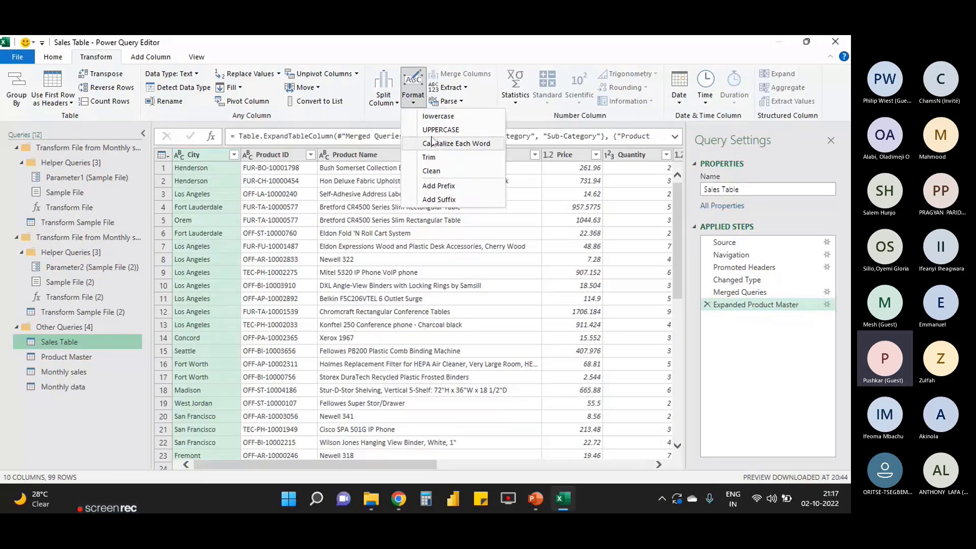
click(438, 117)
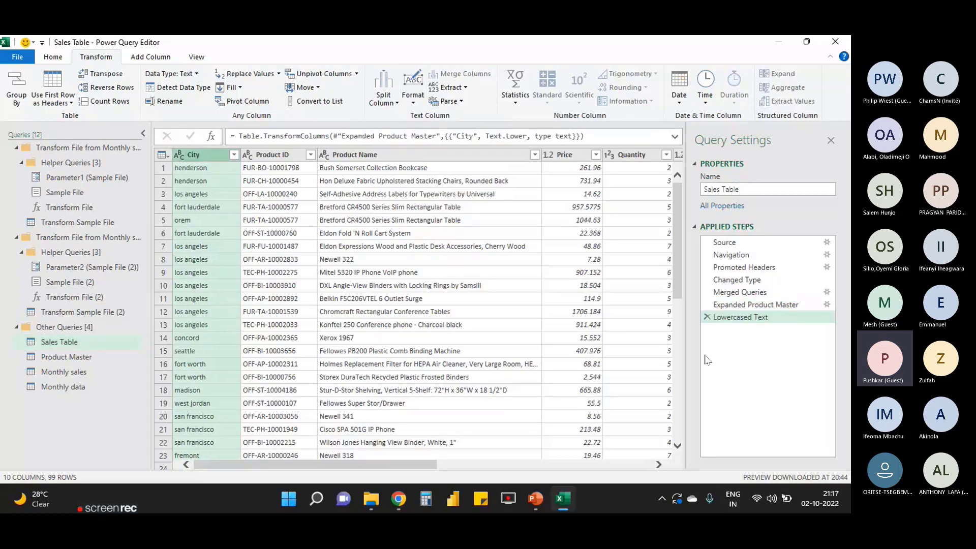
click(707, 317)
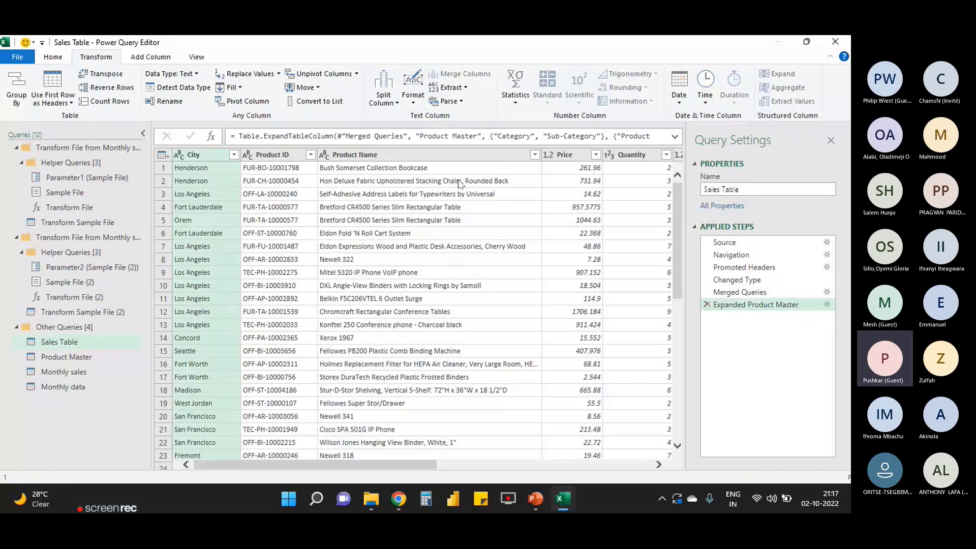
Try trimming leading and trailing spaces from the City column of Sales Table and delete the resulting applied step
click(413, 91)
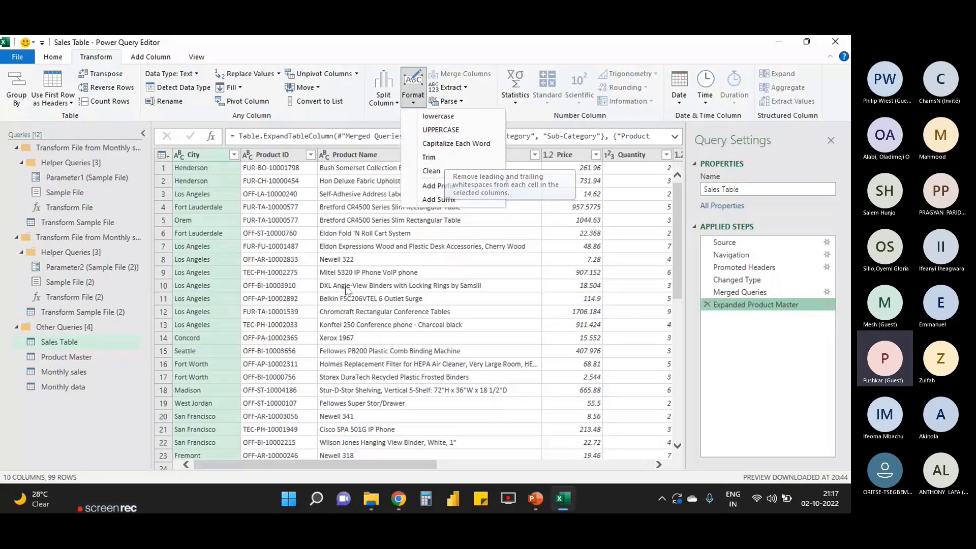
click(323, 227)
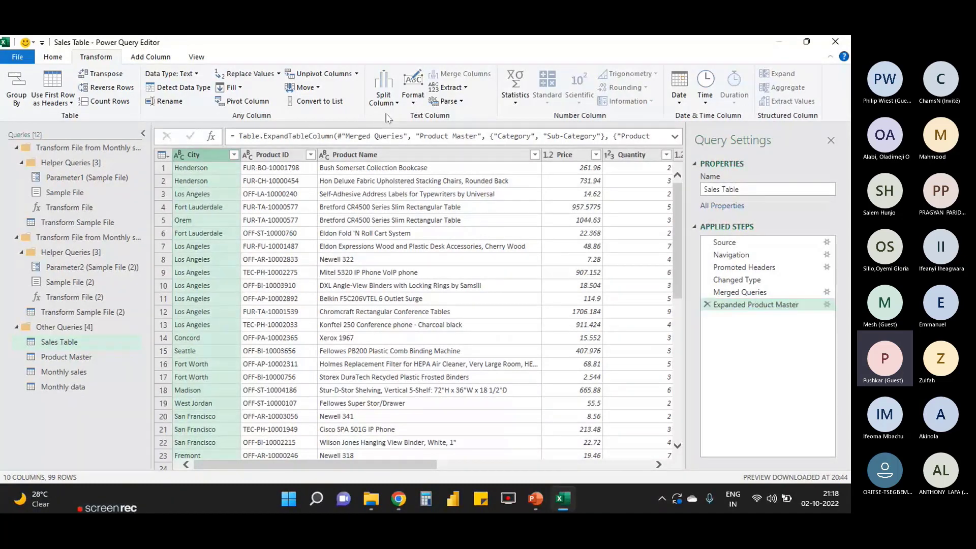
click(412, 97)
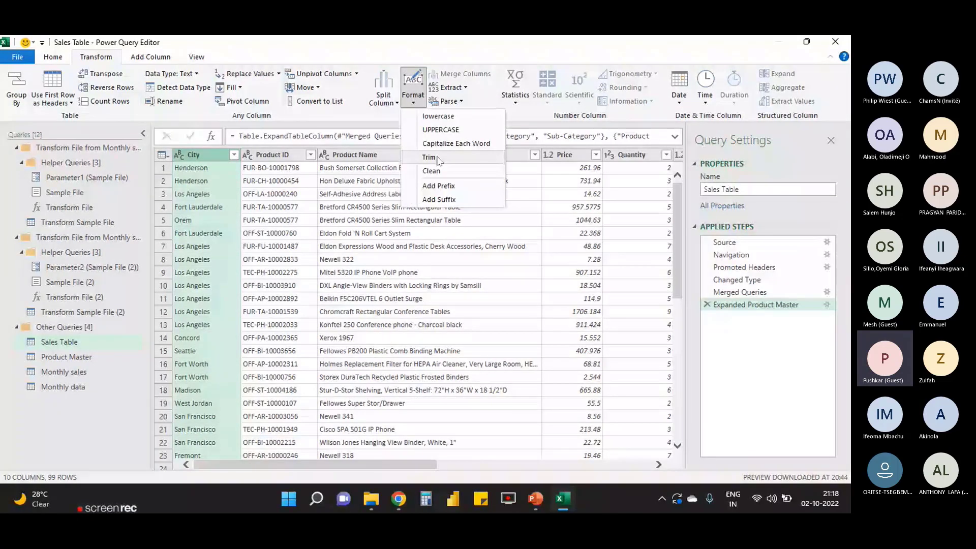
click(430, 157)
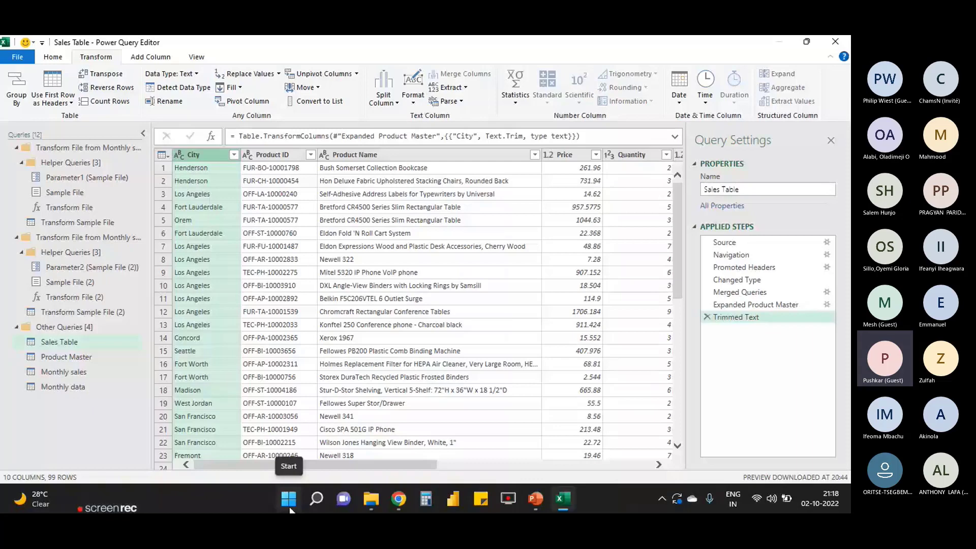
click(707, 317)
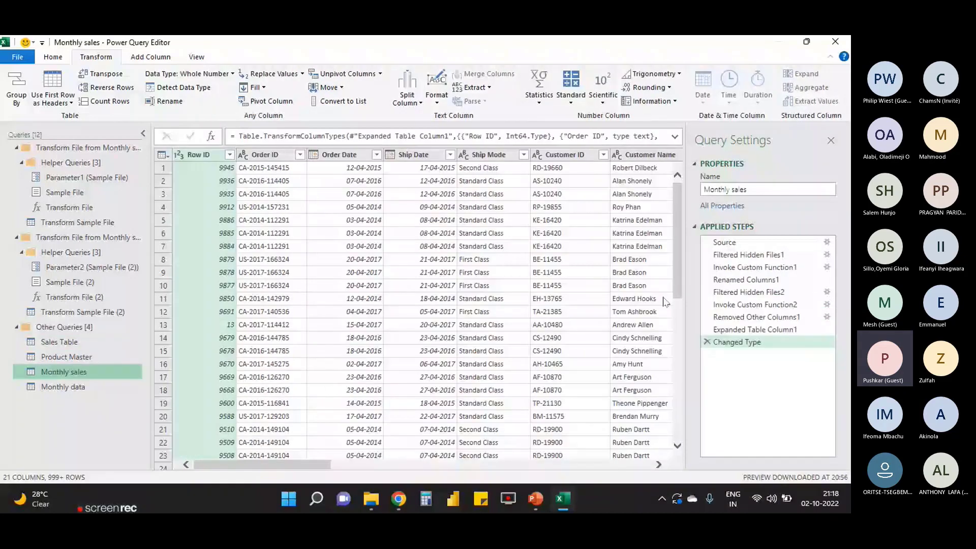
Transform the Order Date column of the Monthly sales query into its age
click(364, 388)
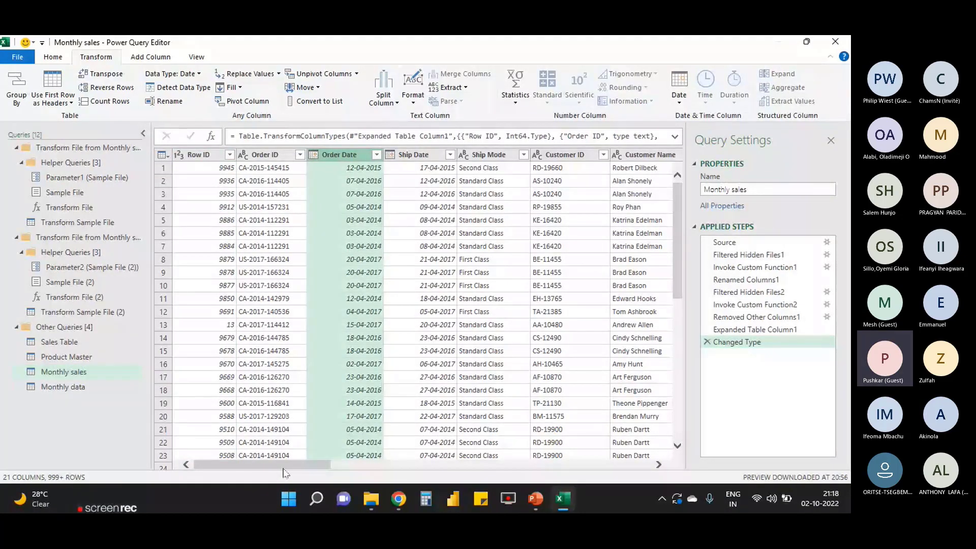
drag(283, 469, 293, 470)
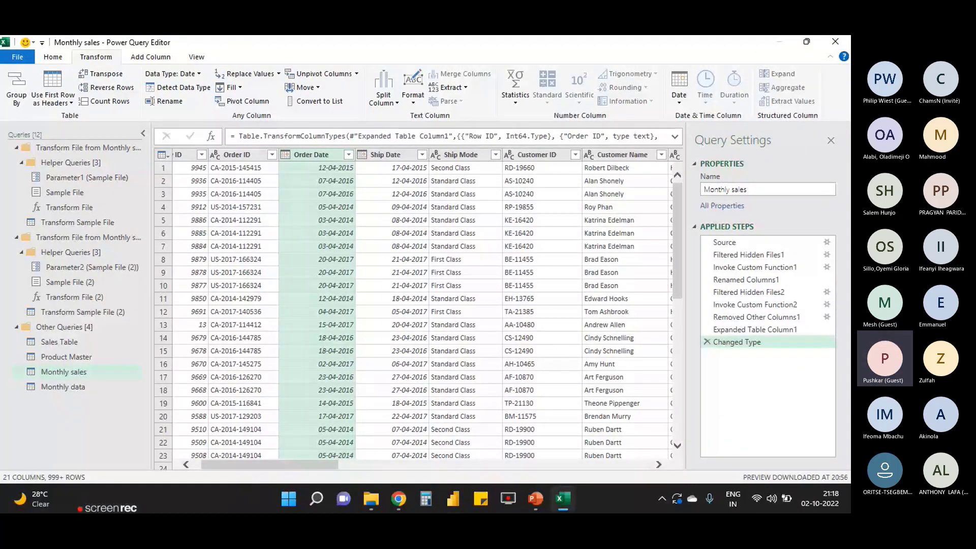
click(616, 155)
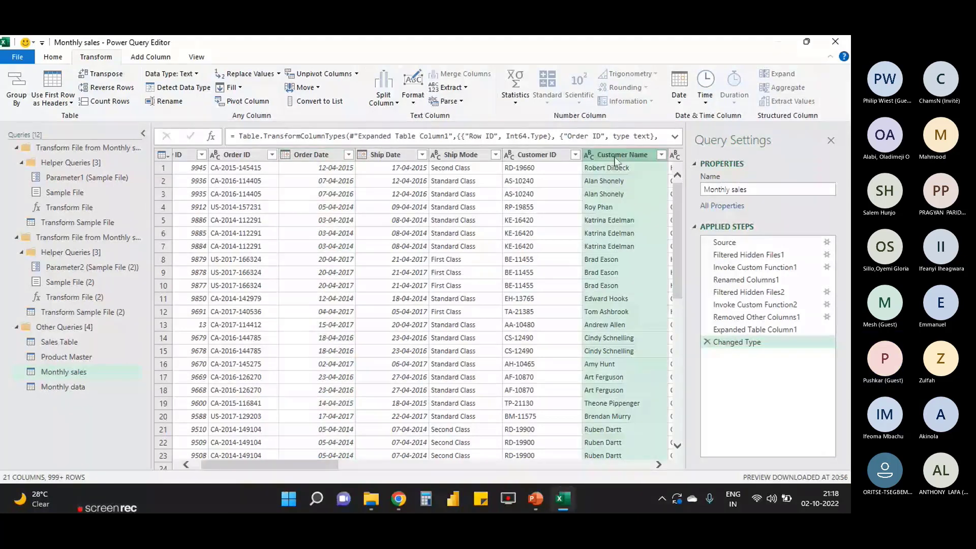
click(679, 105)
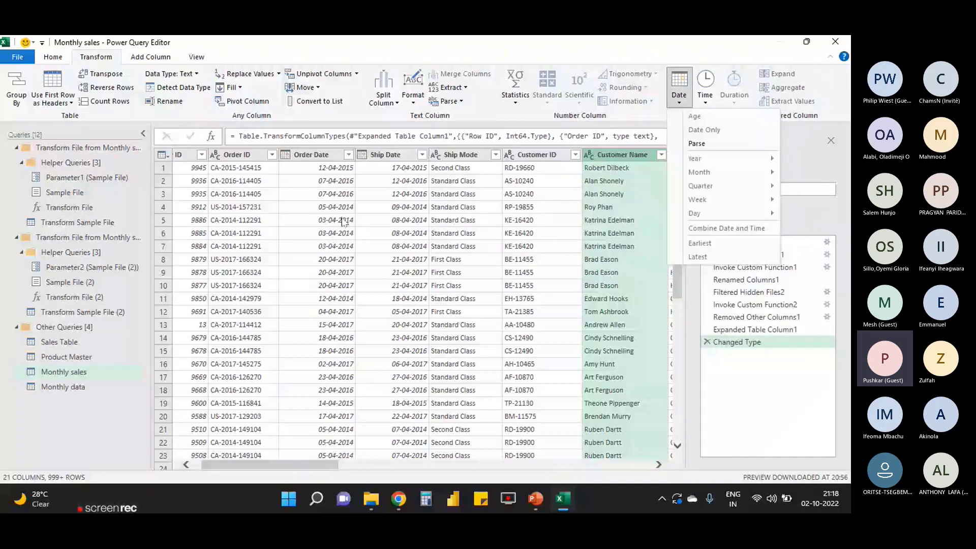
click(344, 222)
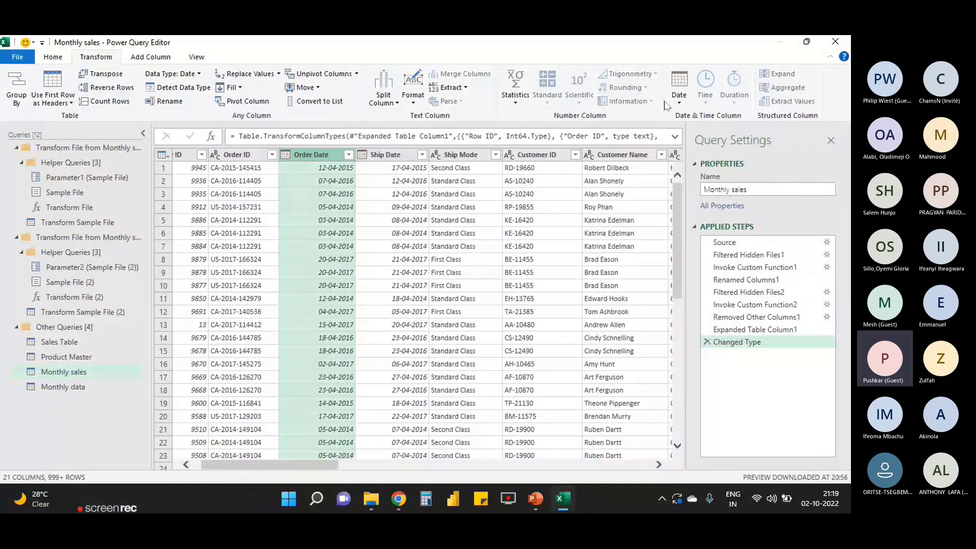
click(679, 99)
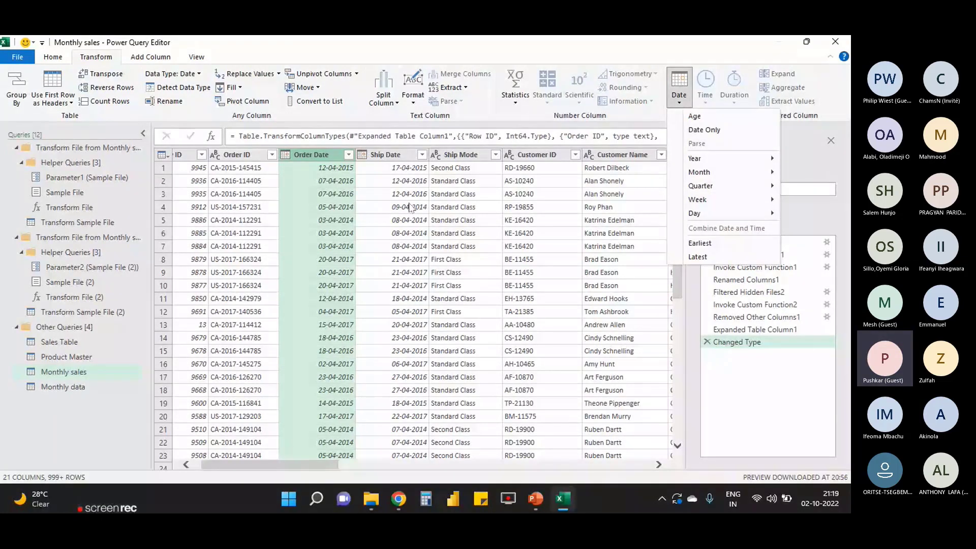
click(695, 117)
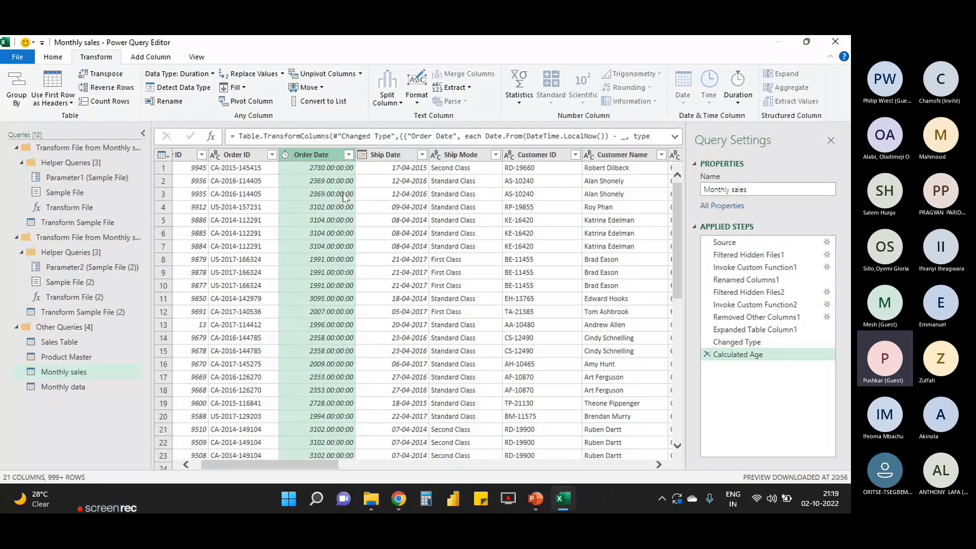
Try changing the transformed Order Date column to Whole Number and delete the age calculation from the applied steps
click(285, 154)
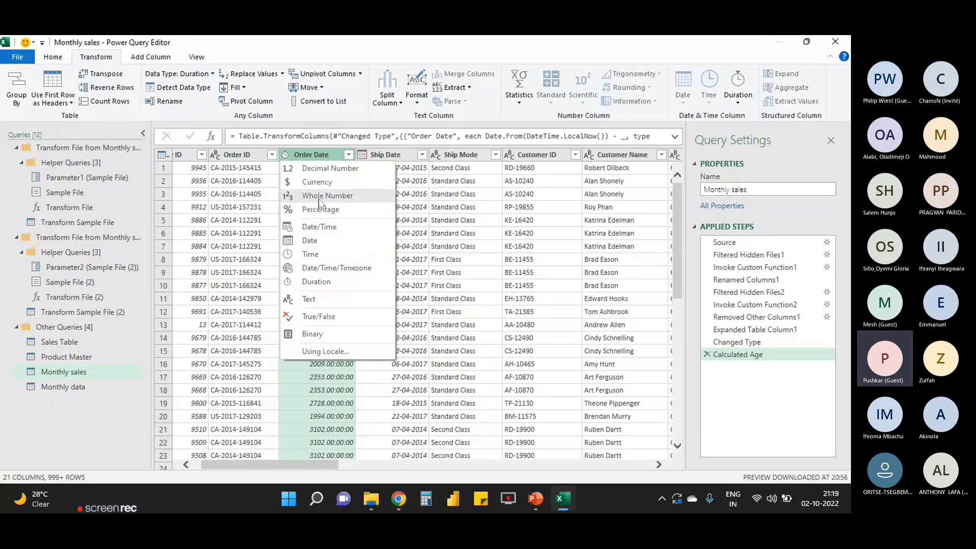
click(319, 199)
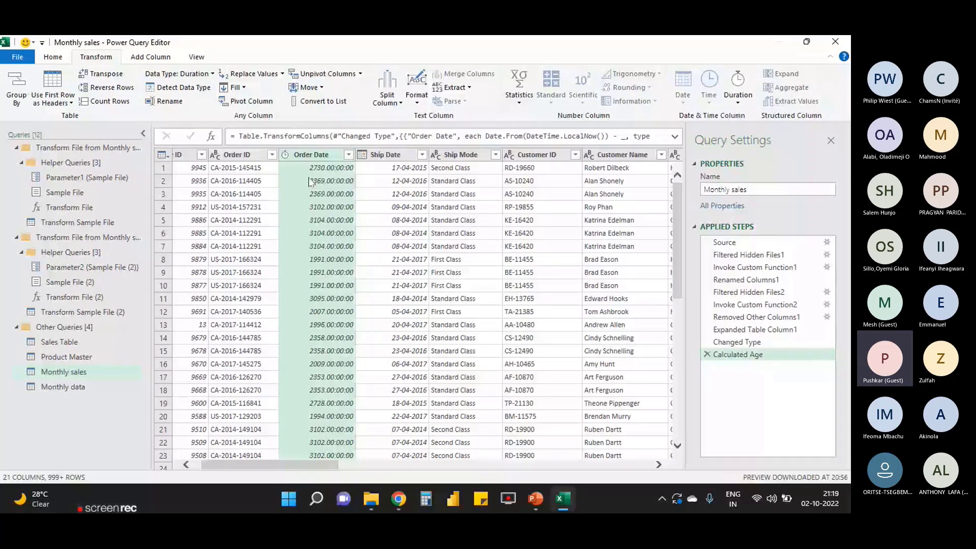
click(707, 355)
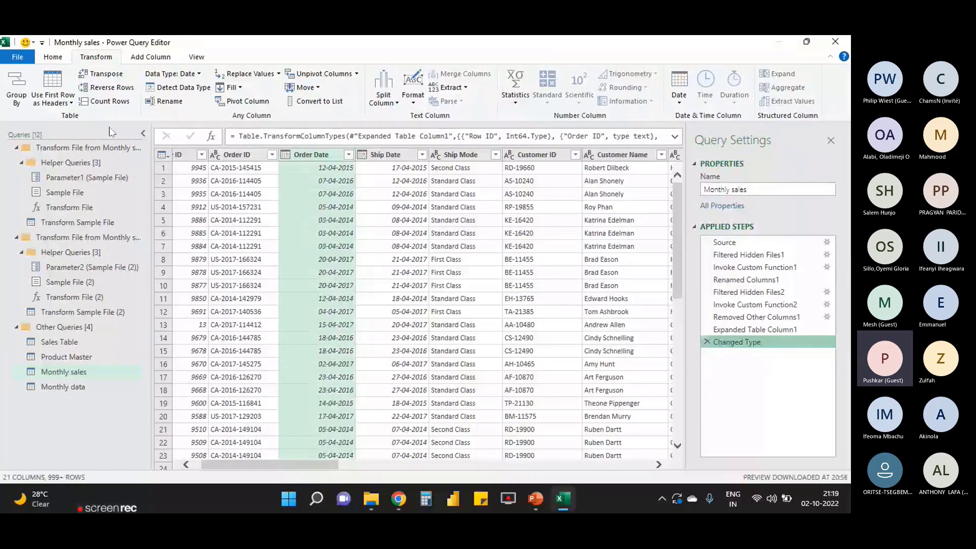
Add an Age column calculated from Order Date in Monthly sales and set its data type to Whole Number
click(150, 57)
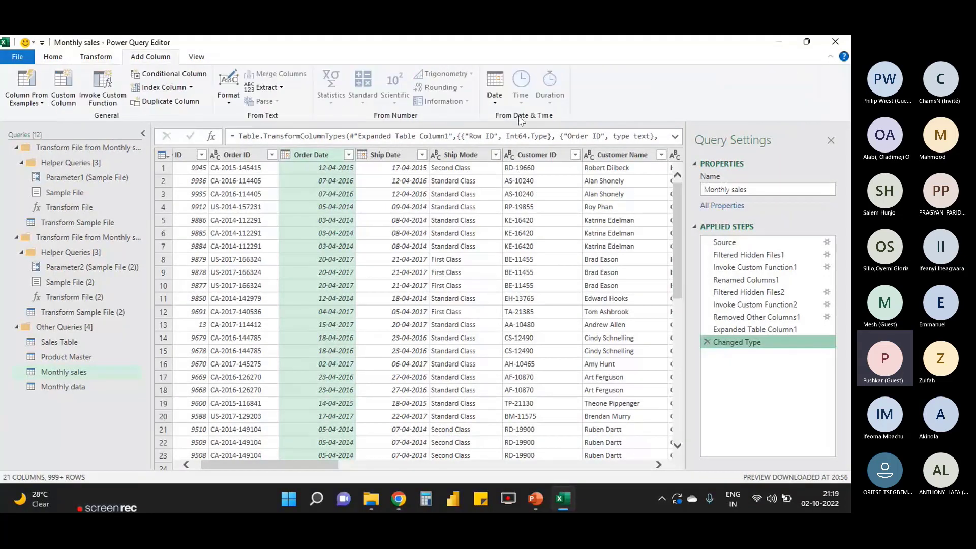
click(496, 102)
click(510, 116)
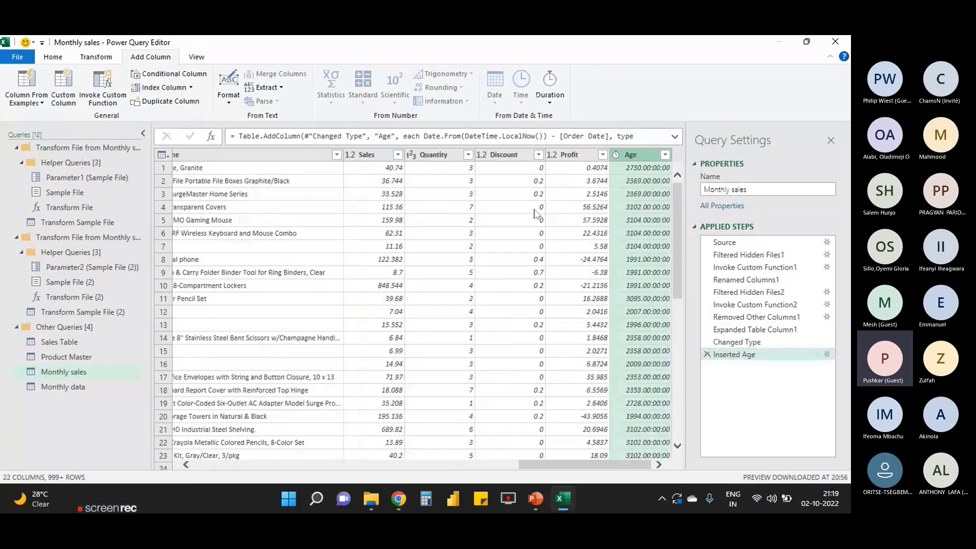
click(638, 167)
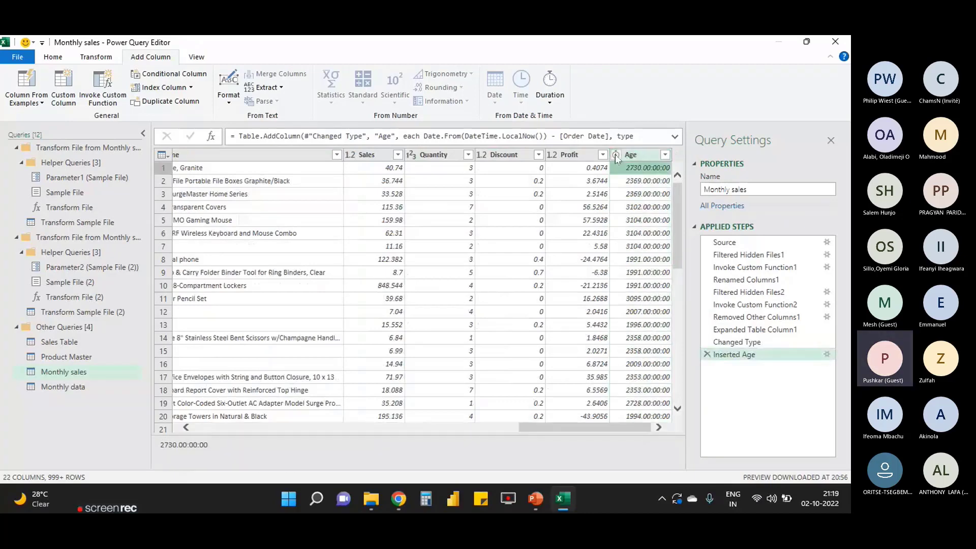
click(617, 154)
click(643, 193)
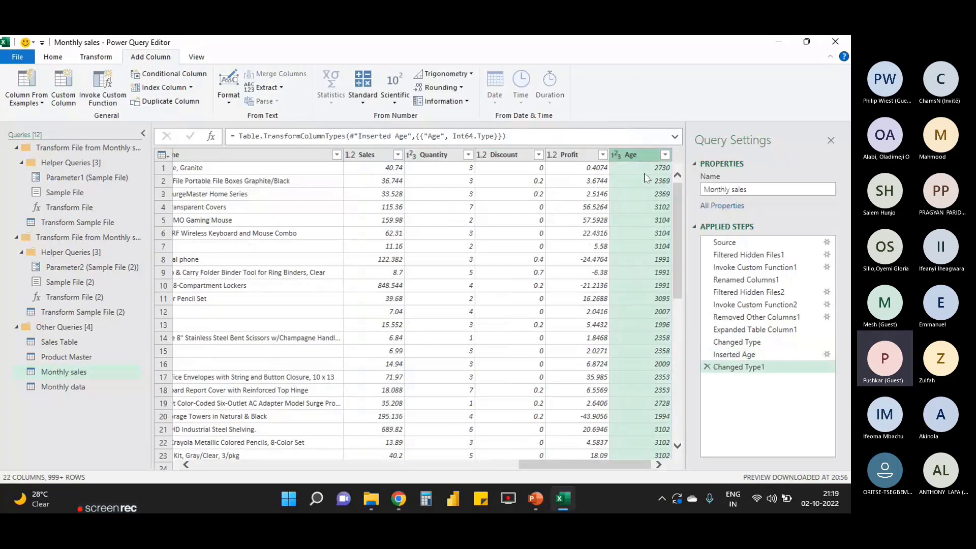
Try adding a Start of Year column from Order Date in Monthly sales and remove it again
drag(566, 464, 235, 447)
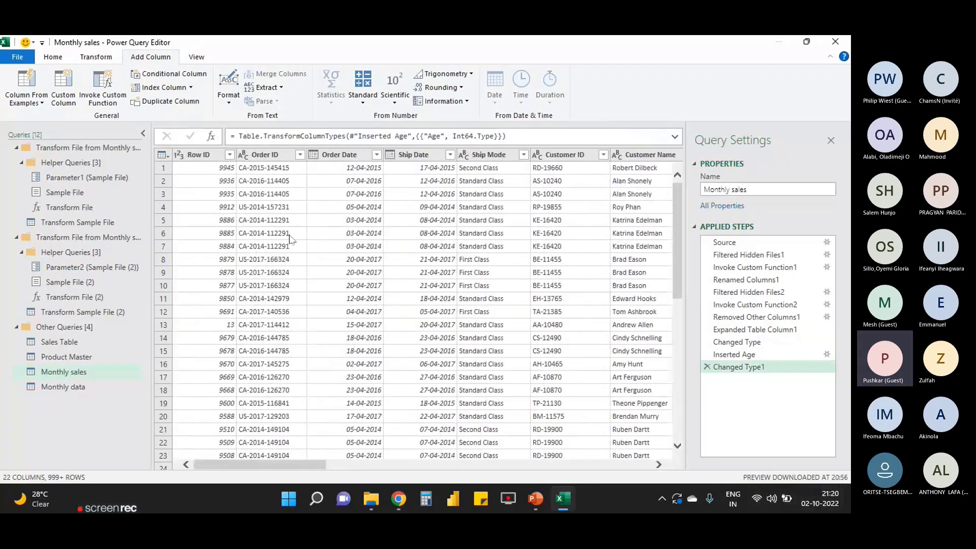
click(341, 155)
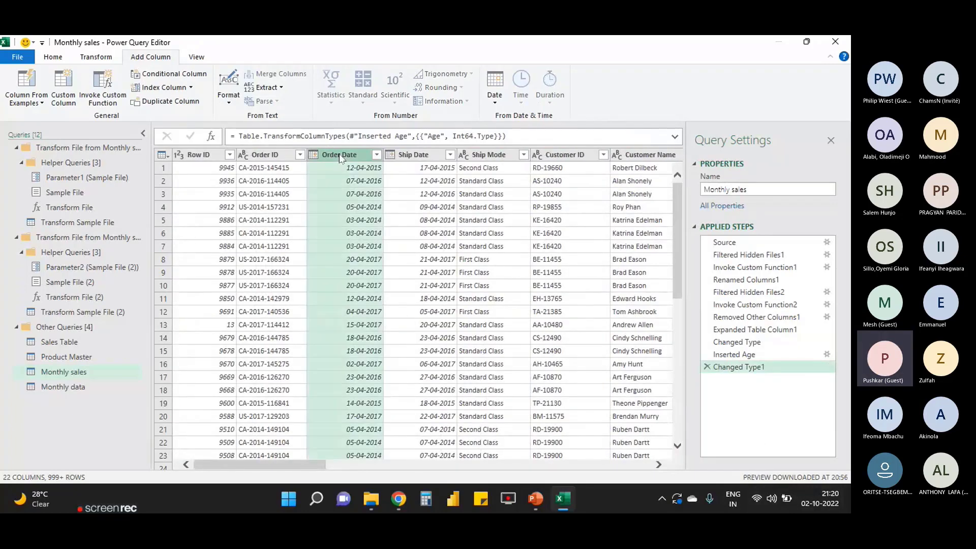
click(494, 104)
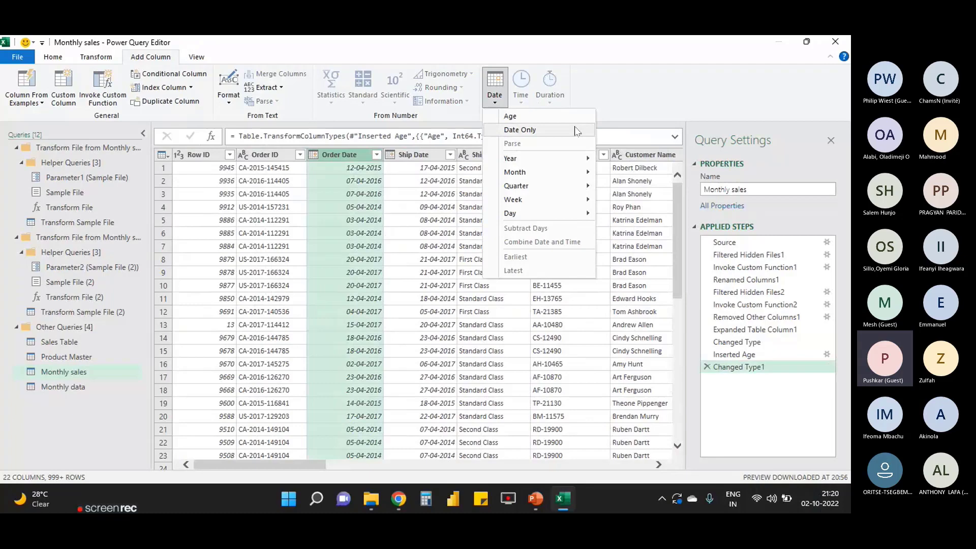
mouse_move(546, 162)
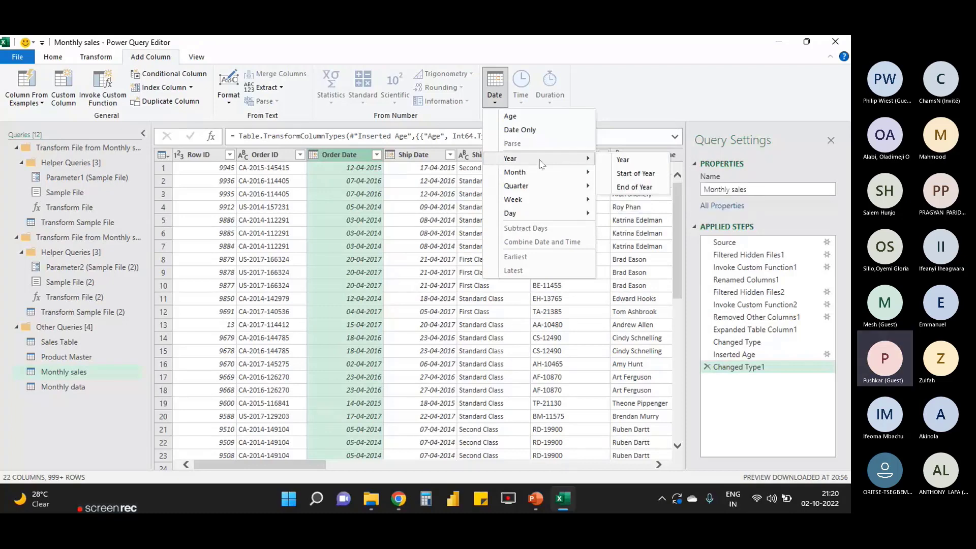
click(635, 174)
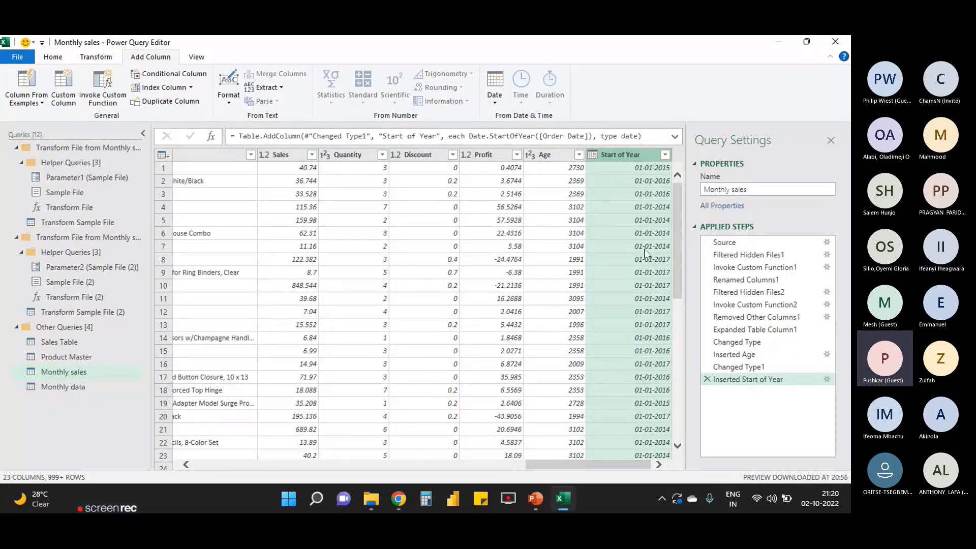
key(ctrl+z)
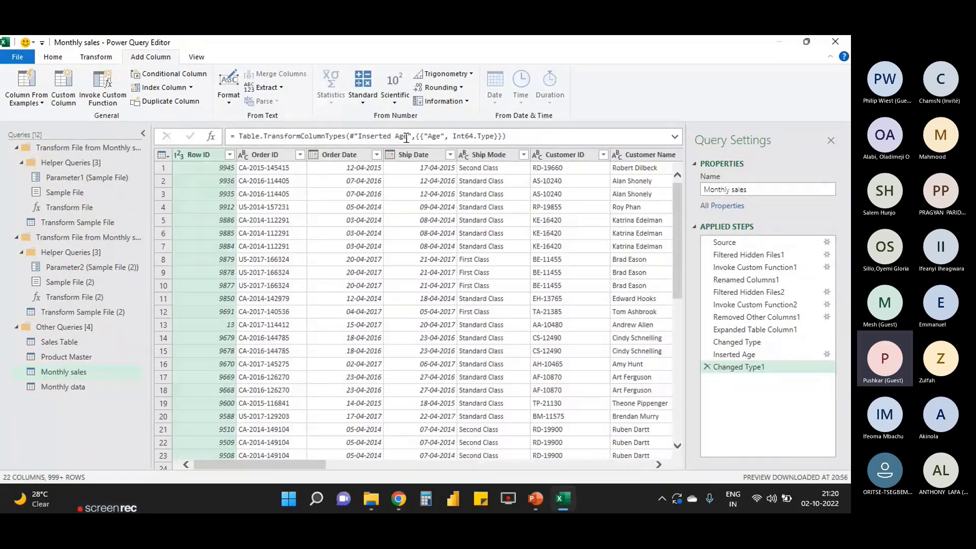
Add a Month number column derived from Order Date to the Monthly sales query
click(339, 154)
click(495, 99)
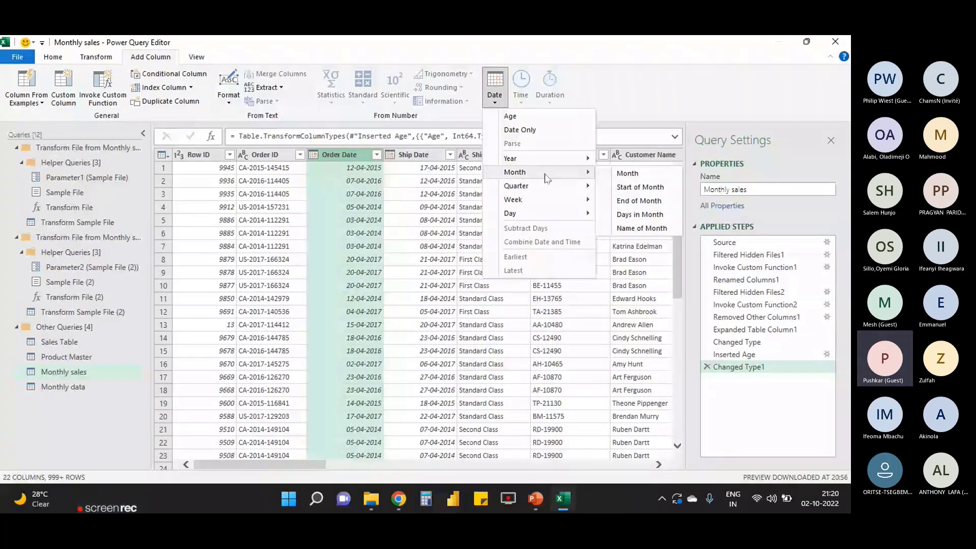
click(626, 173)
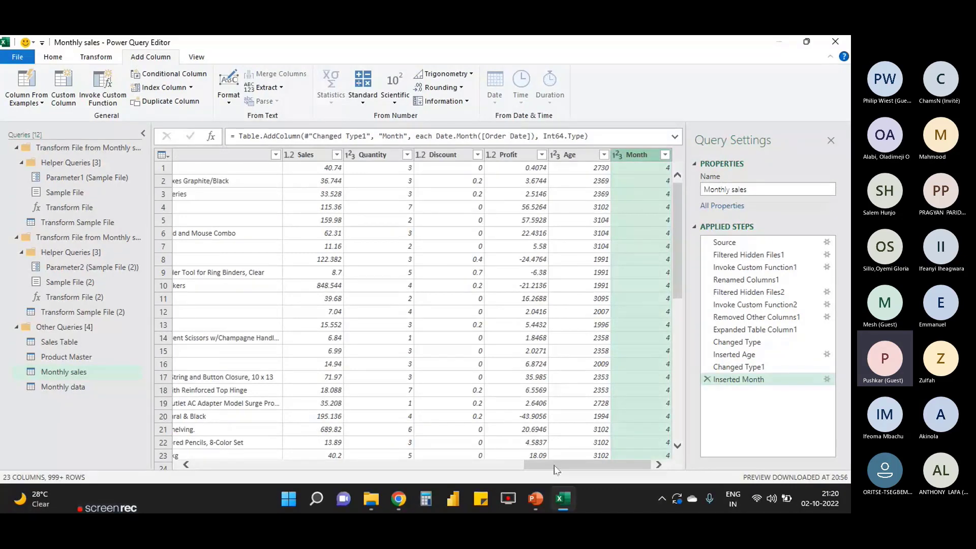
Add an End of Month column derived from Order Date to the Monthly sales query
drag(556, 470, 248, 469)
click(252, 155)
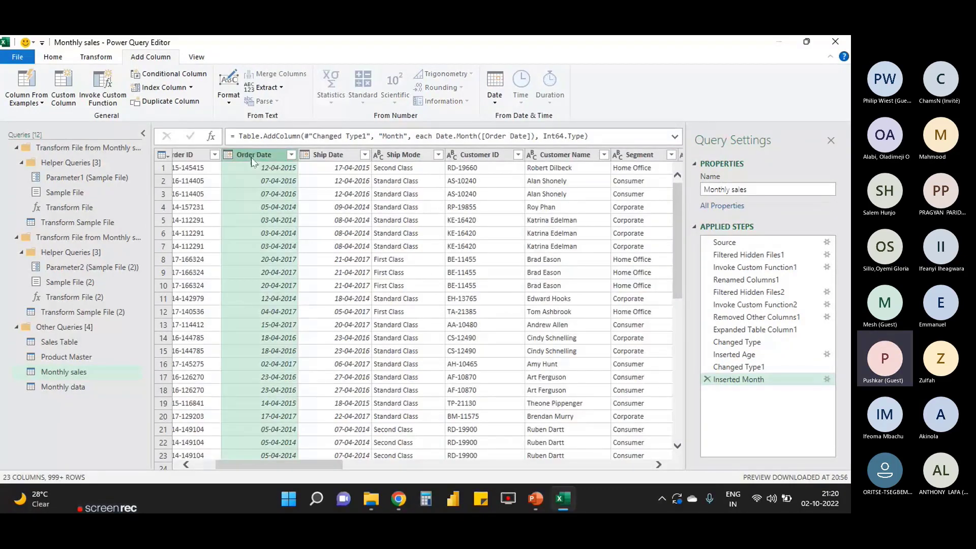
click(495, 89)
mouse_move(515, 172)
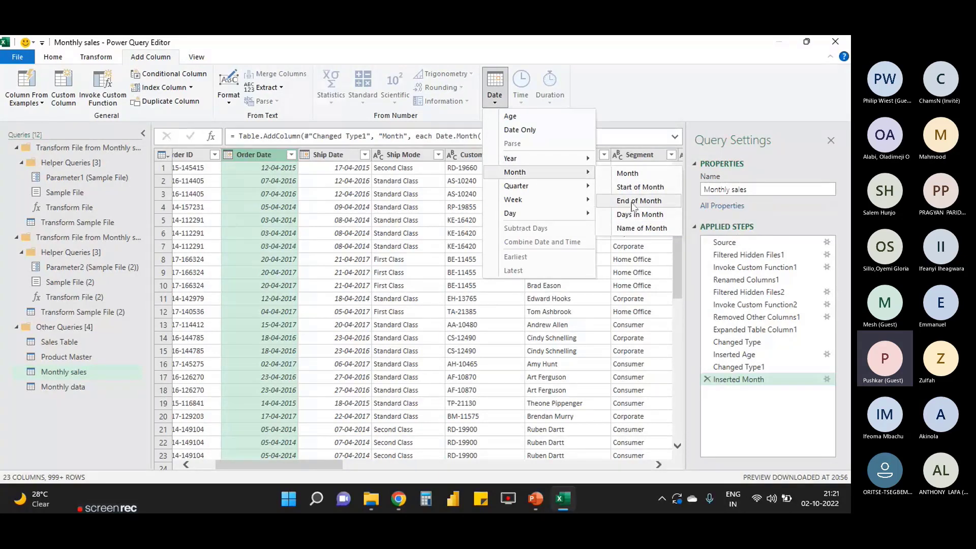
click(633, 201)
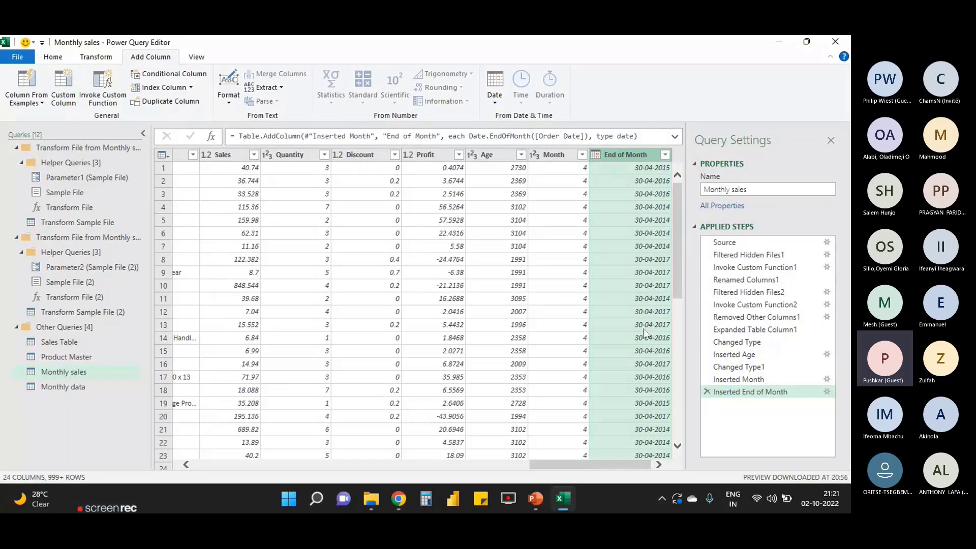
Review the full list of distinct dates in the End of Month column without applying a filter
scroll(643, 338, down, 15)
scroll(657, 335, down, 15)
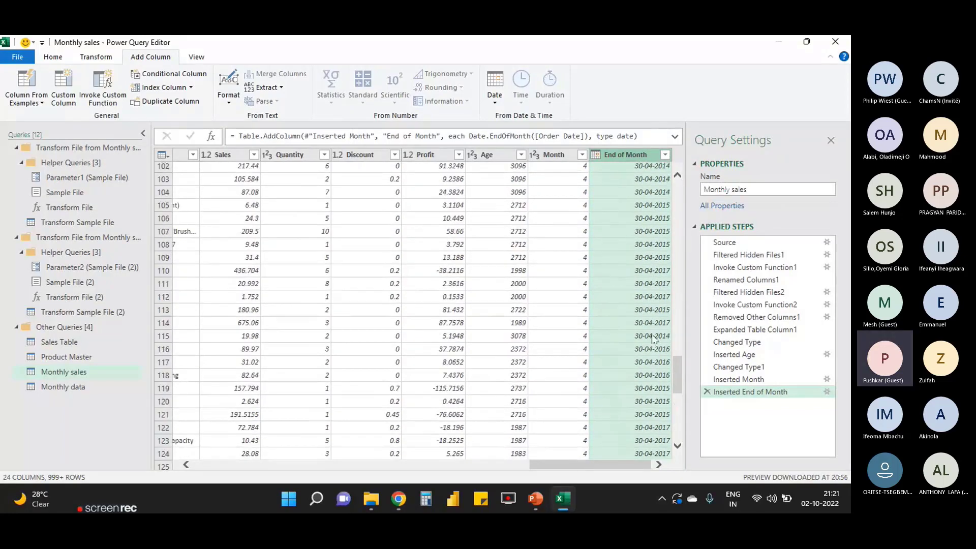
click(666, 155)
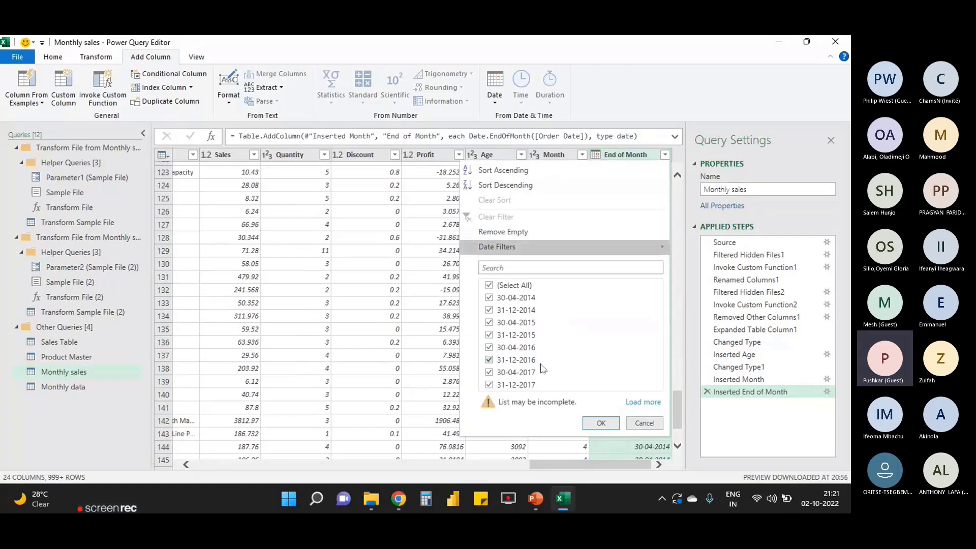
click(645, 403)
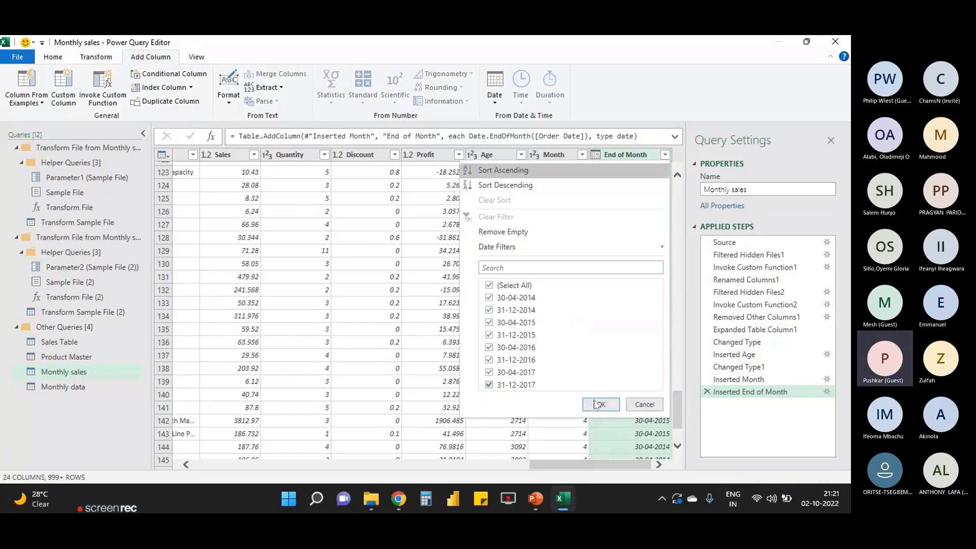
click(643, 405)
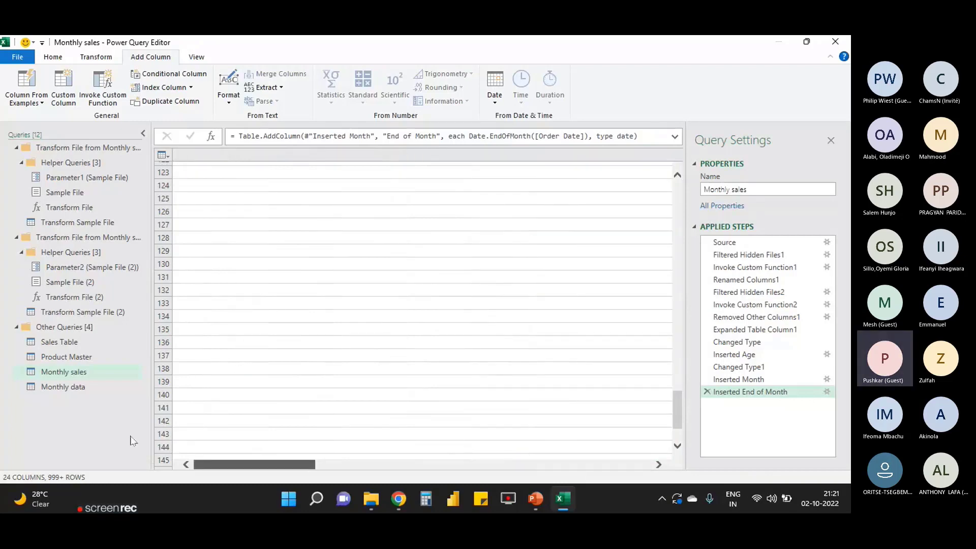
Add a Month Name column derived from Order Date and check its distinct values without filtering
click(325, 156)
click(495, 95)
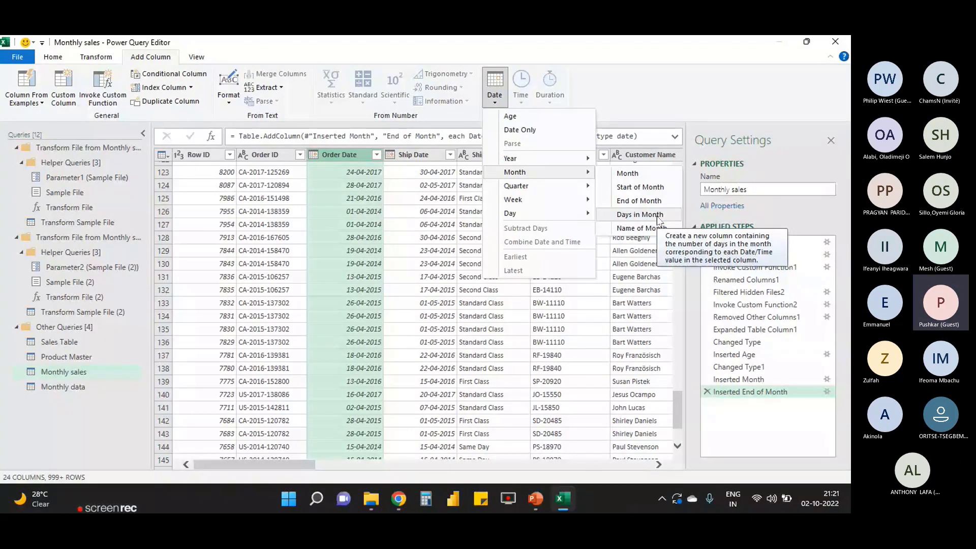
click(641, 228)
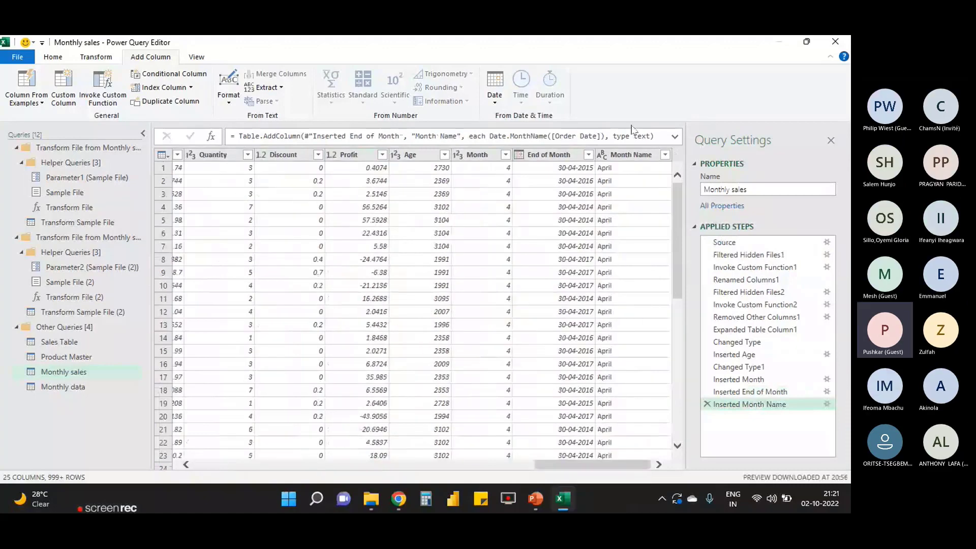
click(666, 156)
click(665, 156)
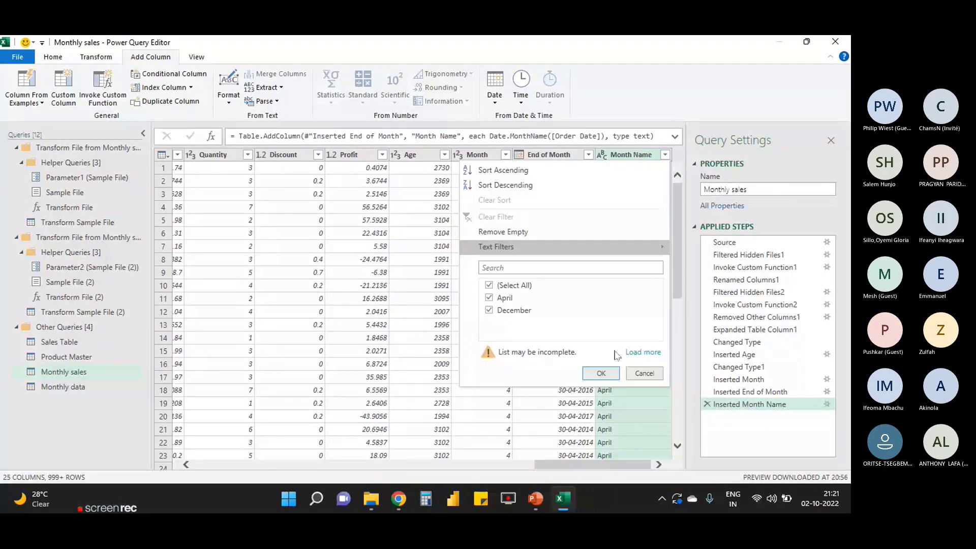
click(606, 106)
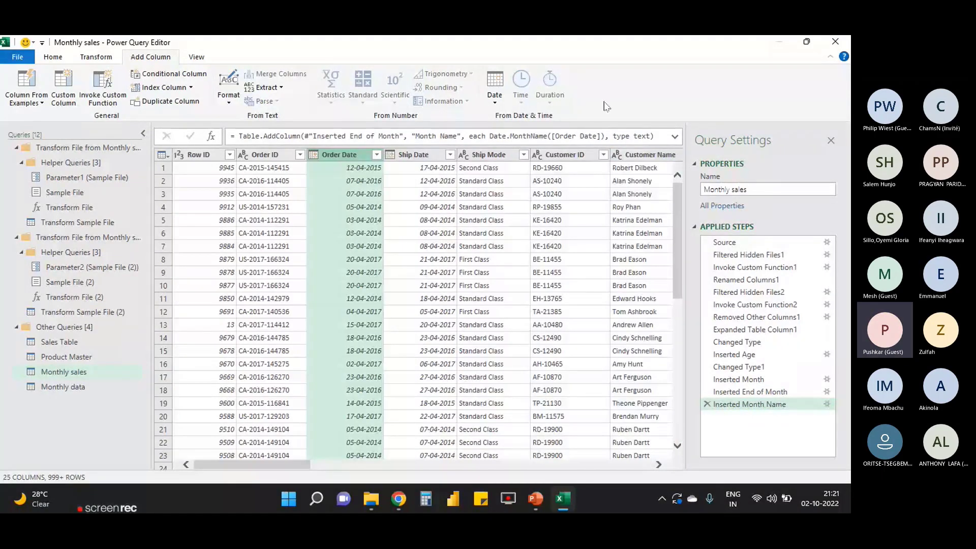
Try adding an End of Quarter column from Order Date and remove it from the applied steps
click(494, 91)
mouse_move(560, 184)
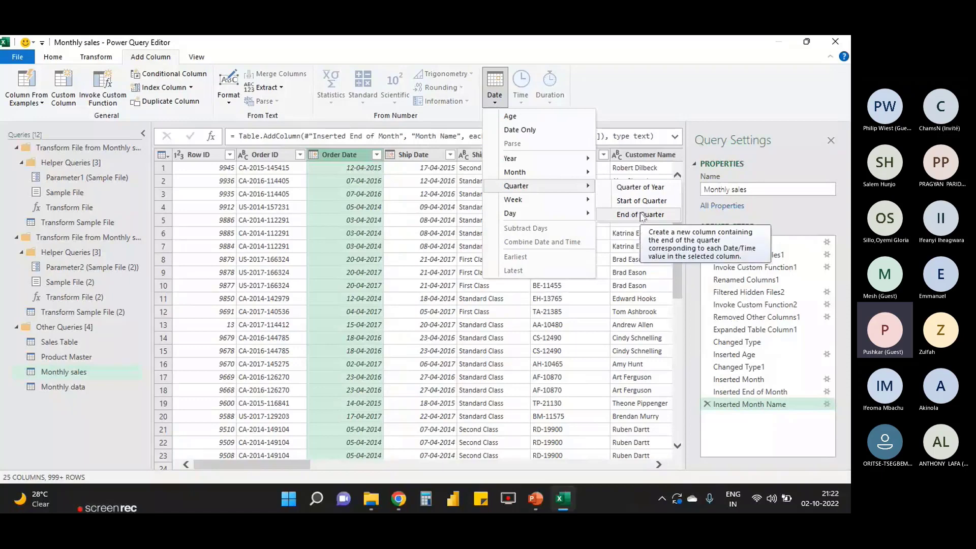
click(643, 215)
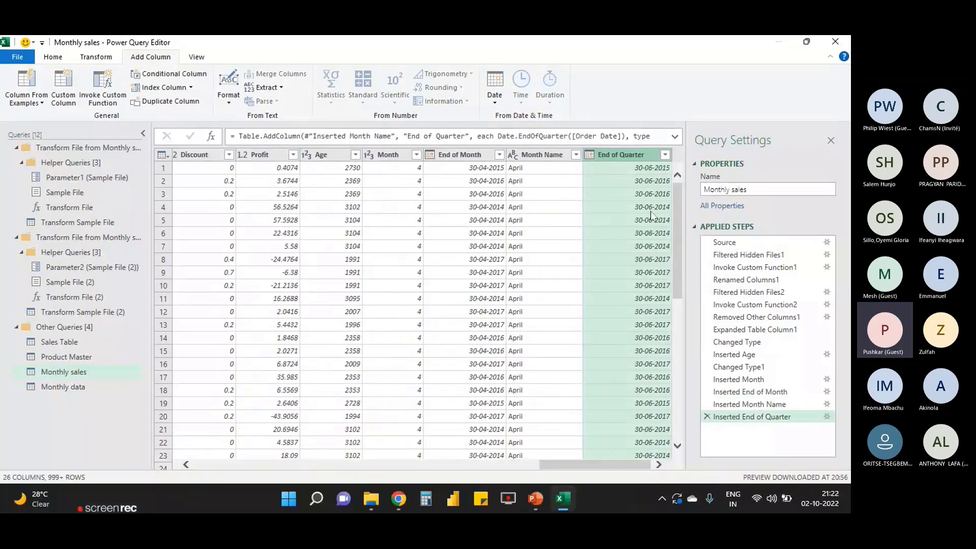
click(649, 170)
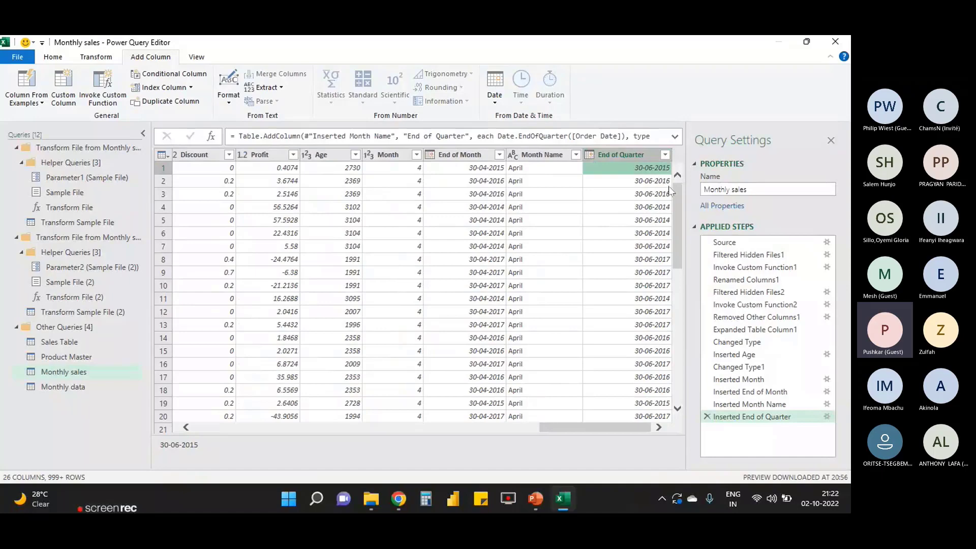
click(707, 416)
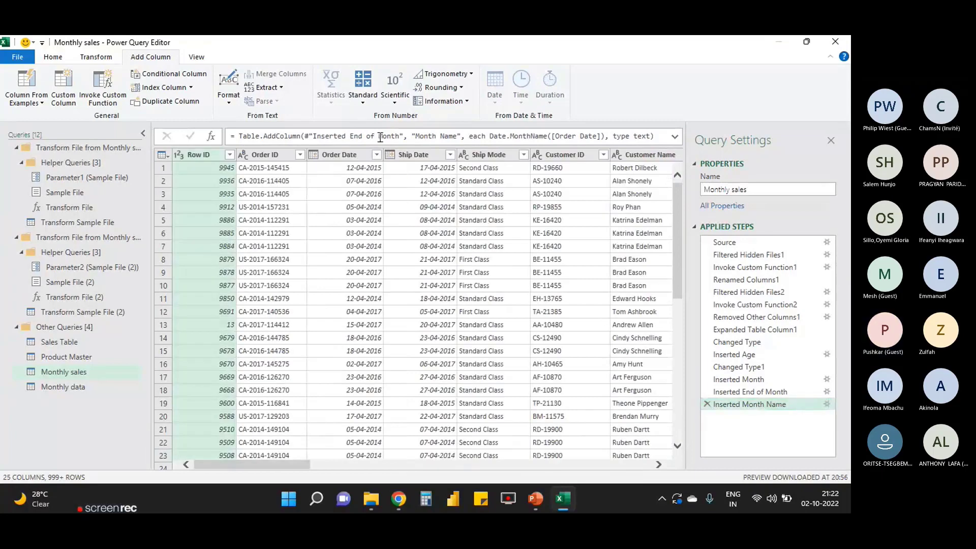
Add a Day Name column derived from Order Date to the Monthly sales query
click(353, 158)
click(495, 87)
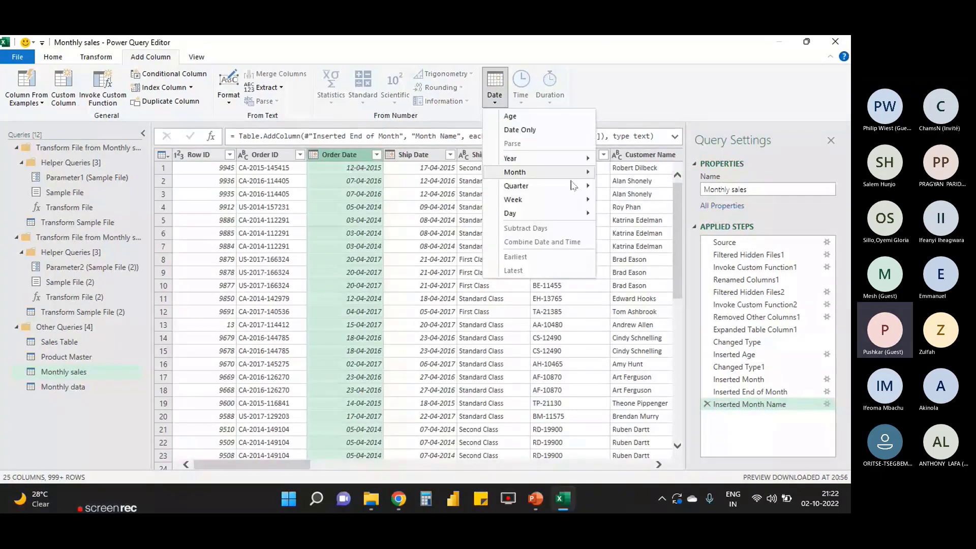
mouse_move(575, 199)
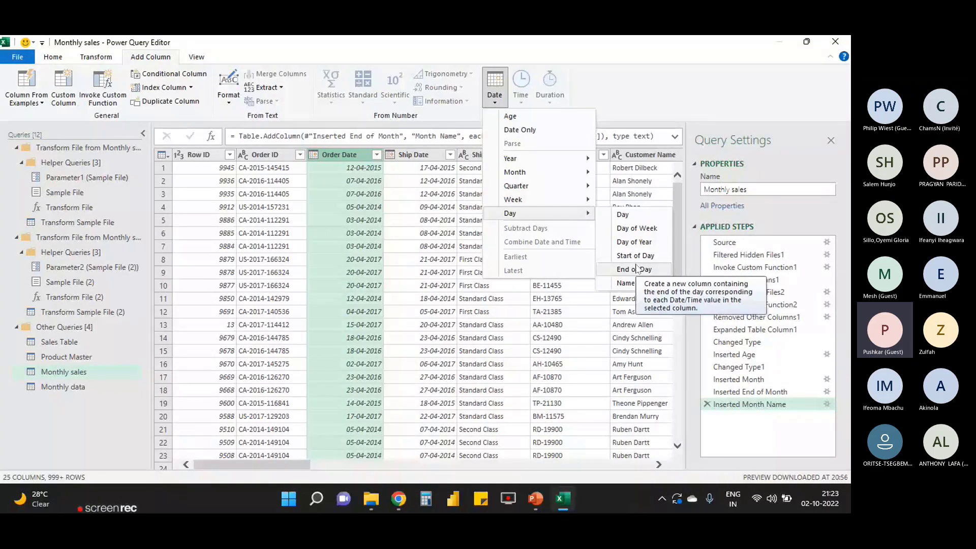
click(626, 284)
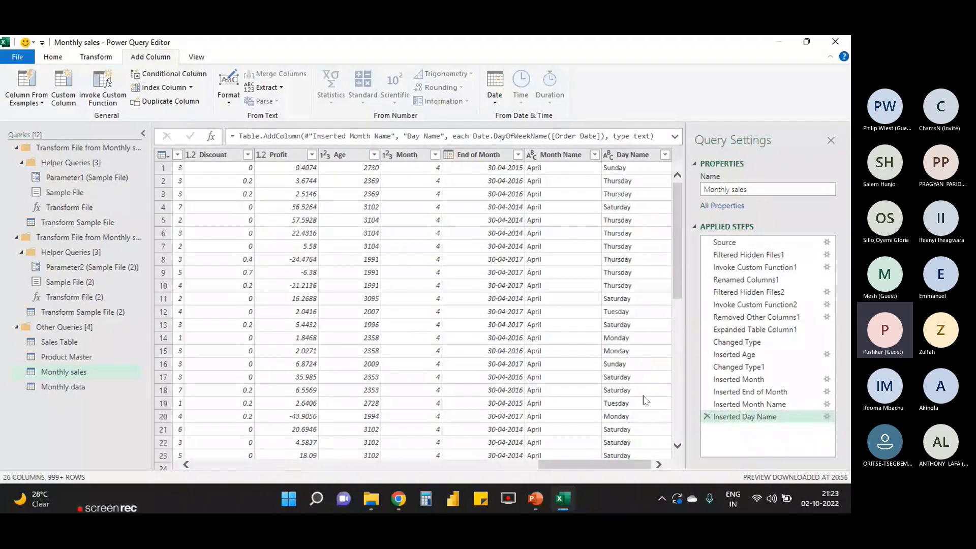
click(212, 464)
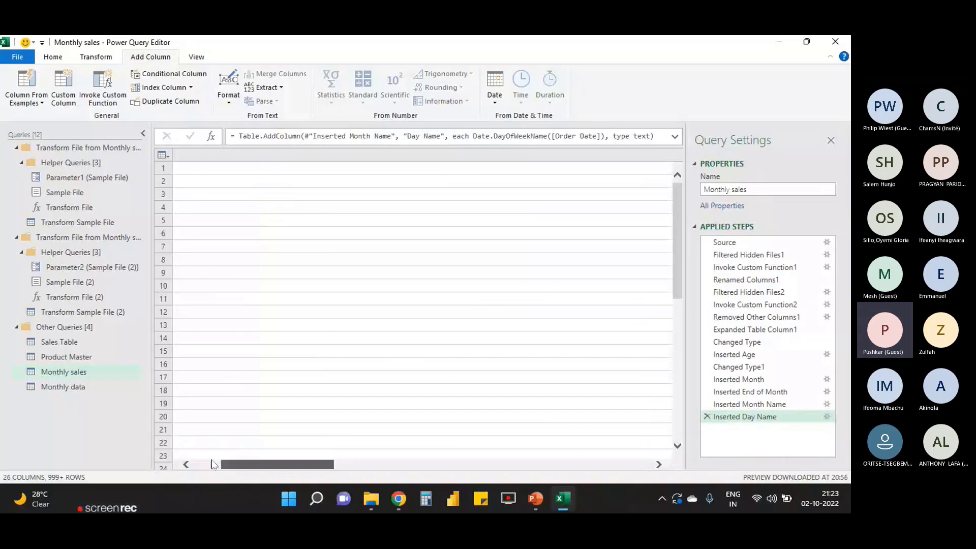
click(212, 464)
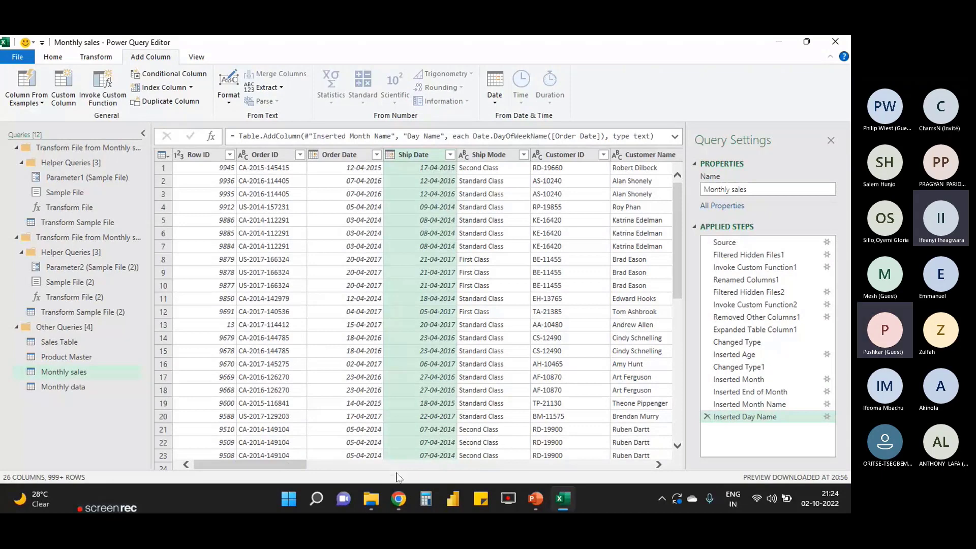
click(392, 499)
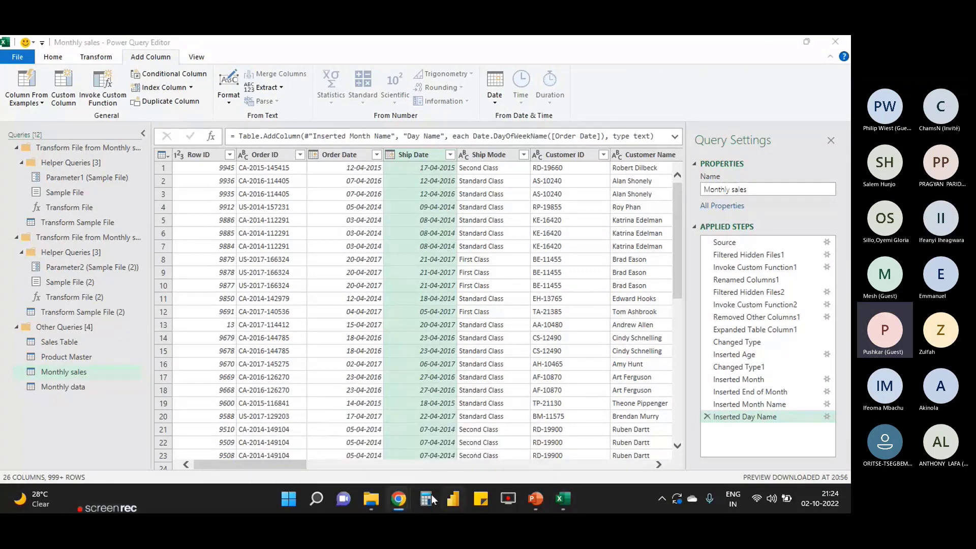
Start a conditional column named "Bussiness Health" with a condition on Sales using the "is greater than" operator
mouse_move(402, 501)
click(173, 76)
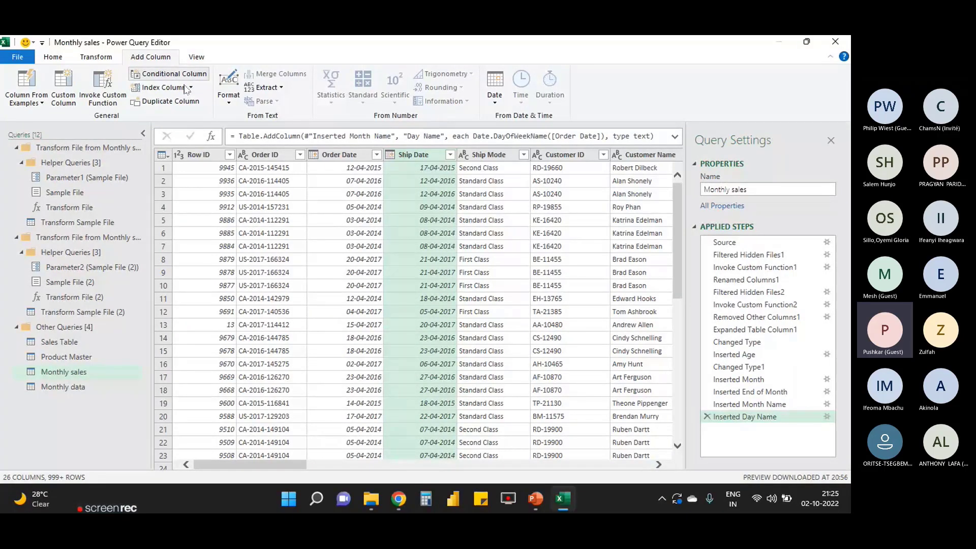
click(173, 75)
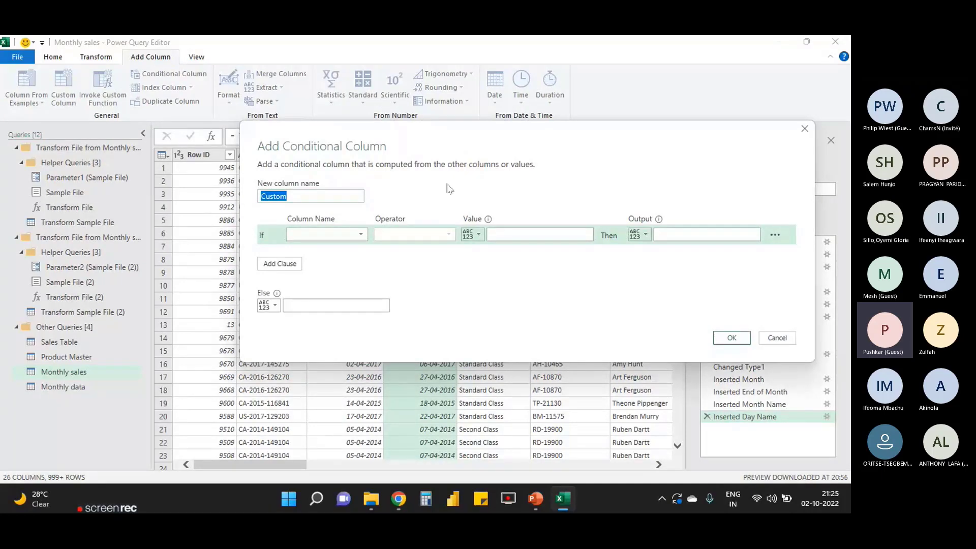
text(Bussiness )
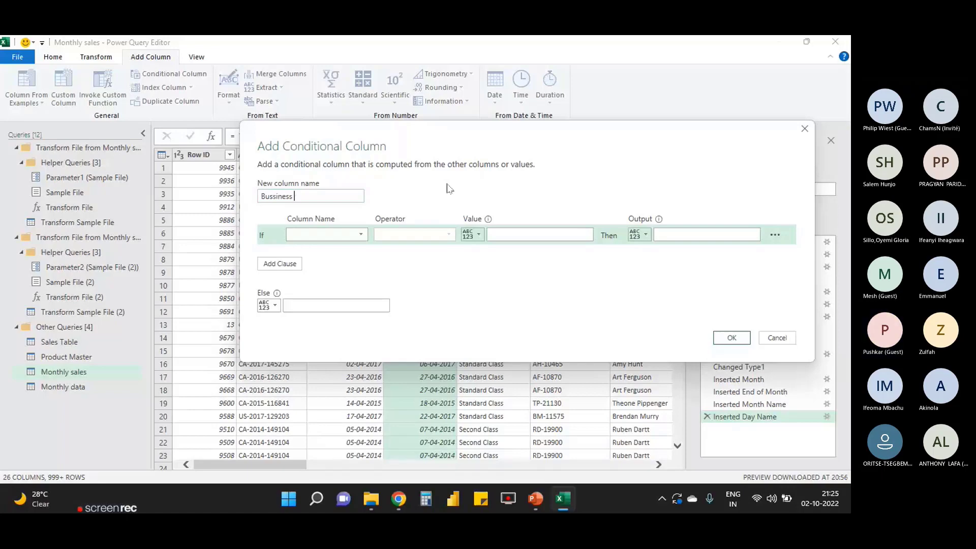
text(Health)
click(326, 234)
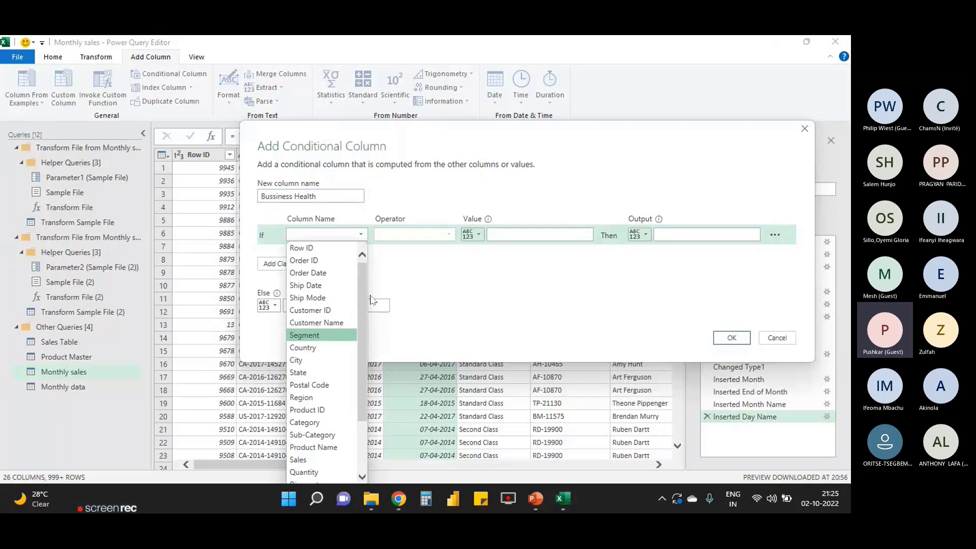
scroll(359, 374, down, 2)
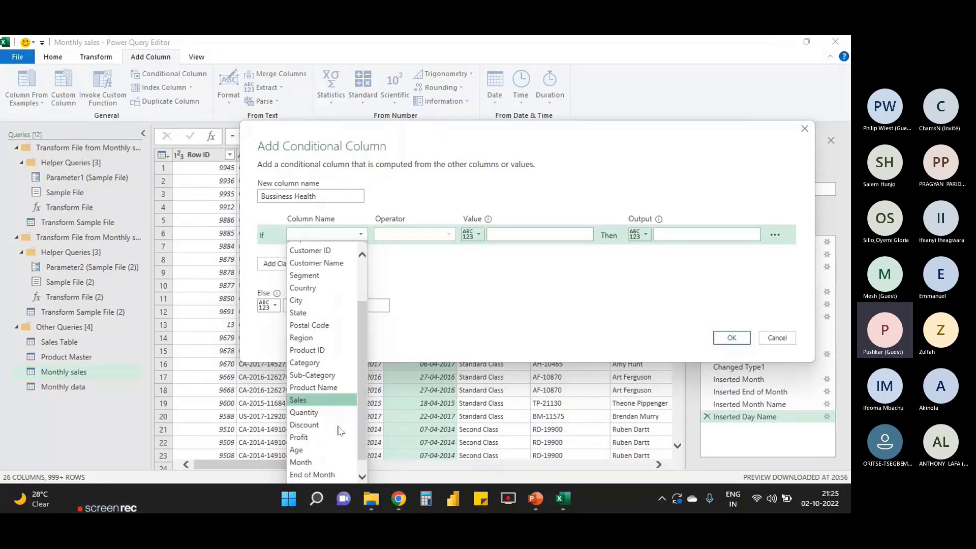
click(336, 400)
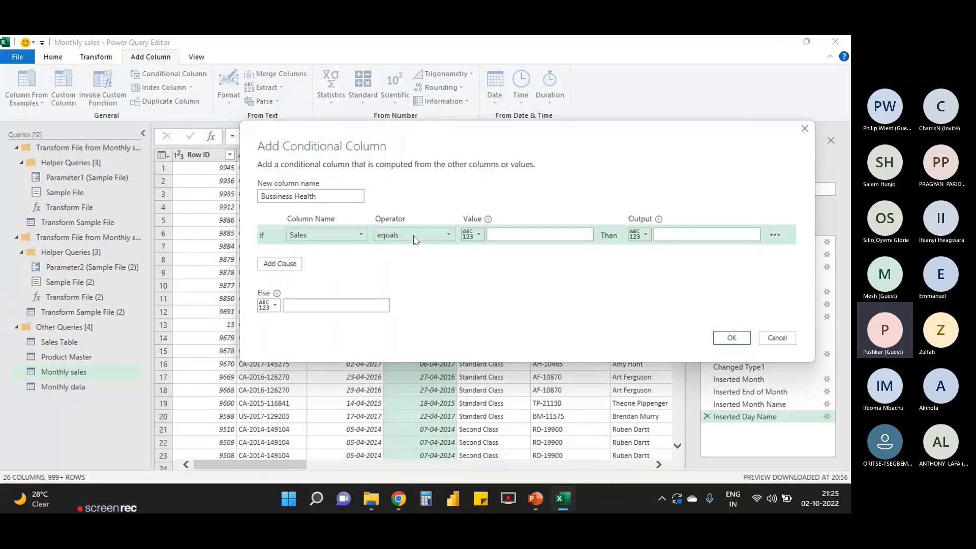
click(401, 235)
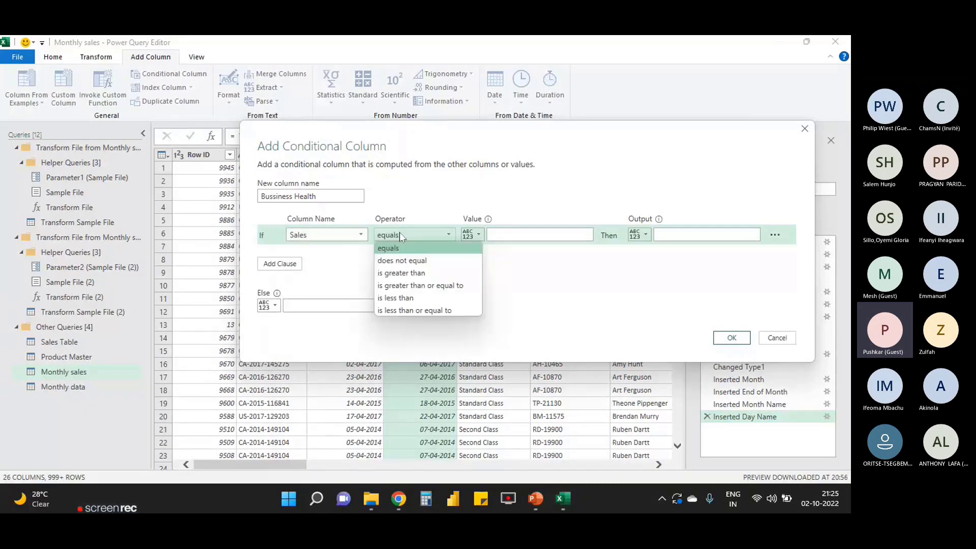
click(423, 274)
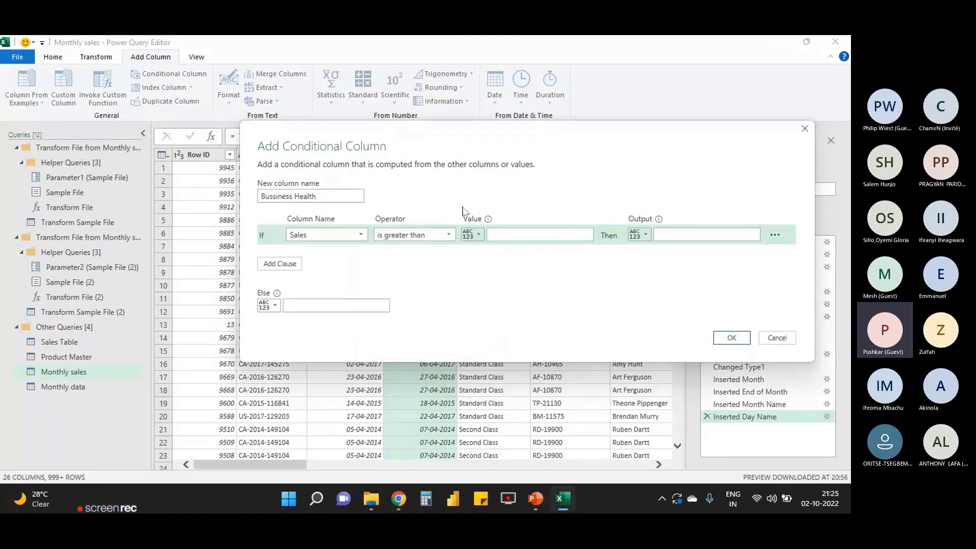
Set the comparison value of the Sales condition to the entered value 500
click(522, 232)
click(471, 235)
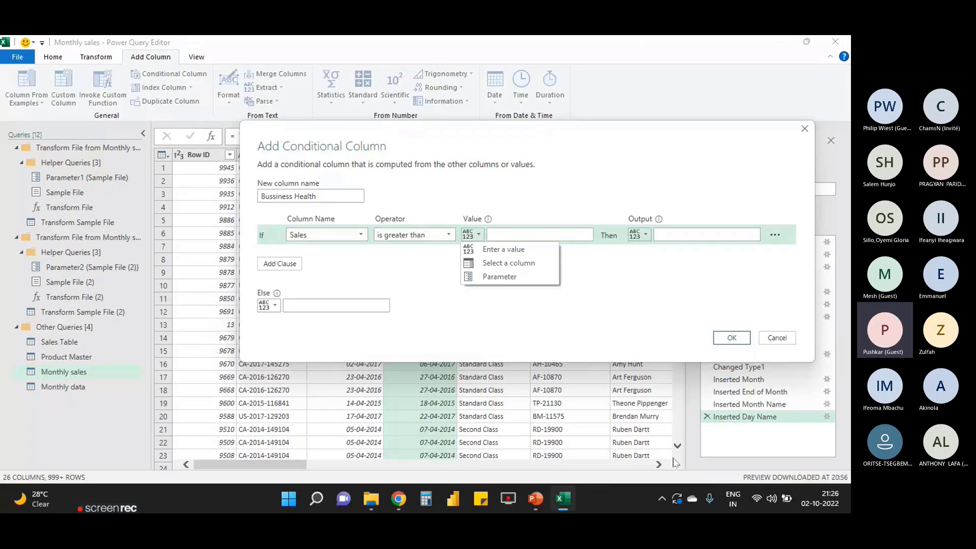
click(509, 263)
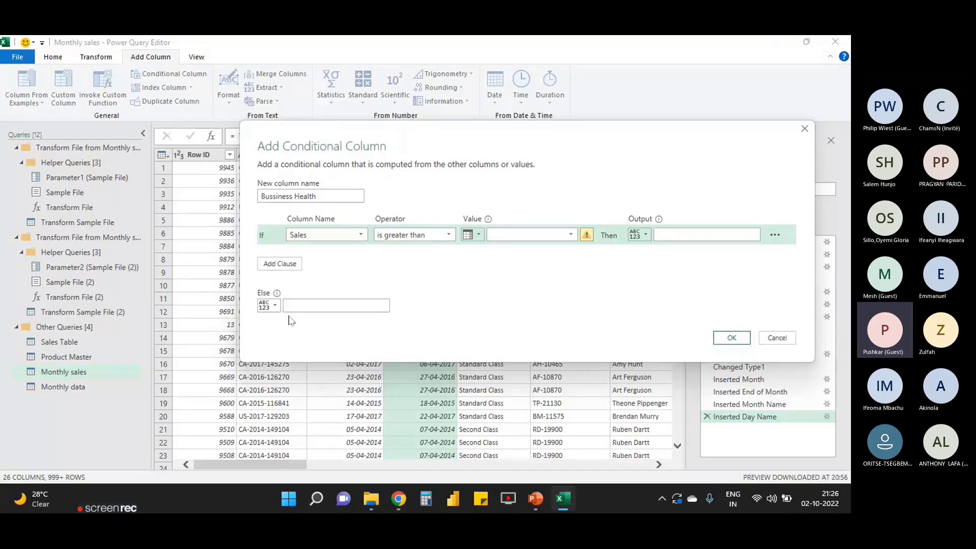
click(472, 234)
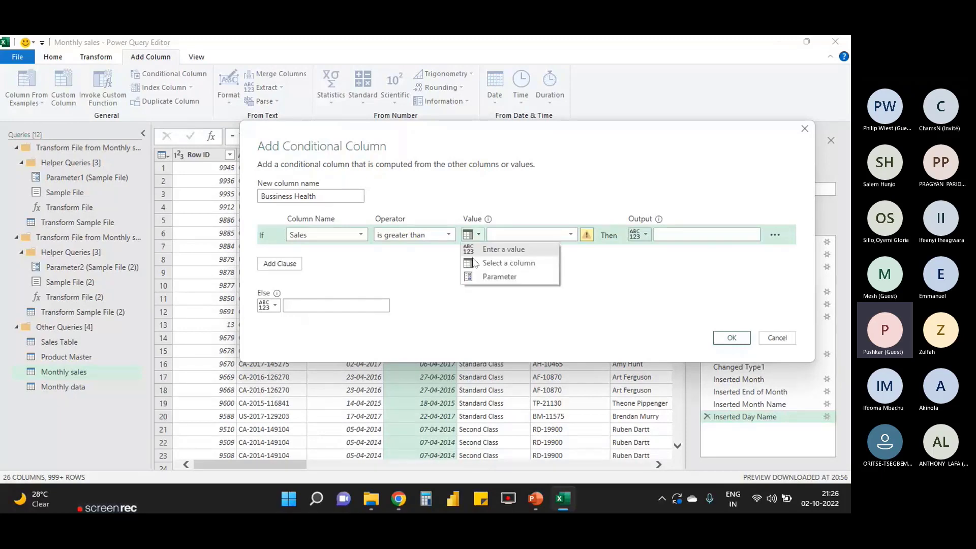
click(504, 249)
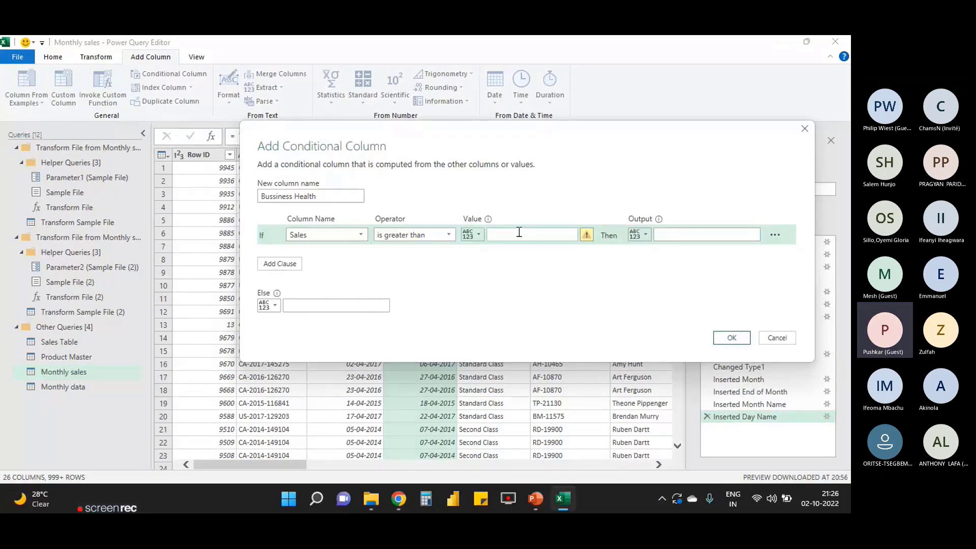
click(519, 233)
text(20)
key(BackSpace)
key(BackSpace)
text(500)
Set the output for the Sales condition to the entered text "Good"
click(696, 231)
text(Good)
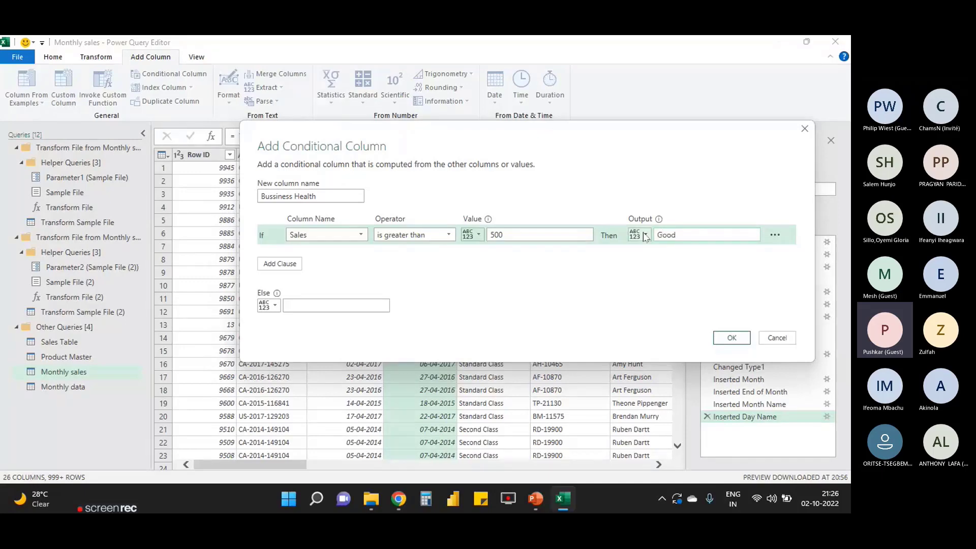
click(644, 235)
click(671, 263)
click(641, 234)
click(733, 248)
text(Good)
Set the Else output to "Bad" and create the conditional column
key(Tab)
key(Tab)
key(Tab)
key(Tab)
text(Bad)
click(731, 339)
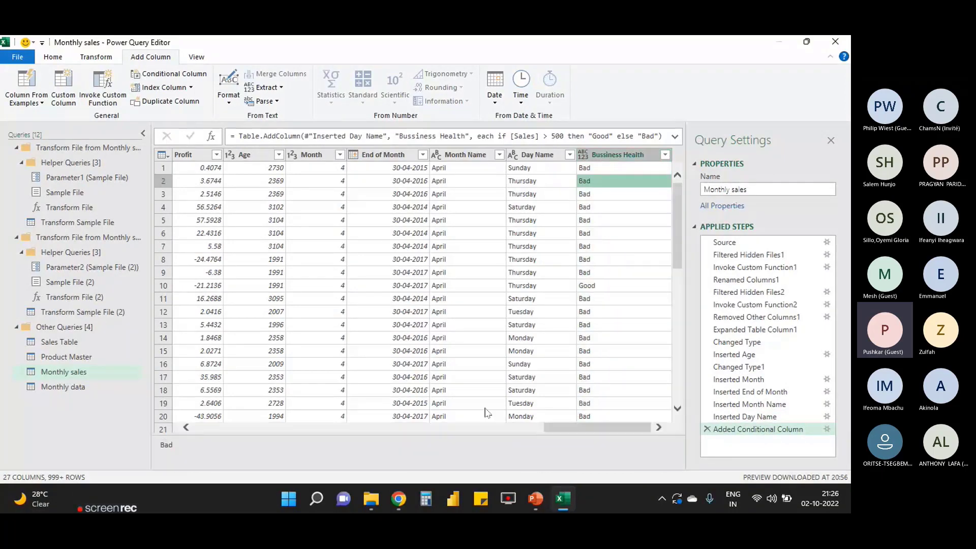
Compare the Sales values with the matching Bussiness Health results, including row 10, in the Monthly sales query
scroll(276, 168, left, 3)
click(276, 167)
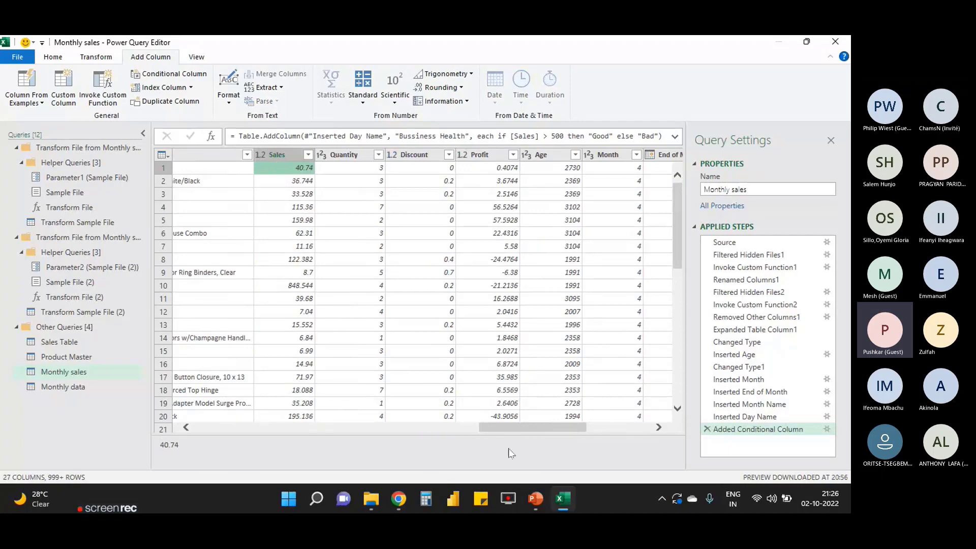
scroll(511, 453, right, 3)
click(624, 285)
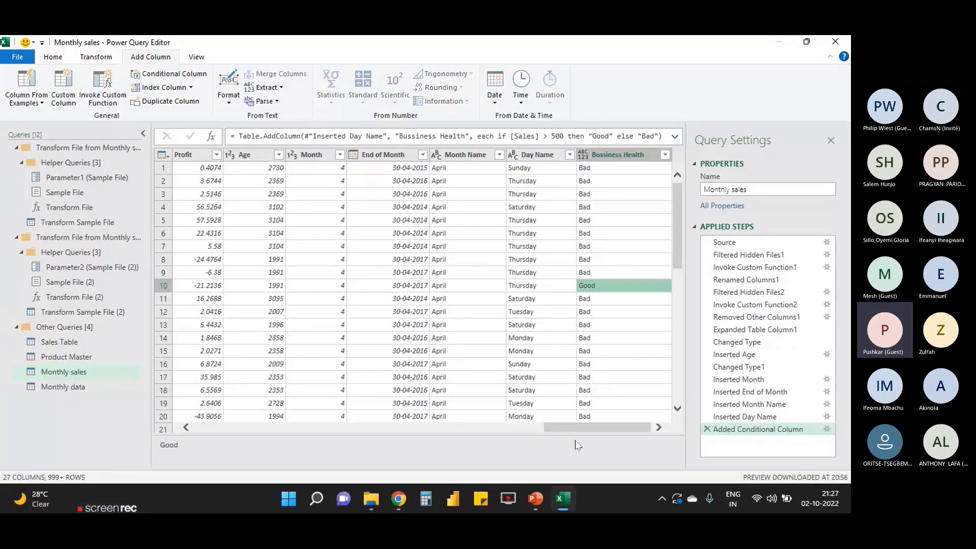
scroll(531, 434, left, 3)
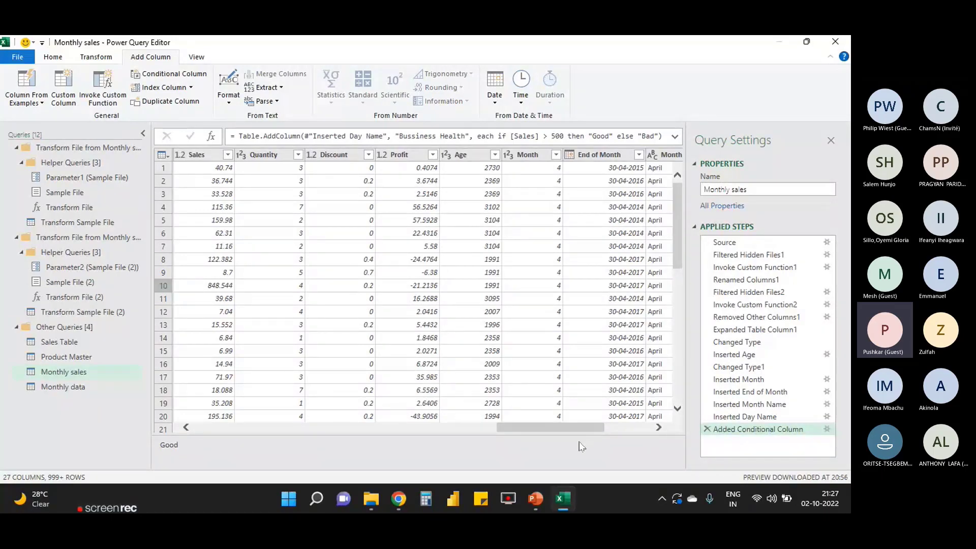
click(631, 428)
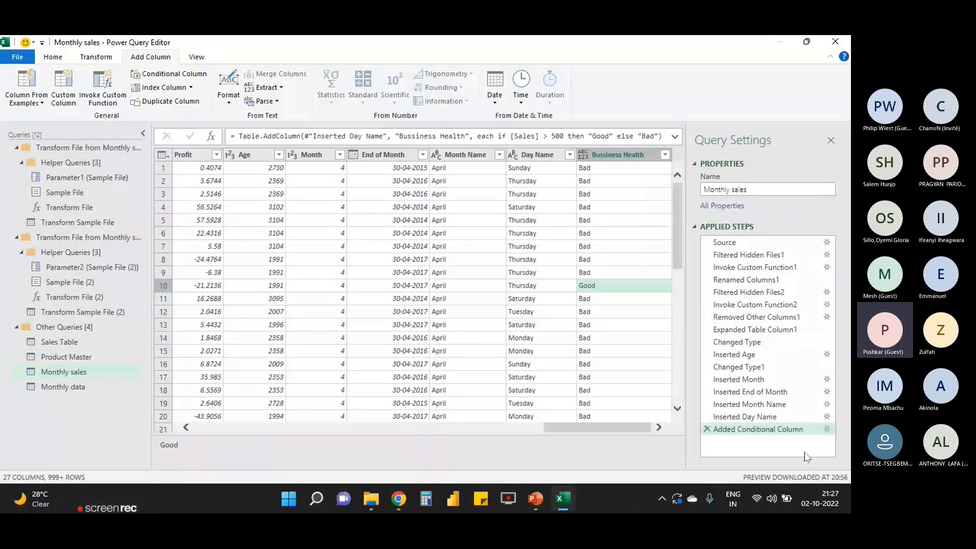
Reopen the Bussiness Health conditional column, add an Else If clause based on Sales, and try 200 as the first condition's value
click(827, 429)
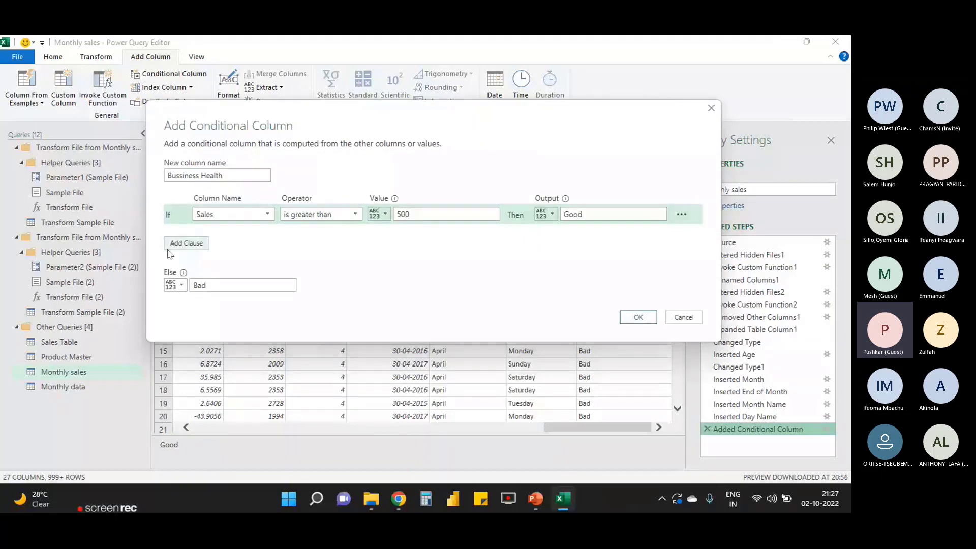
click(188, 246)
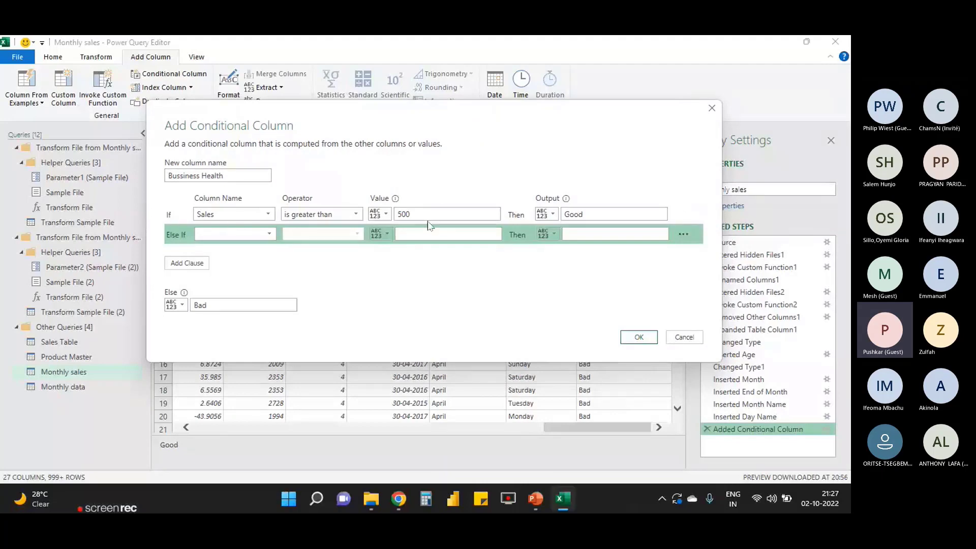
drag(425, 216, 340, 217)
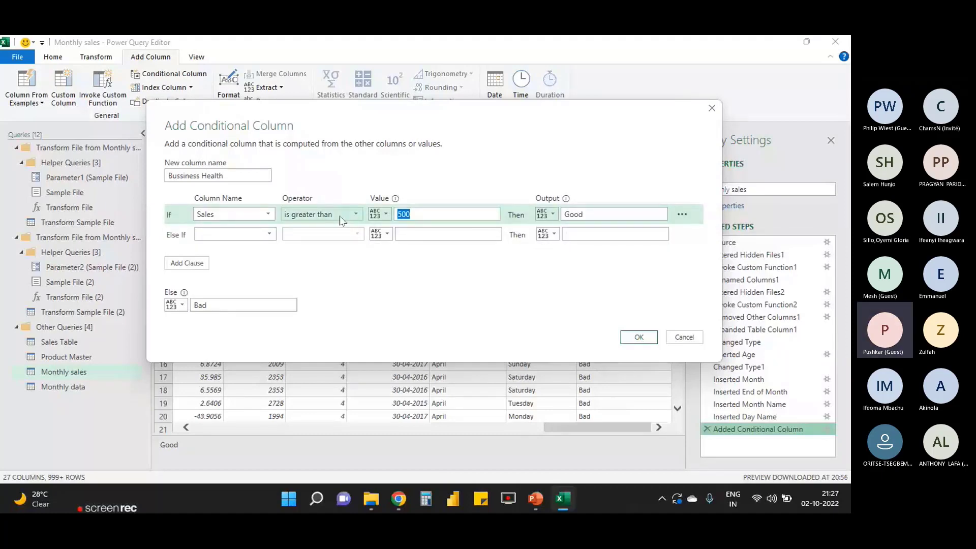
text(200)
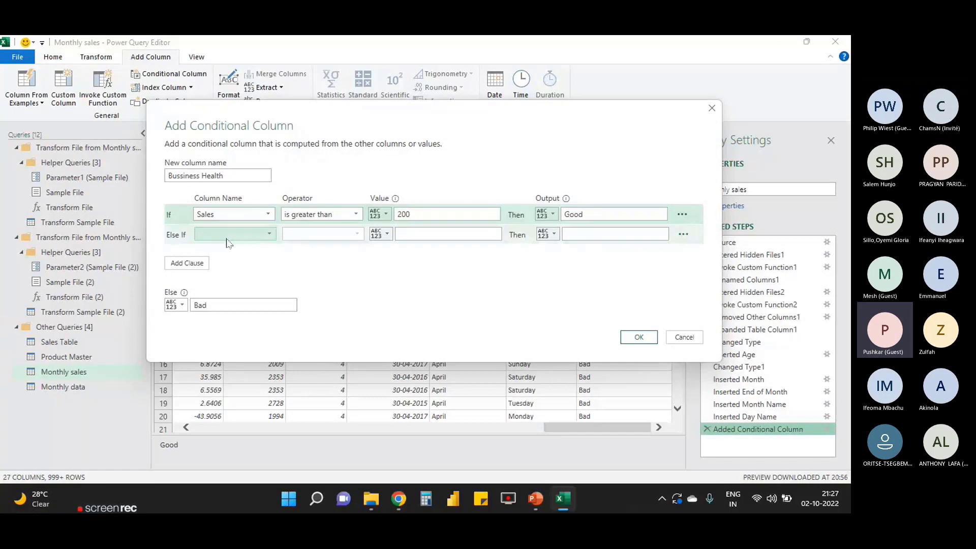
click(233, 235)
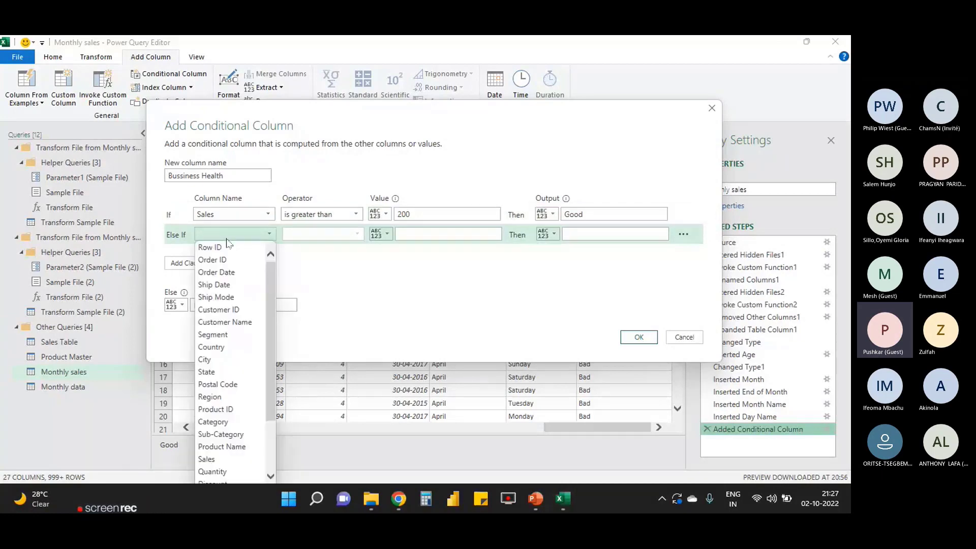
scroll(234, 459, down, 1)
scroll(234, 459, down, 1)
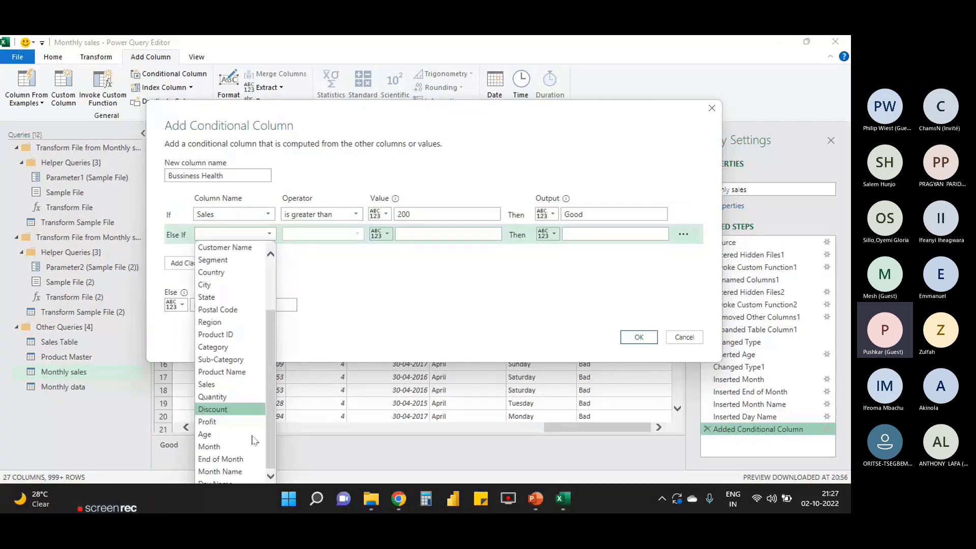
click(209, 385)
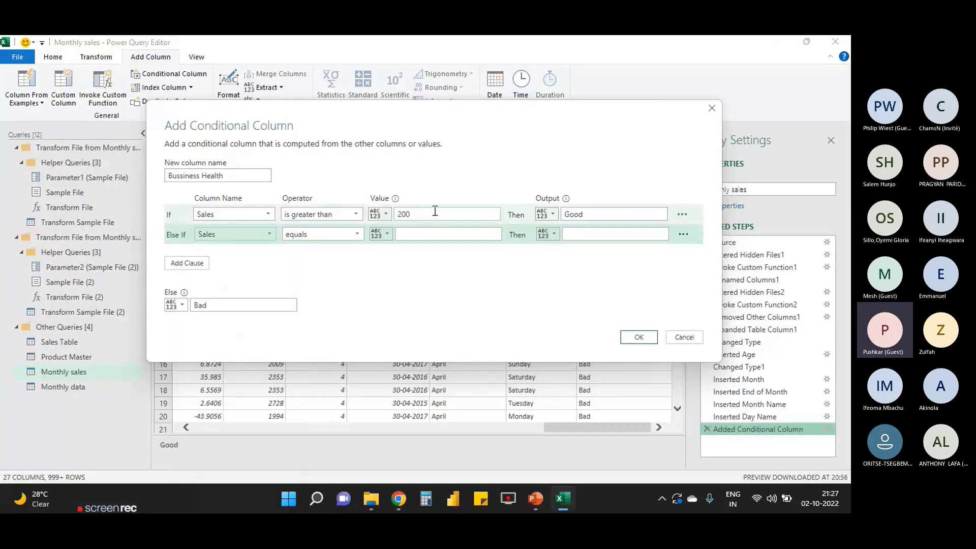
Set the comparison value of the first Sales condition back to 500
drag(435, 212, 322, 224)
text(5)
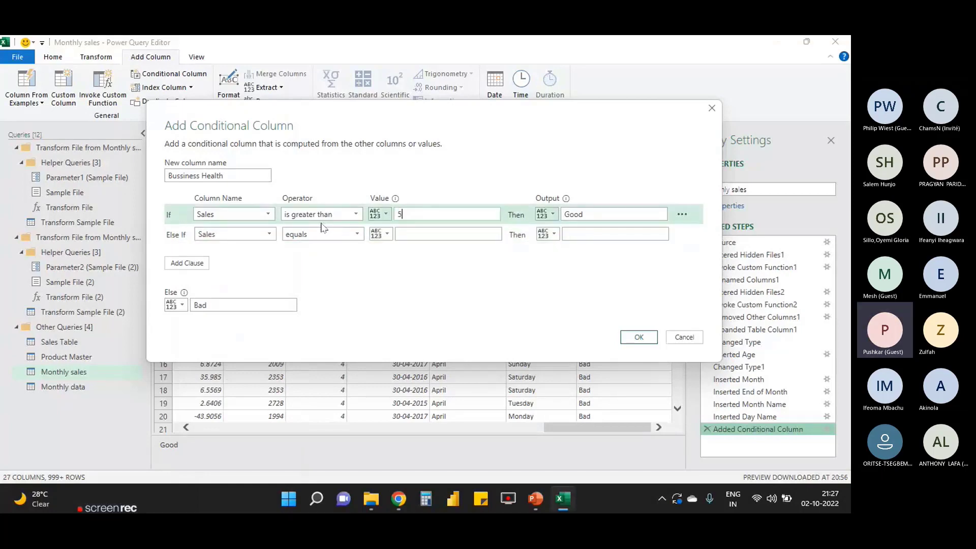
text(00)
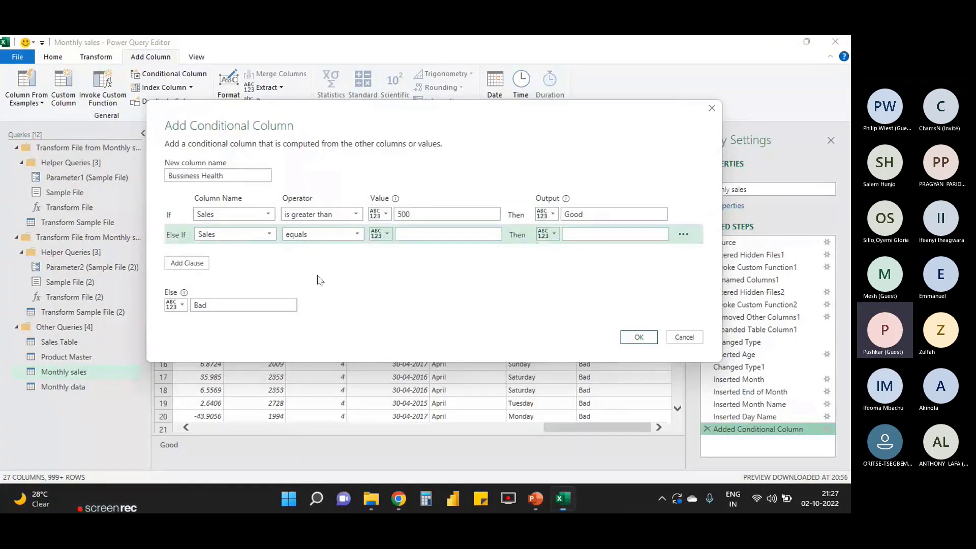
Make the Else If clause return "Average" when Sales is greater than 100, and apply the edited conditional column
click(428, 236)
text(100)
key(Tab)
key(Tab)
text(Great)
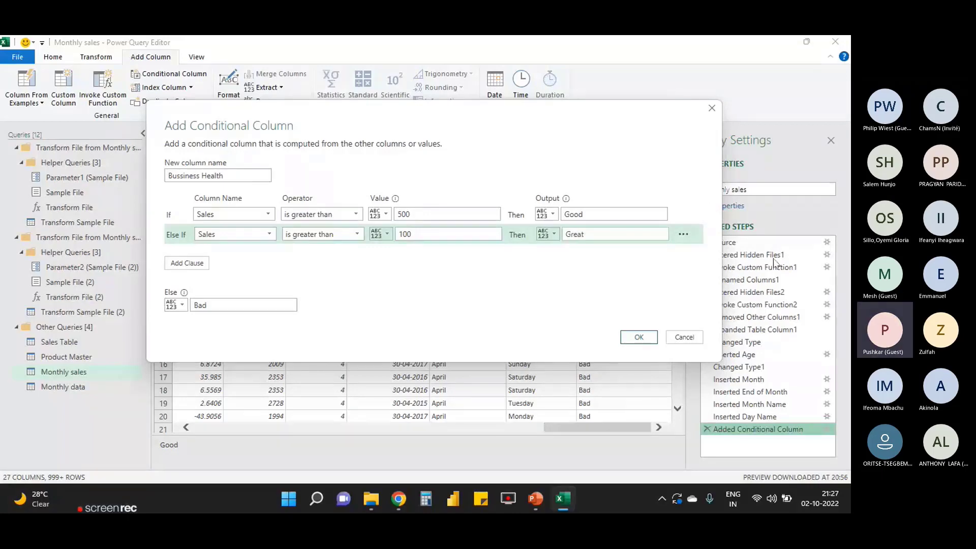
key(BackSpace)
key(BackSpace)
key(BackSpace)
key(BackSpace)
text(Average)
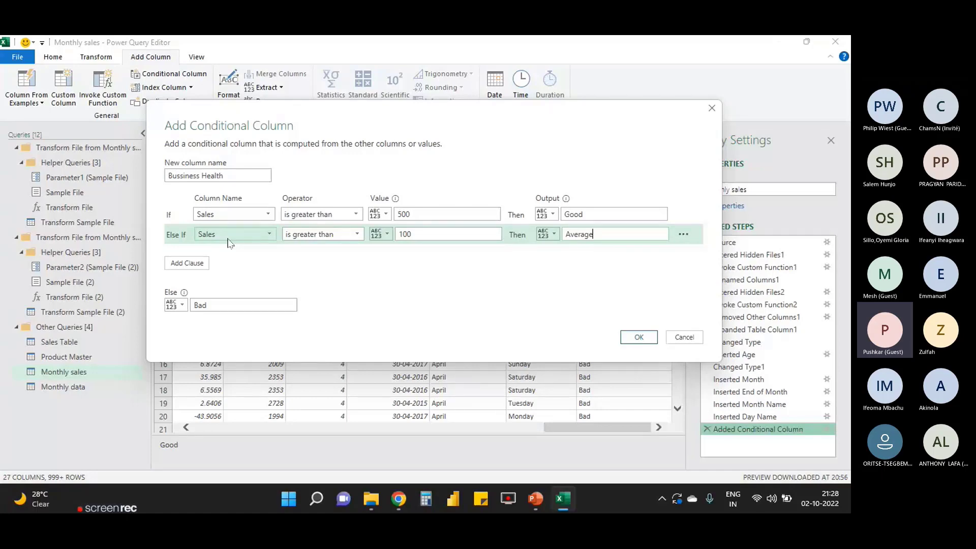
click(639, 337)
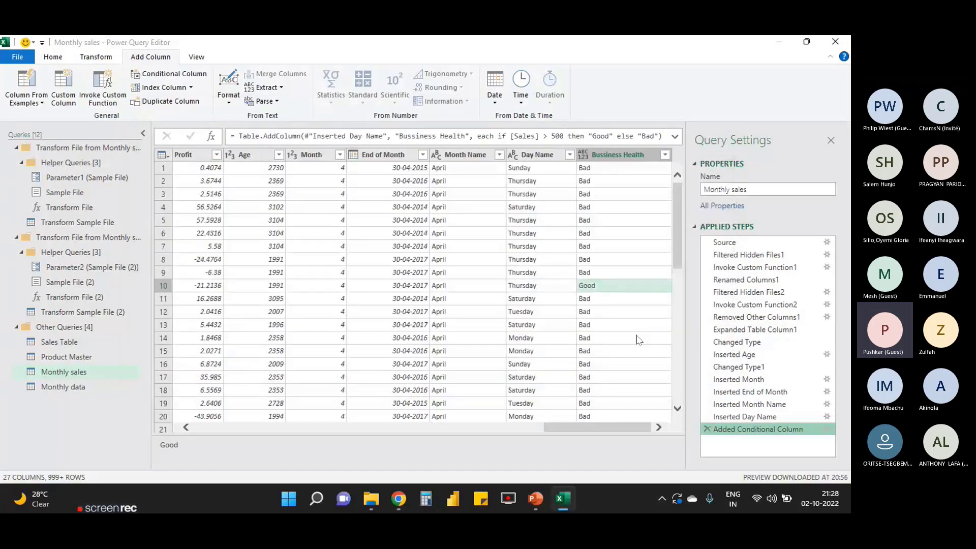
Check the Bussiness Health results in rows 3, 4, 5 and 10
click(610, 195)
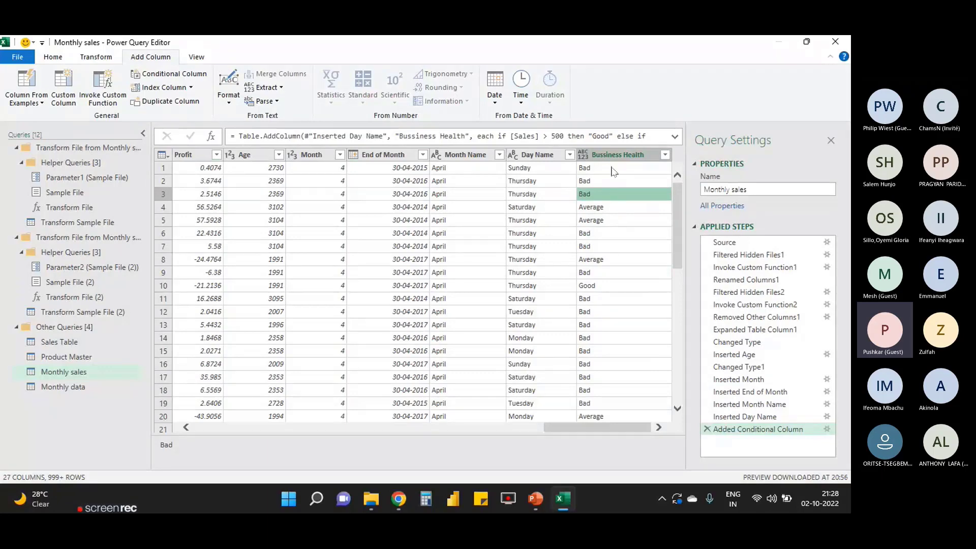
click(606, 208)
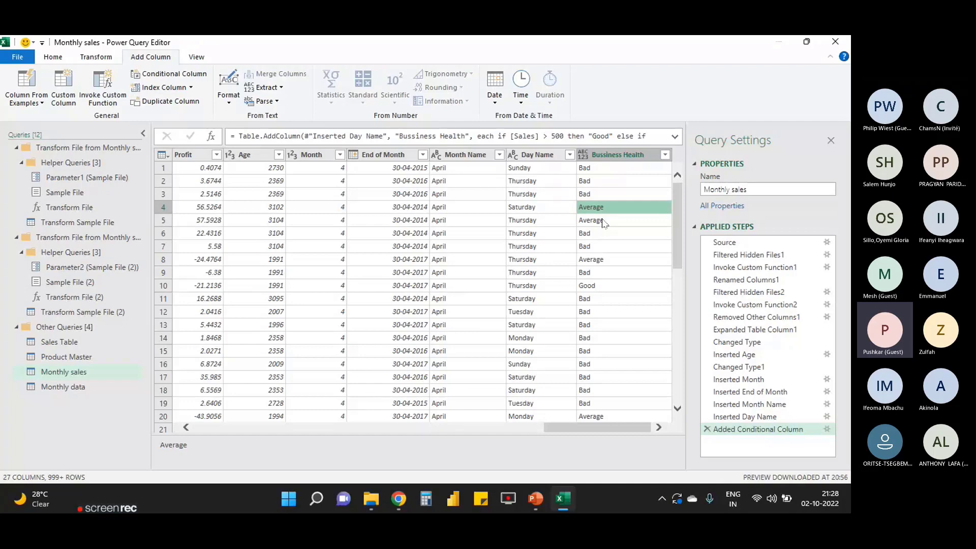
click(604, 221)
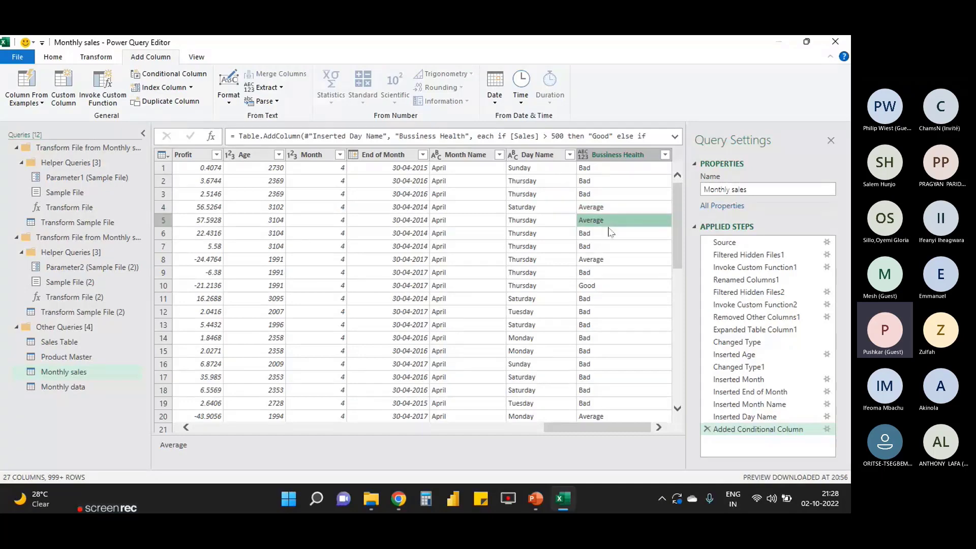
click(593, 288)
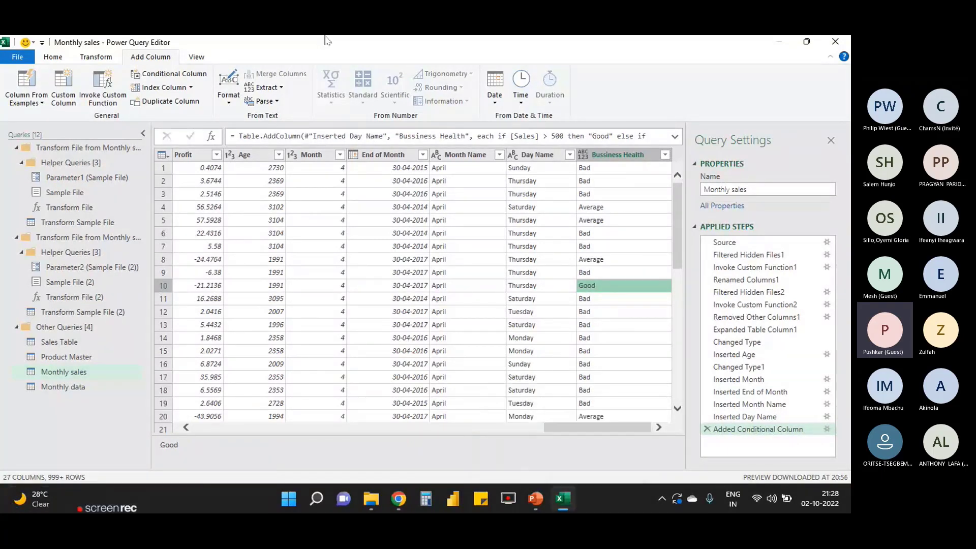
Add an index column starting from 0 to the Monthly sales query and delete its applied step
click(191, 88)
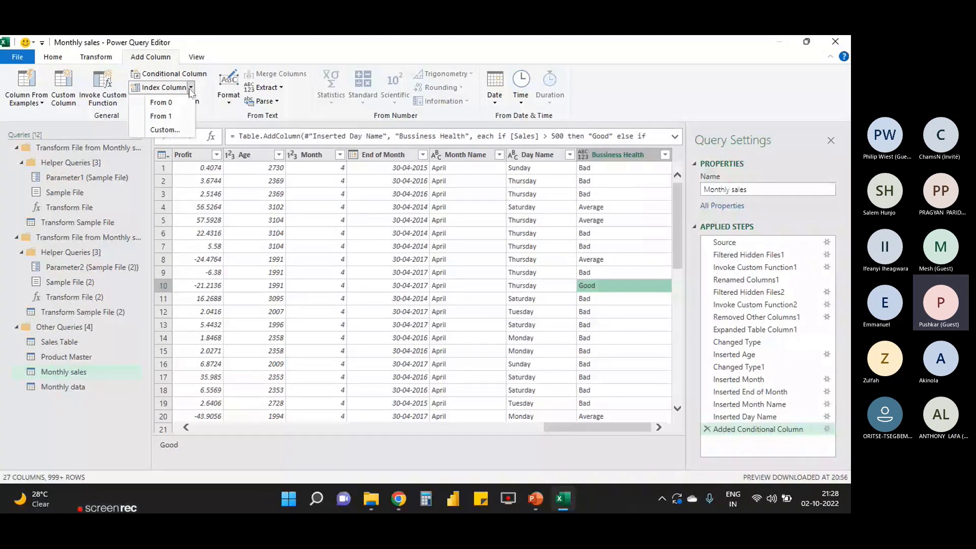
click(177, 115)
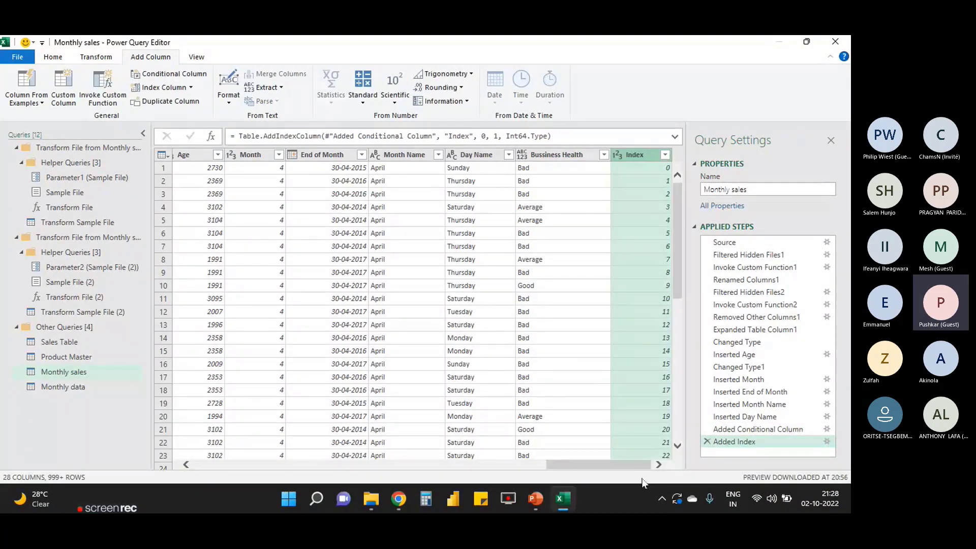
click(707, 442)
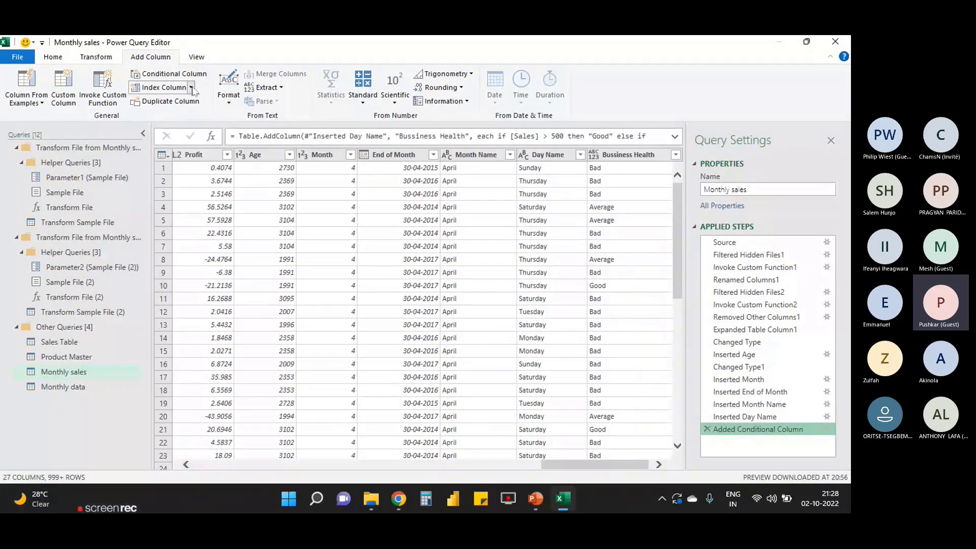
Add a custom index column with a starting index of 5 and an increment of 2
click(191, 88)
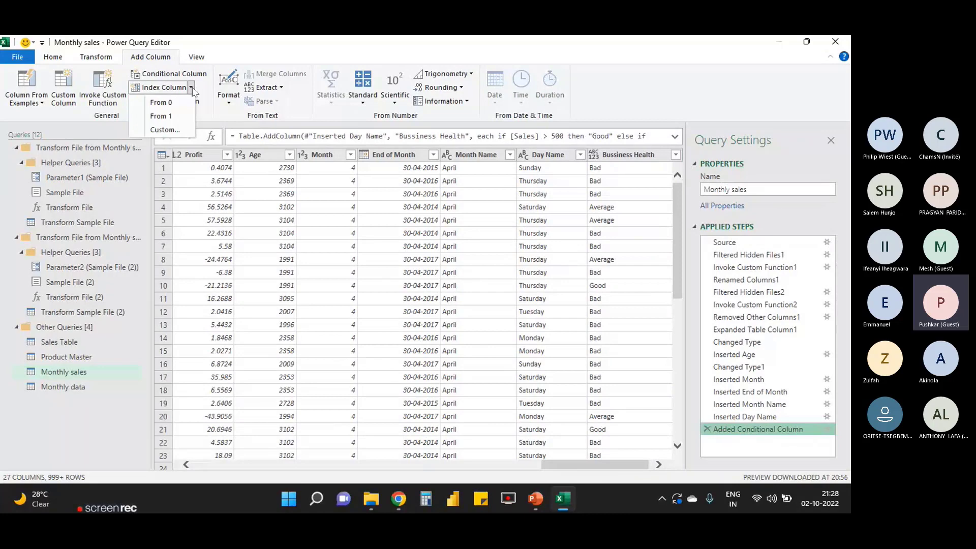
click(181, 130)
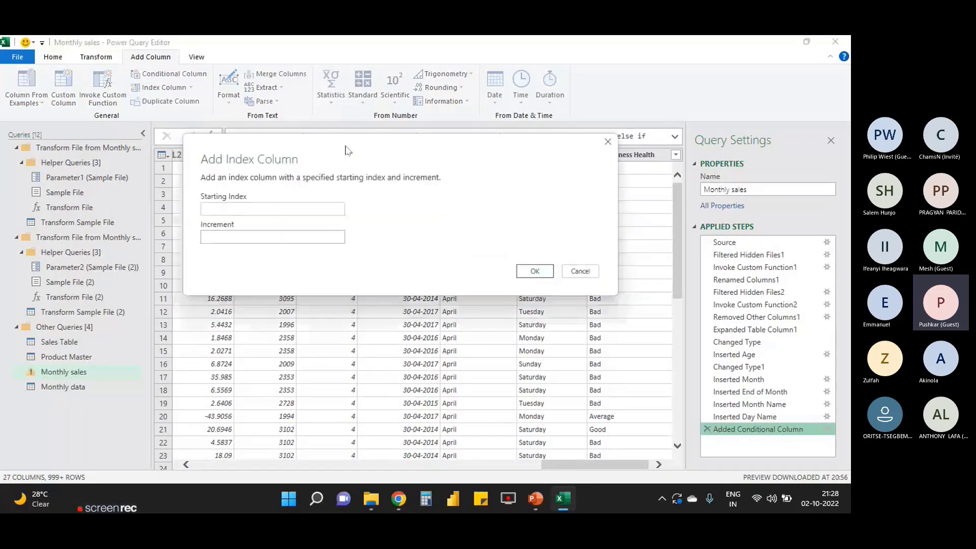
click(226, 209)
text(5)
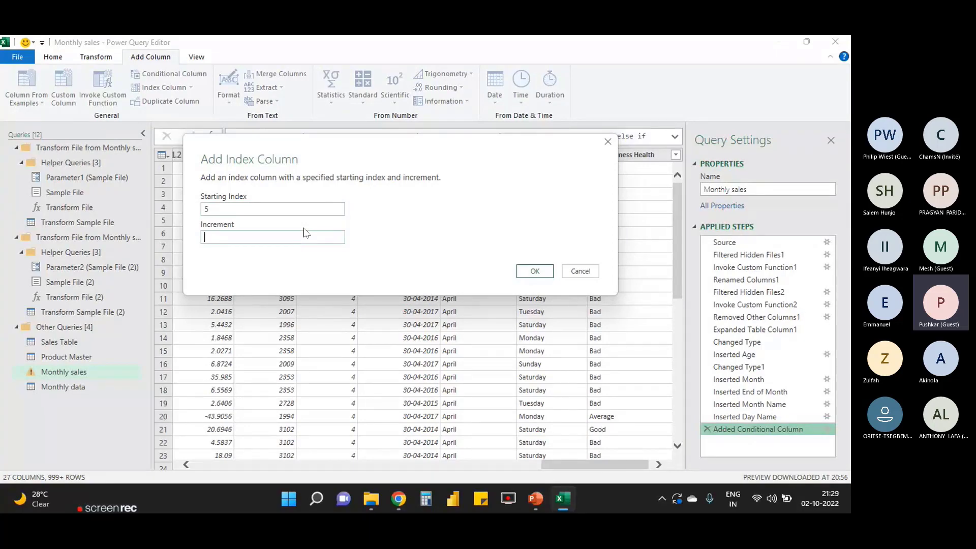
text(2)
click(535, 272)
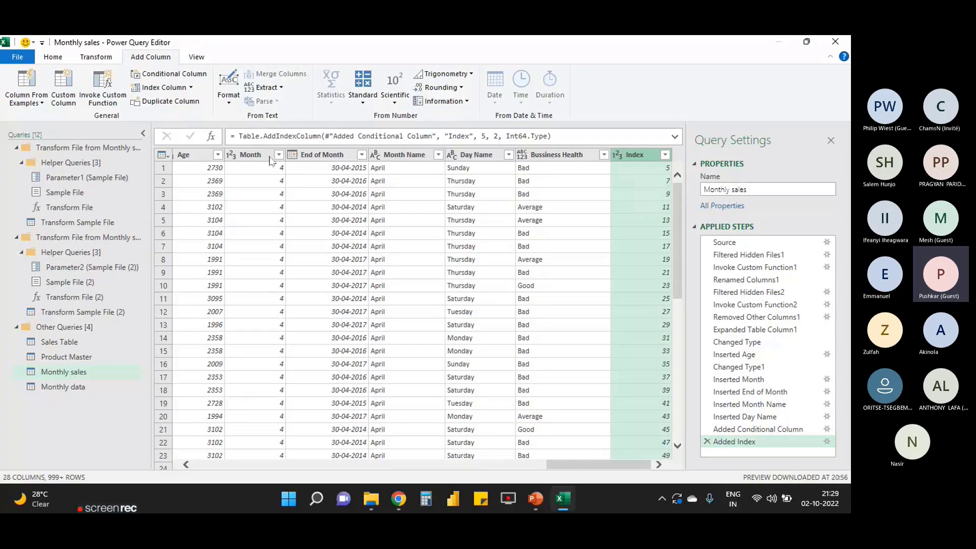
View the column operations available for Order ID and remove the custom index column's applied step
click(255, 464)
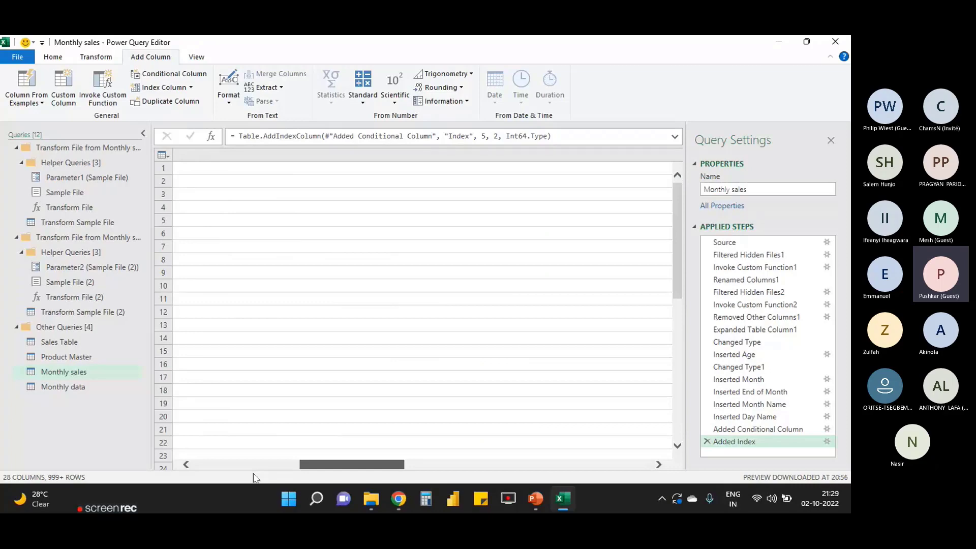
click(270, 153)
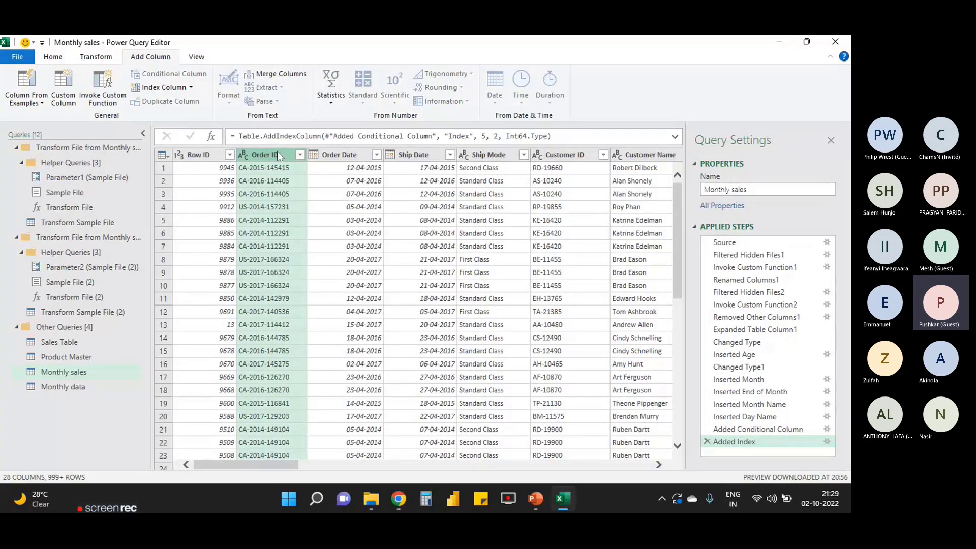
right_click(274, 155)
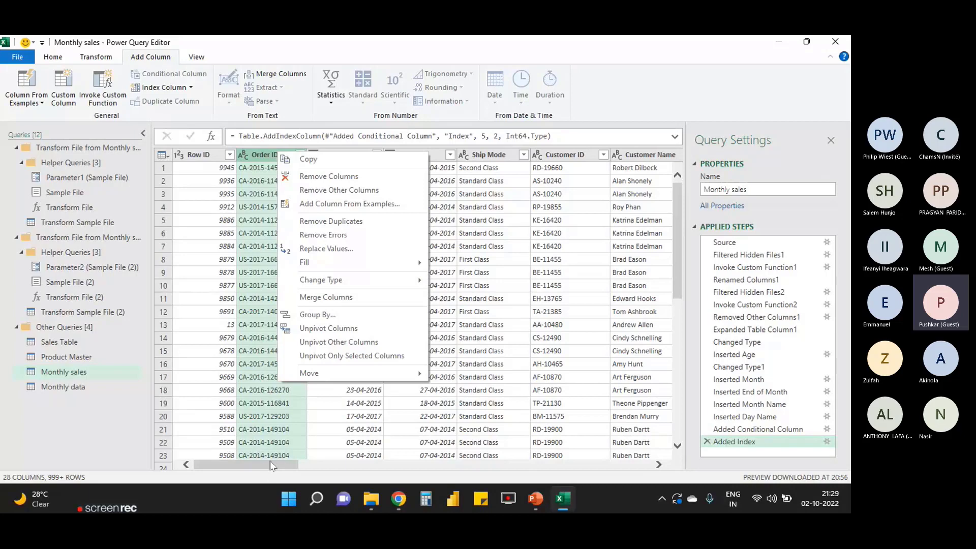
drag(269, 464, 679, 447)
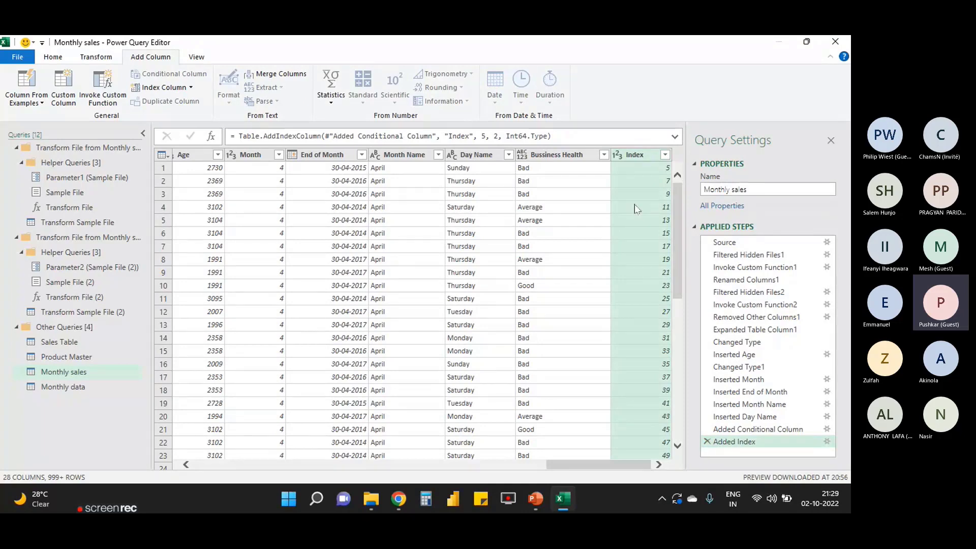
click(707, 442)
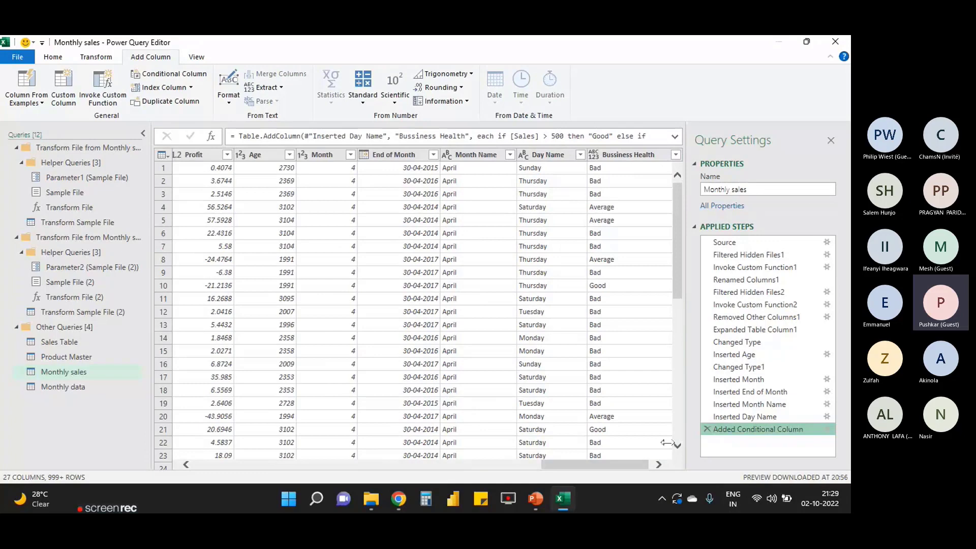
Return to the first columns of the Monthly sales query and switch to the "Context of webinar" presentation in PowerPoint
click(53, 57)
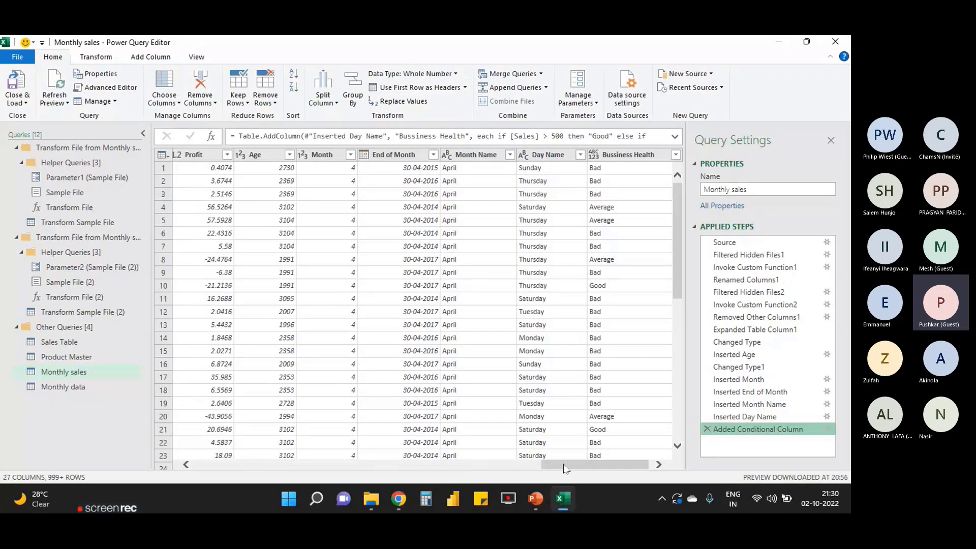
drag(566, 465, 115, 476)
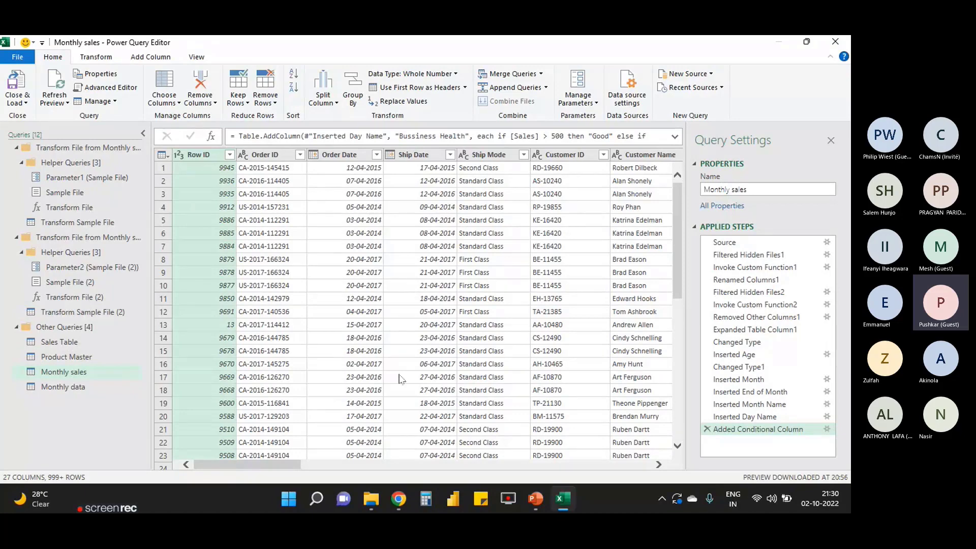
mouse_move(535, 498)
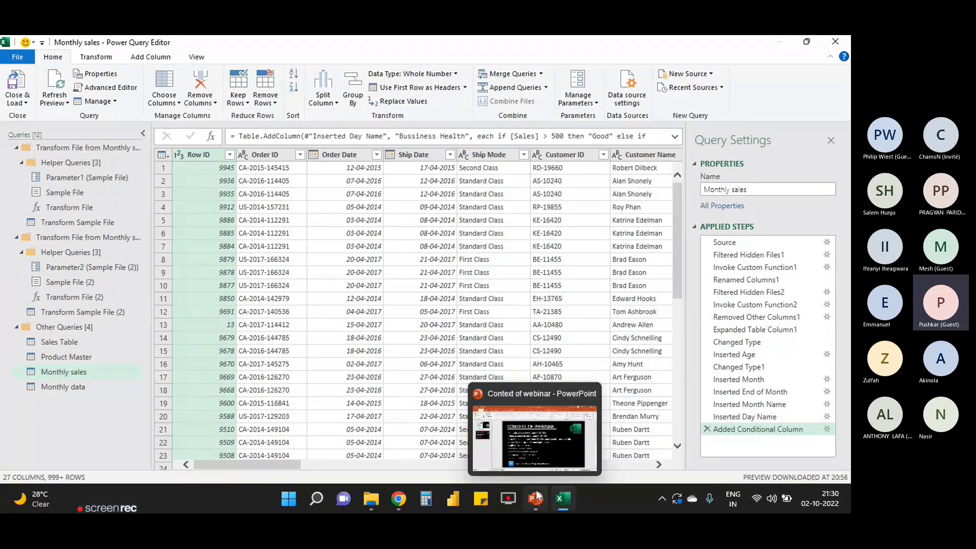
click(515, 424)
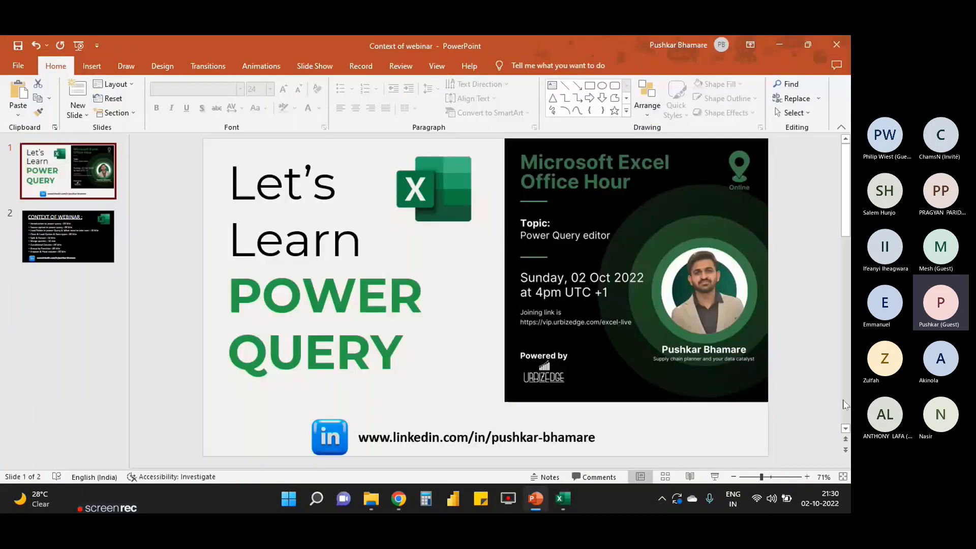